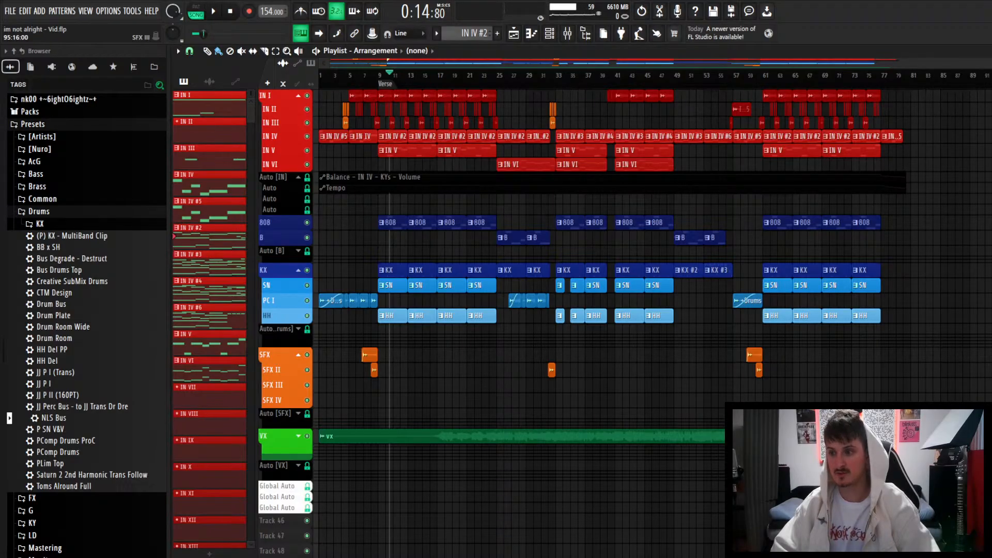
Switch to the browser and play "Nuro - I'm not Alright (Official Visualizer)" full screen from the Nuro YouTube channel's videos.
key("alt+Tab")
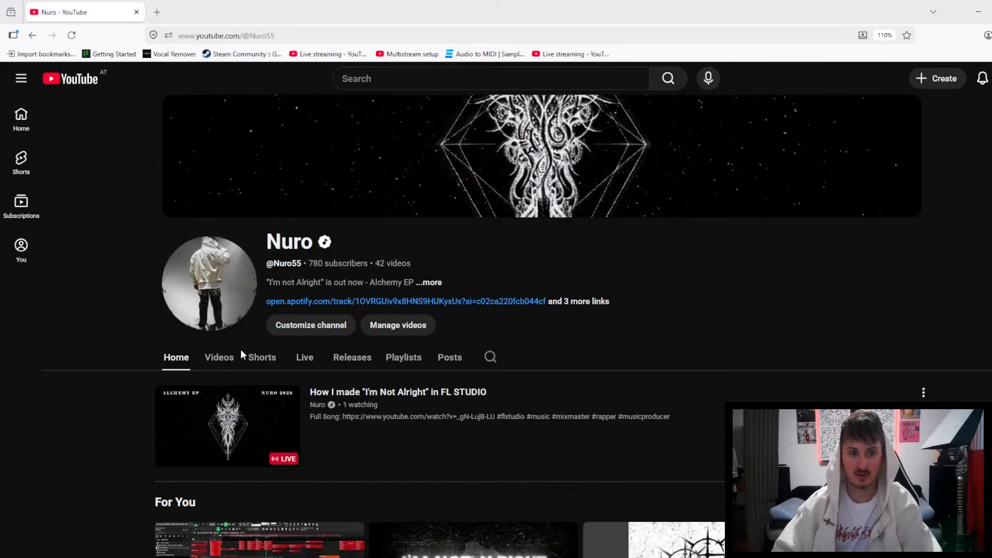
left_click(222, 359)
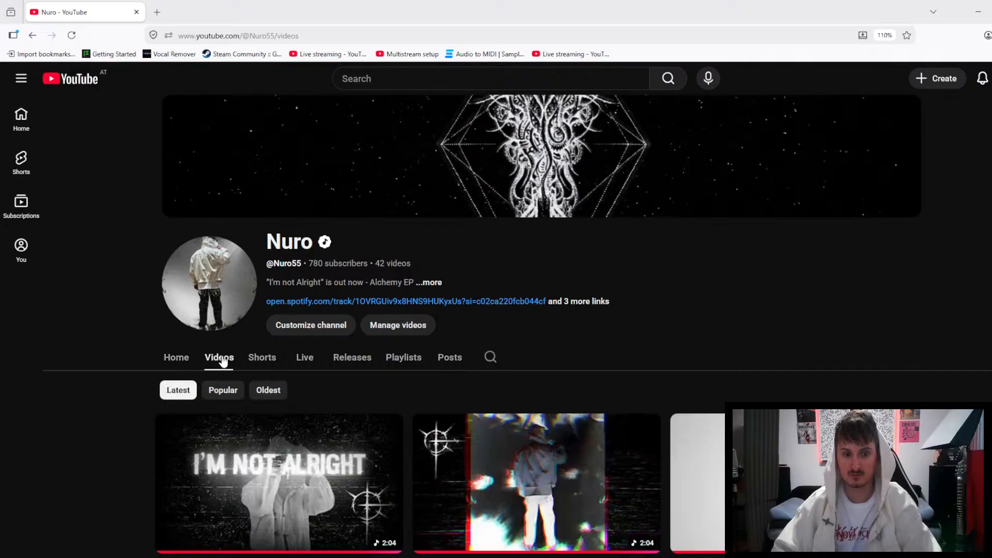
scroll(222, 360, "down", 3)
mouse_move(468, 351)
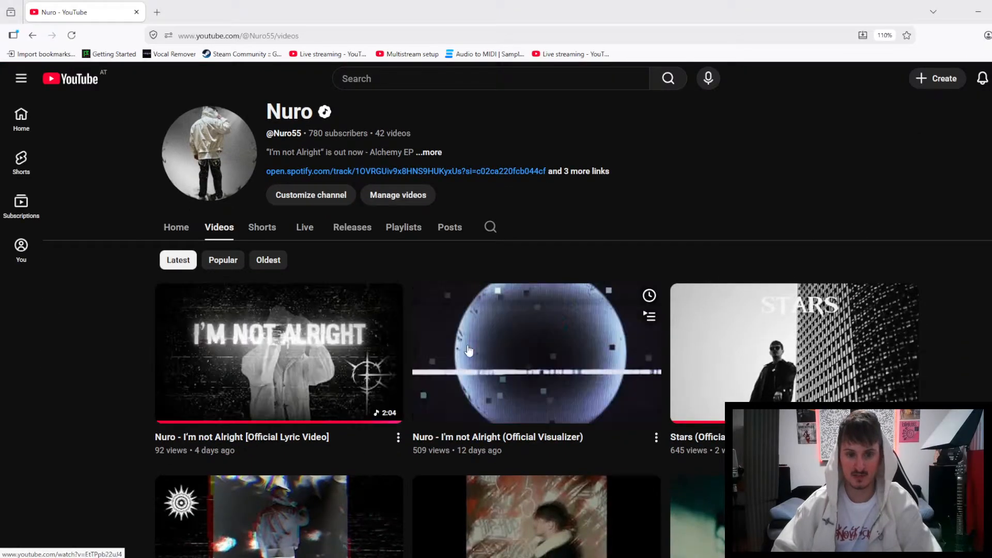
left_click(531, 379)
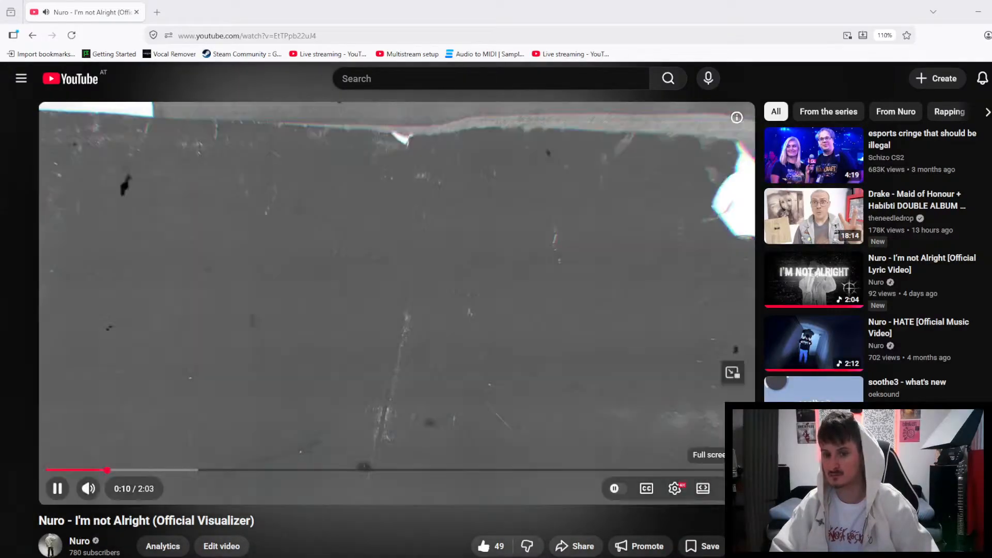
left_click(703, 488)
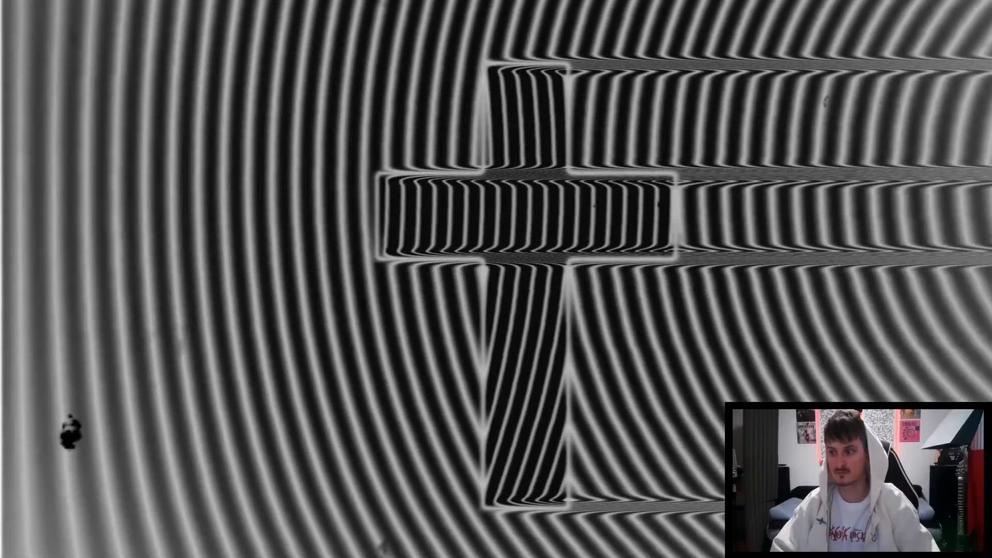
Leave full screen and pause the visualizer, closing its page to return to FL Studio.
key("Escape")
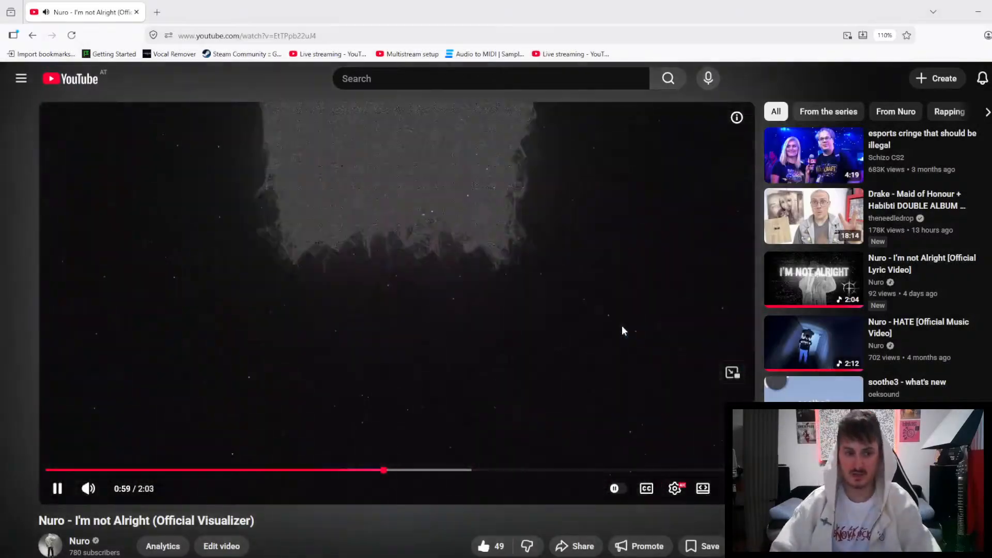
left_click(604, 313)
scroll(380, 351, "down", 2)
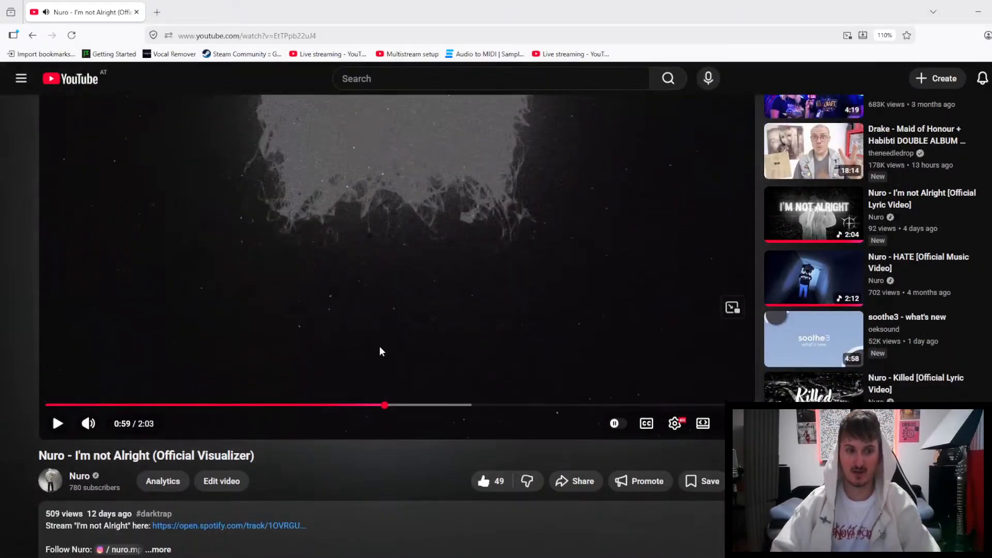
left_click(137, 13)
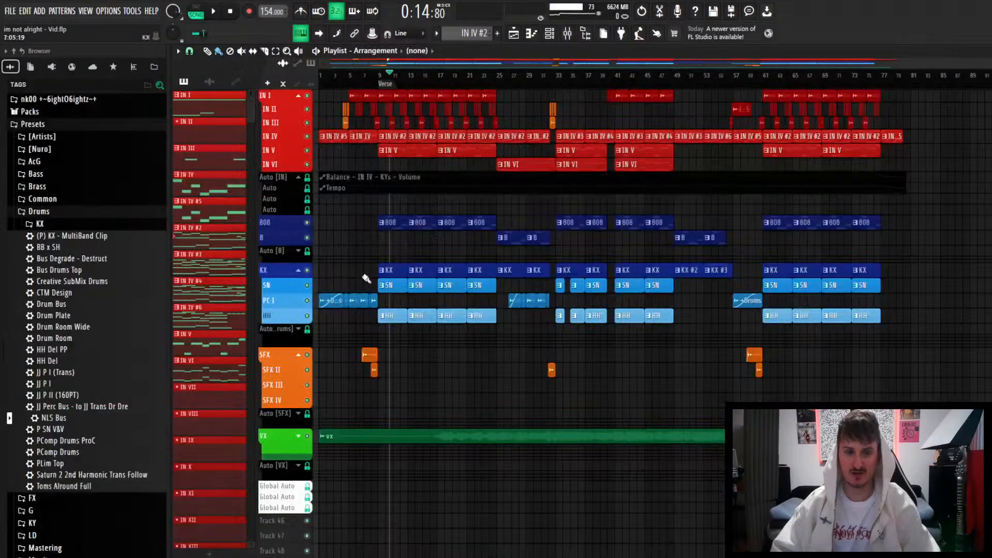
Look over the intro and verse of the playlist arrangement and bring up the mixer.
scroll(349, 215, "up", 6)
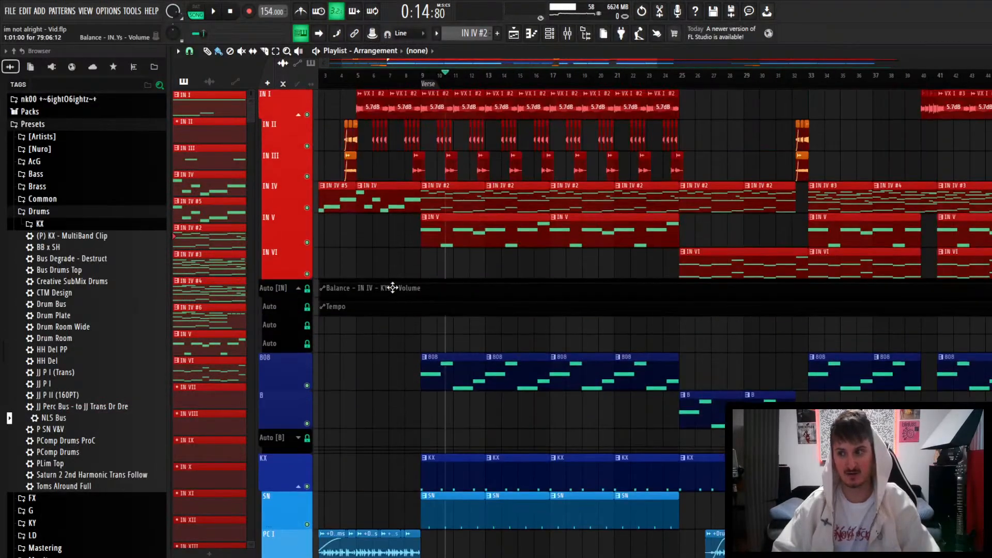
scroll(398, 288, "down", 4)
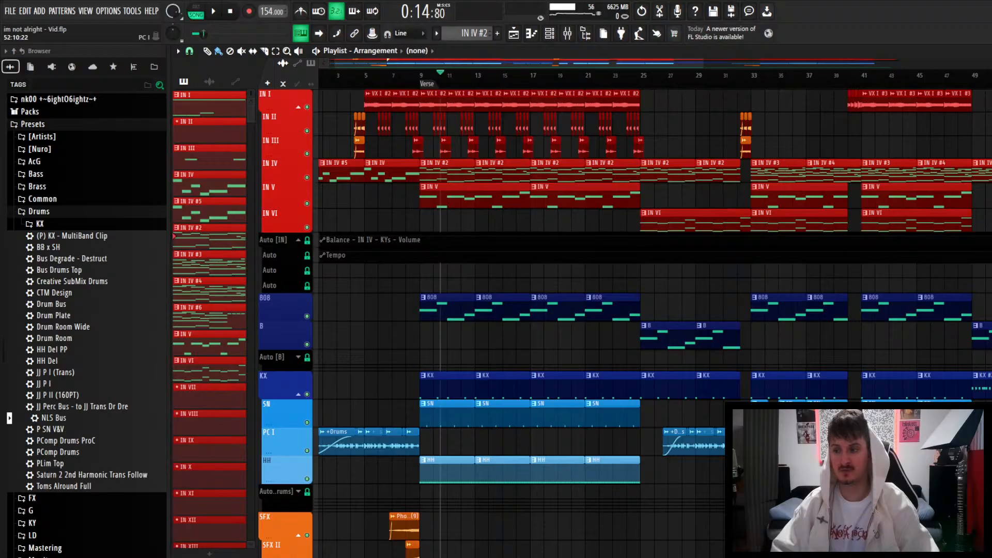
scroll(361, 243, "up", 3)
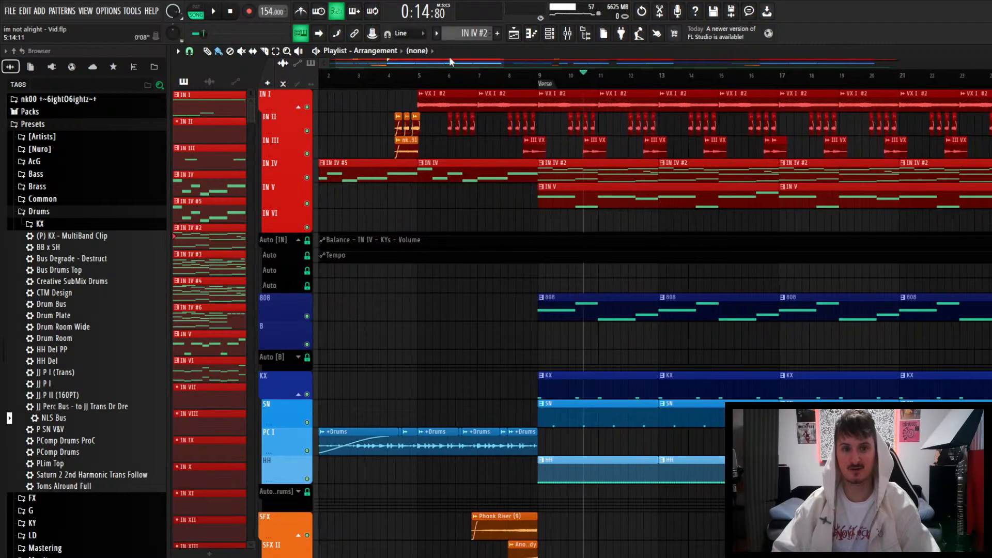
scroll(395, 194, "down", 2)
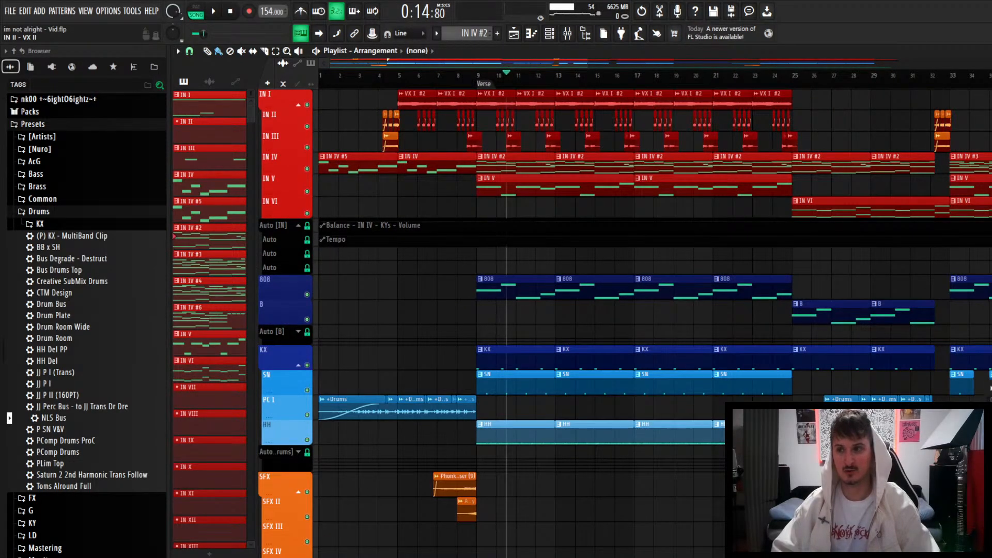
key("F9")
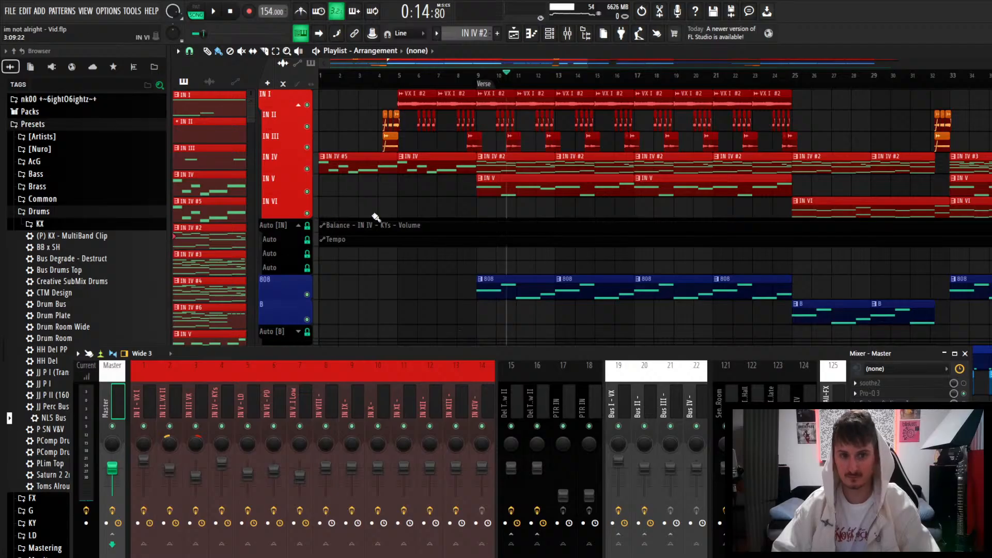
Mute the VX vocal track in the playlist.
scroll(376, 217, "down", 3)
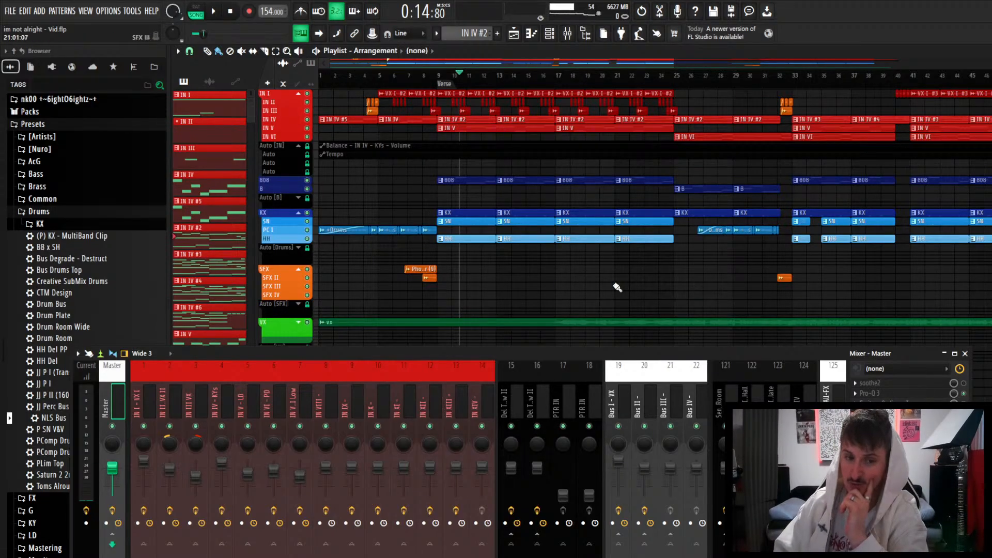
scroll(408, 266, "down", 2)
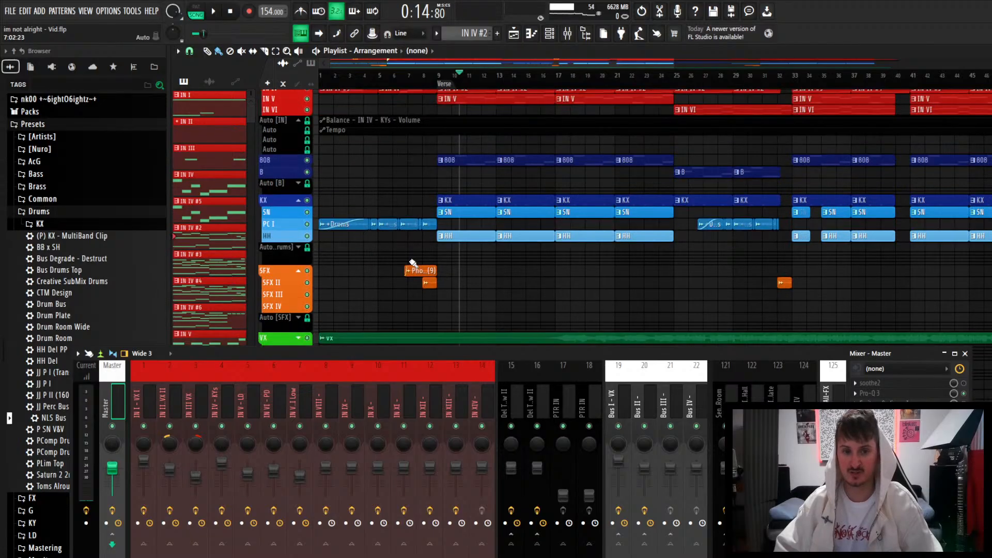
scroll(470, 288, "down", 3)
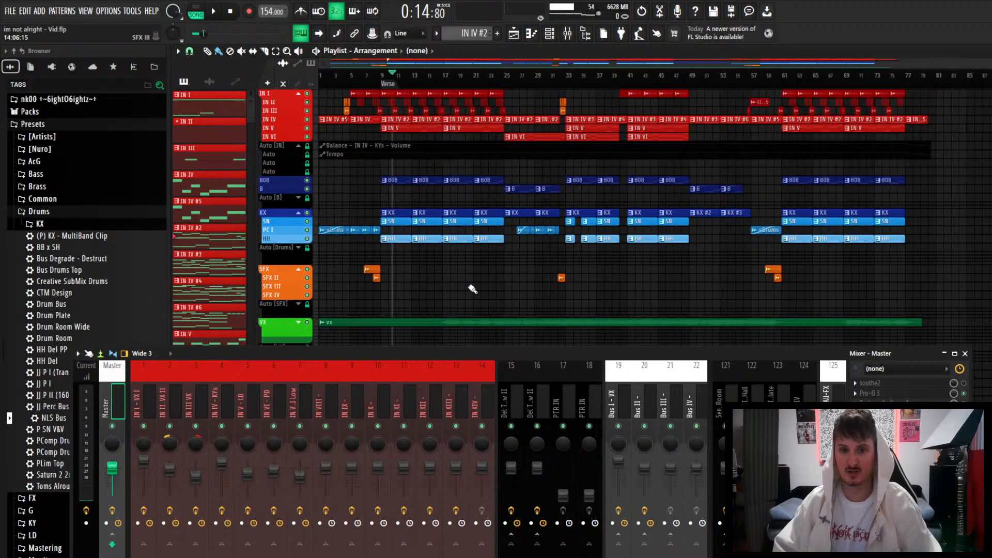
scroll(526, 324, "up", 3)
left_click(307, 324)
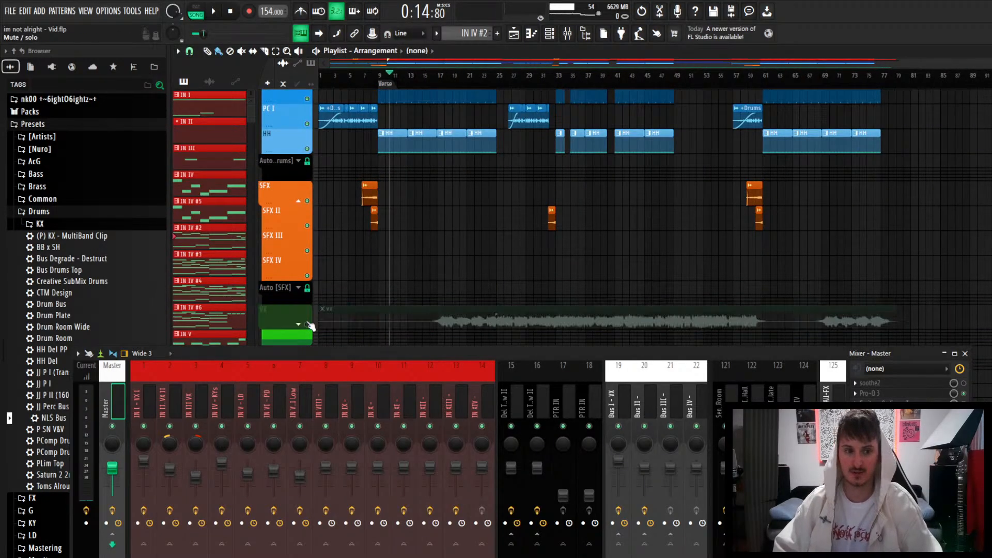
Set the song position to the very start of the arrangement.
scroll(394, 197, "up", 5)
scroll(316, 185, "up", 3)
scroll(330, 189, "down", 3)
scroll(334, 191, "up", 3)
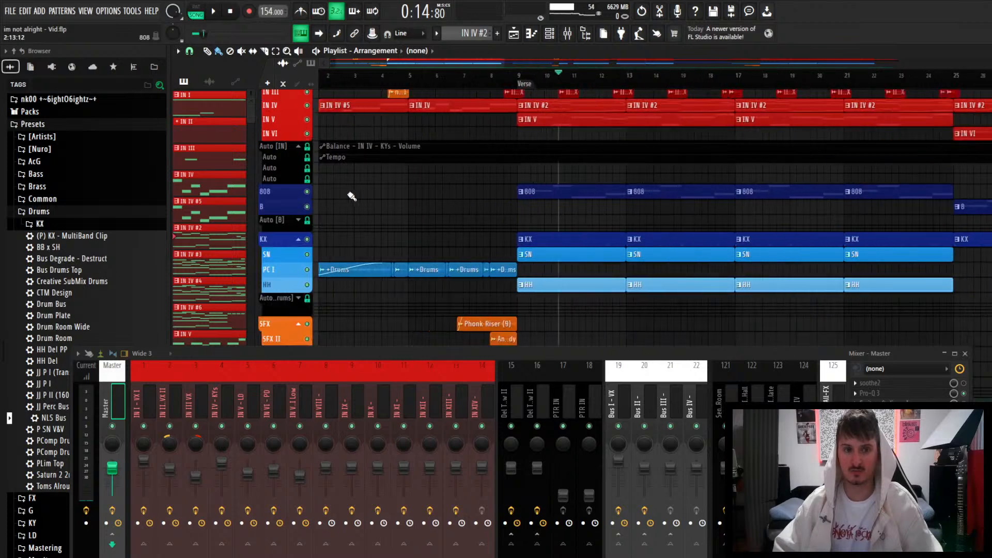
scroll(349, 196, "up", 1)
left_click_drag(321, 82, 311, 83)
Solo the PC I percussion track in the playlist.
scroll(385, 258, "down", 2)
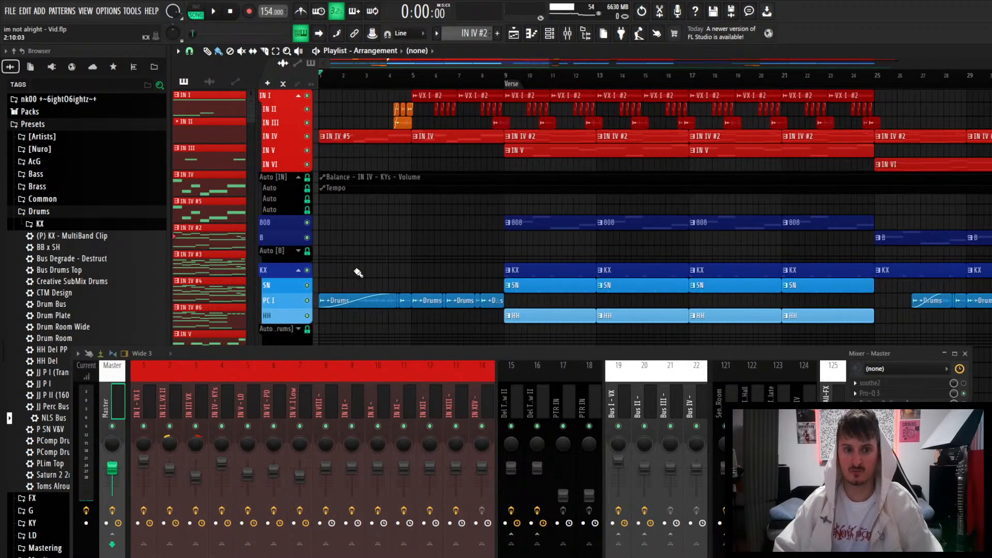
scroll(351, 273, "up", 4)
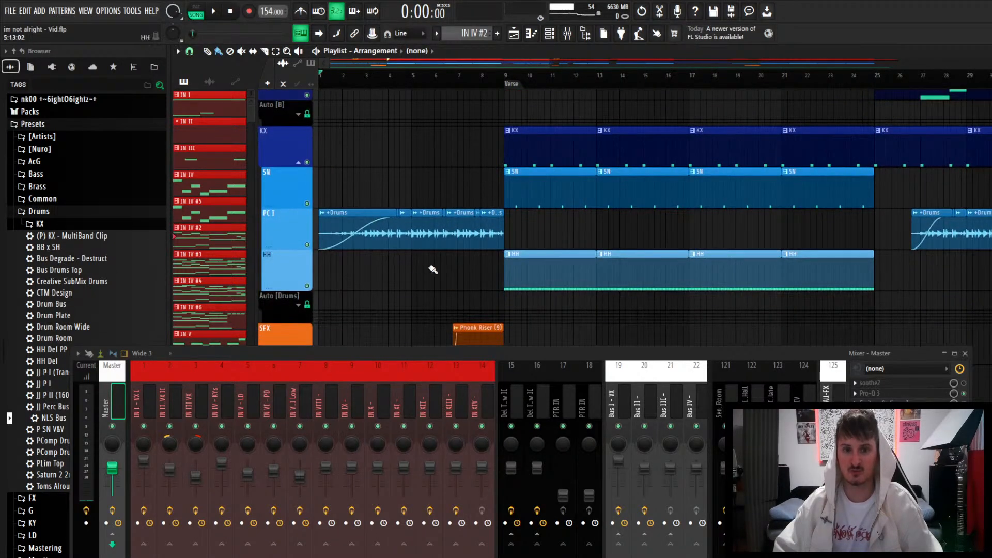
right_click(307, 246)
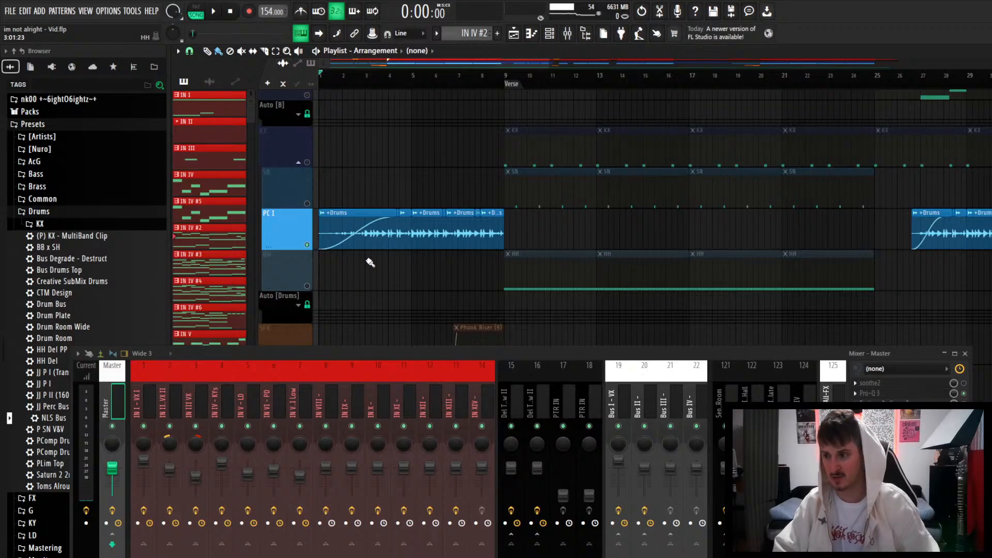
Play the soloed PC I drum loop through the intro and stop playback.
key("space")
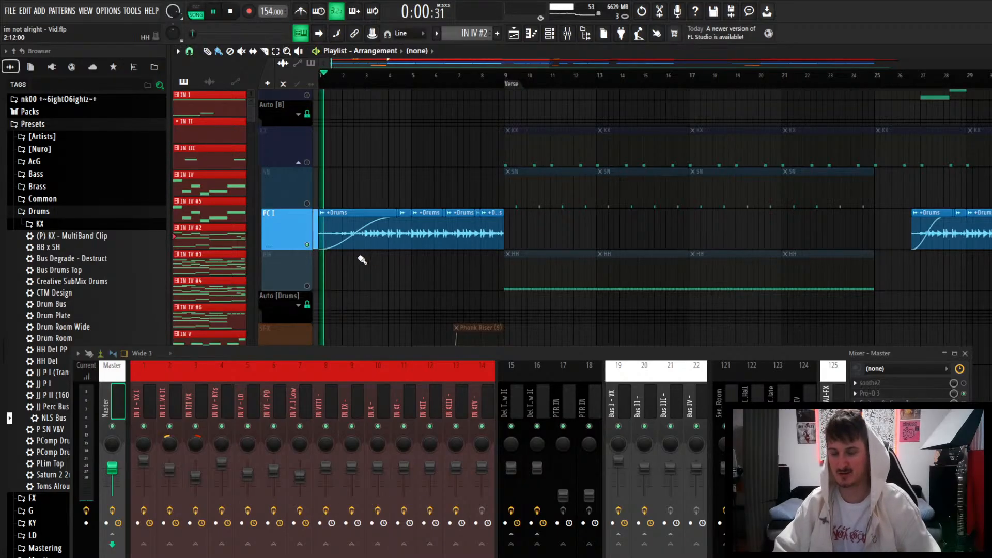
scroll(332, 271, "down", 1)
scroll(312, 260, "up", 2)
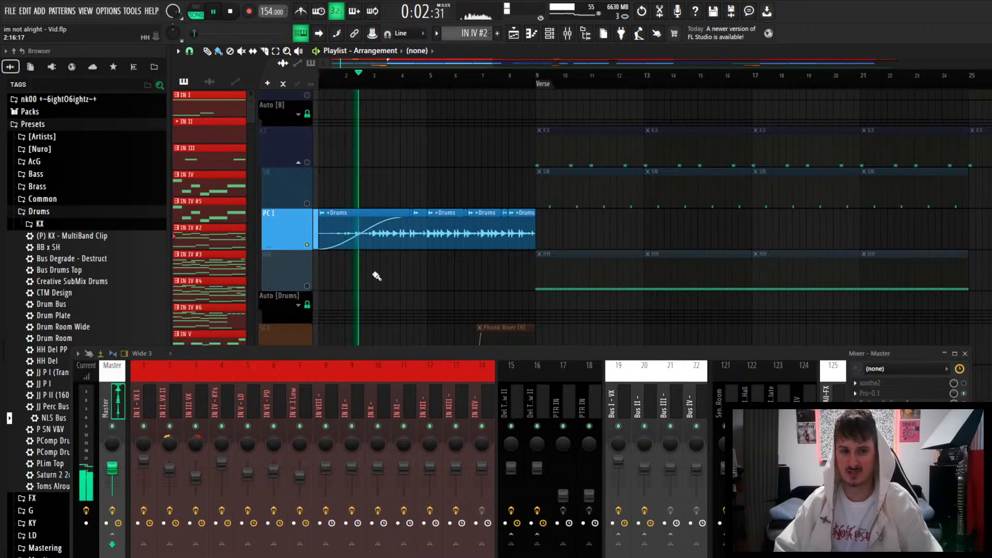
scroll(378, 277, "up", 1)
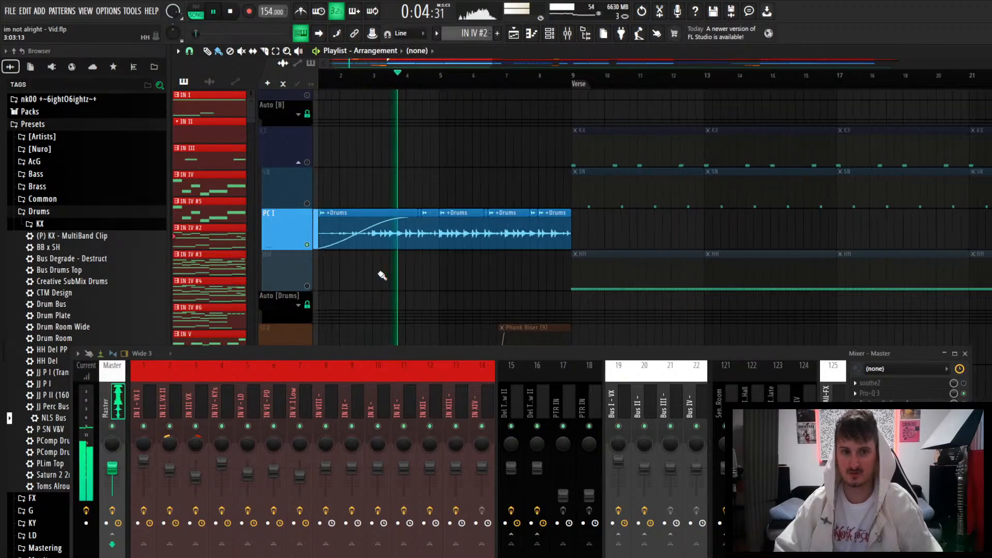
scroll(382, 274, "down", 2)
scroll(383, 273, "up", 3)
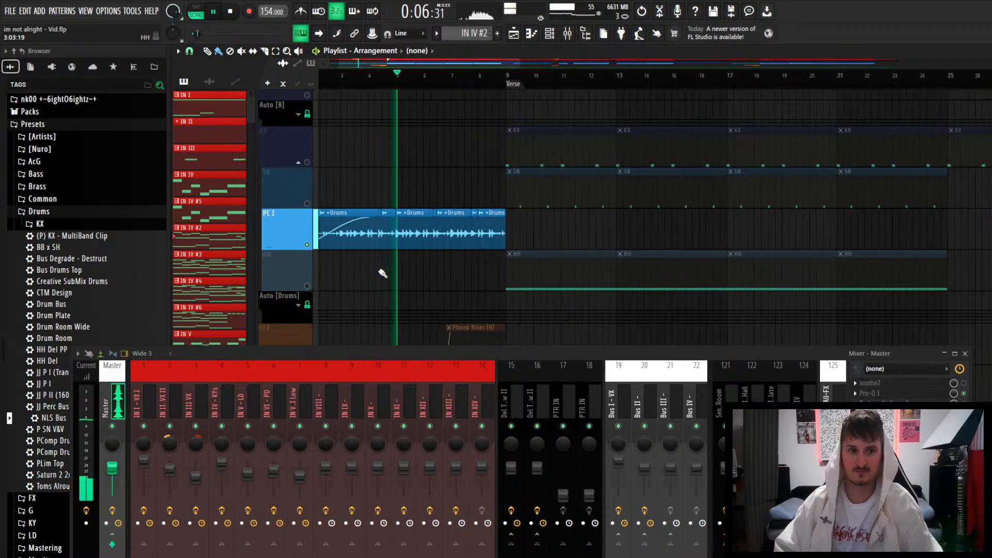
scroll(464, 297, "up", 2)
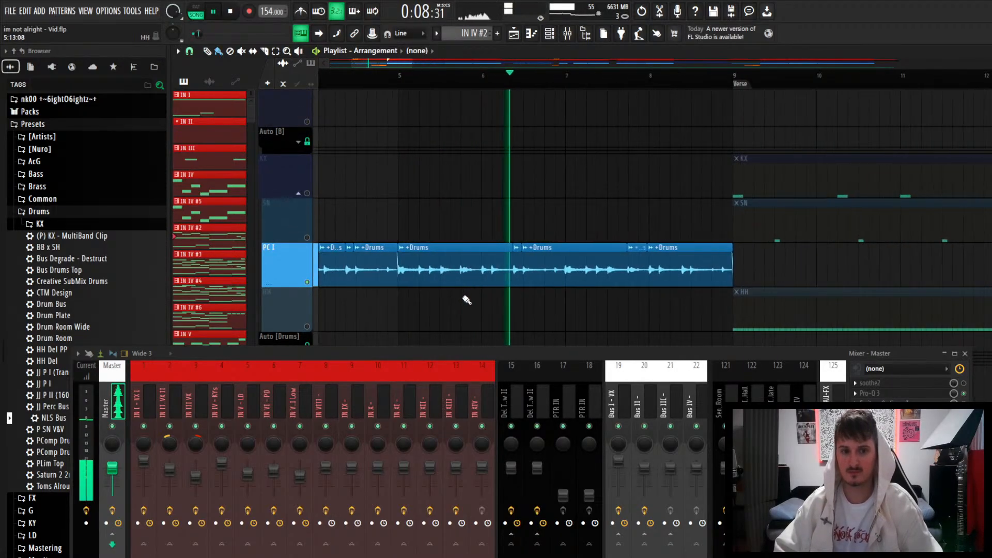
scroll(464, 298, "down", 3)
key("space")
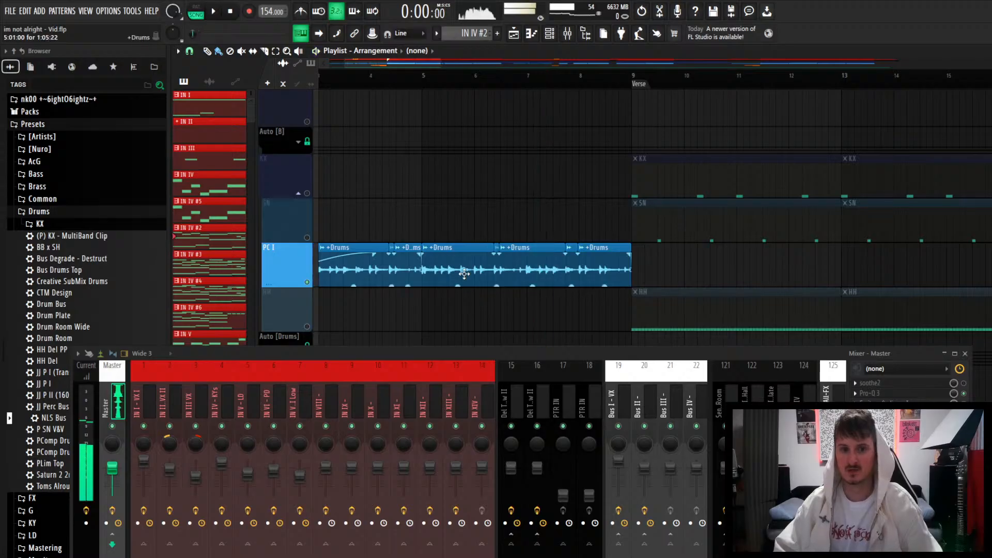
Inspect the +Drums clip's sample settings with the mixer moved out of the way, and close them.
double_click(461, 271)
left_click_drag(434, 354, 429, 418)
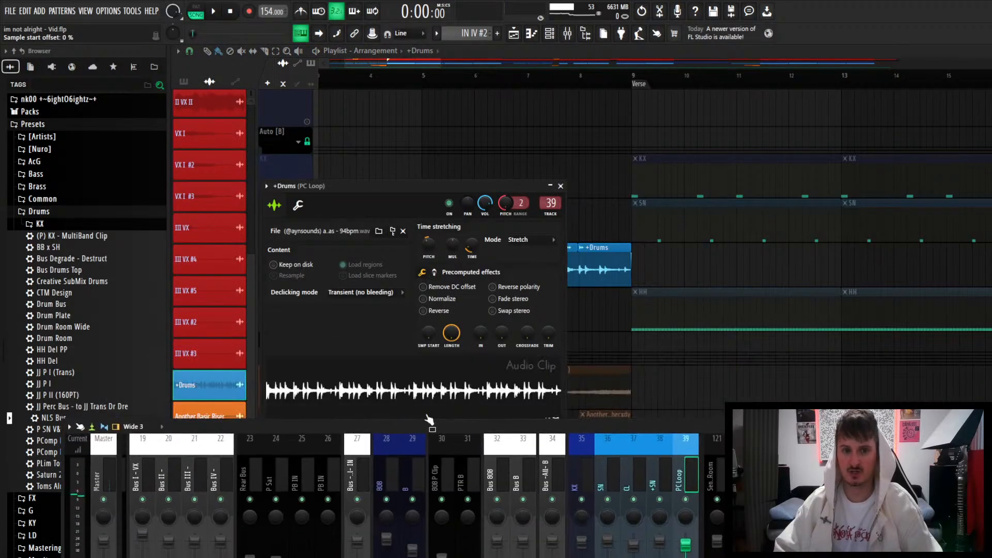
left_click_drag(427, 185, 442, 105)
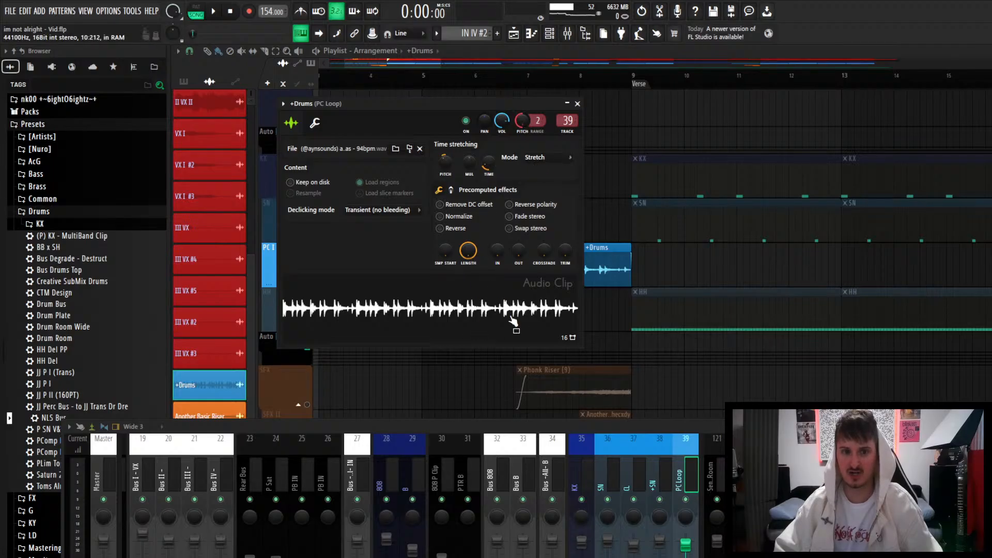
left_click(578, 104)
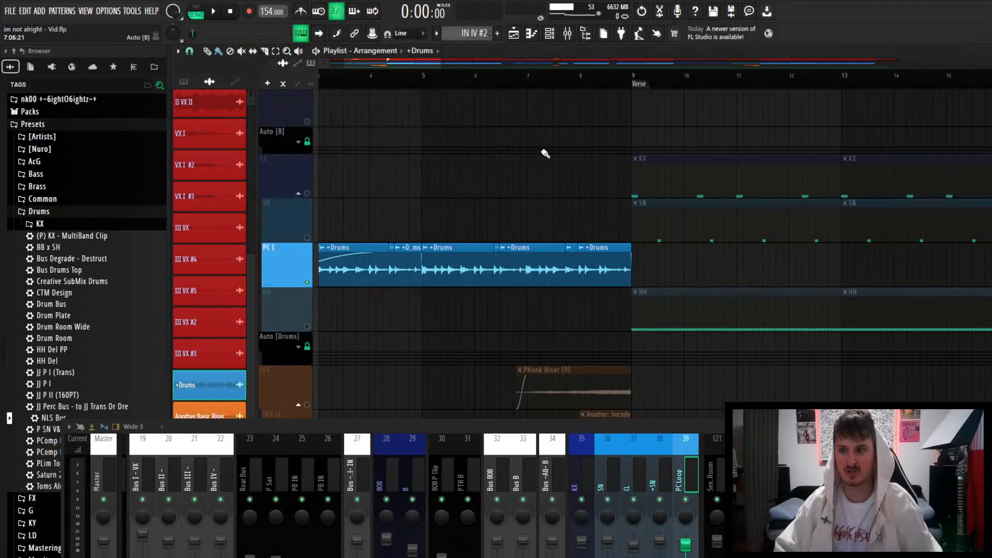
Play the intro from the start and unmute the IN IV track to hear it together with the PC I drums.
scroll(487, 233, "up", 2)
scroll(490, 221, "down", 1)
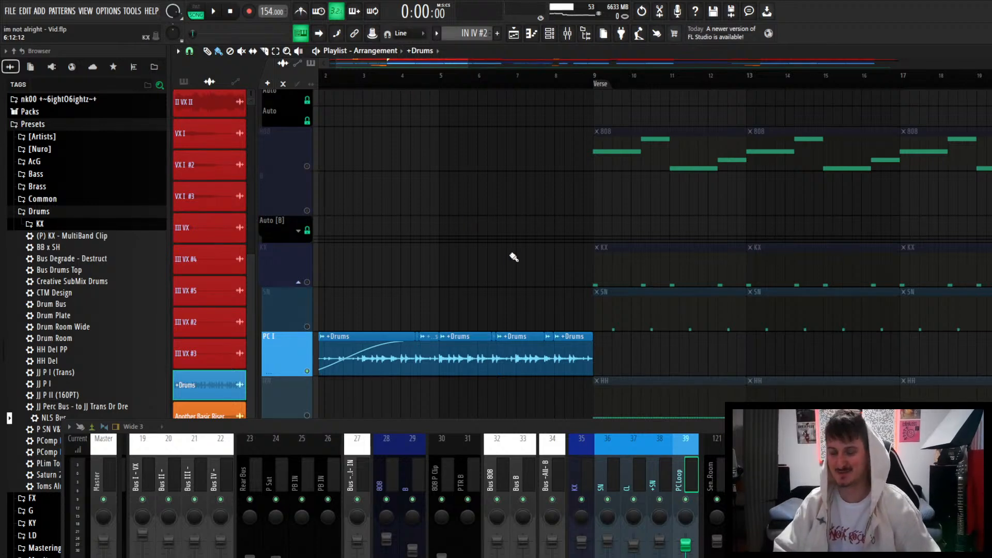
scroll(466, 282, "down", 4)
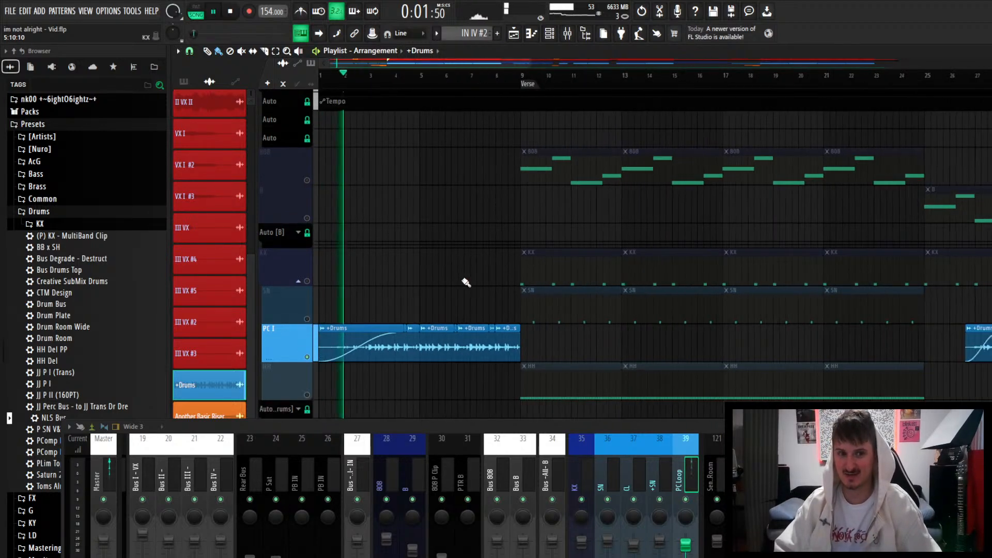
scroll(470, 282, "down", 2)
scroll(471, 282, "up", 1)
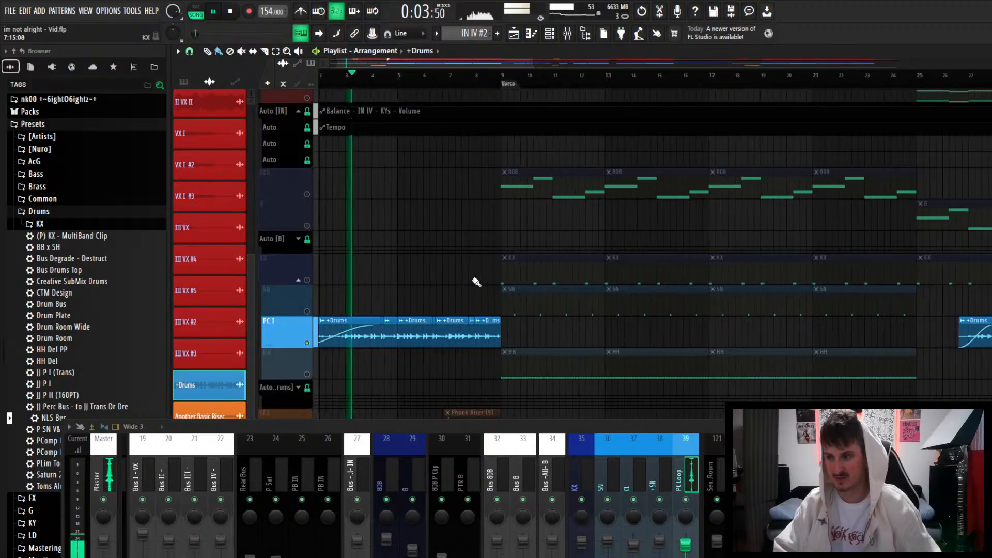
scroll(471, 284, "up", 1)
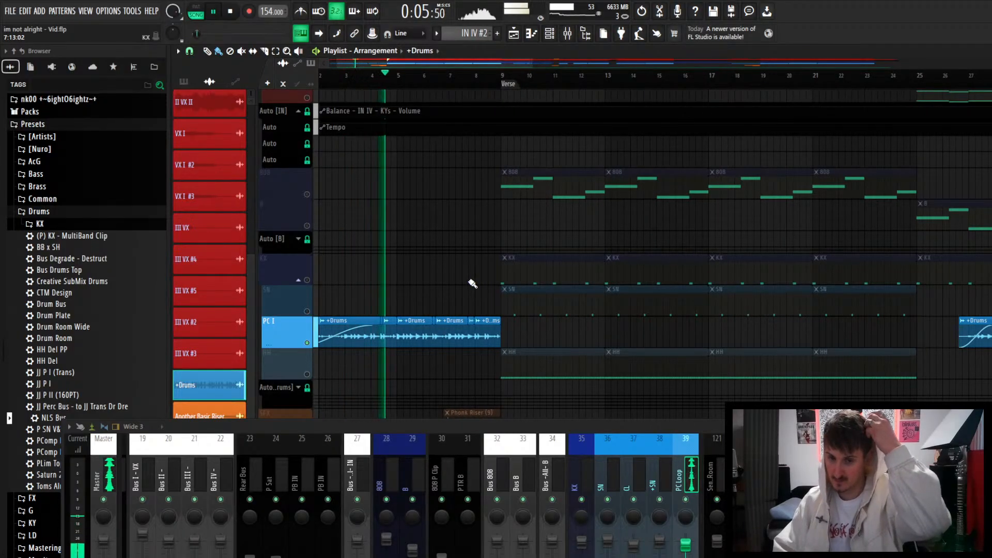
scroll(449, 310, "up", 3)
scroll(437, 326, "up", 2)
left_click(307, 190)
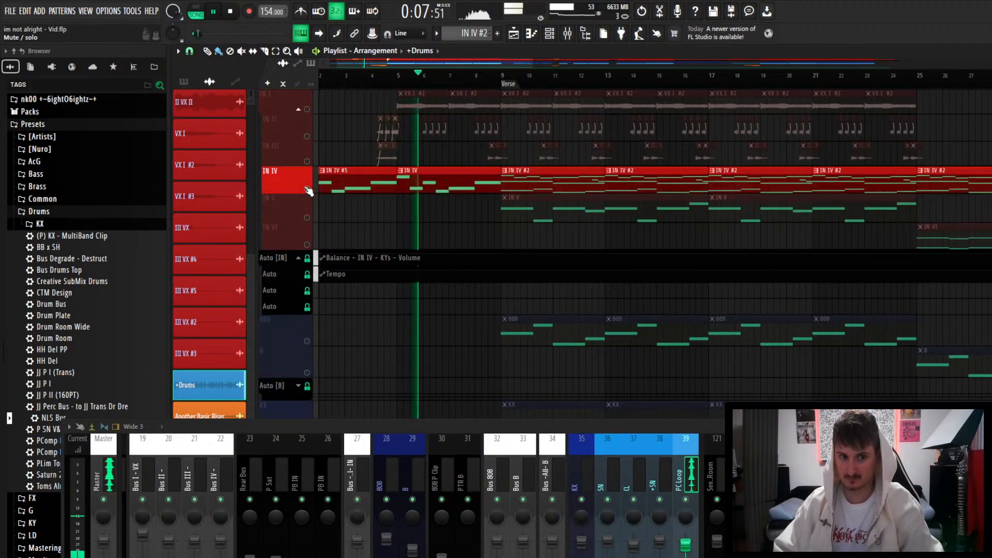
Play the IN IV melody together with the PC I drums up to the verse and stop playback.
scroll(421, 254, "down", 2)
scroll(421, 257, "down", 1)
scroll(422, 256, "down", 2)
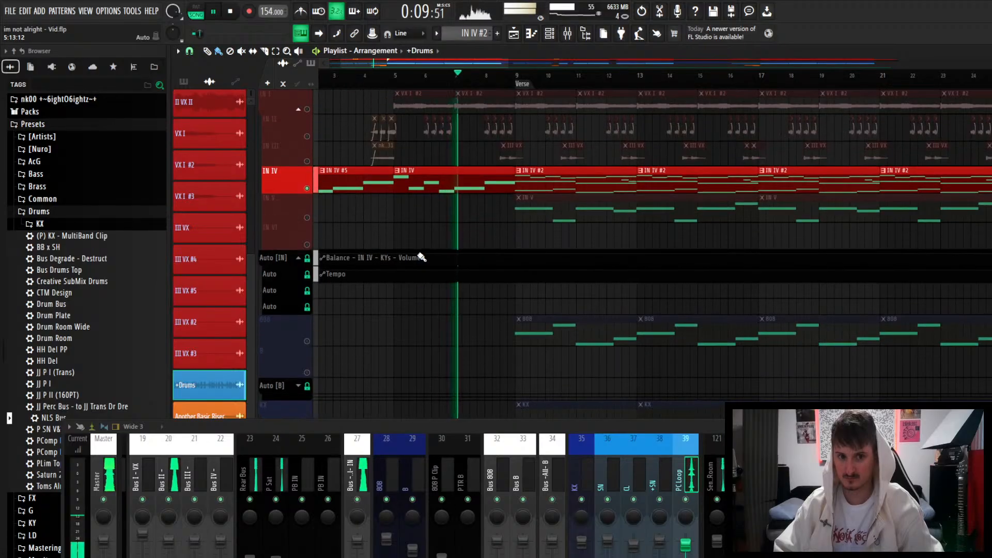
scroll(383, 251, "up", 1)
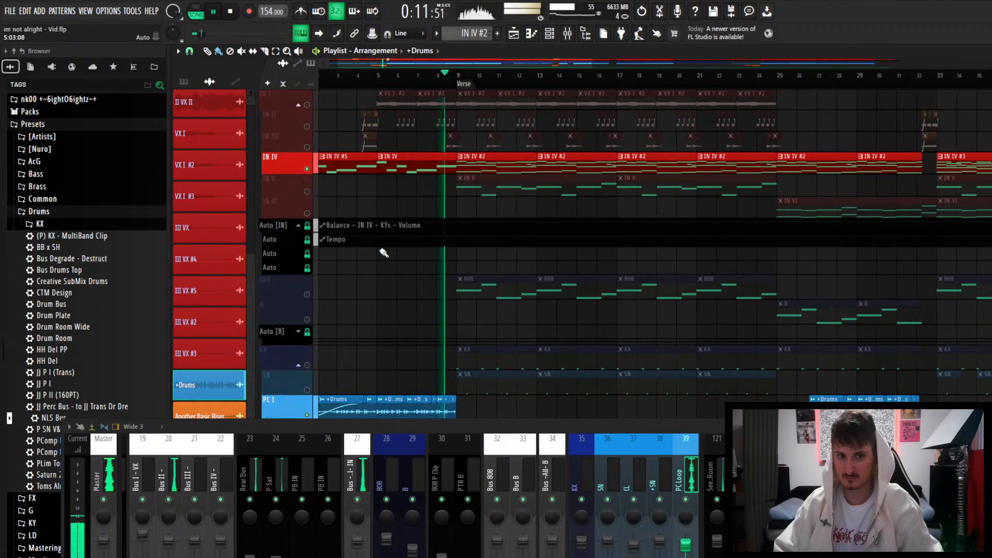
key("space")
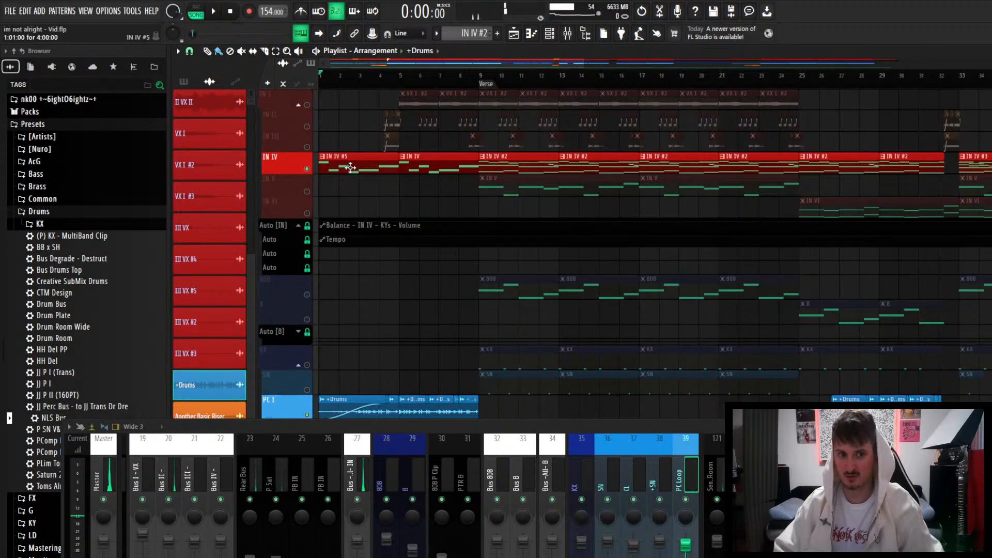
Raise the mixer and play the intro again with the IN IV - KYs channel selected, then stop playback.
left_click_drag(388, 429, 406, 345)
key("space")
scroll(373, 371, "up", 4)
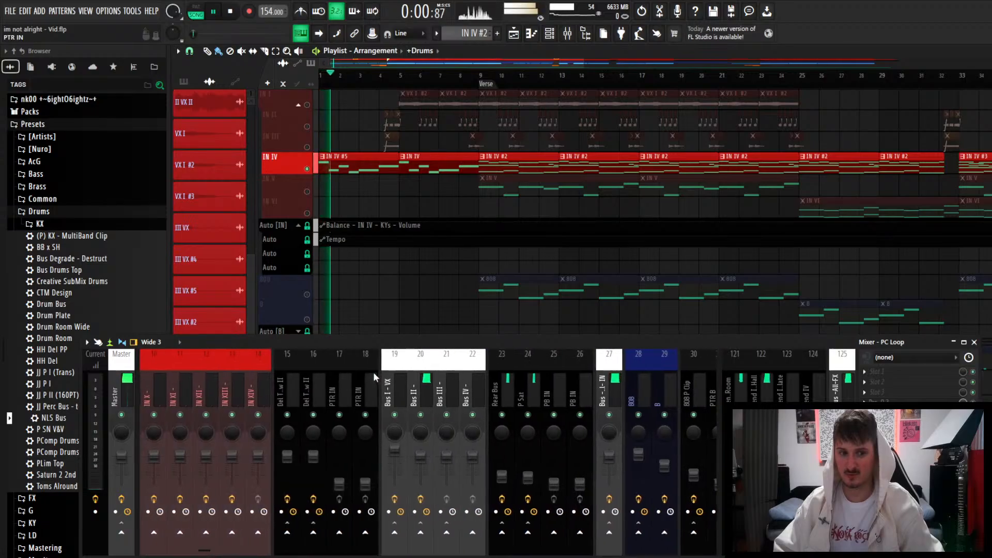
left_click(232, 393)
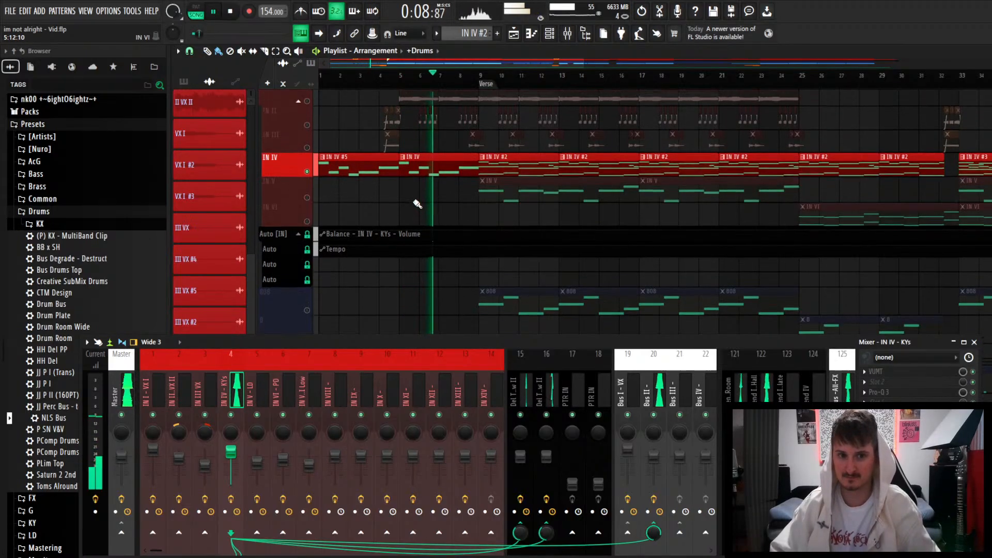
scroll(417, 203, "down", 1)
key("space")
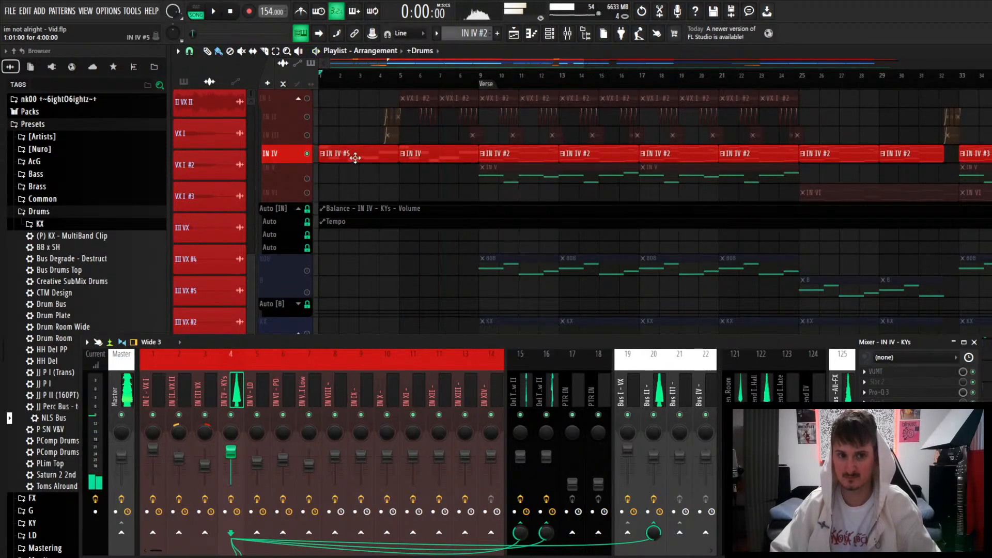
Play and examine the IN IV #5 clip's notes in the piano roll, and close it.
double_click(355, 157)
key("space")
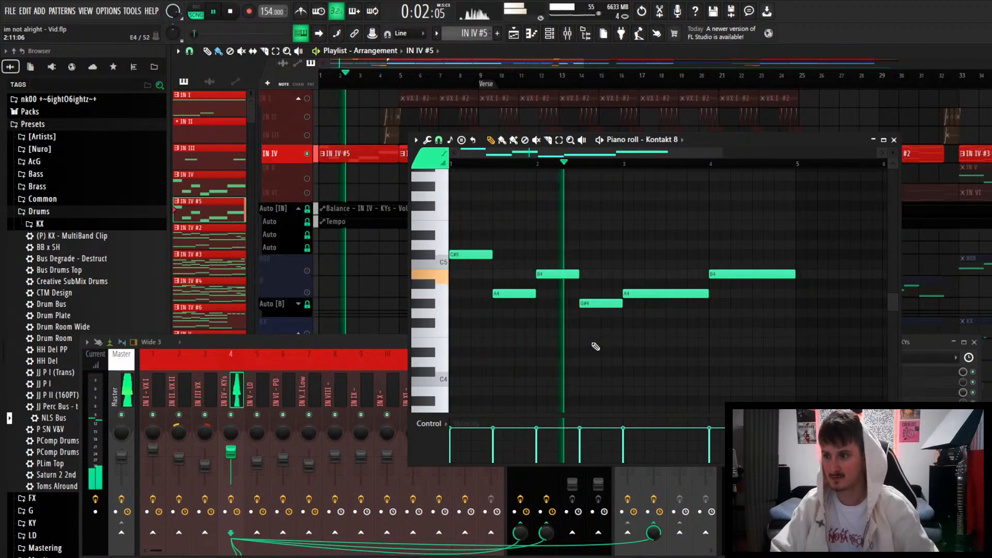
scroll(589, 370, "up", 4)
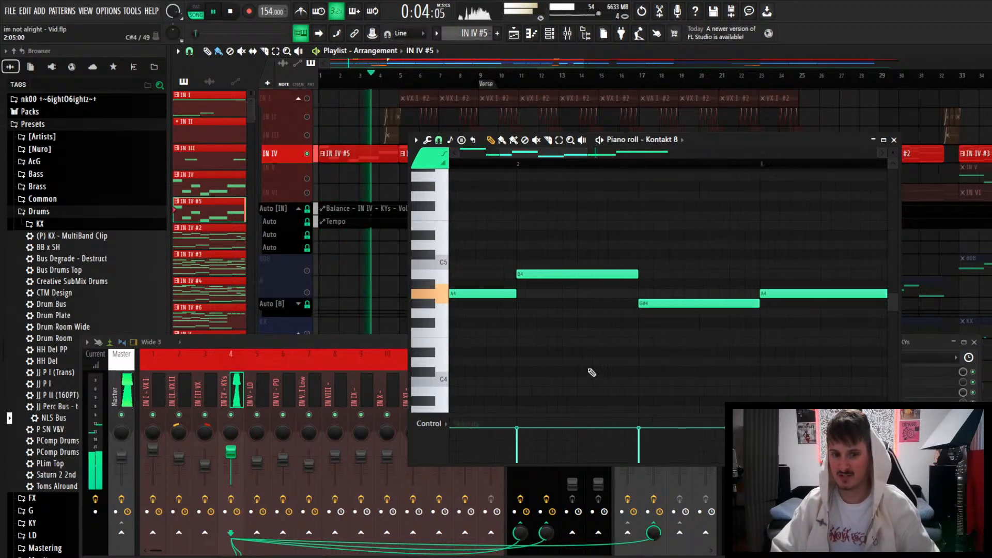
key("space")
scroll(765, 323, "down", 5)
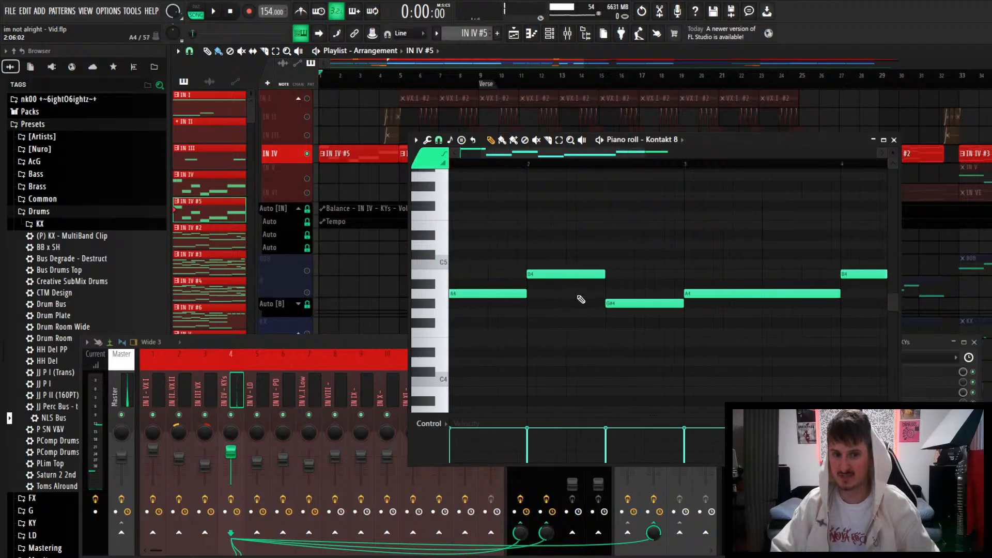
scroll(609, 292, "down", 1)
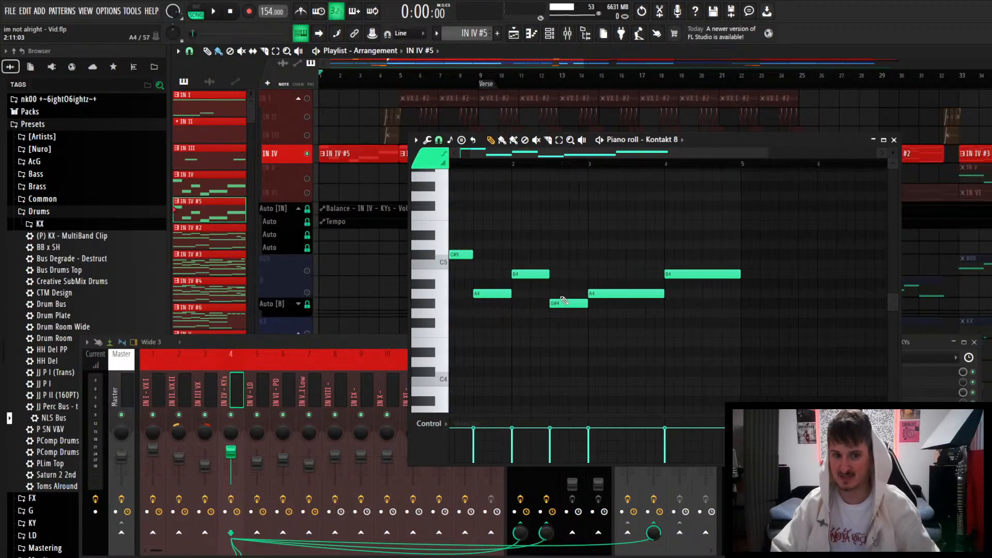
scroll(602, 438, "down", 1)
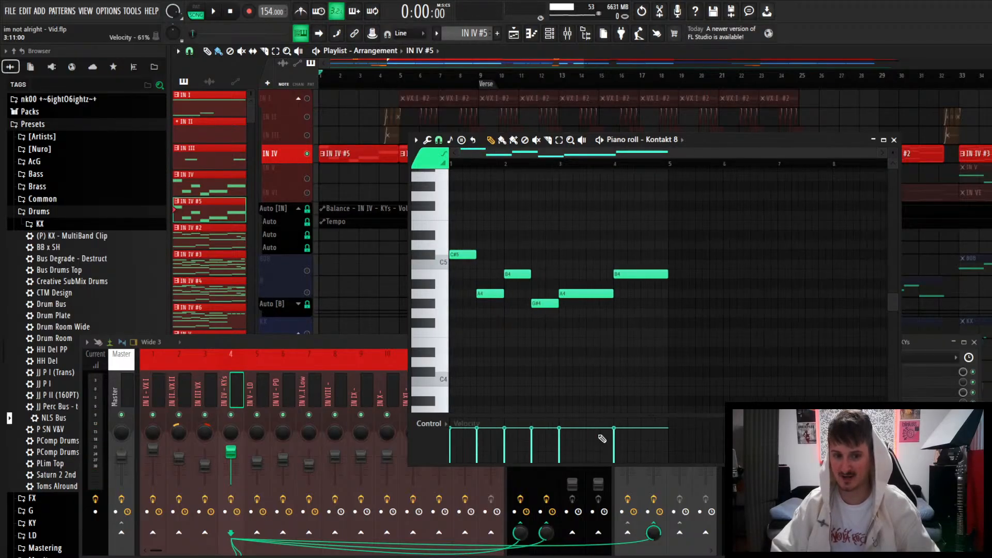
left_click(895, 140)
Examine the notes of the IN IV clip following IN IV #5 in the piano roll and close it.
double_click(465, 151)
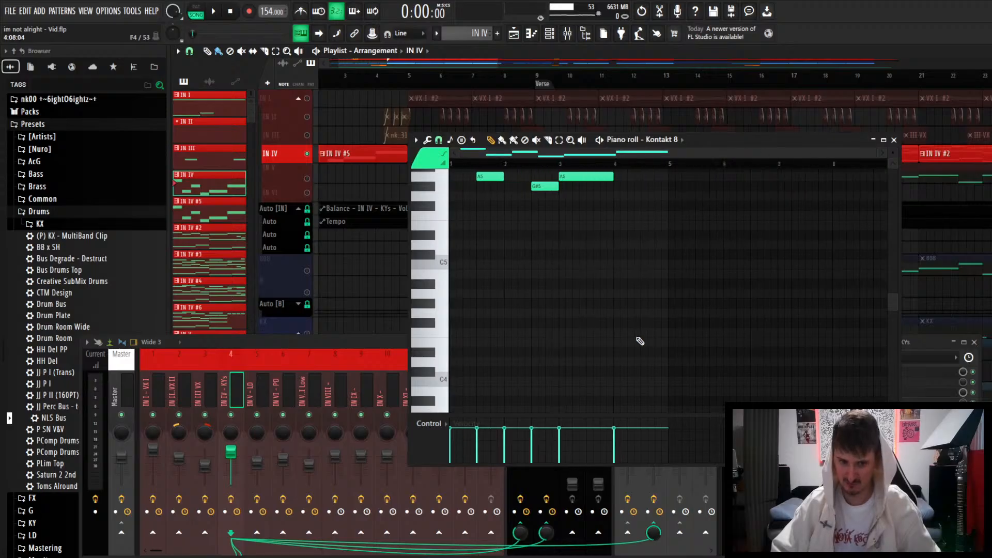
scroll(568, 335, "up", 4)
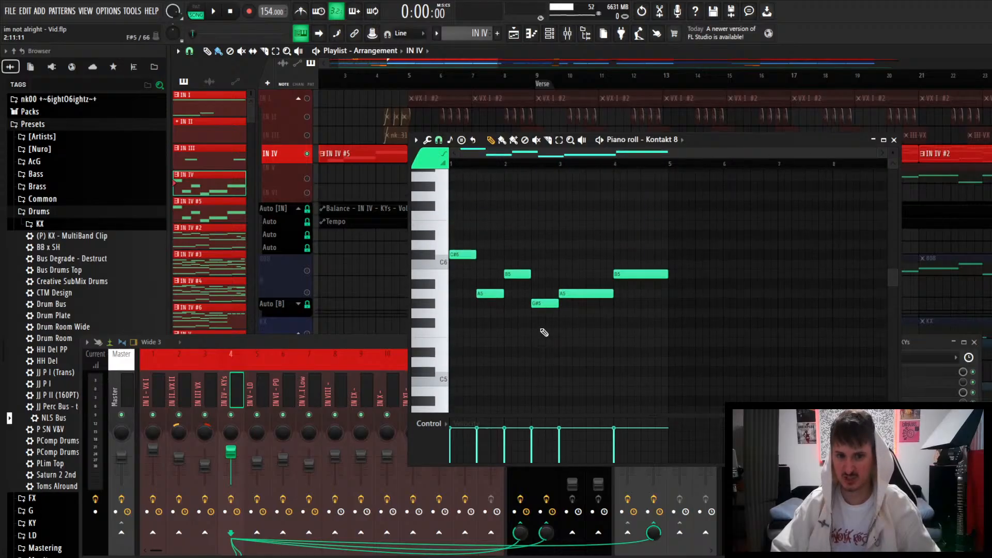
left_click(894, 141)
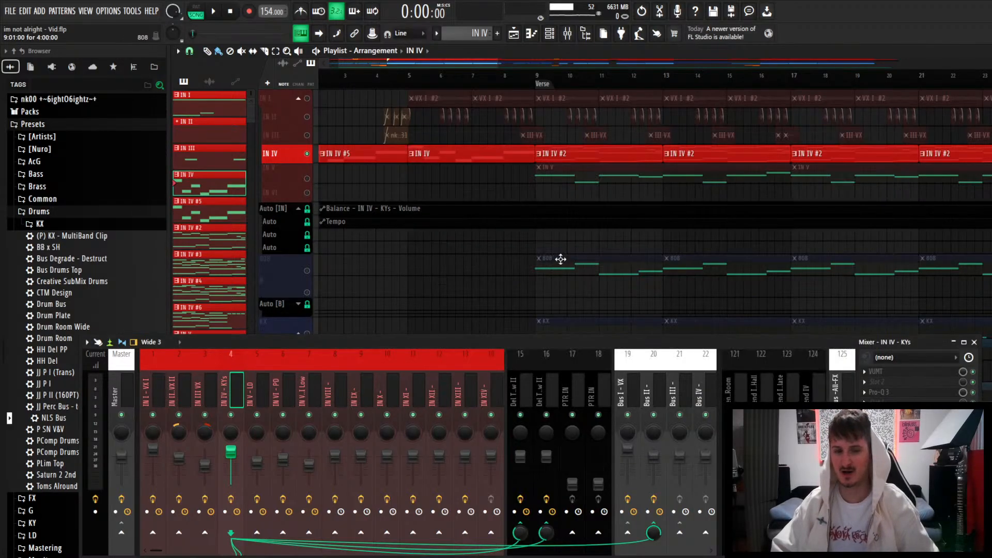
Open the Kontakt 8 instrument behind IN IV and switch it to Classic View, with the channel rack moved out of its way.
scroll(372, 192, "up", 3)
scroll(372, 192, "up", 2)
scroll(371, 195, "down", 1)
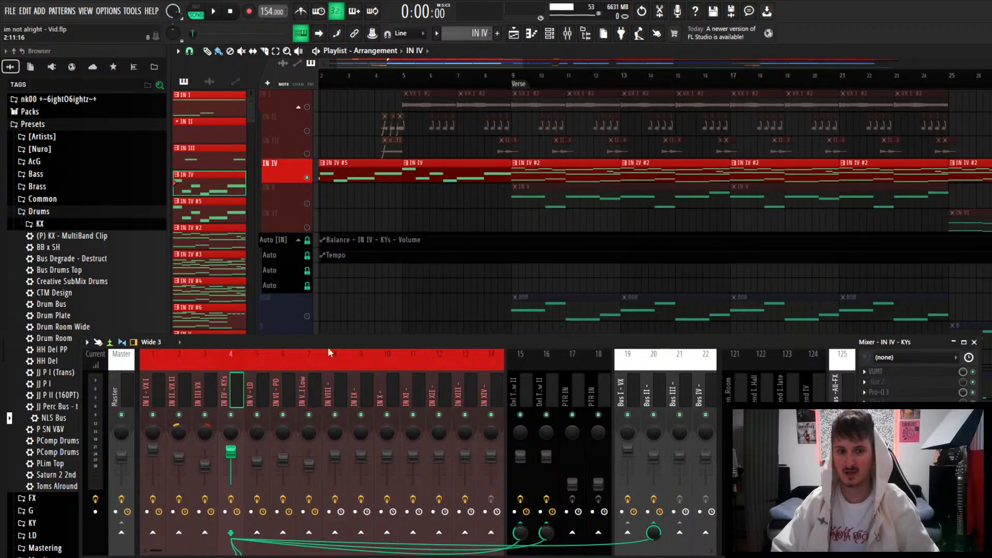
left_click(604, 35)
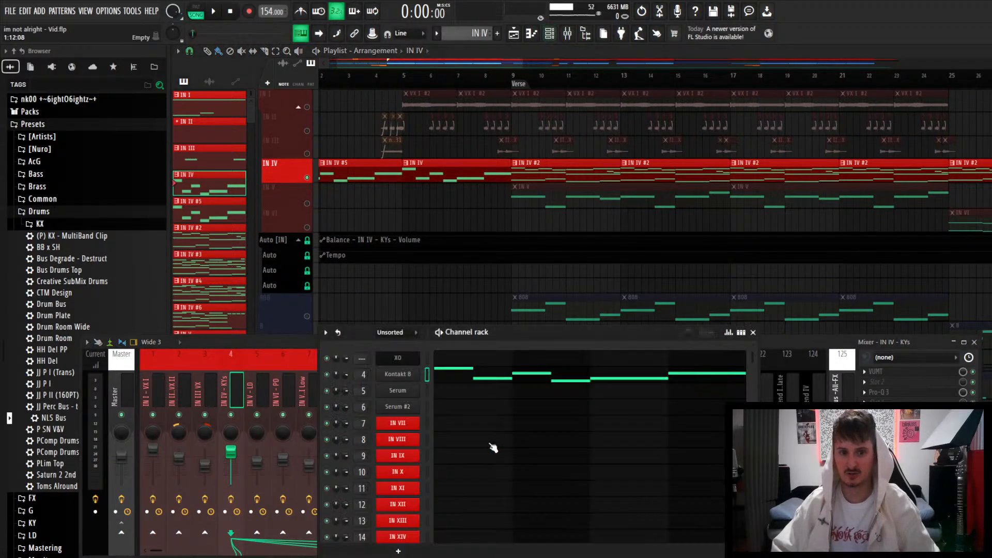
left_click(411, 376)
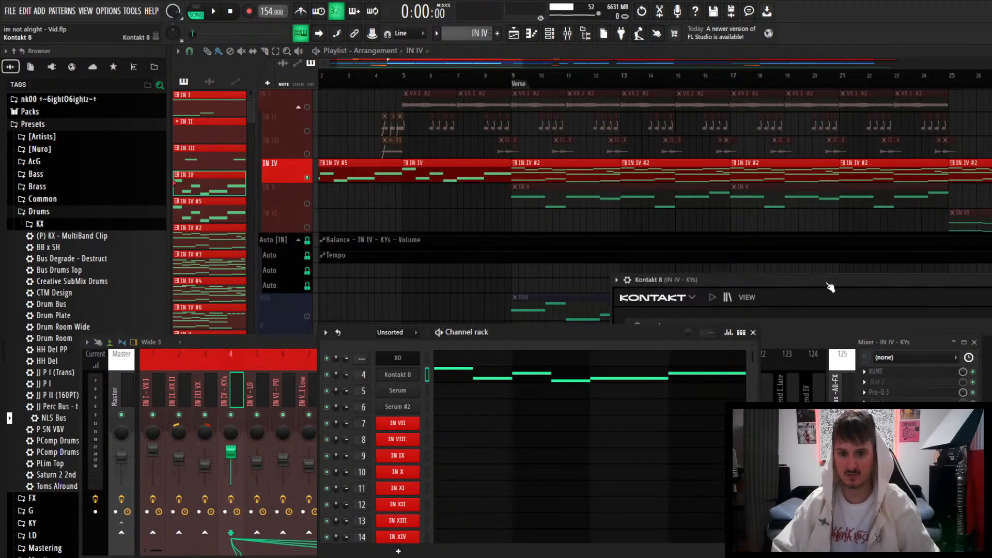
left_click_drag(818, 283, 509, 112)
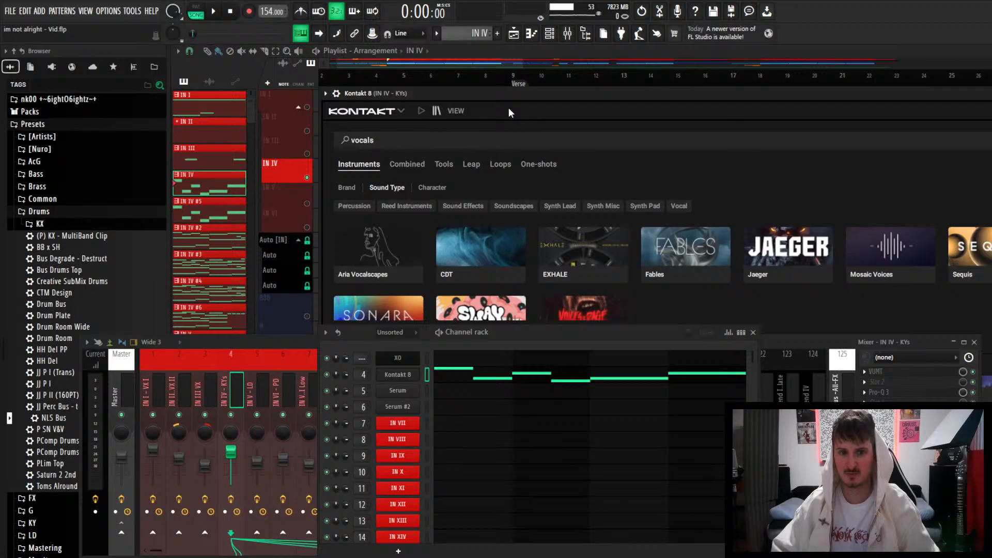
left_click(455, 110)
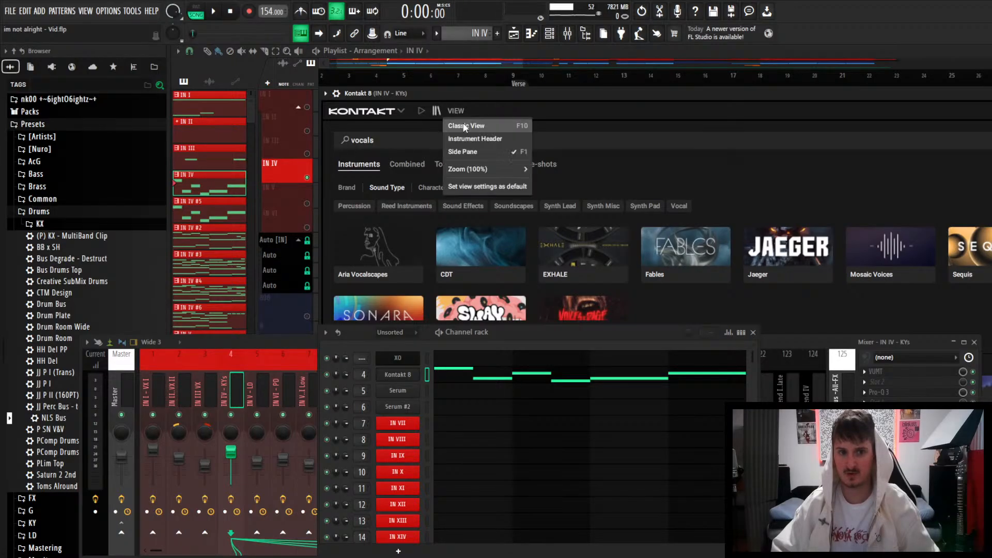
left_click(465, 126)
left_click_drag(772, 97, 632, 129)
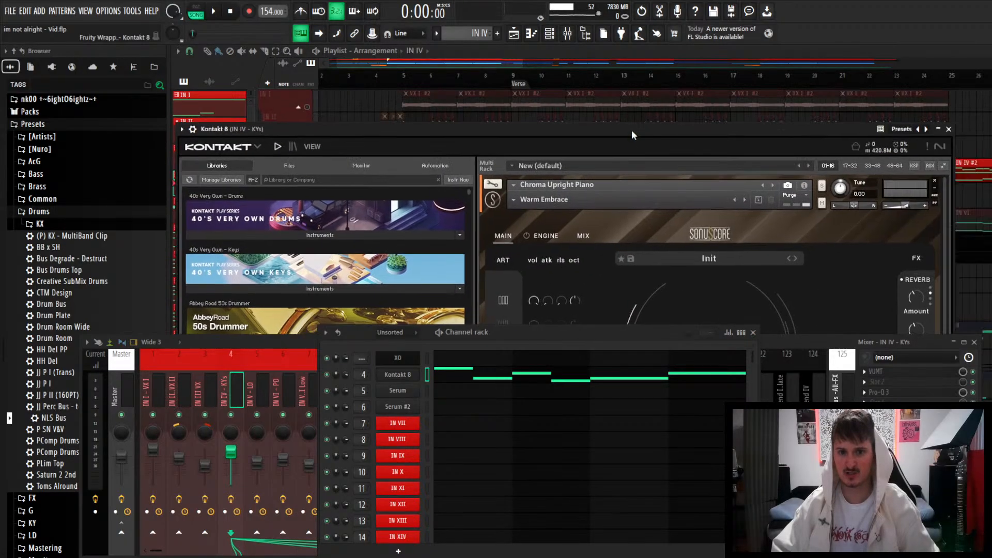
left_click_drag(688, 328, 680, 409)
Play the intro with the Chroma Upright Piano interface in view, stop playback and close Kontakt.
key("space")
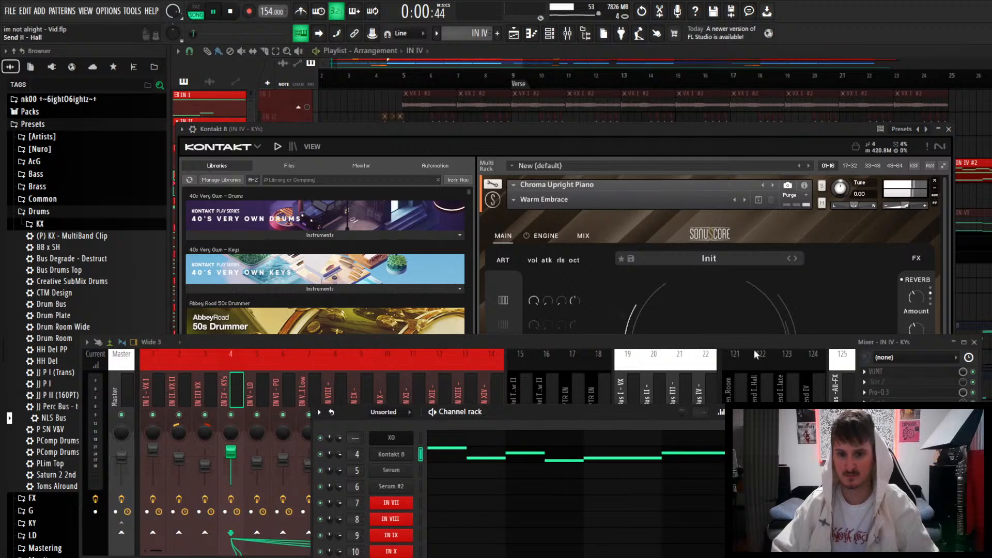
left_click_drag(755, 343, 741, 425)
left_click_drag(742, 129, 725, 97)
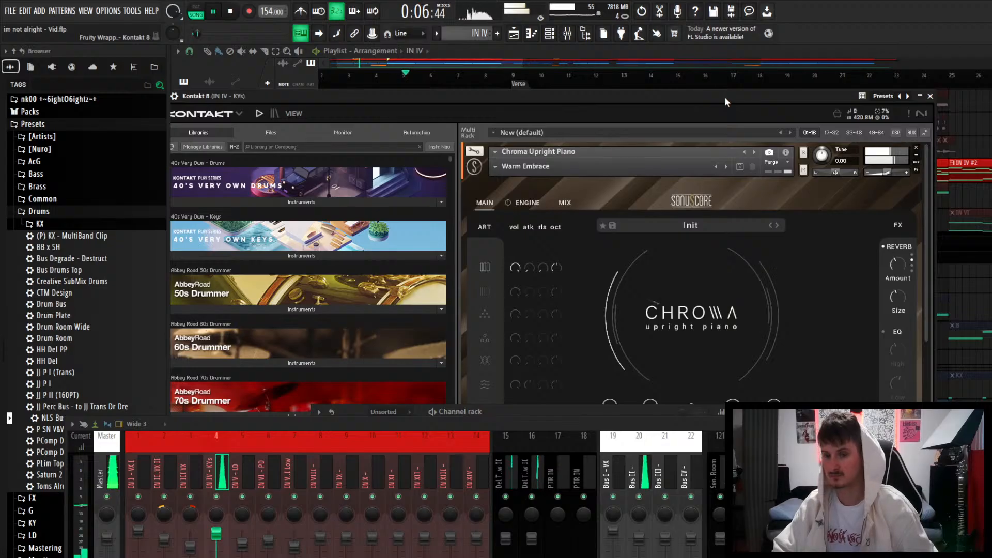
left_click_drag(718, 98, 638, 224)
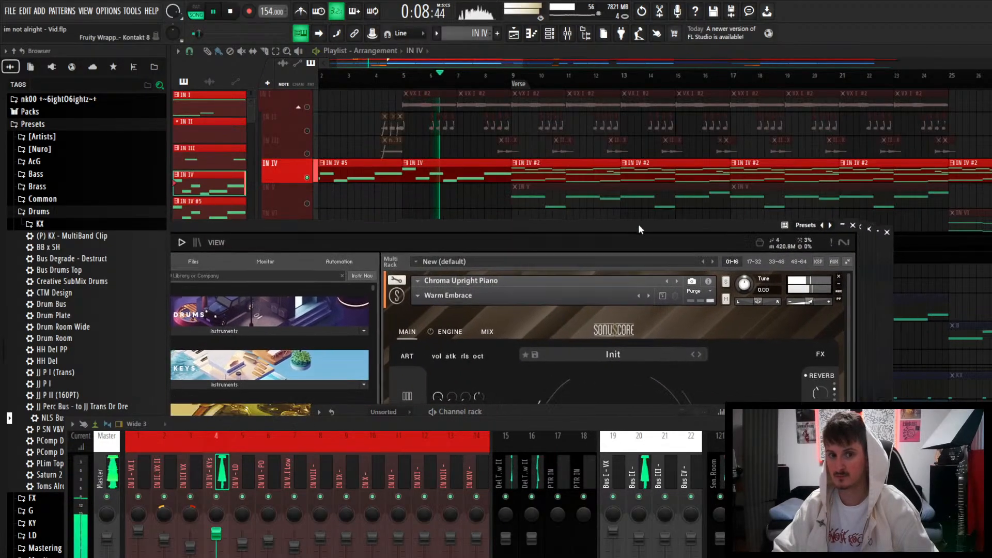
key("space")
left_click(852, 224)
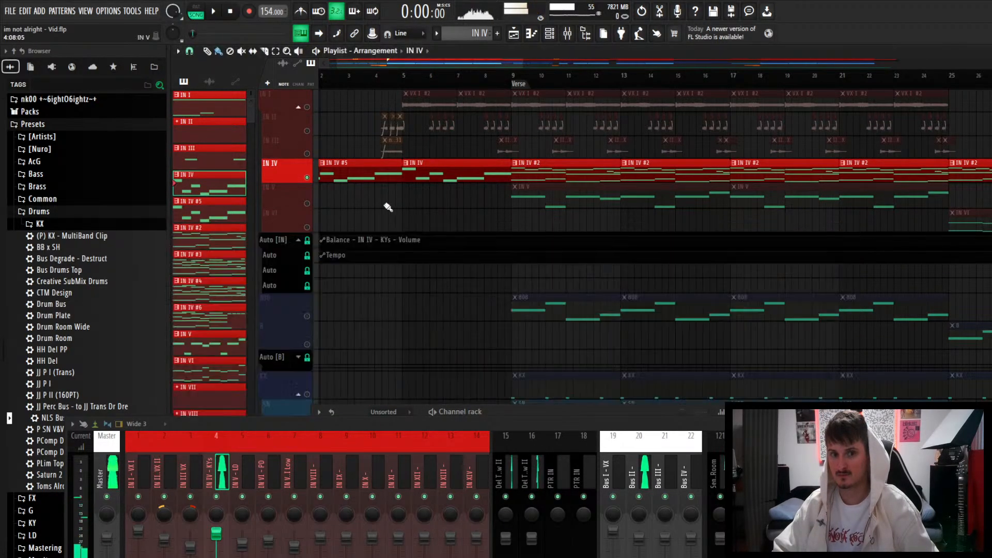
Set the playback position to bar 5 and solo the IN I vocal track.
scroll(388, 206, "down", 2)
scroll(395, 204, "up", 2)
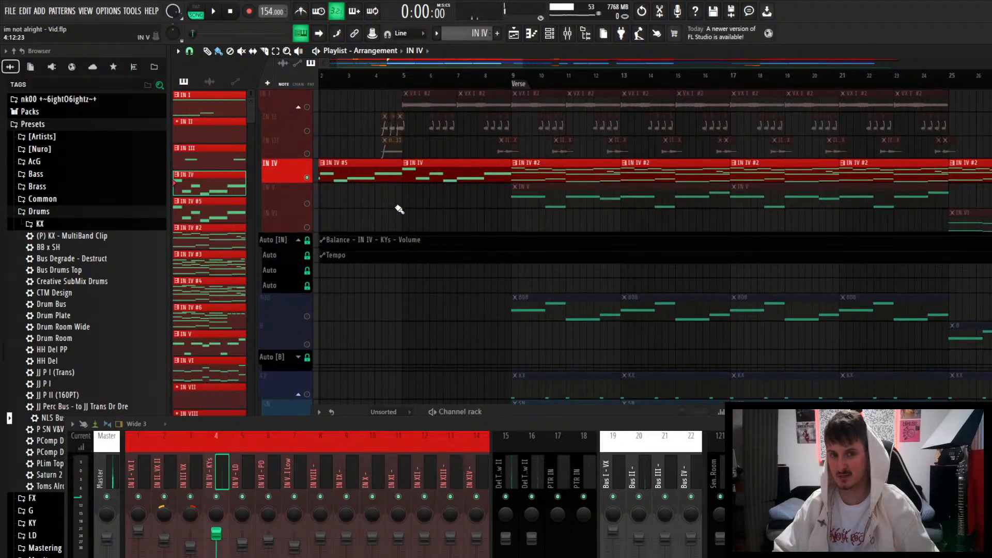
scroll(400, 212, "up", 3)
scroll(400, 191, "up", 2)
left_click(417, 78)
scroll(415, 149, "up", 3)
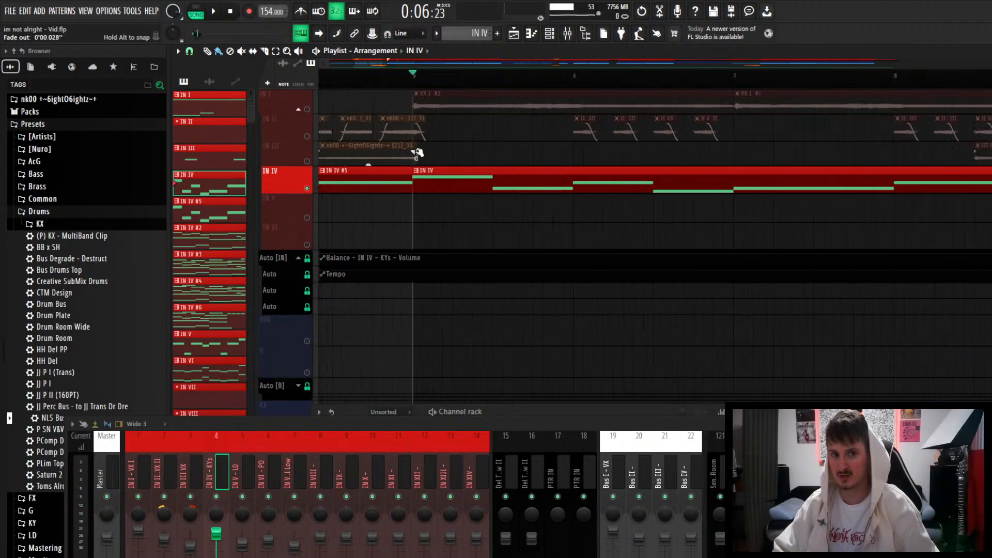
right_click(307, 110)
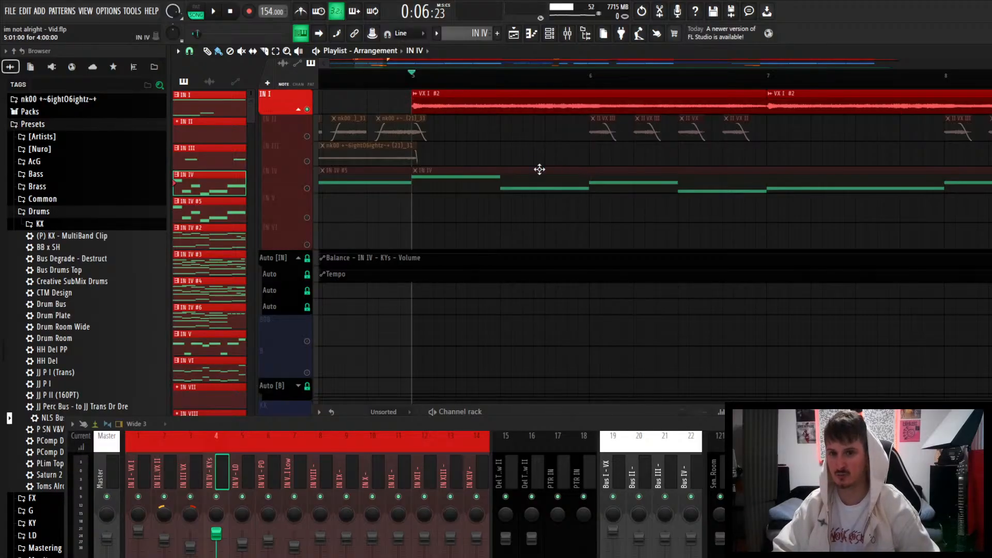
Play the soloed IN I vocal from bar 5 with its IN I - VX I mixer channel and effect chain in view.
scroll(462, 174, "down", 5)
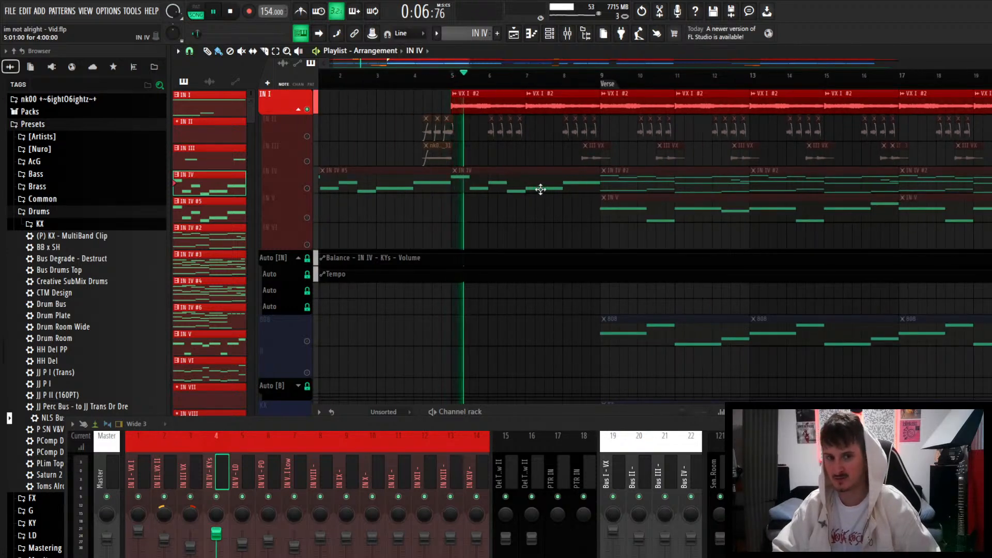
left_click(137, 480)
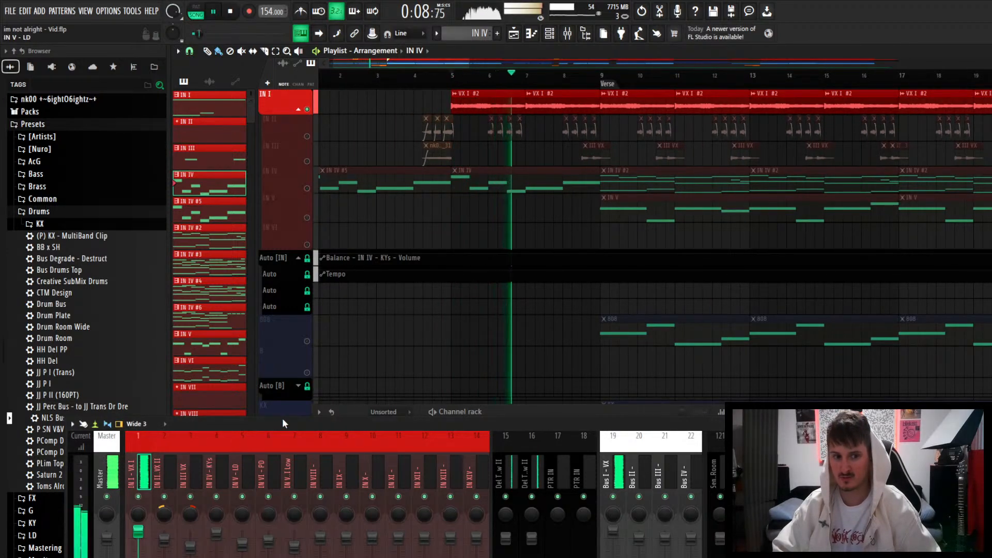
left_click_drag(283, 417, 311, 238)
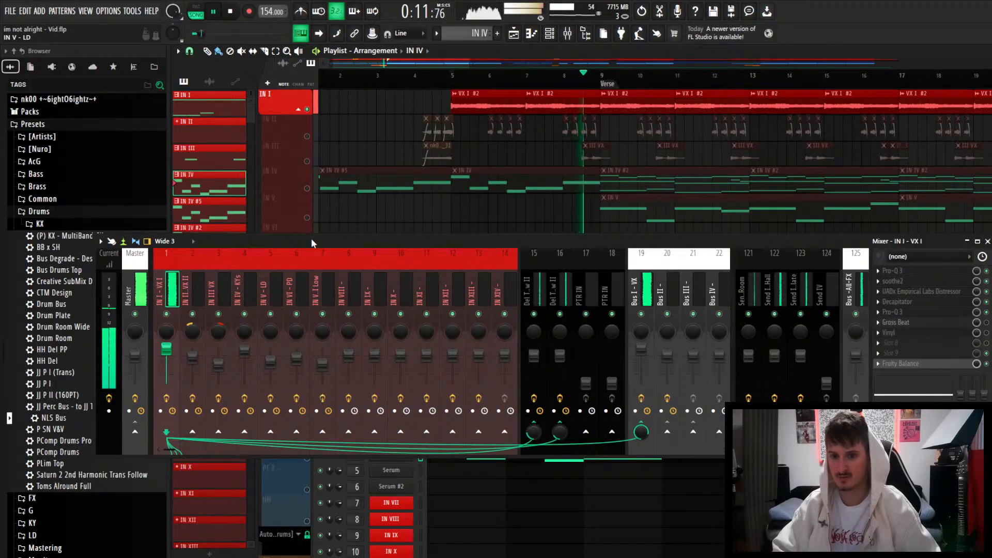
key("space")
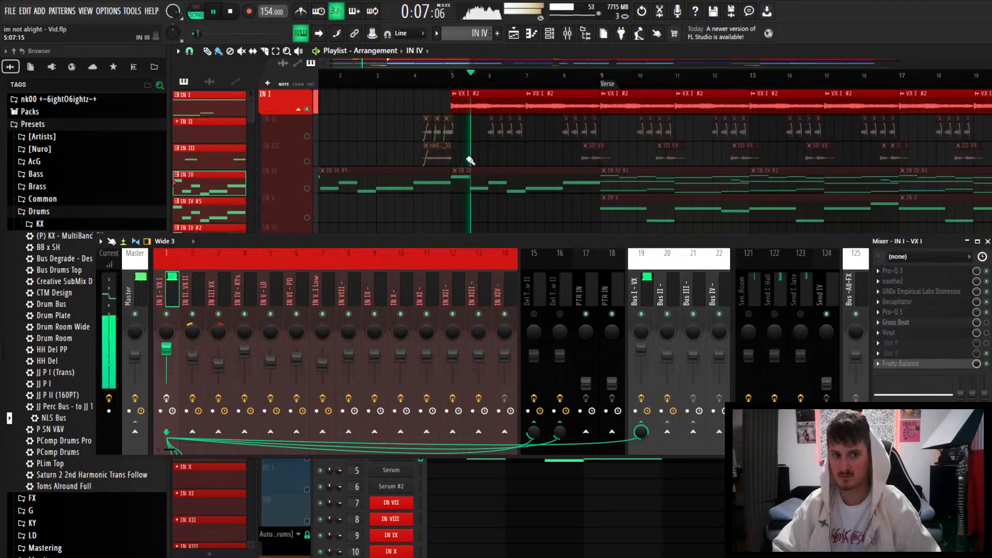
scroll(530, 162, "up", 1, "ctrl")
scroll(531, 162, "down", 1, "ctrl")
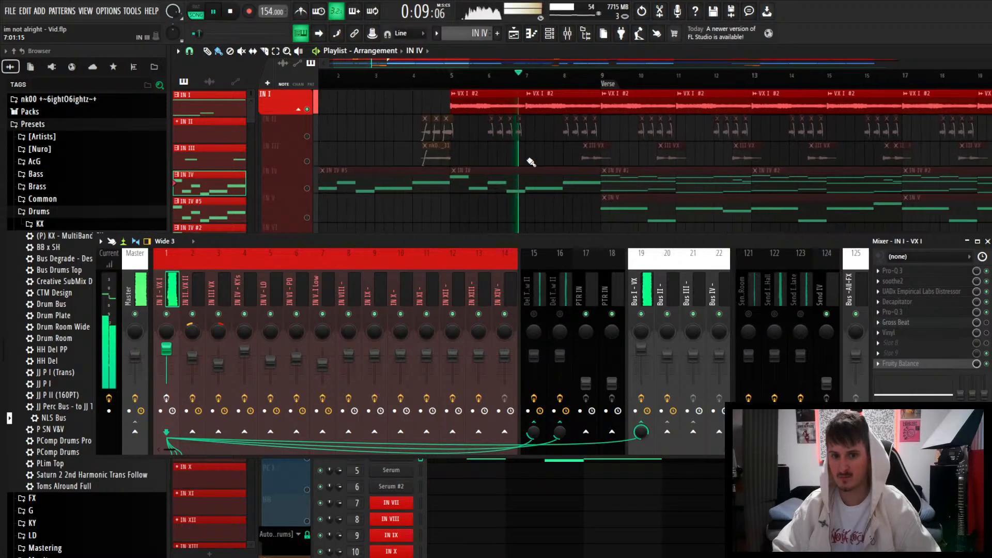
Select the Bus I - VX mixer channel, replay the soloed vocal and stop playback.
left_click(640, 347)
key("space")
left_click(642, 398)
key("space")
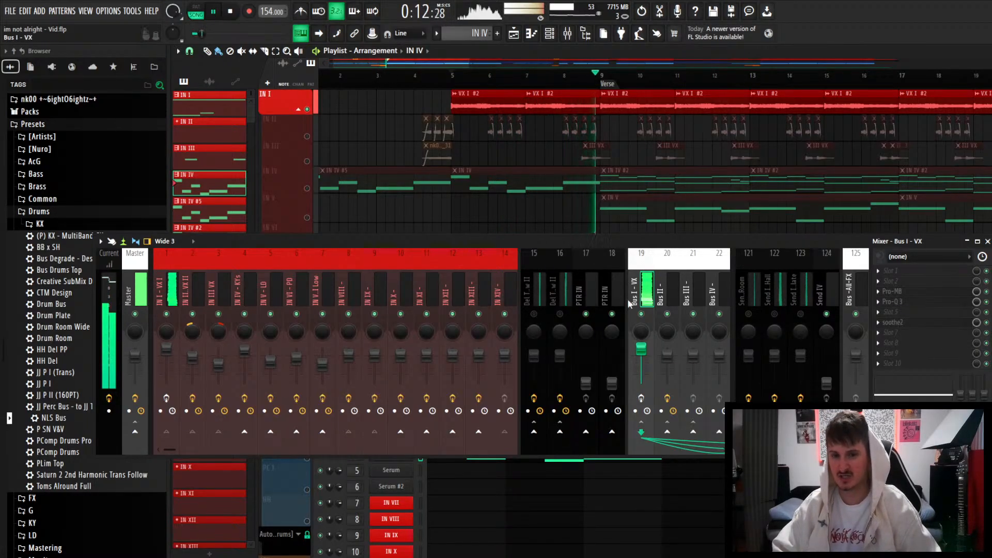
key("space")
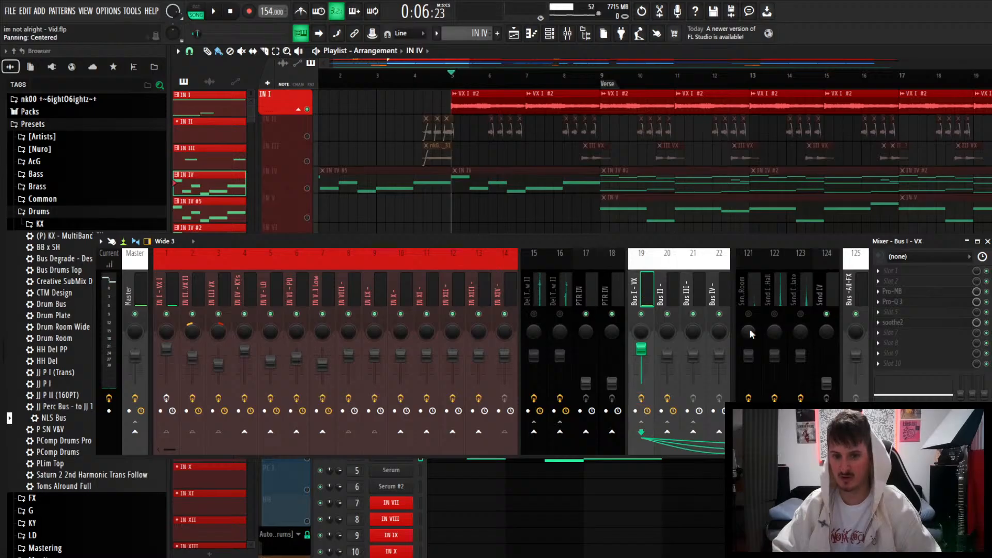
Inspect the Pro-MB and Pro-Q 3 settings on the Bus I - VX channel, and close both plugins.
left_click(912, 292)
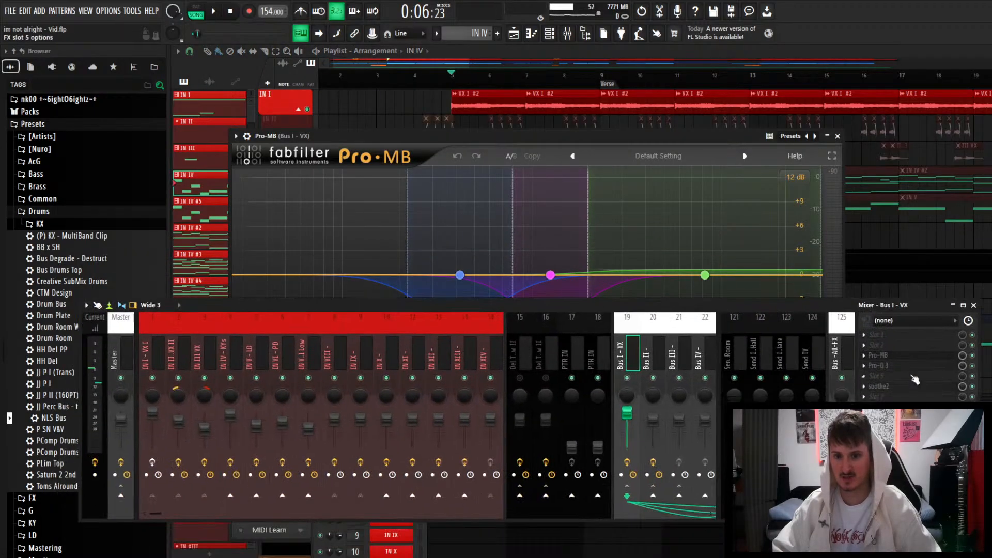
left_click(907, 365)
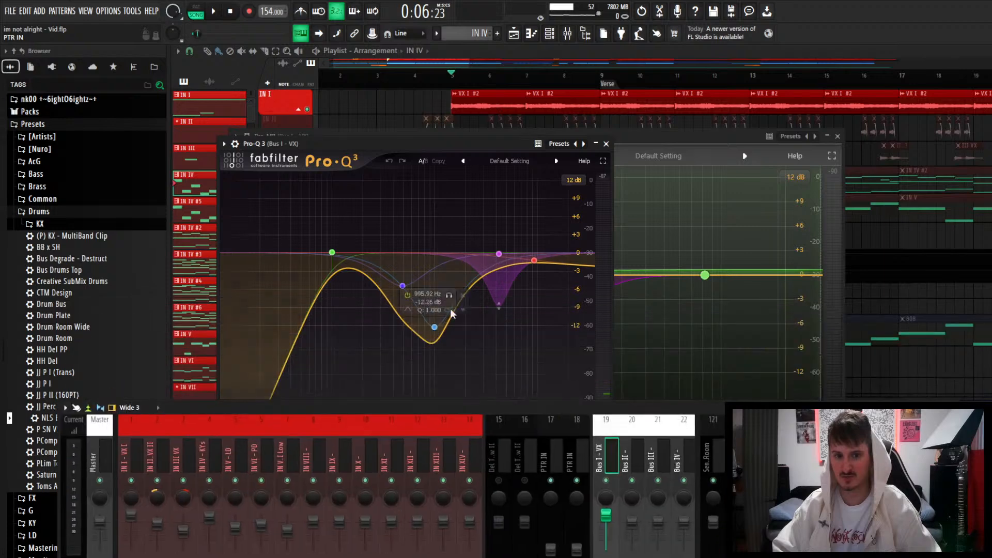
left_click(608, 146)
left_click(838, 136)
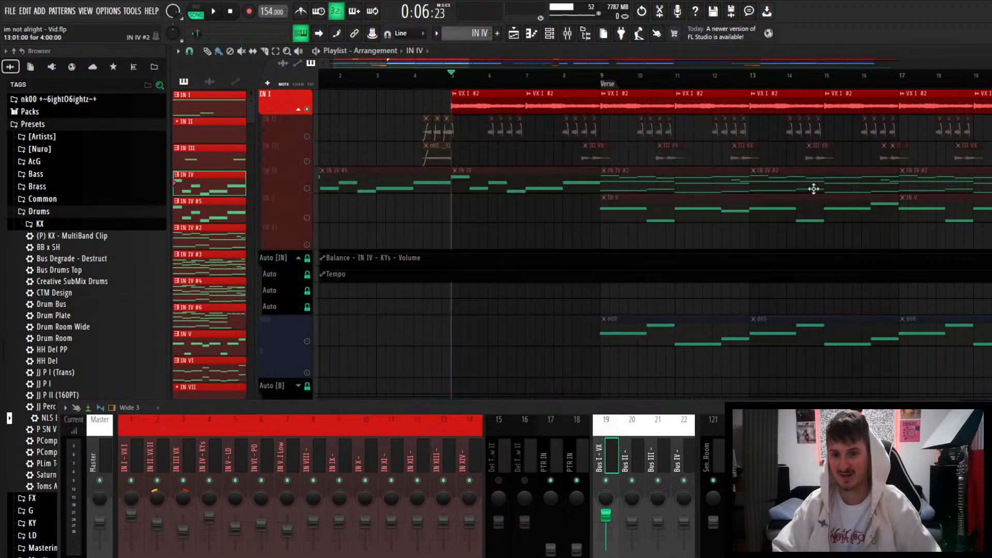
Inspect the soothe2 settings on the Bus I - VX channel and close the plugin.
left_click_drag(814, 408, 824, 314)
left_click(877, 396)
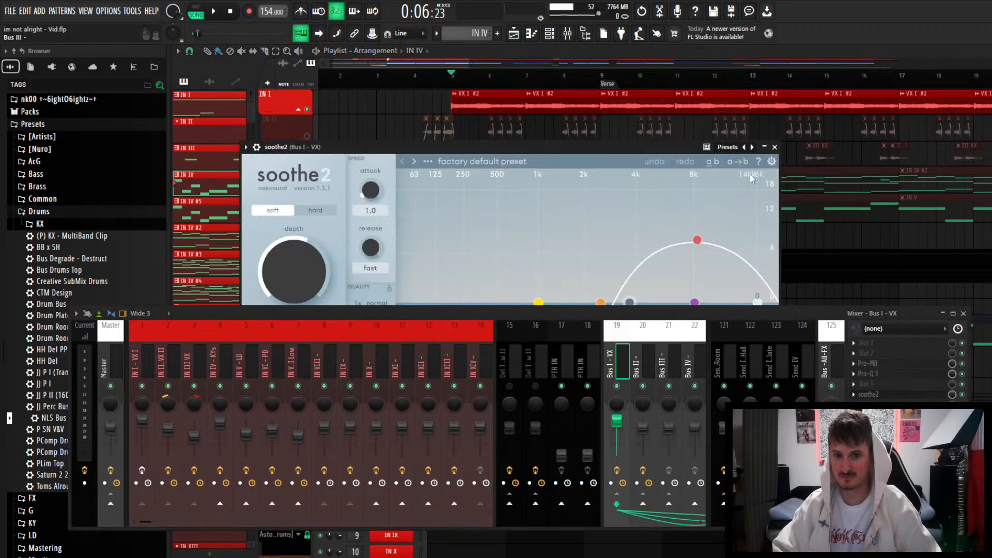
left_click_drag(645, 317, 630, 410)
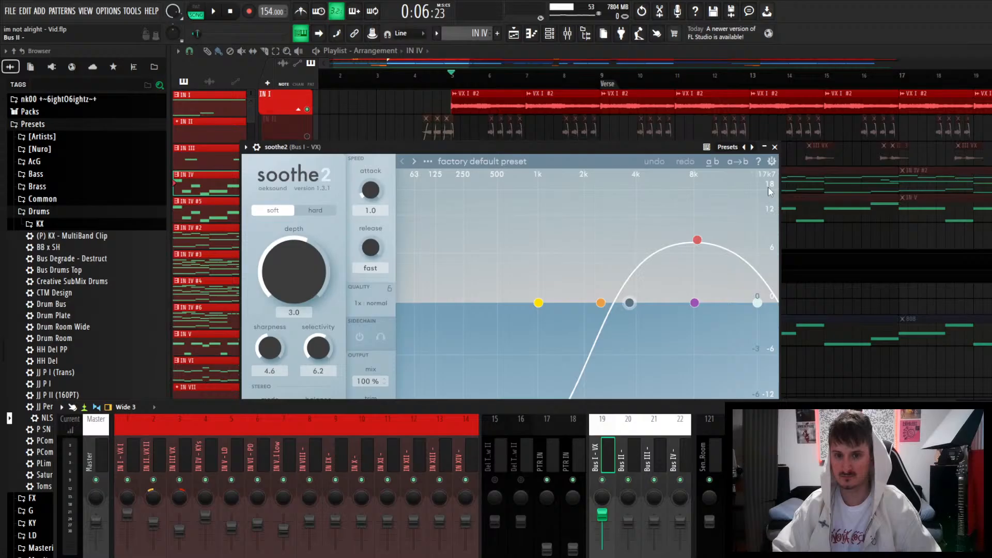
left_click(774, 148)
Select the IN I - VX I mixer channel, inspect its UADx Empirical Labs Distressor, and close the plugin.
left_click_drag(516, 405, 540, 222)
left_click(153, 276)
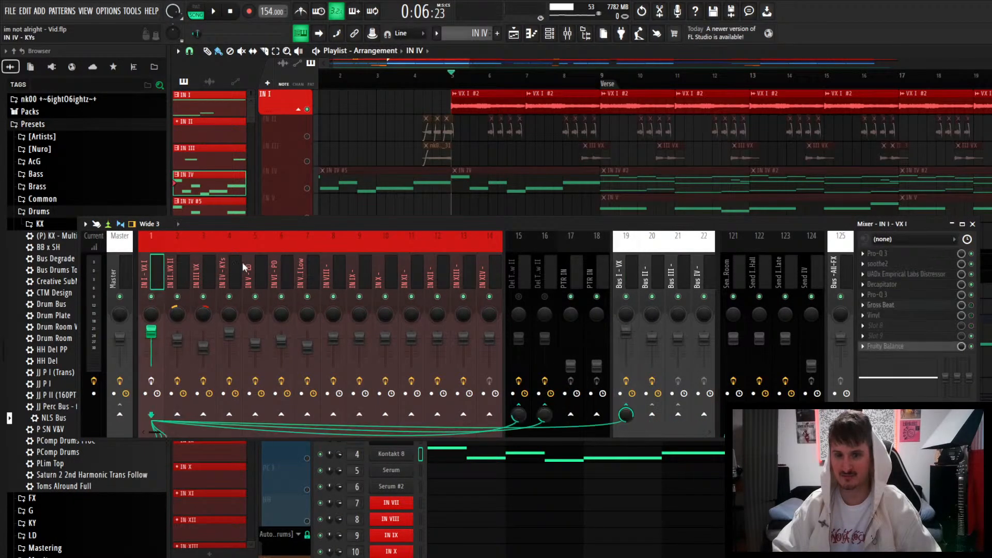
left_click(902, 275)
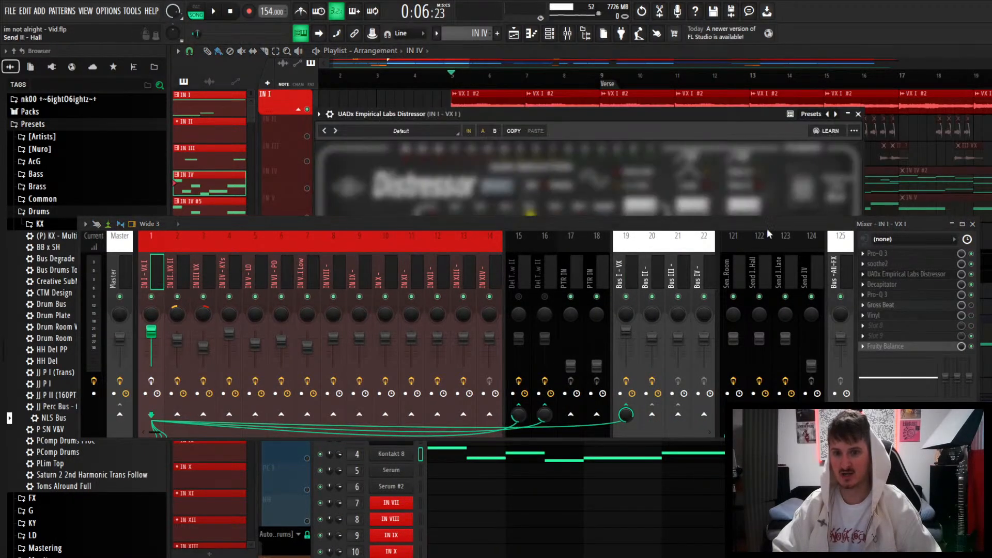
left_click_drag(879, 224, 868, 291)
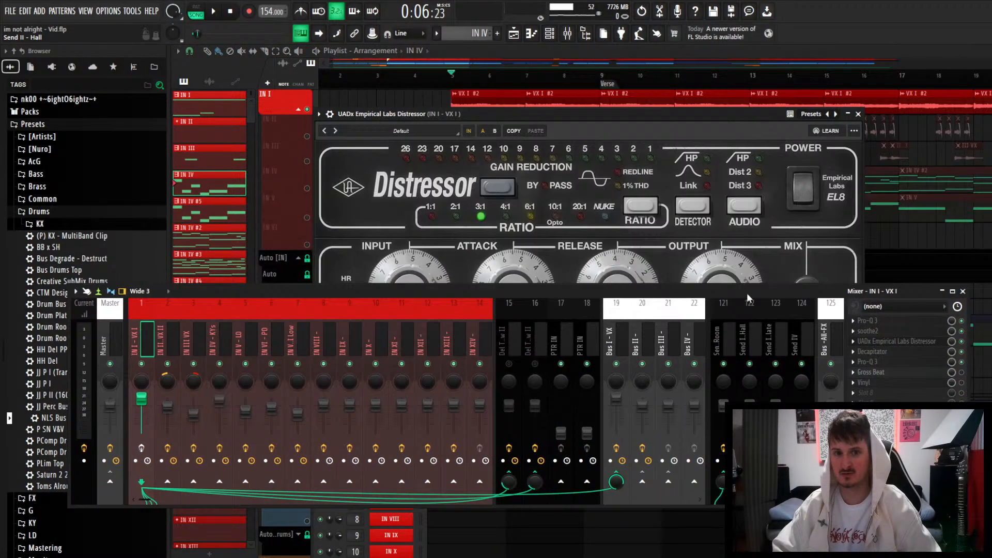
left_click(859, 114)
Inspect the Decapitator on the IN I - VX I channel and close it.
left_click(854, 352)
left_click_drag(654, 290, 656, 302)
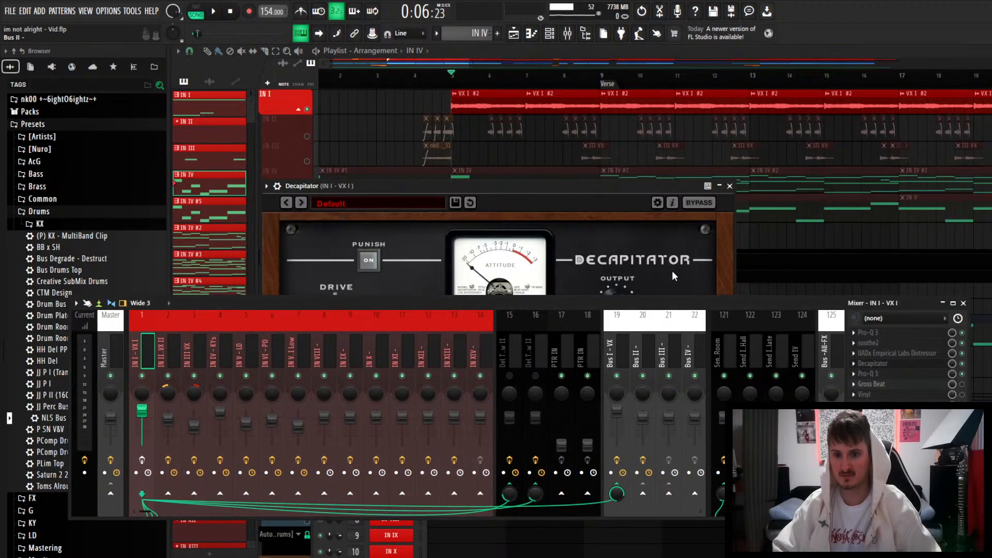
left_click(729, 185)
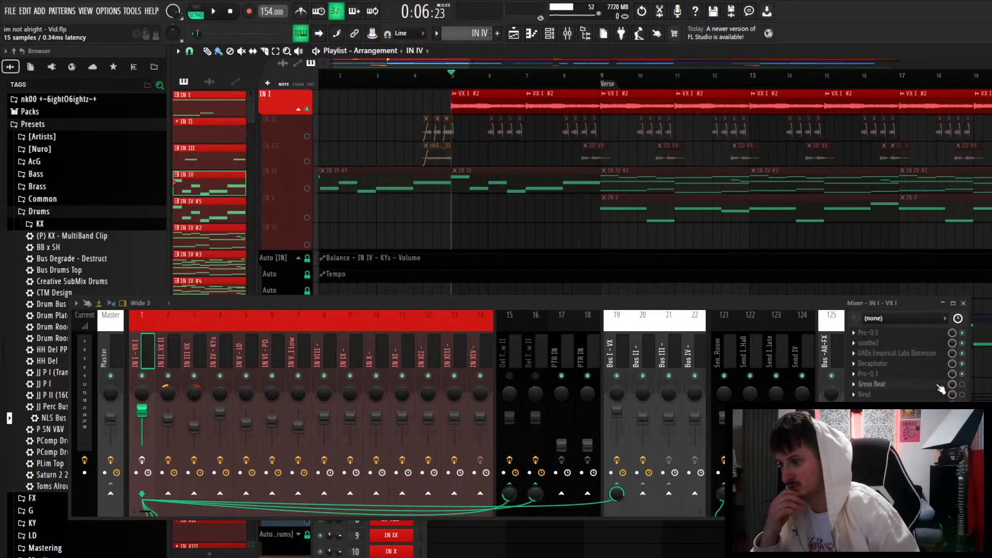
Unmute the IN IV and IN V playlist tracks and set the playback position to bar 9, at the Verse marker.
scroll(487, 203, "down", 4)
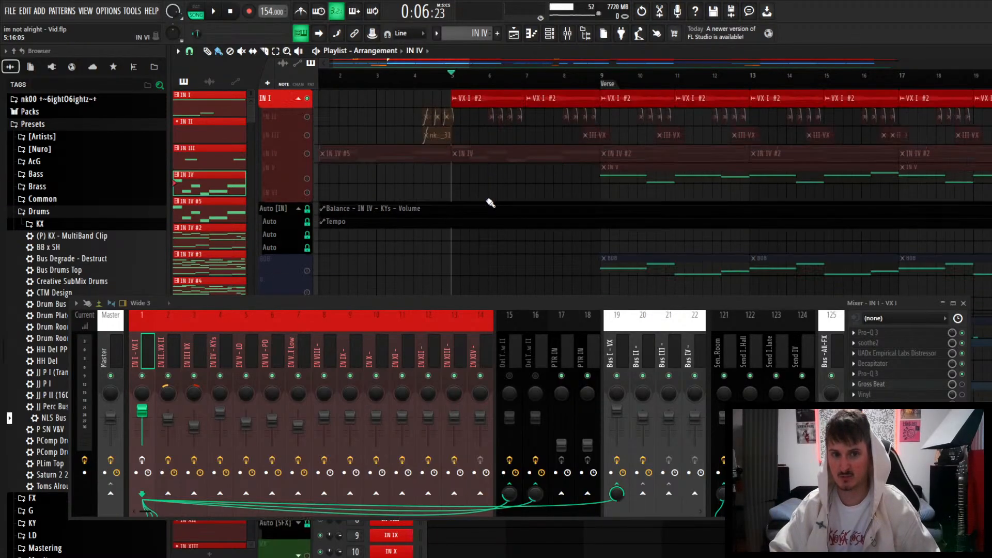
scroll(493, 192, "down", 1)
left_click_drag(595, 213, 512, 209)
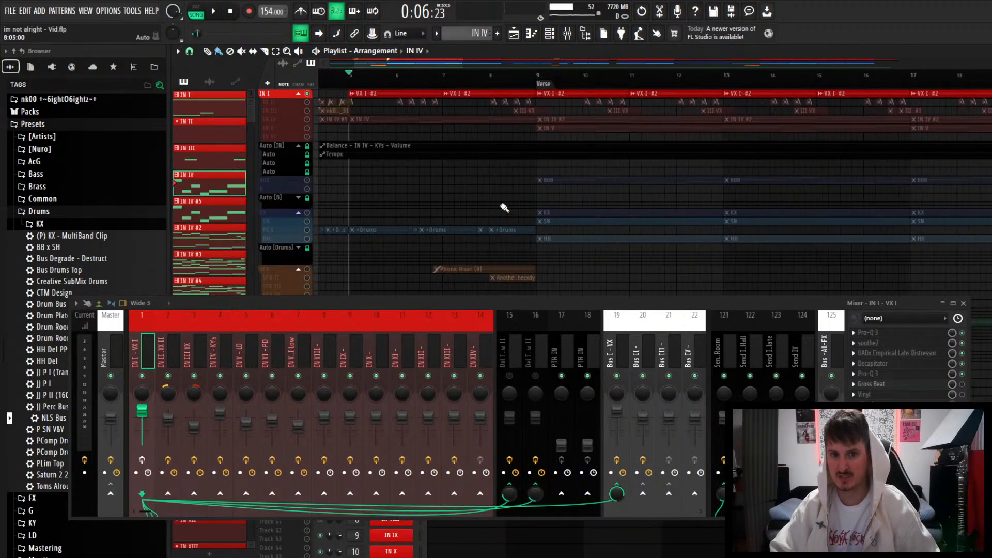
scroll(497, 209, "up", 3)
scroll(496, 210, "down", 2)
left_click(307, 136)
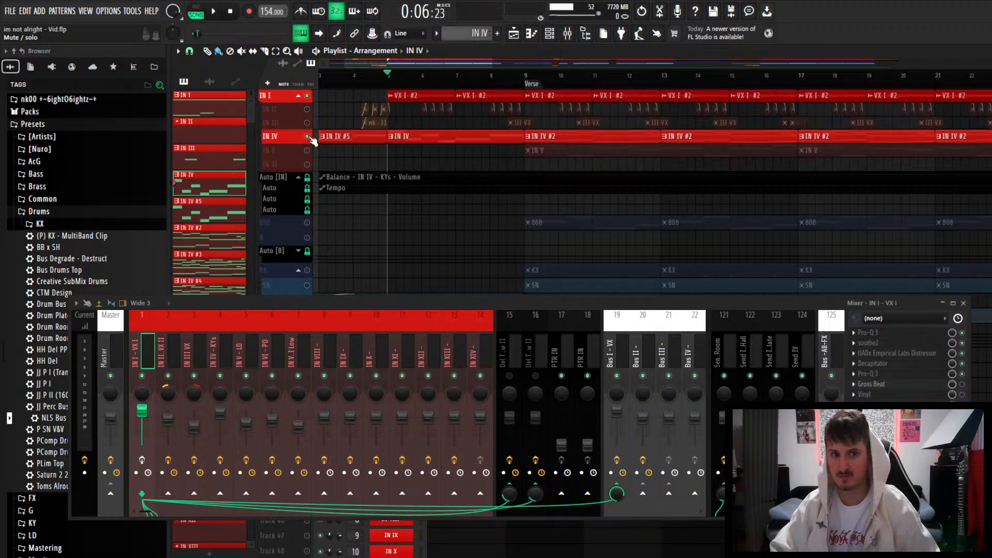
left_click(307, 150)
scroll(485, 157, "up", 2)
scroll(584, 200, "up", 3)
scroll(612, 215, "down", 4)
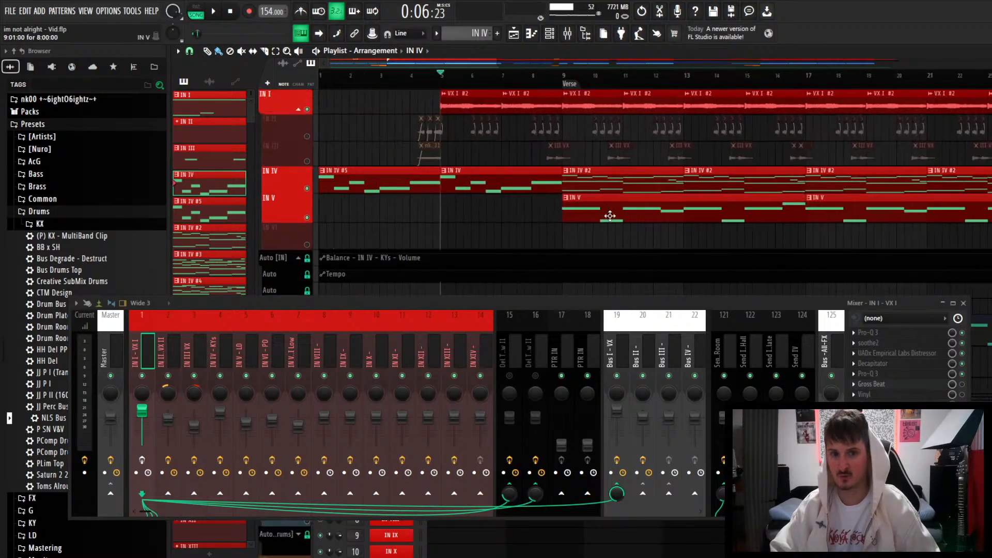
scroll(545, 184, "up", 2)
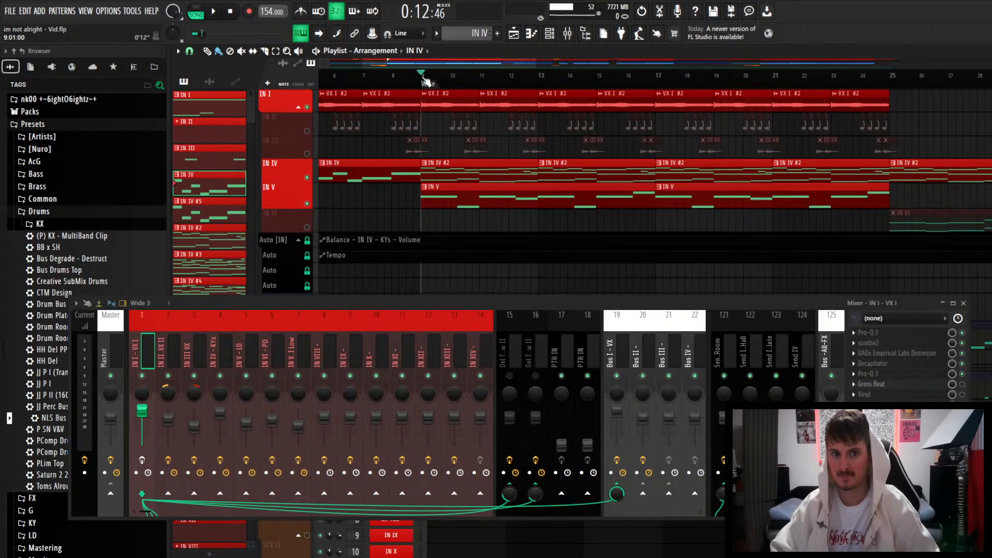
Open the IN IV #2 clip at bar 9 in the piano roll and start playback of the verse.
scroll(424, 120, "up", 3)
double_click(433, 167)
scroll(584, 332, "down", 2)
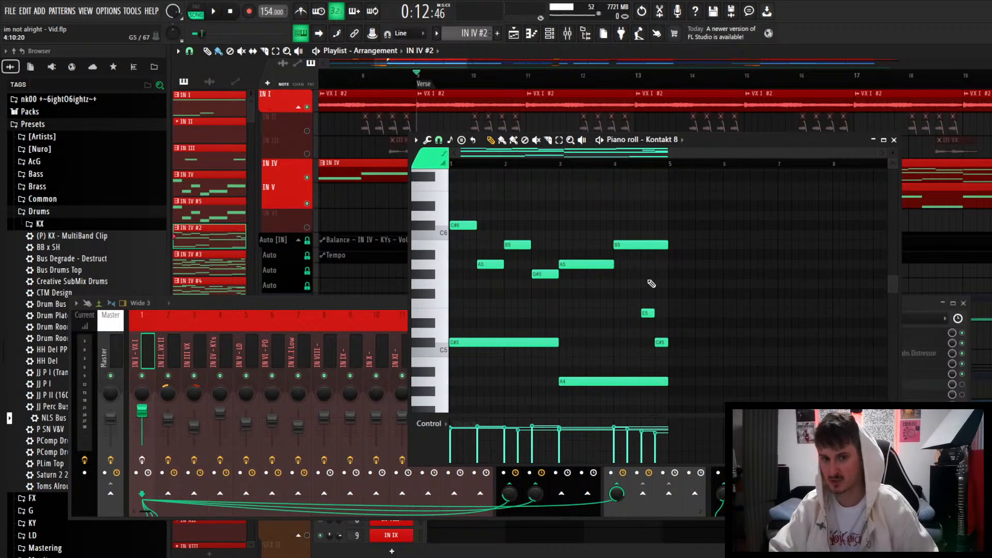
key("space")
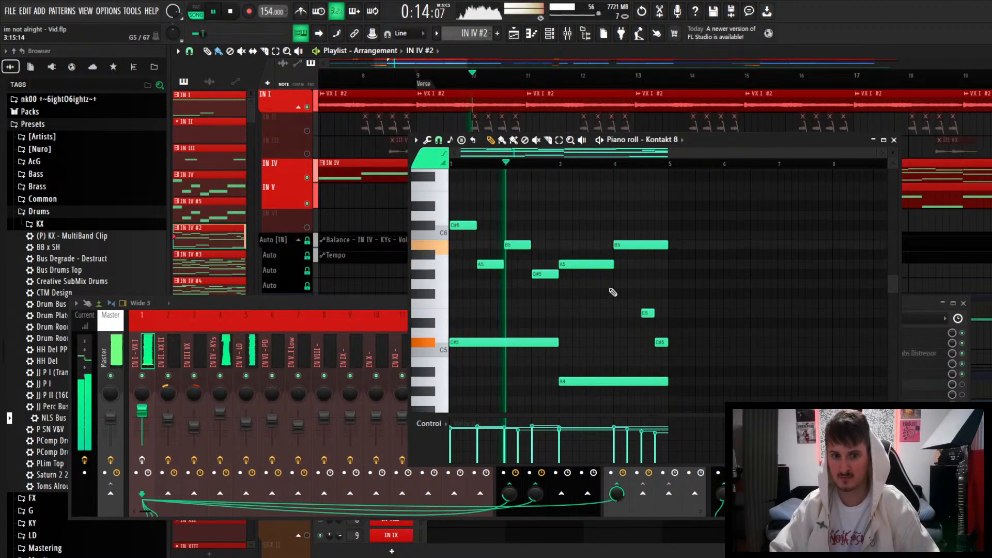
Mute the IN V - LD mixer channel during playback, listen with the Kontakt 8 notes in view, and stop playback.
left_click(248, 364)
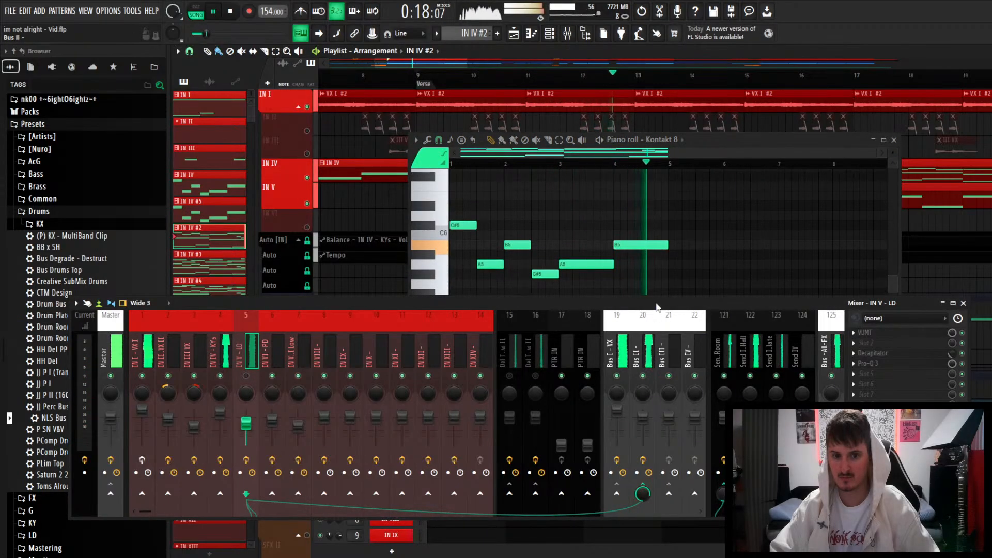
left_click_drag(656, 306, 649, 456)
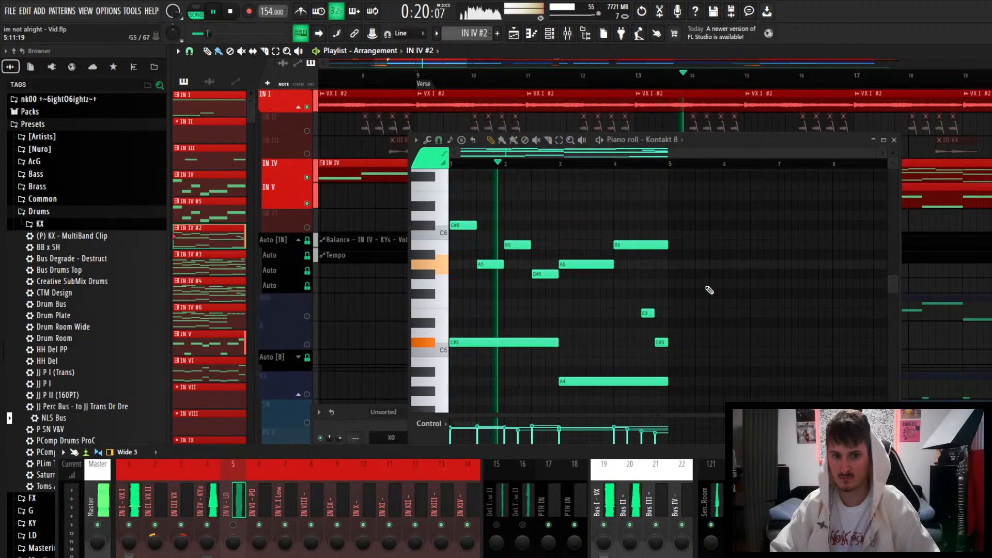
scroll(710, 290, "down", 2)
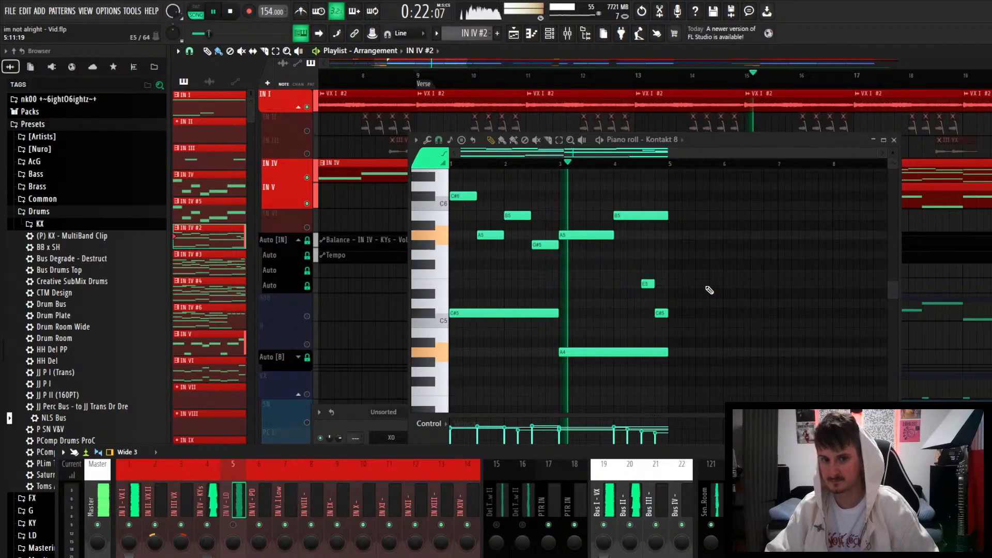
key("space")
Examine the melody and bass notes of the IN IV #2 pattern, keeping the piano roll clear of the playlist tracks.
left_click_drag(707, 146, 724, 78)
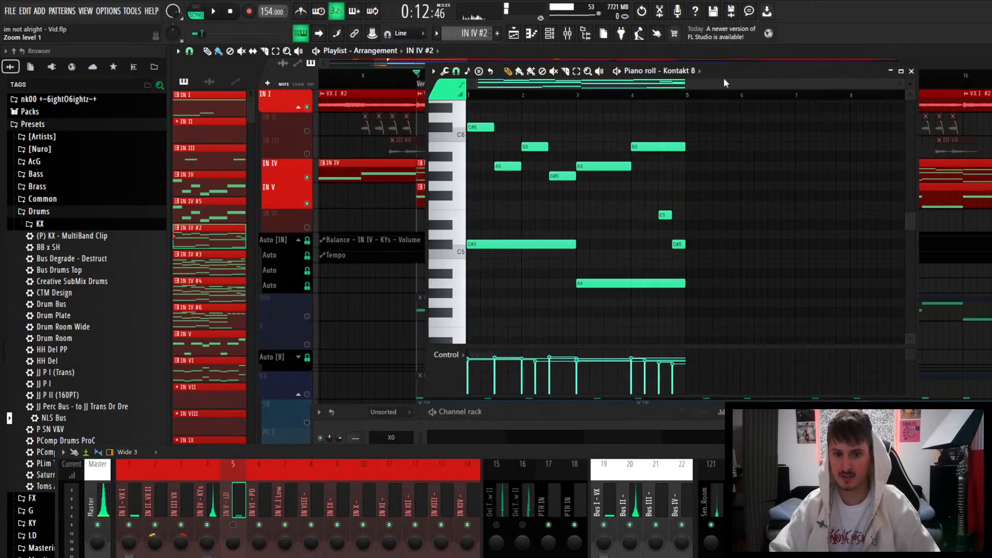
scroll(587, 281, "up", 3, "ctrl")
scroll(680, 297, "down", 3, "ctrl")
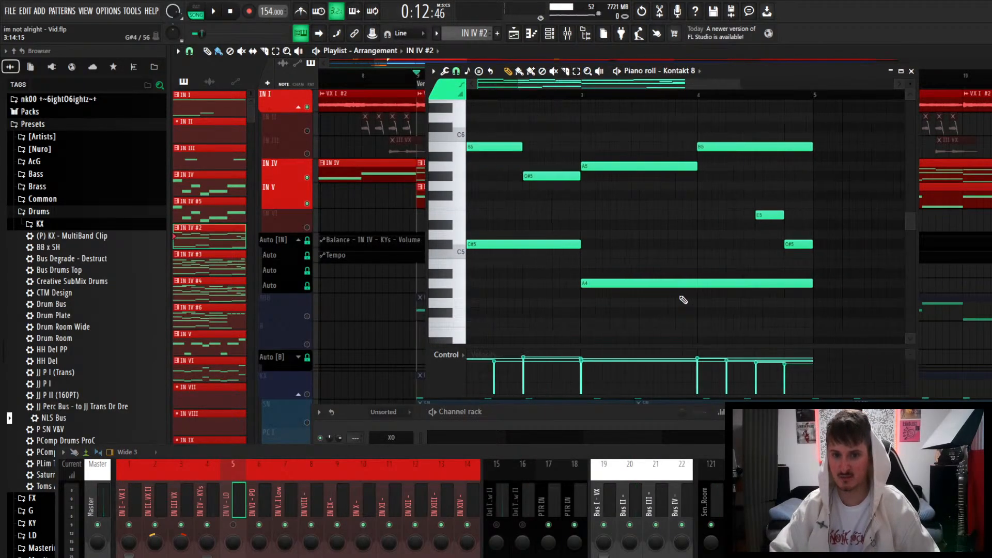
scroll(598, 277, "up", 4)
scroll(576, 238, "down", 2, "ctrl")
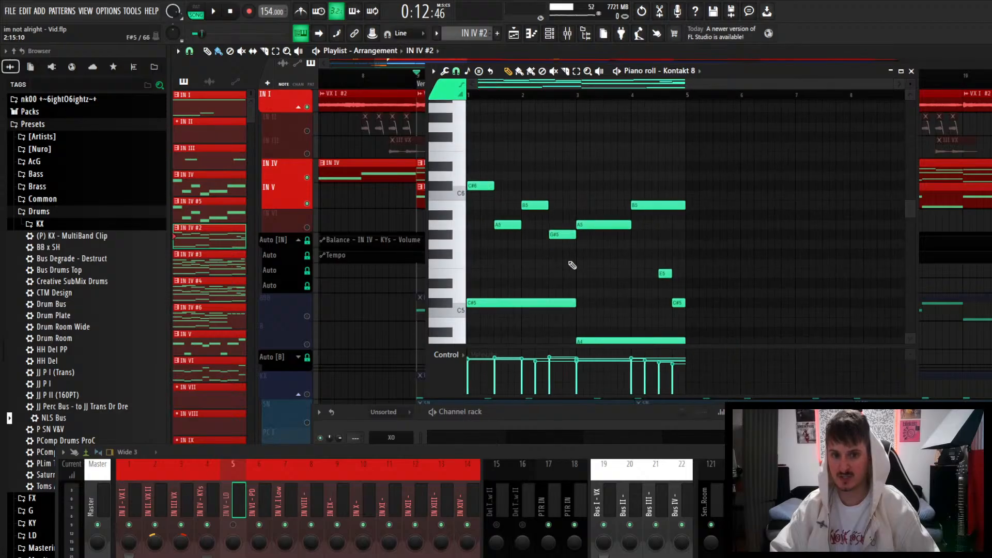
scroll(583, 336, "down", 2)
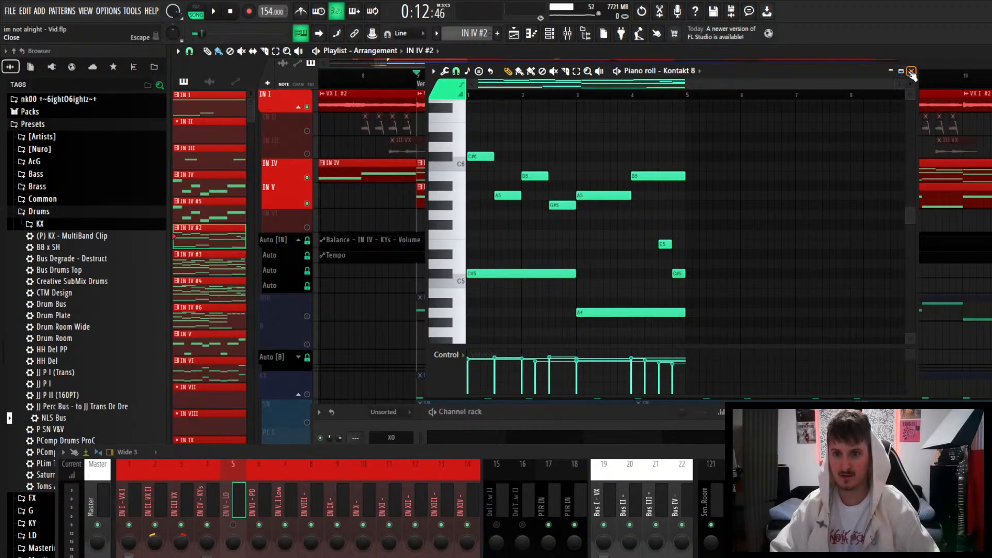
left_click_drag(846, 77, 848, 291)
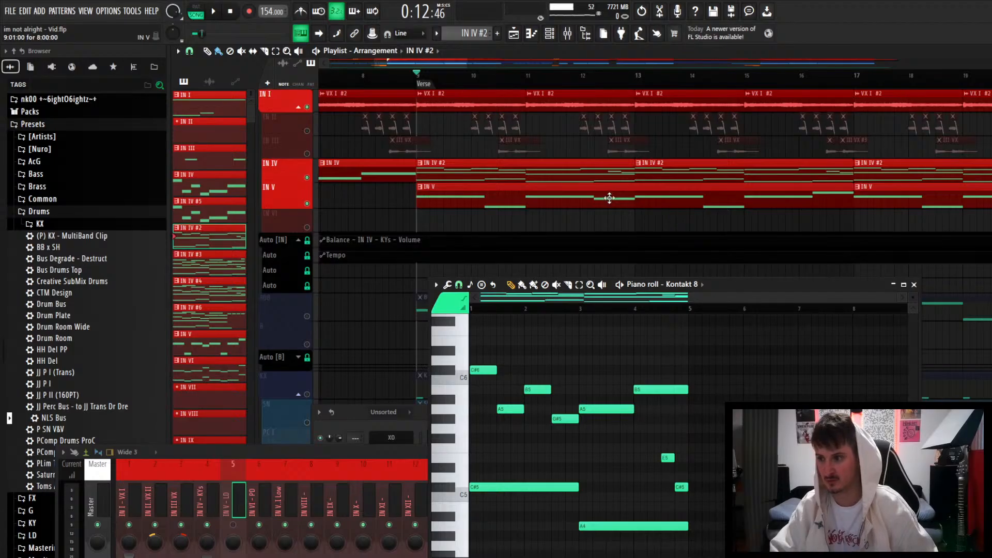
Play the verse from bar 9, solo the IN V - LD mixer channel, and stop playback.
scroll(421, 189, "up", 1, "ctrl")
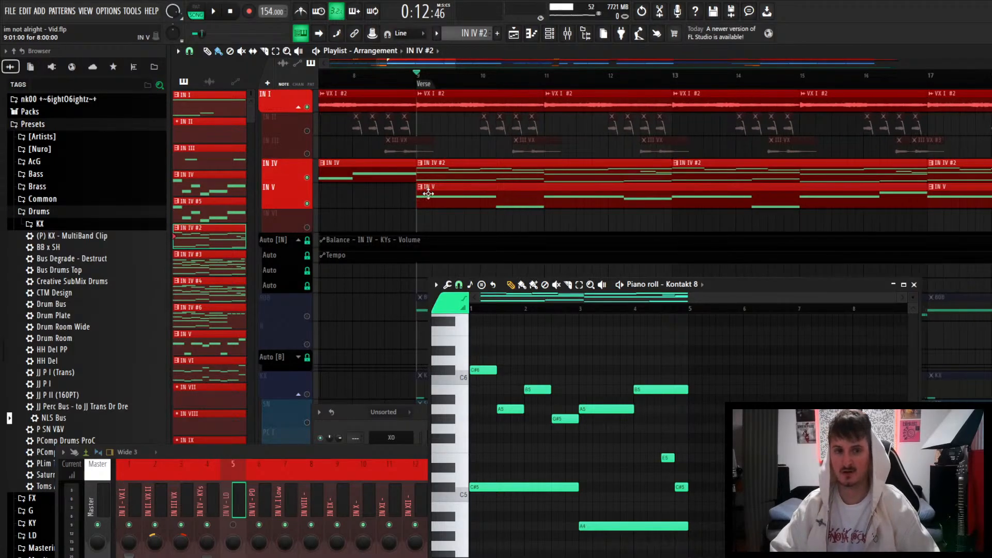
scroll(447, 198, "down", 2, "alt")
scroll(459, 183, "up", 3, "alt")
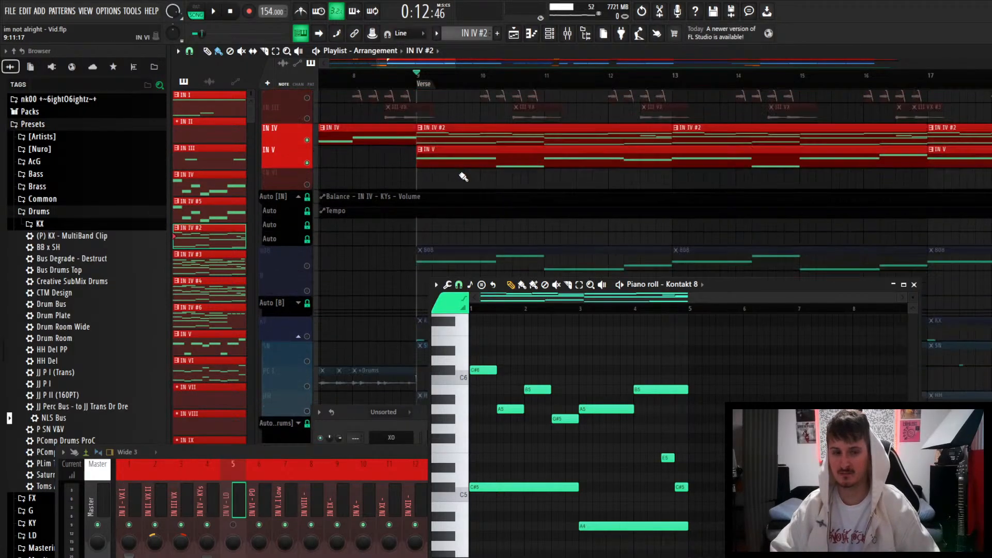
key("space")
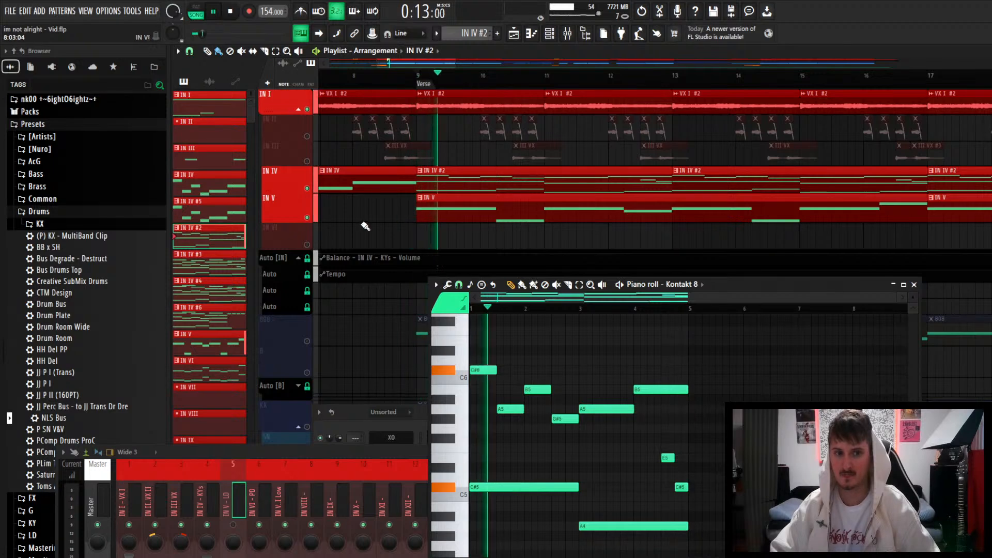
left_click(234, 526, "ctrl")
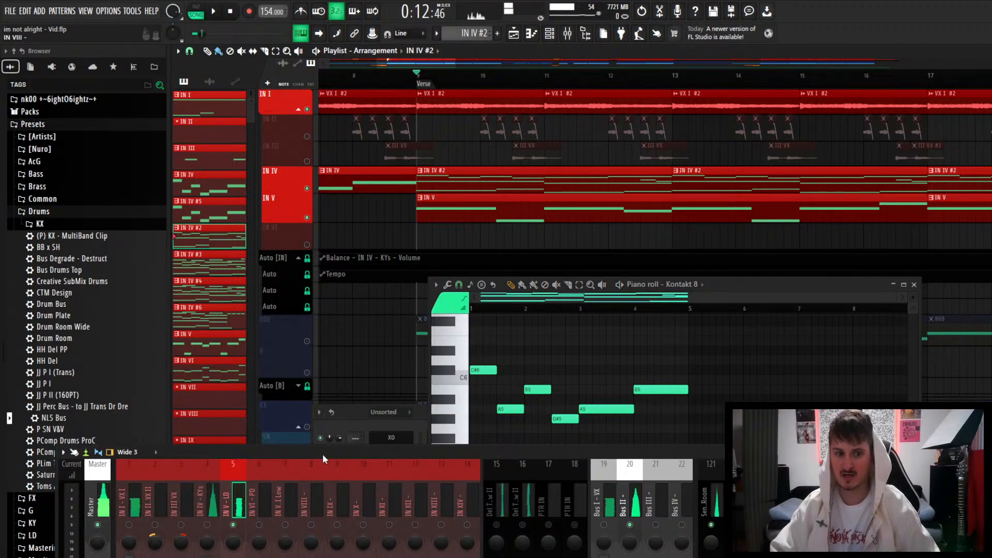
Open the Serum #2 instrument, play the soloed IN V - LD channel from bar 9, and stop playback.
left_click_drag(368, 401, 345, 317)
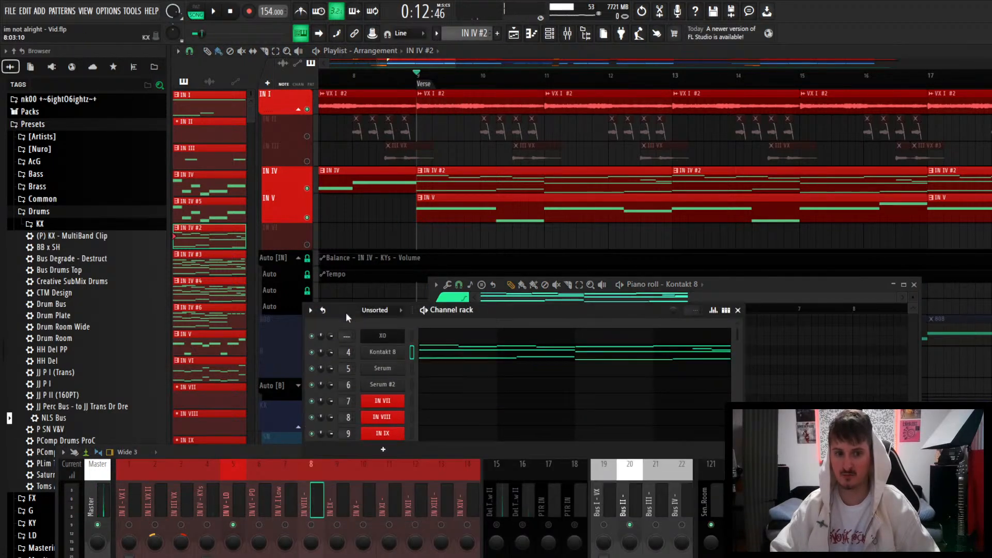
left_click(382, 385)
left_click_drag(710, 289, 664, 450)
left_click_drag(689, 207, 656, 141)
key("space")
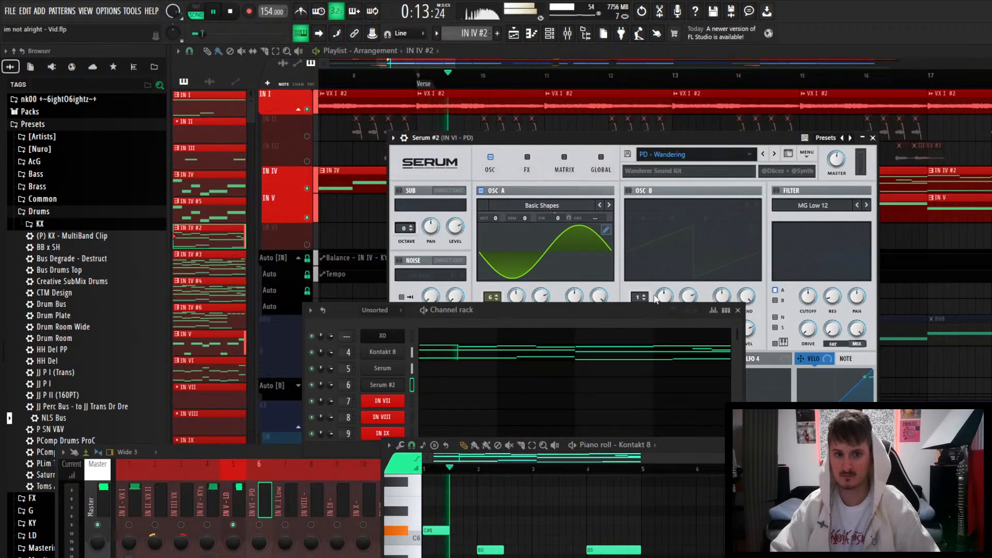
left_click(228, 506)
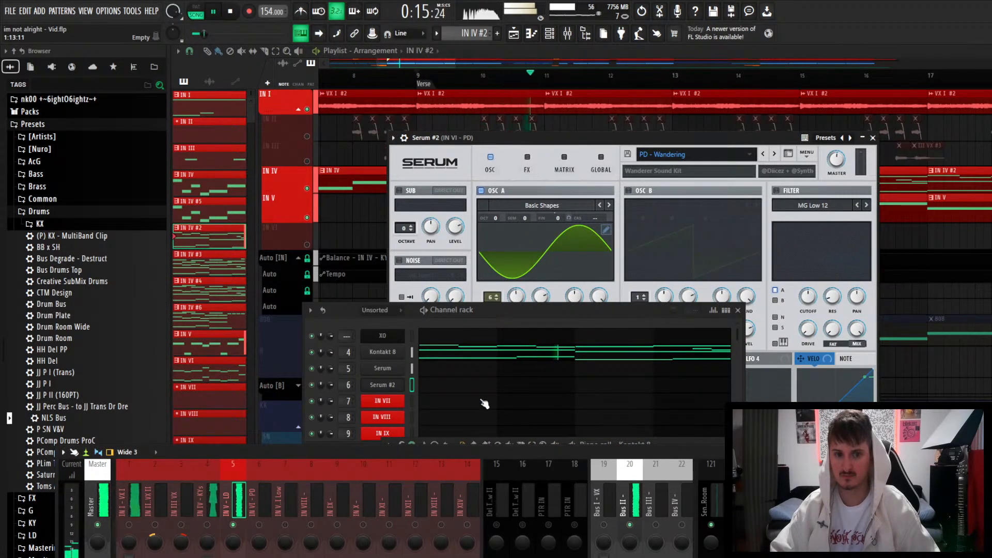
key("space")
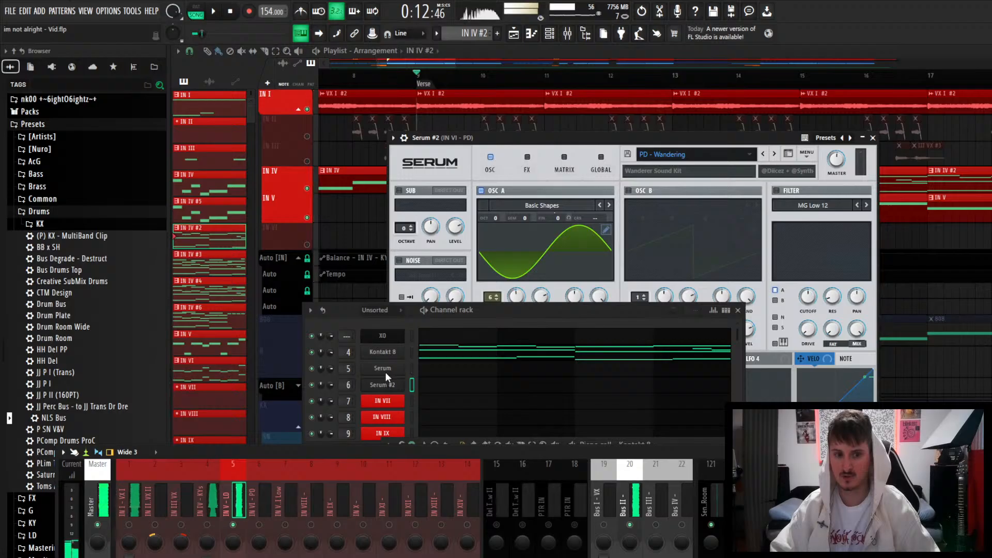
Open the Serum instrument of IN V - LD and play the soloed lead with its full interface in view.
left_click(384, 370)
left_click_drag(591, 265, 645, 124)
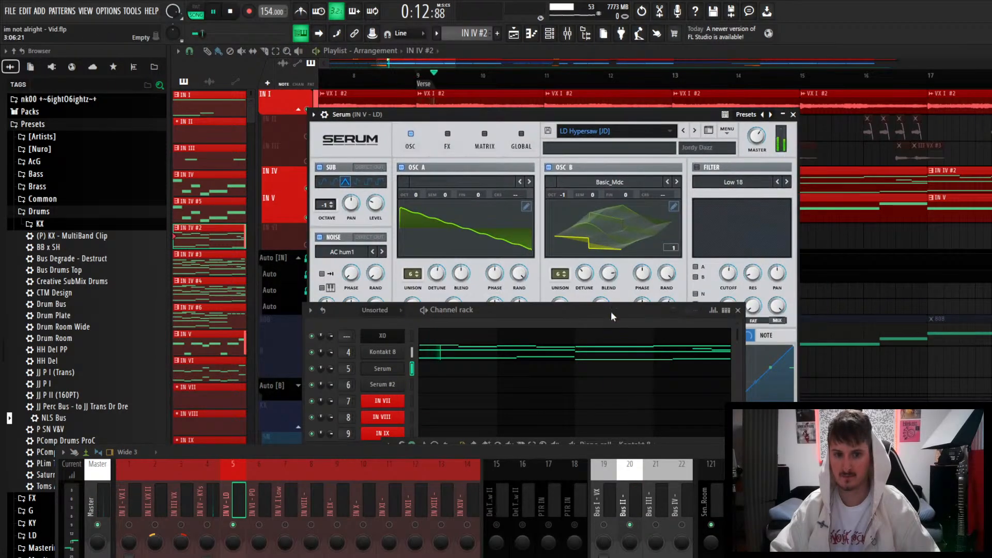
left_click_drag(611, 311, 592, 473)
left_click_drag(594, 110, 588, 89)
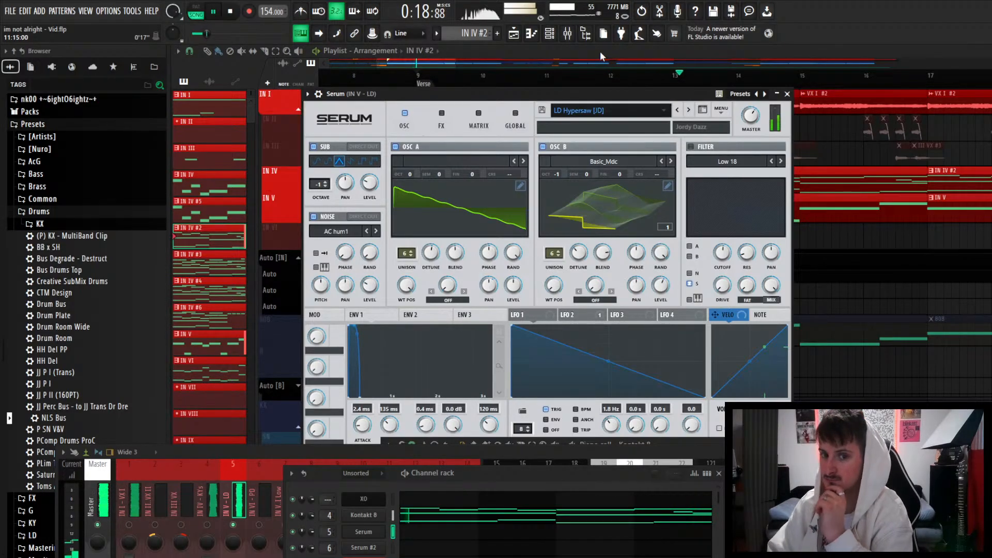
Stop playback, open the IN V pattern's notes in the piano roll, and enlarge the note view over the playlist.
left_click_drag(670, 94, 624, 255)
double_click(701, 214)
key("space")
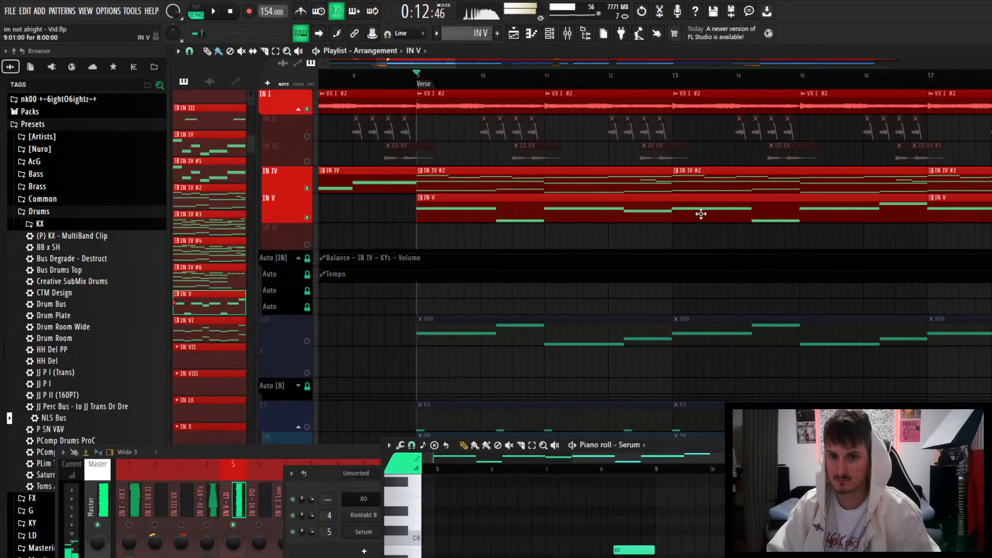
scroll(730, 217, "down", 2)
left_click_drag(752, 444, 749, 173)
Play the IN V lead from bar 9 while examining its Serum notes, stop playback, and close the piano roll.
key("space")
scroll(630, 325, "down", 2)
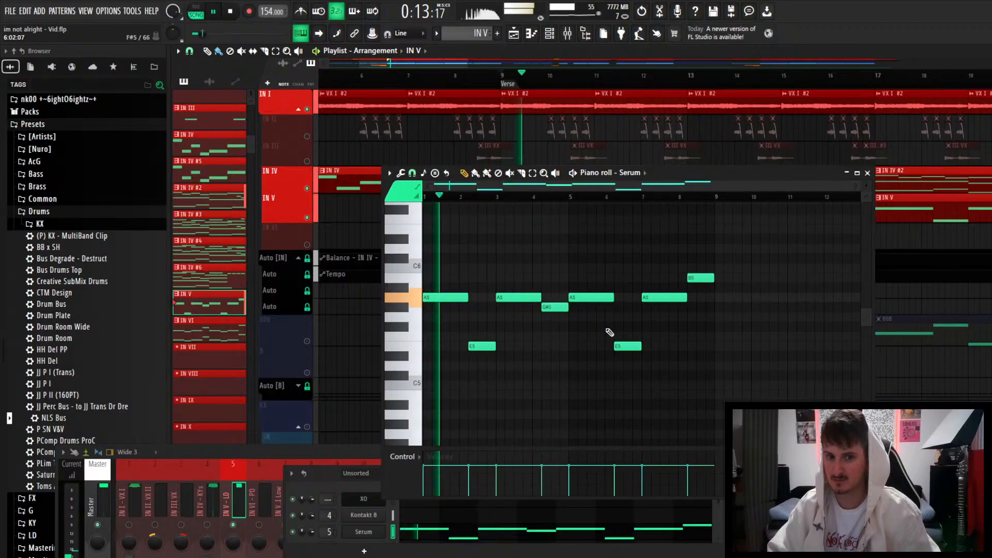
scroll(488, 342, "up", 2)
scroll(489, 336, "down", 1)
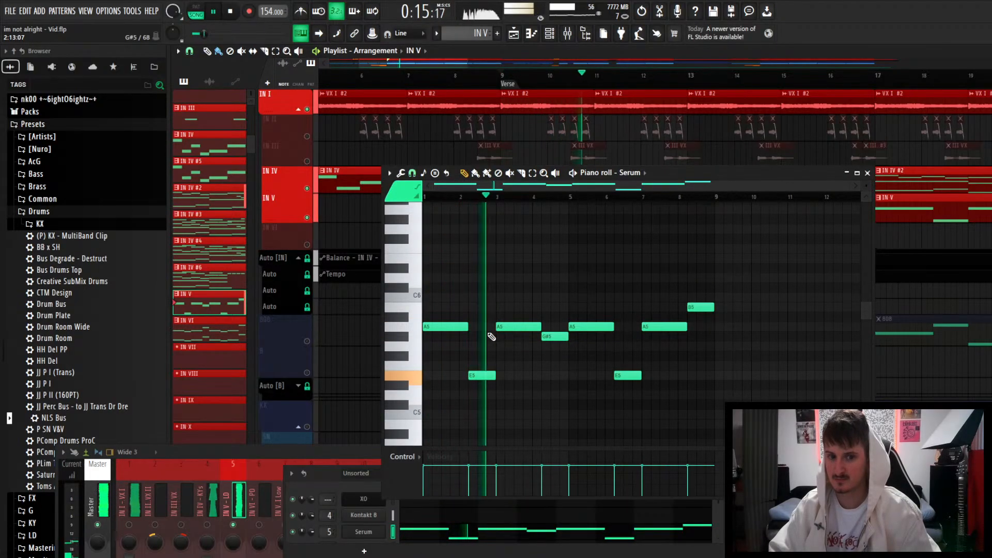
key("space")
left_click(867, 173)
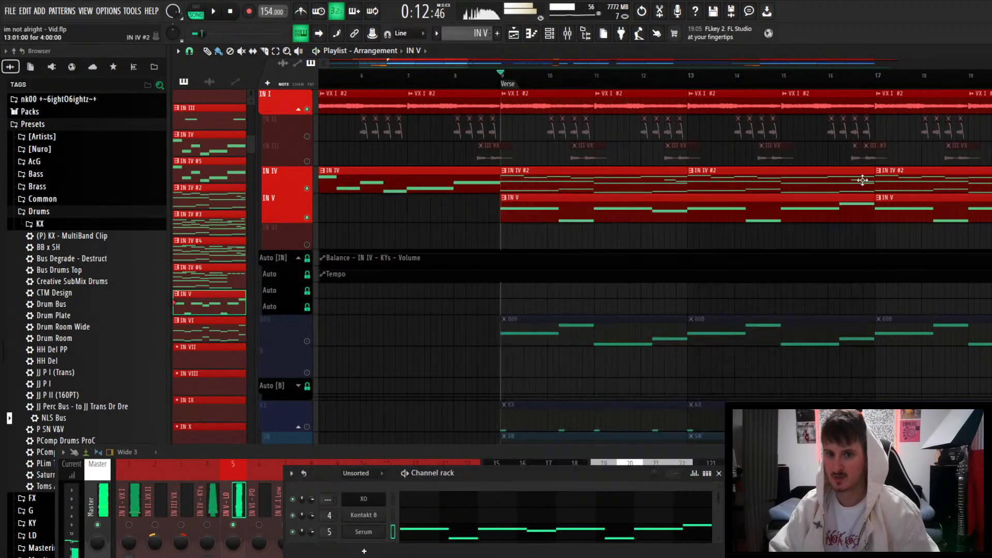
Bring the mixer into view, play tracks IN I, IN IV and IN V together from bar 9, and stop playback.
scroll(603, 235, "down", 3)
scroll(599, 234, "down", 1)
scroll(600, 233, "up", 2)
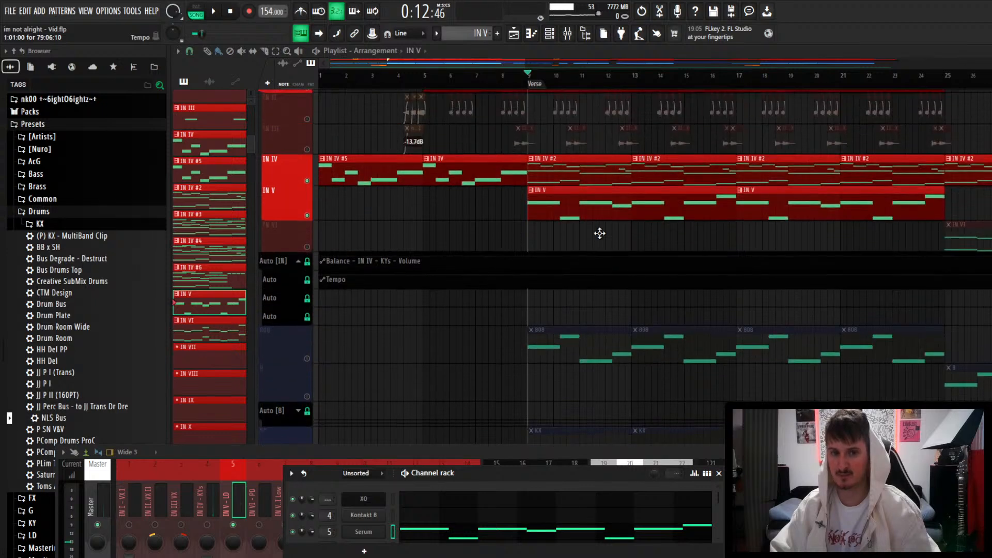
scroll(599, 234, "up", 1)
scroll(599, 233, "up", 3)
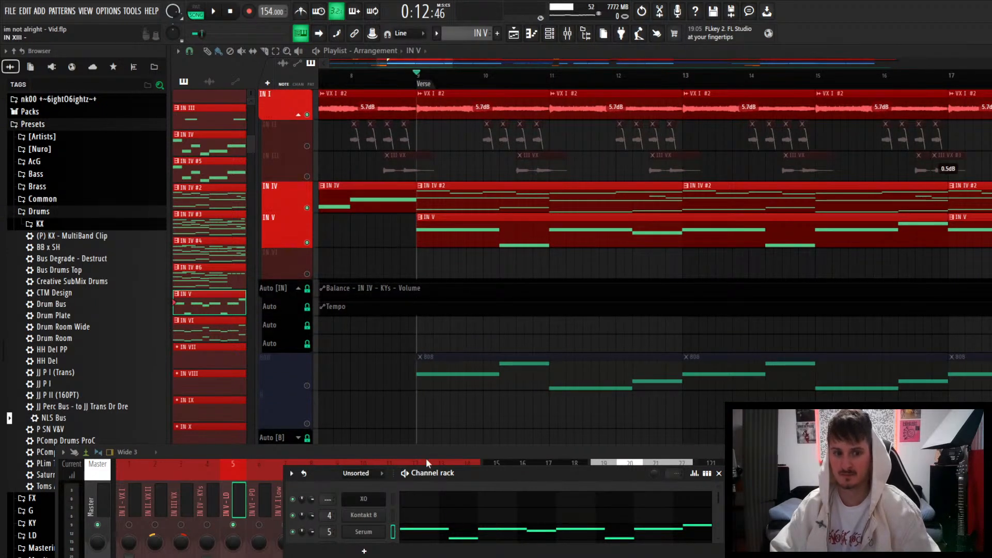
left_click_drag(423, 453, 446, 393)
key("space")
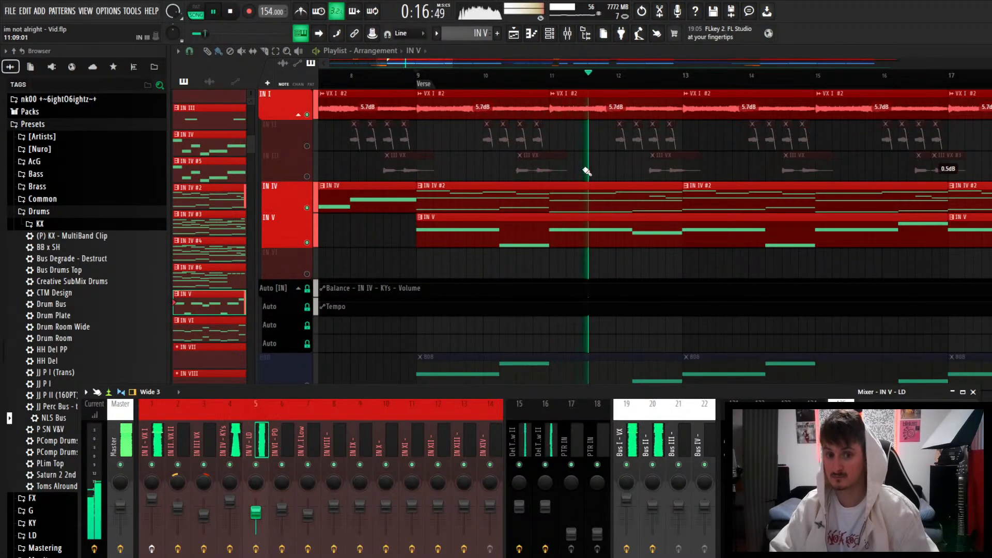
scroll(598, 192, "down", 3)
scroll(596, 192, "down", 2)
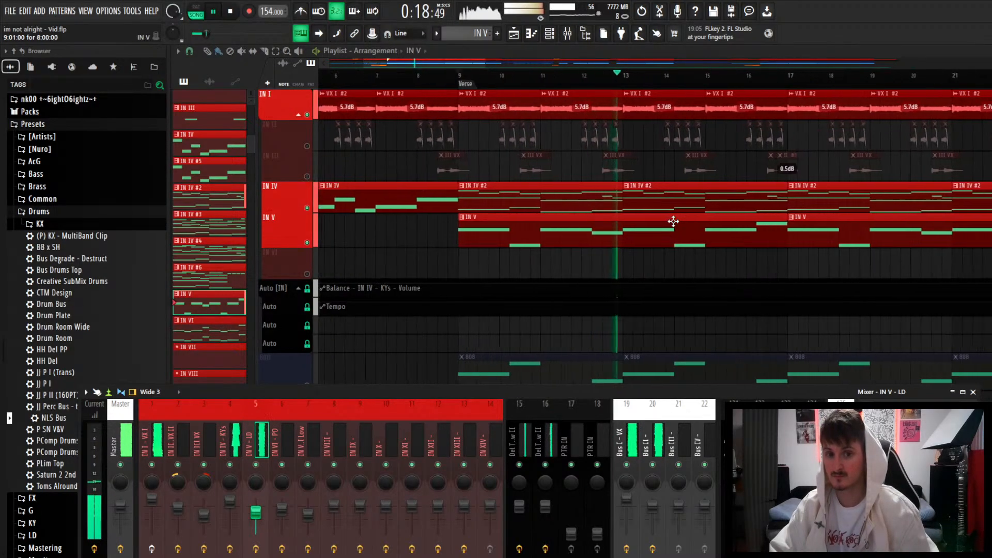
scroll(672, 223, "down", 2)
key("space")
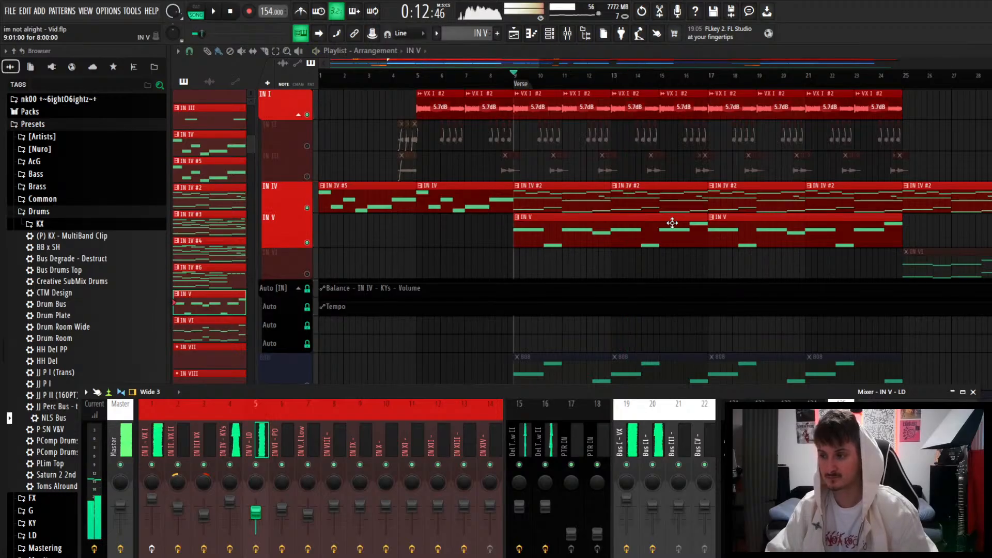
Solo the IN III vocal track, play its first III VX clip just before the verse, and stop playback.
scroll(591, 195, "up", 4)
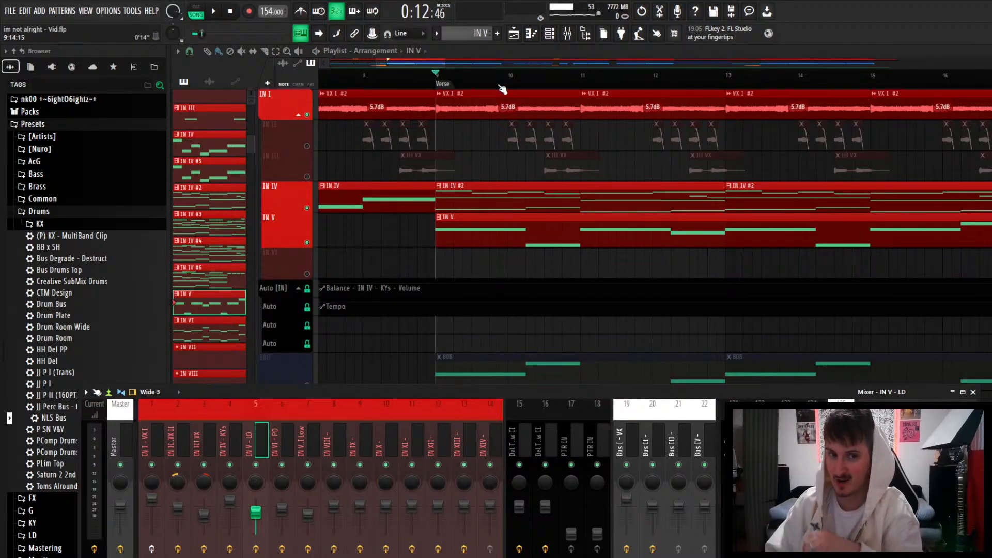
left_click(402, 62)
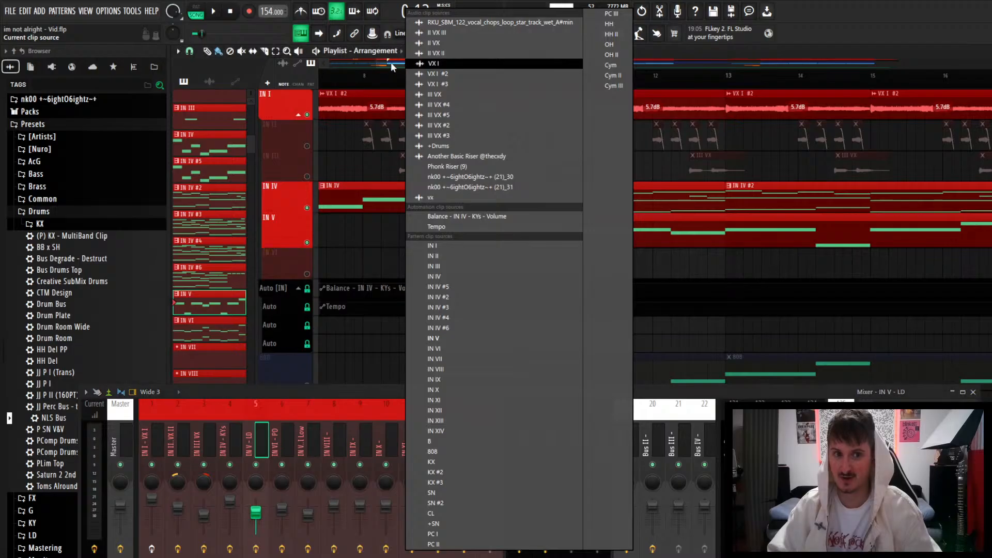
left_click_drag(391, 63, 349, 64)
scroll(856, 202, "up", 3)
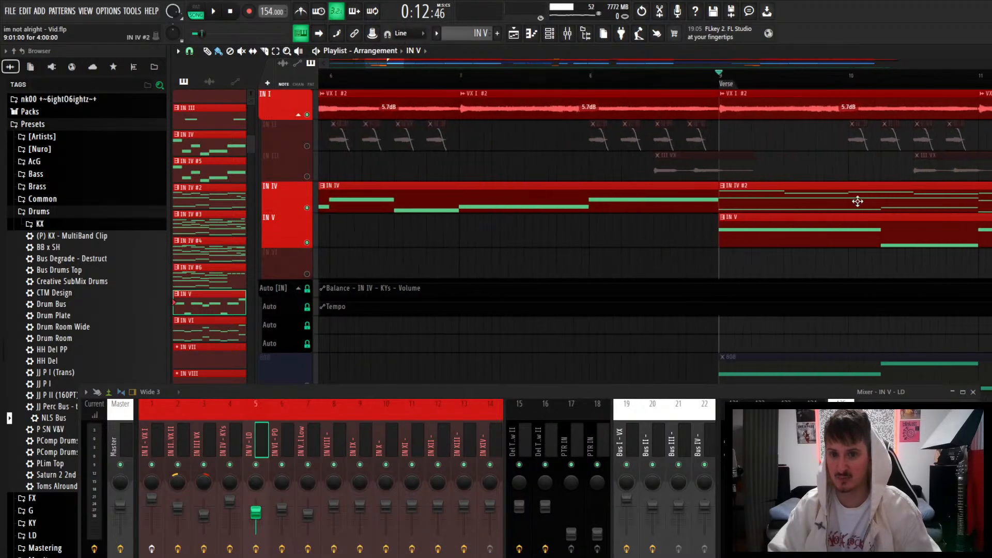
left_click(312, 176)
left_click(660, 82)
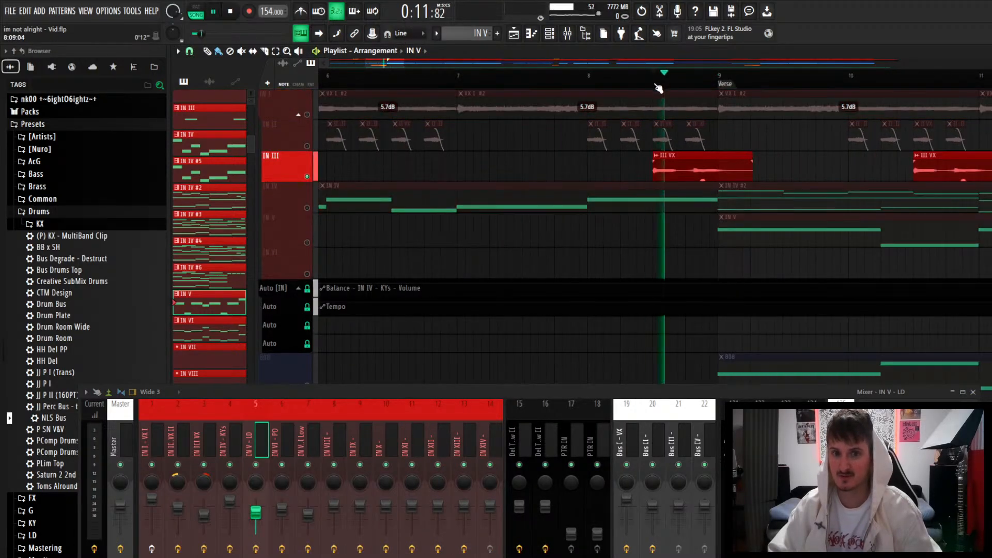
key("space")
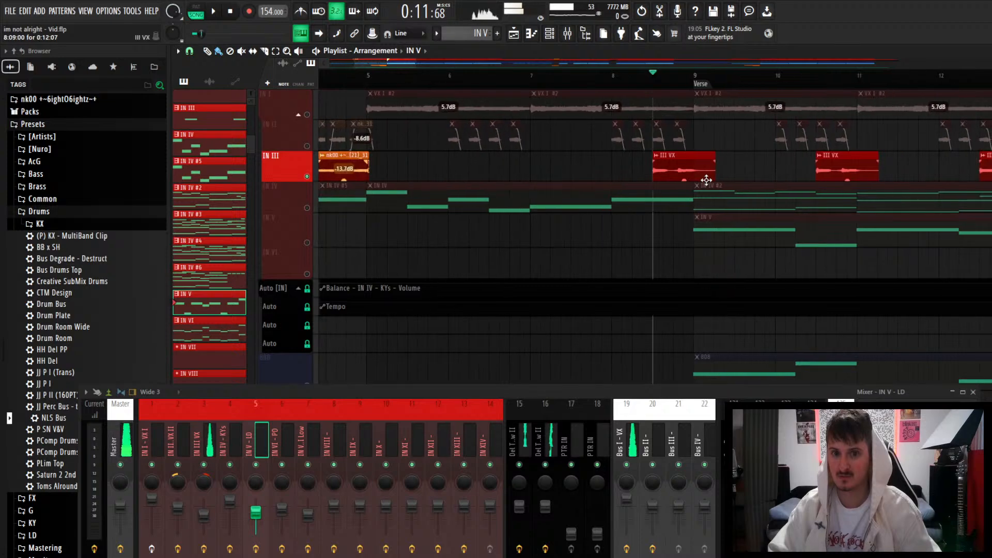
scroll(706, 184, "up", 1)
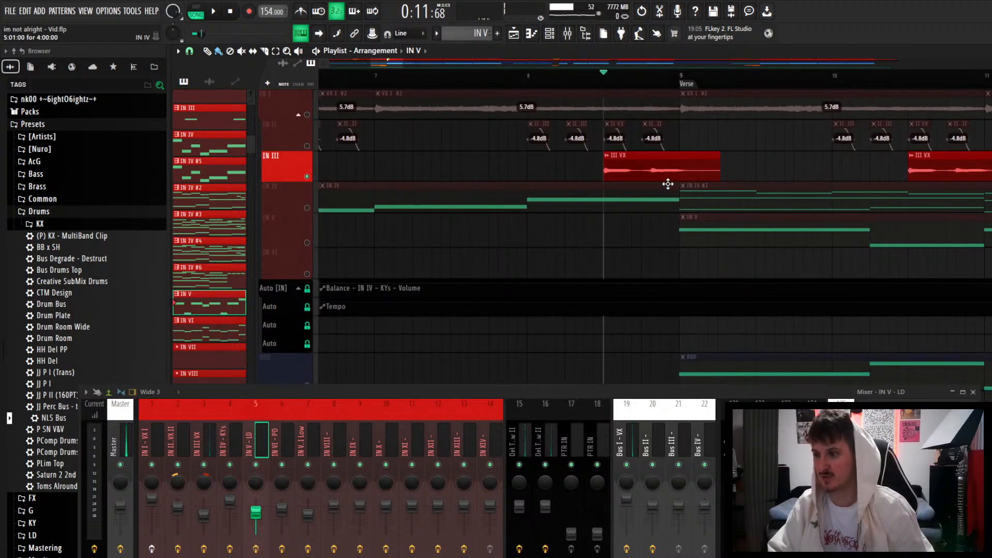
Unmute IN I alongside IN III, play both vocal tracks through the verse past bar 17, and stop playback.
left_click(307, 115)
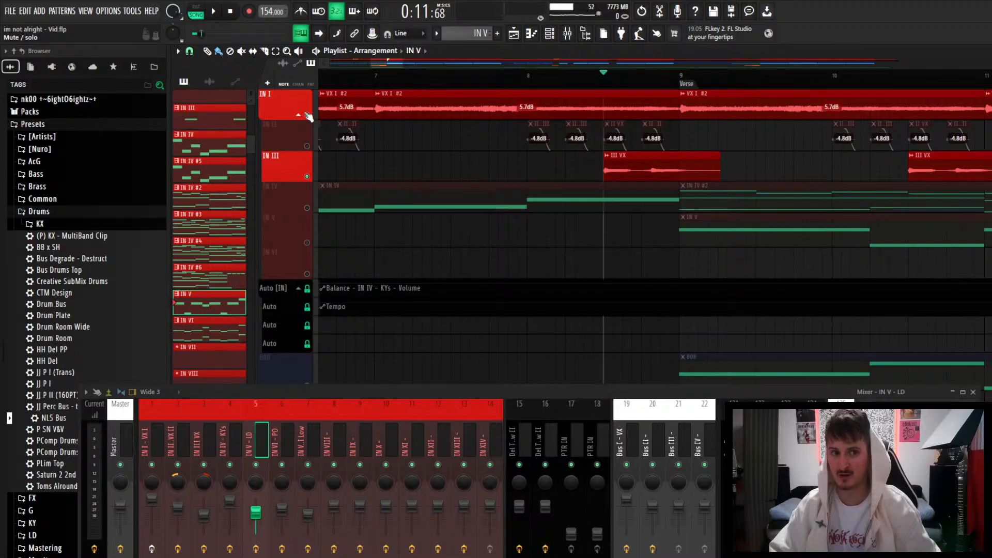
key("space")
scroll(600, 171, "down", 2)
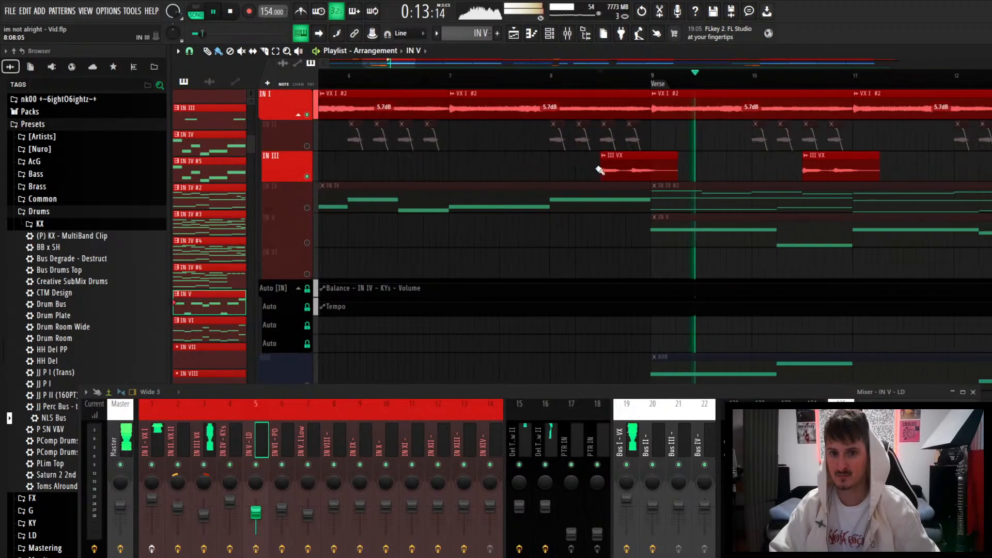
scroll(599, 171, "down", 4)
scroll(768, 213, "up", 2)
scroll(769, 213, "up", 3)
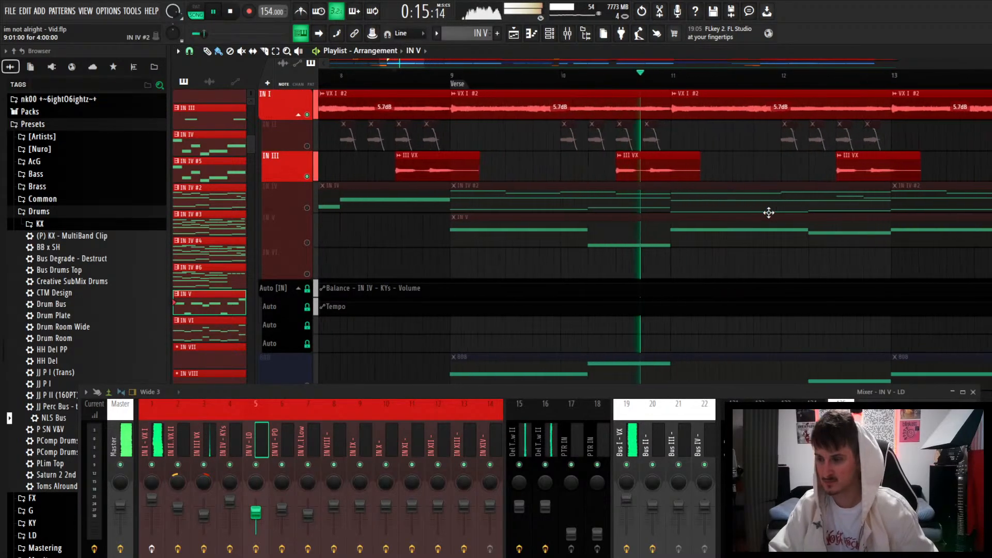
scroll(768, 213, "down", 4)
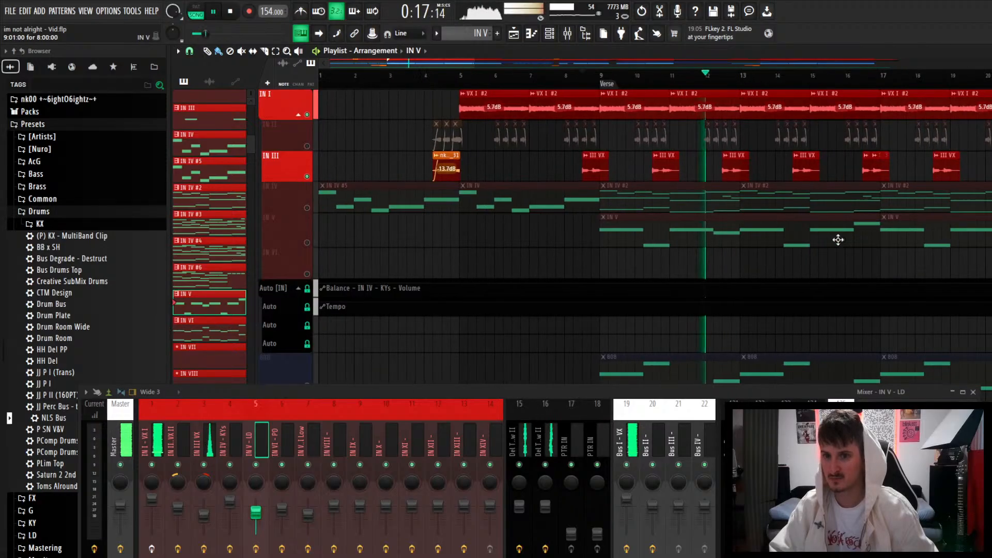
scroll(862, 256, "up", 4)
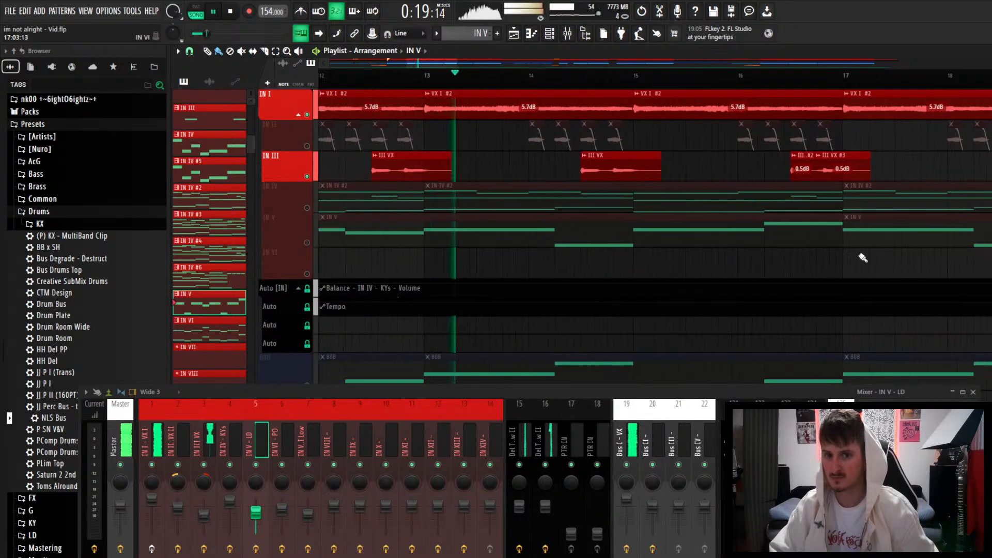
scroll(862, 256, "down", 2)
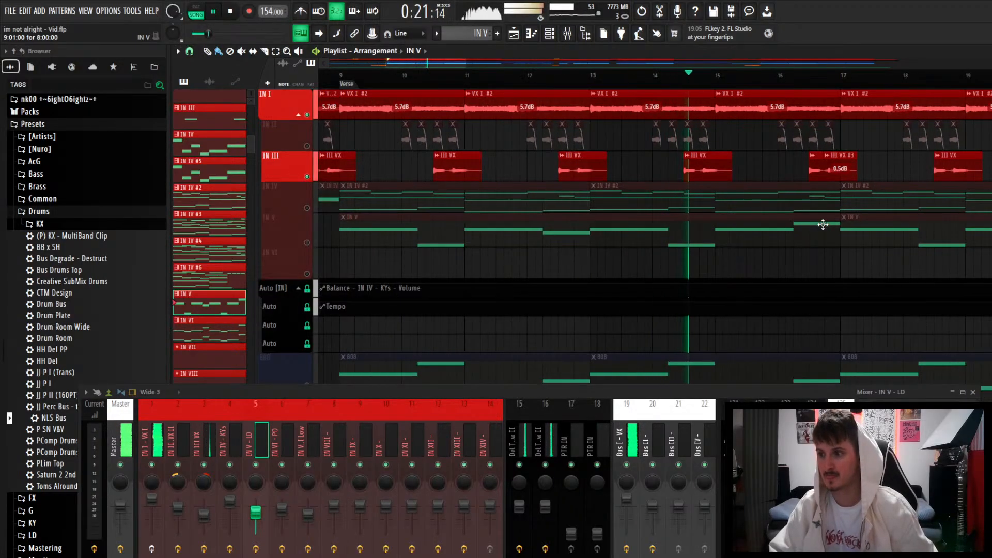
scroll(850, 244, "up", 1)
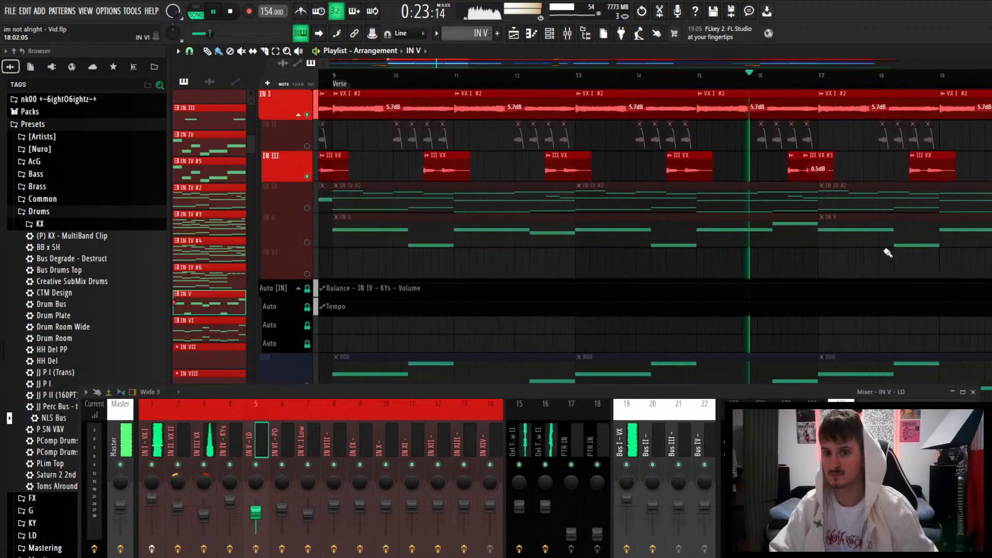
scroll(887, 252, "down", 1)
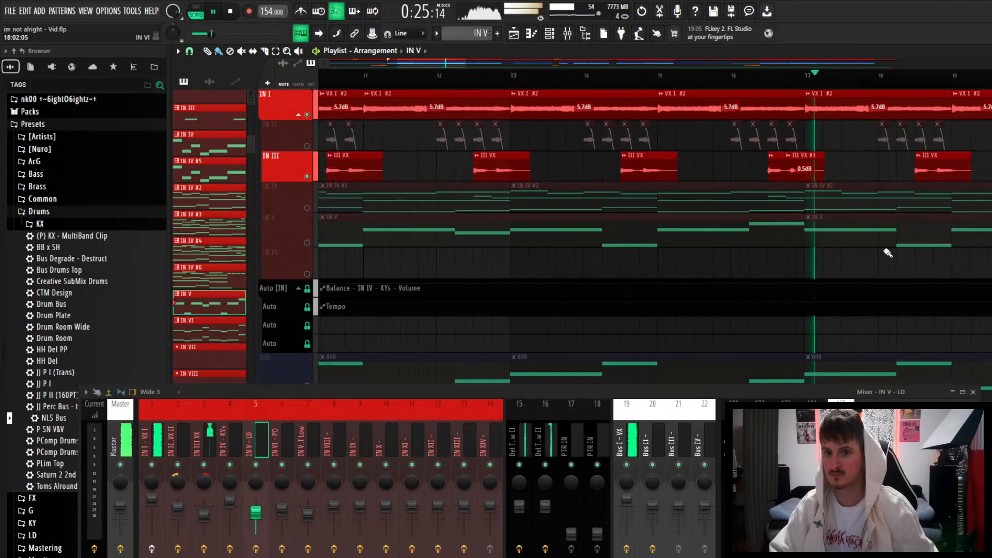
scroll(884, 251, "down", 1)
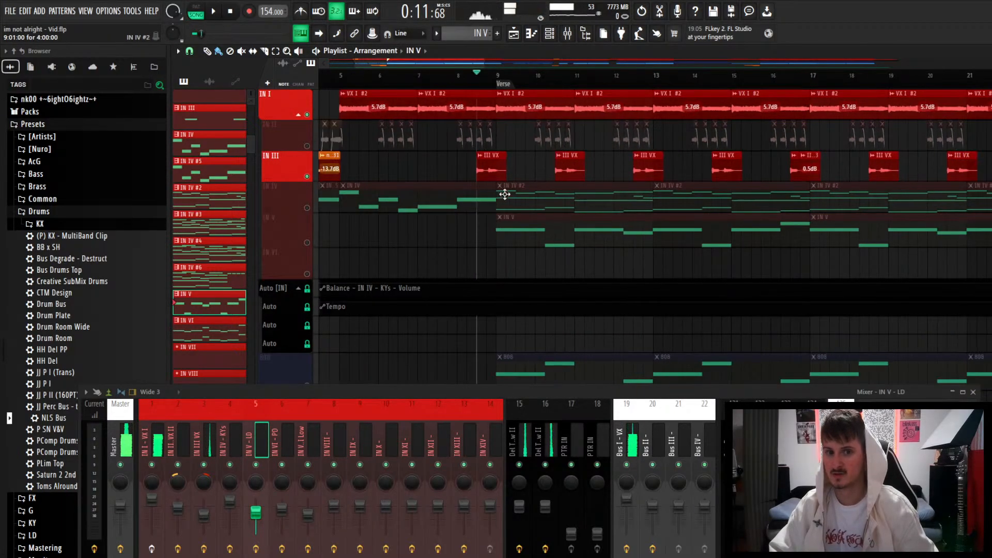
Solo the IN II vocal track, play its chops from bar 8, and stop playback.
scroll(504, 194, "up", 3)
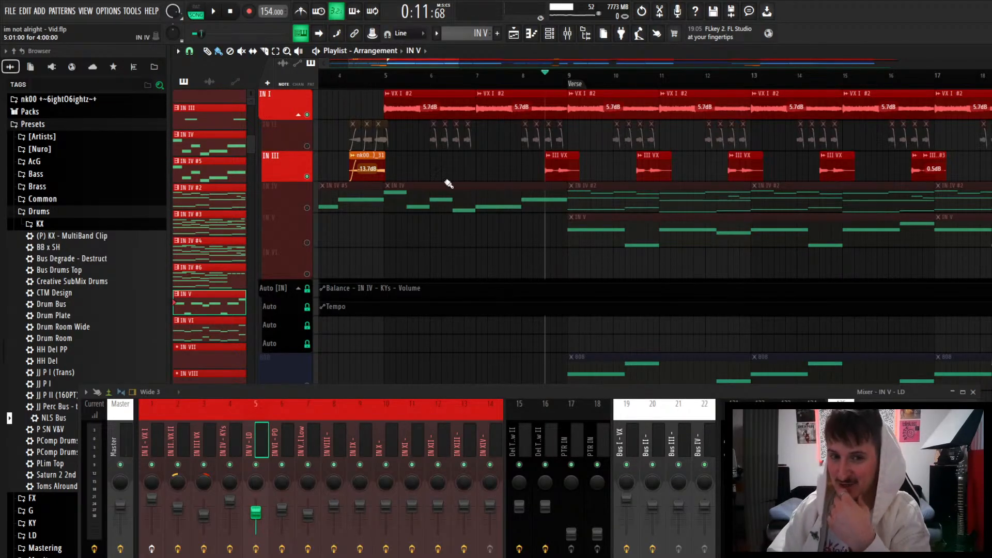
right_click(307, 146)
scroll(525, 160, "up", 5)
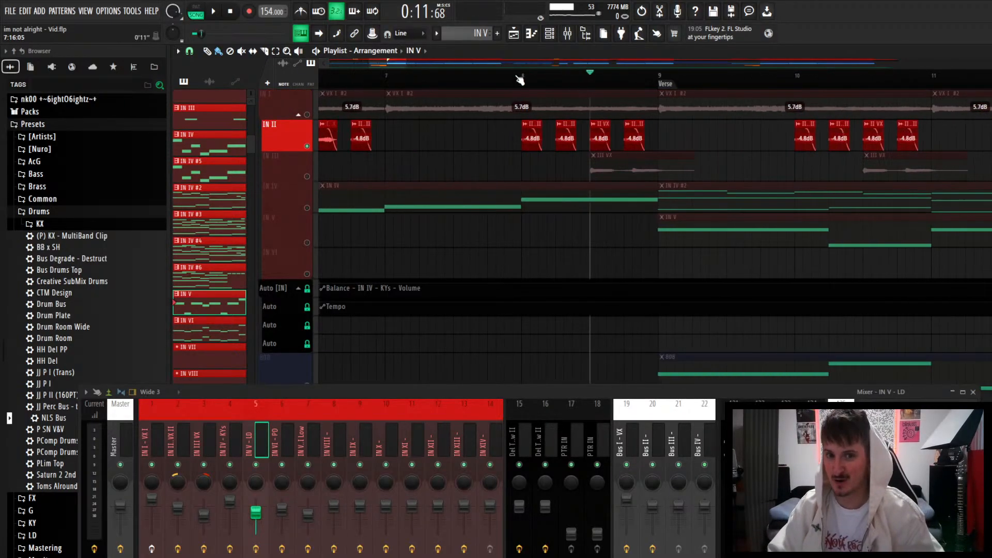
left_click(521, 76)
key("space")
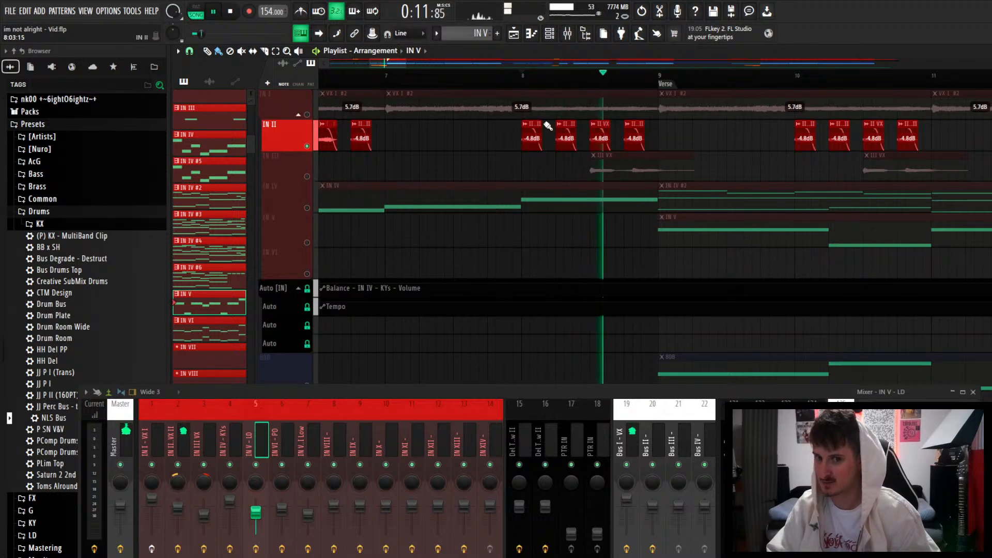
key("space")
scroll(570, 162, "down", 5)
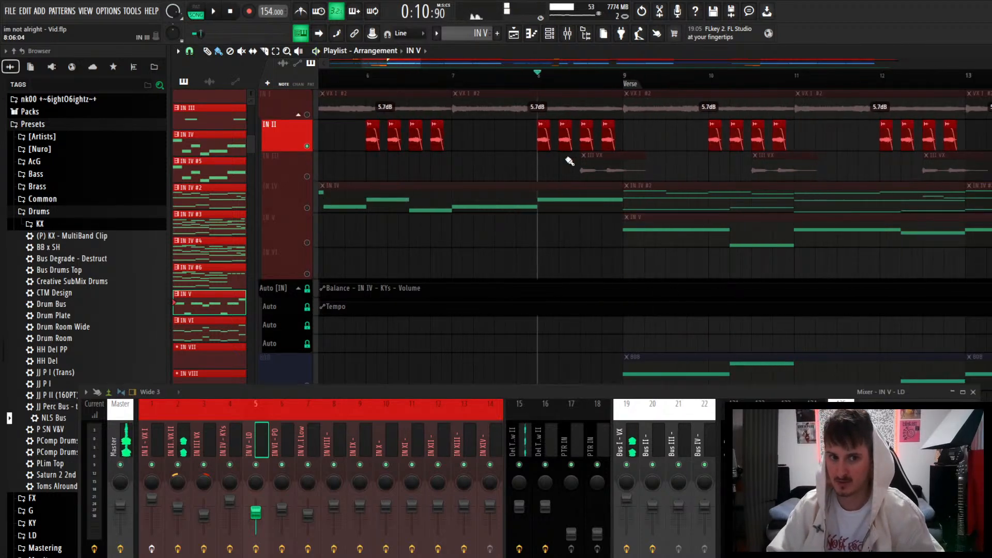
Unmute all the IN tracks and play them together from bar 7 into the verse.
left_click(307, 115)
left_click(307, 176)
scroll(554, 160, "up", 2)
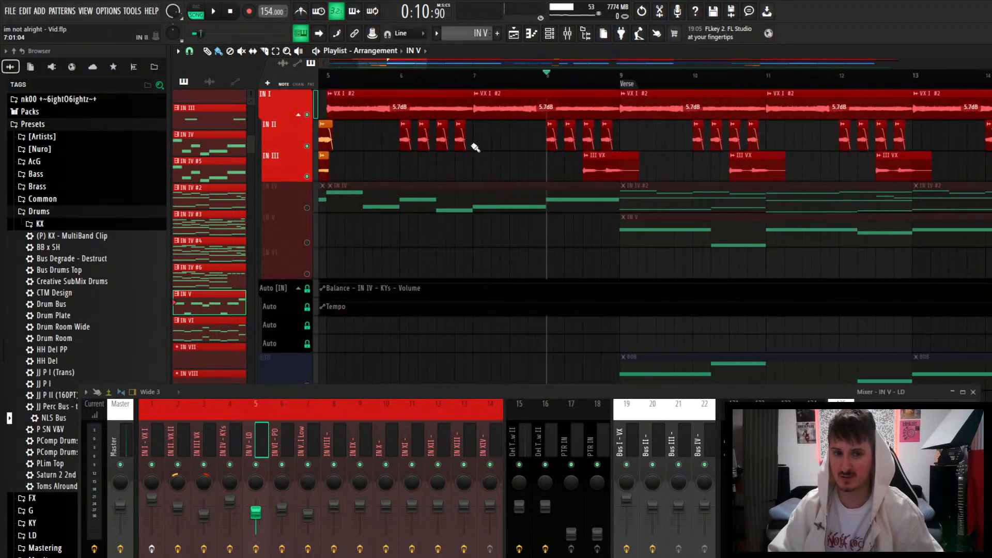
left_click(474, 83)
right_click(307, 114)
scroll(490, 227, "down", 4)
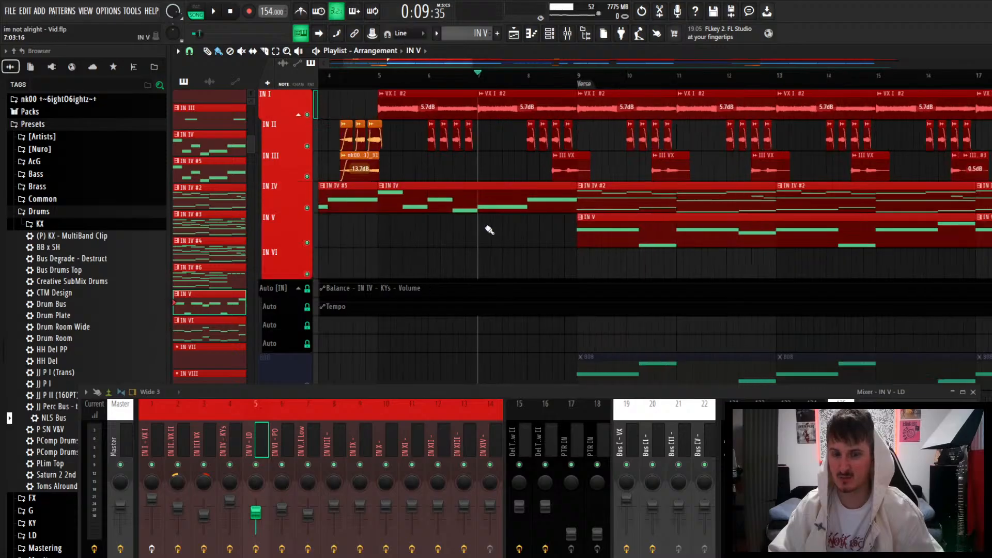
key("space")
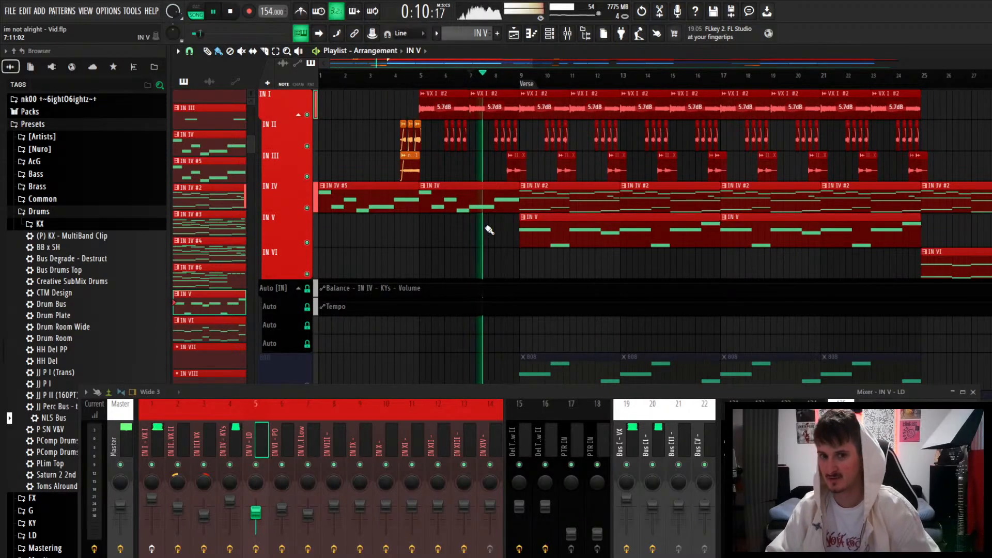
scroll(489, 229, "up", 1)
scroll(489, 227, "up", 3)
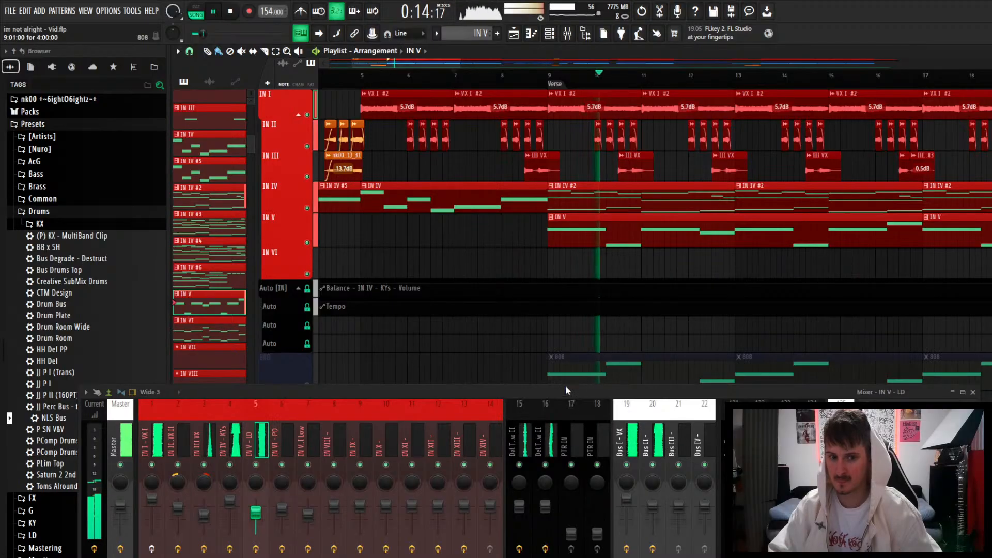
Bring the mixer's effect slots into view, inspect the IN II - VX II and IN III VX channels, and stop playback.
left_click_drag(566, 388, 600, 299)
left_click(220, 359)
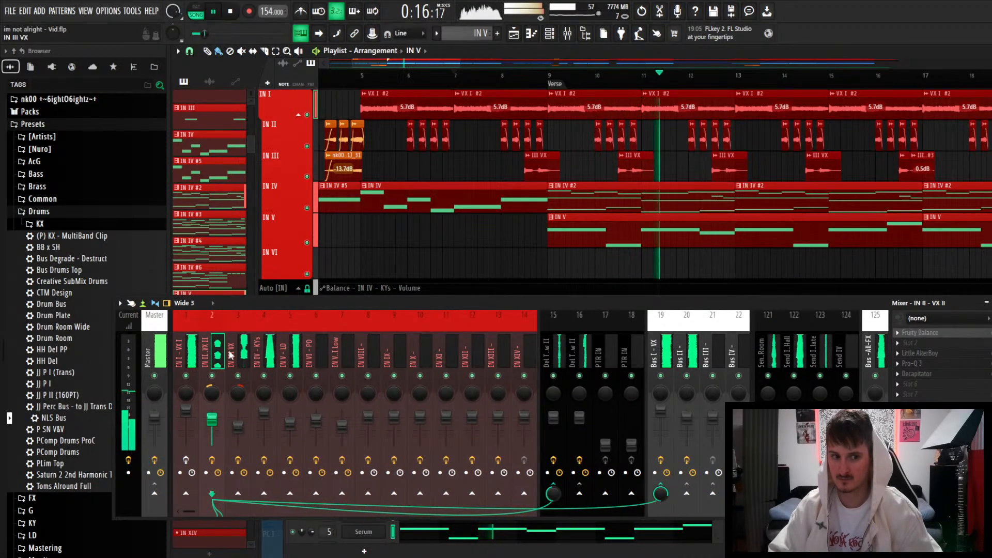
left_click(233, 355)
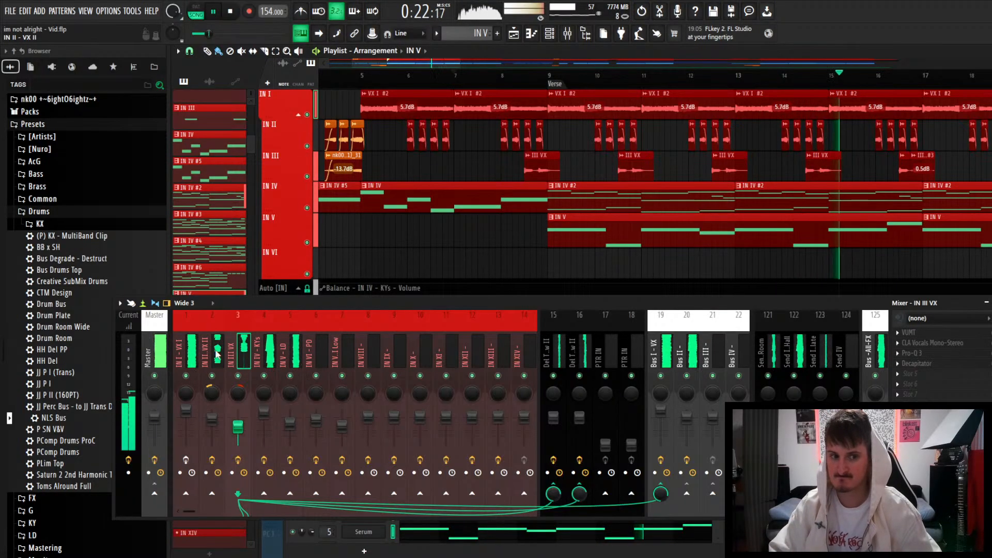
key("space")
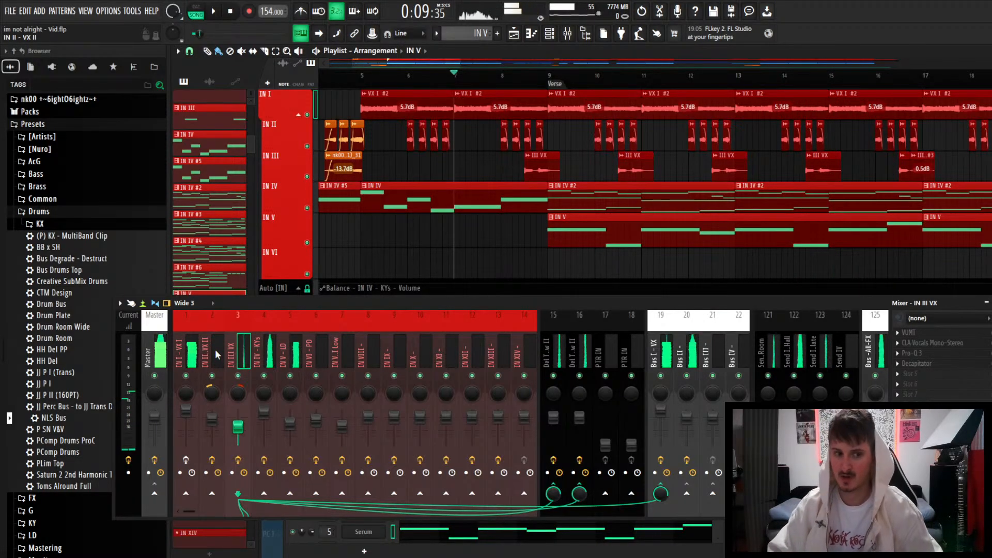
Select the IN II - VX II mixer channel and move the playback position to the Verse marker at bar 9.
left_click(215, 349)
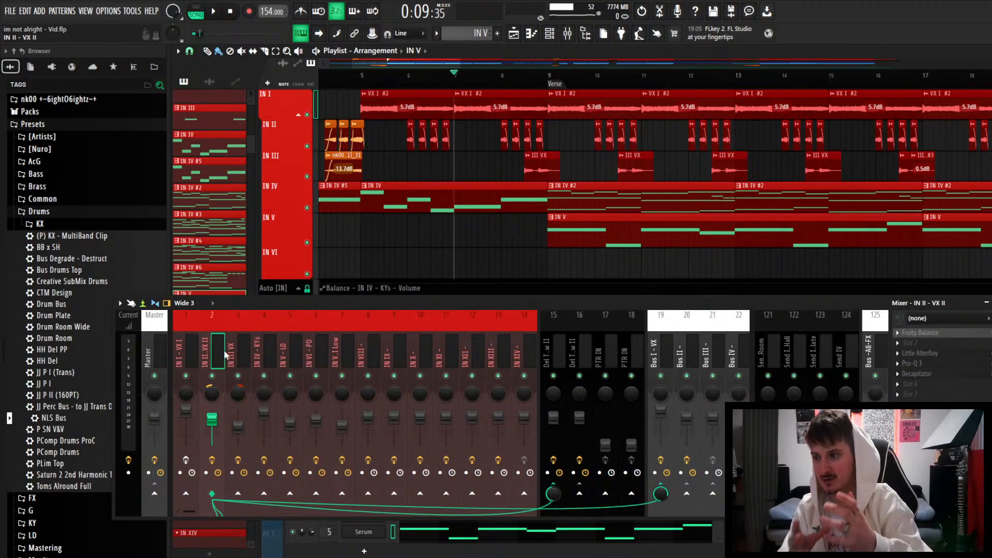
scroll(606, 203, "down", 4)
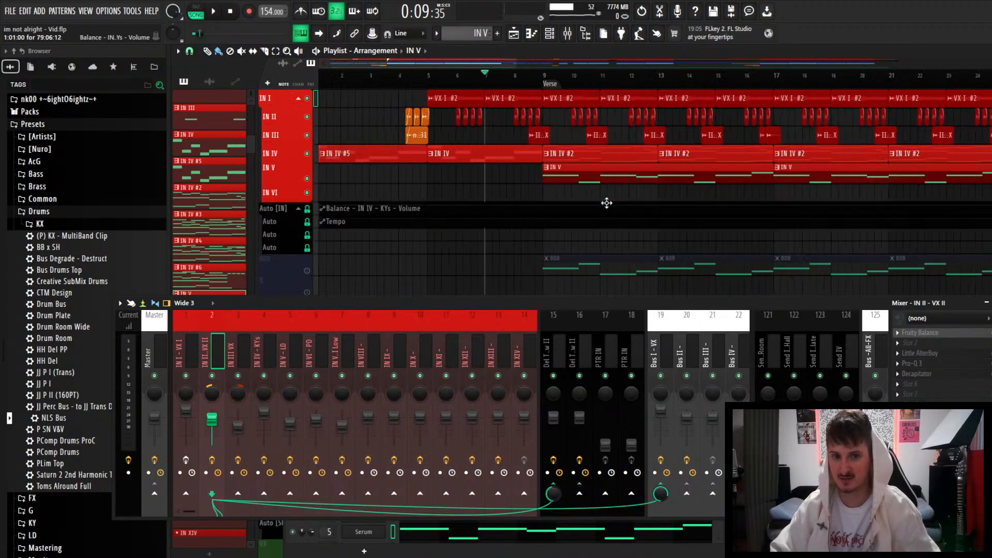
scroll(609, 205, "down", 3)
scroll(605, 209, "down", 3)
scroll(516, 212, "down", 3)
scroll(508, 213, "up", 10)
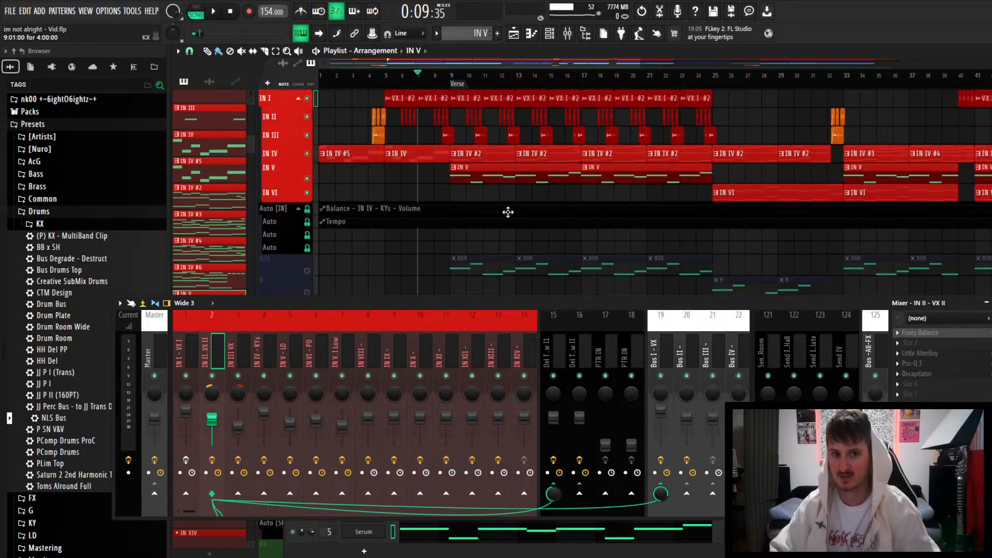
scroll(413, 76, "up", 5)
left_click(409, 82)
scroll(408, 82, "up", 2)
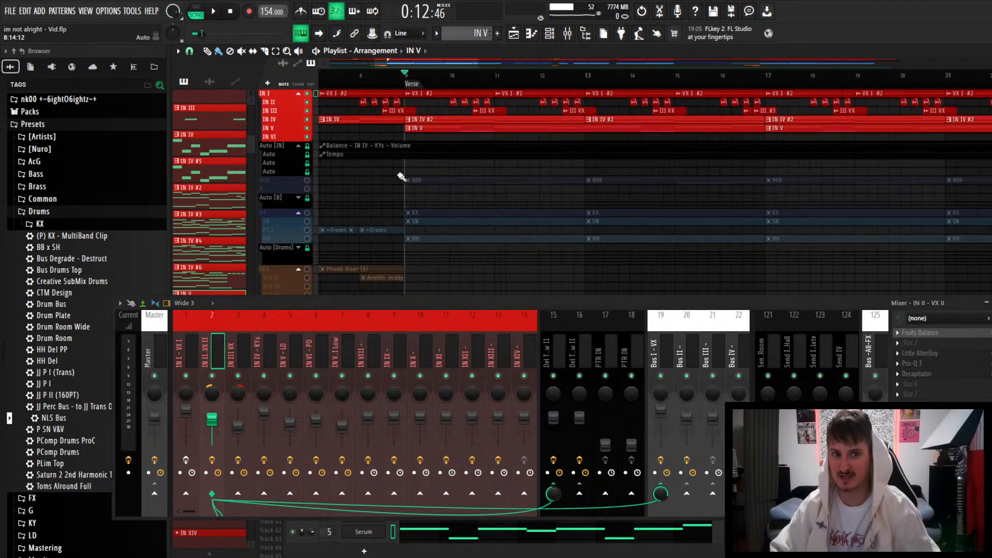
Unmute the 808 track and examine its pattern's notes in the piano roll.
double_click(485, 180)
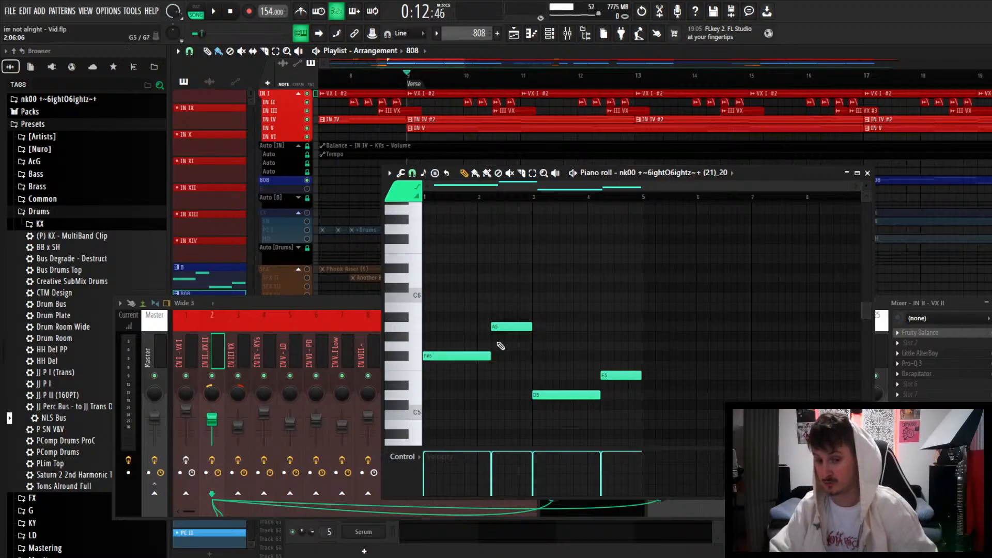
left_click(867, 173)
scroll(532, 193, "down", 2)
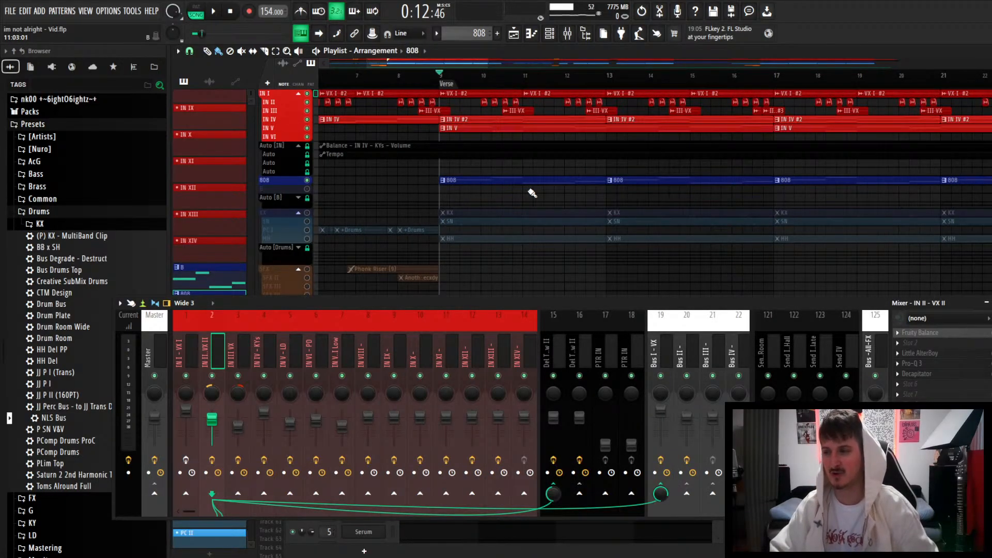
Play the 808 together with the IN tracks from the Verse marker past bar 19, and stop playback.
scroll(532, 193, "down", 2)
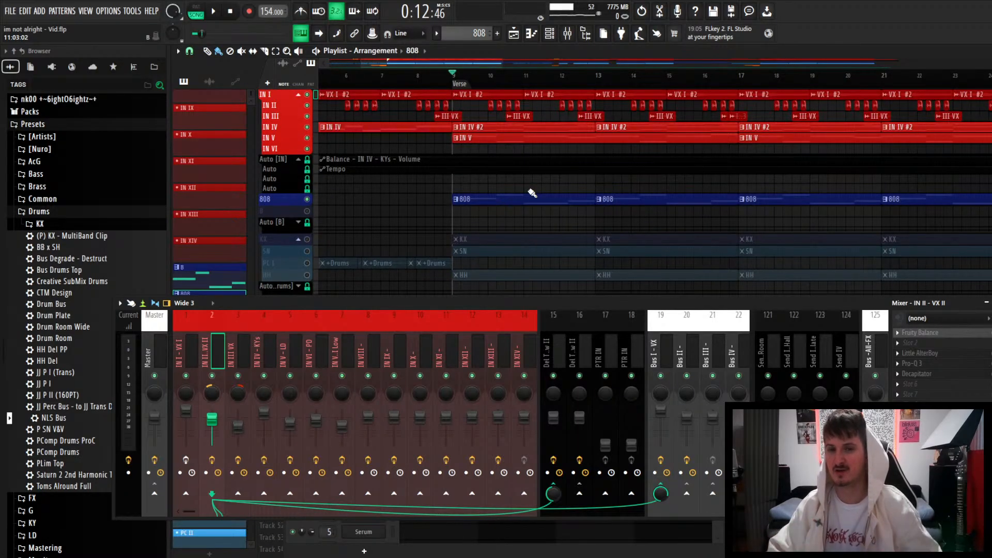
scroll(532, 192, "down", 2)
key("space")
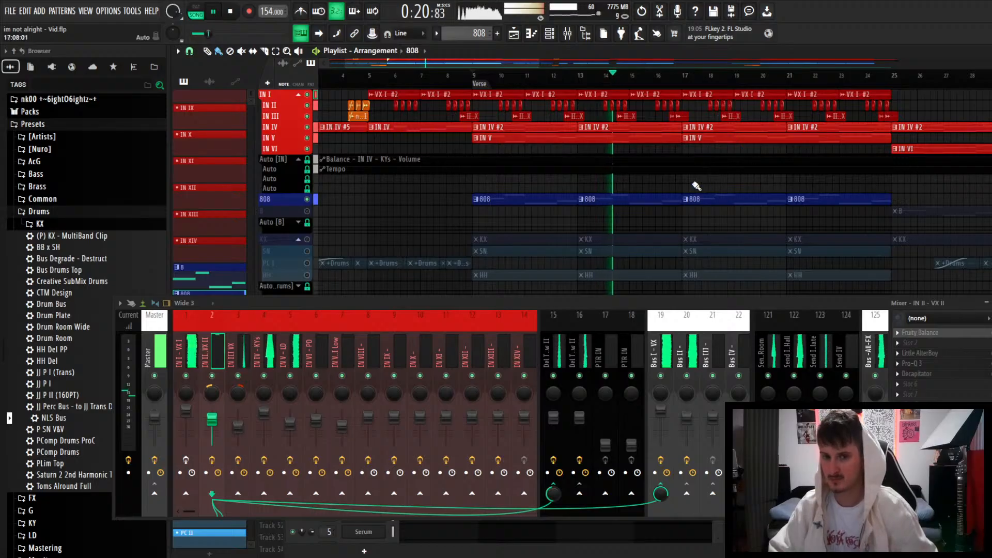
scroll(561, 195, "up", 2)
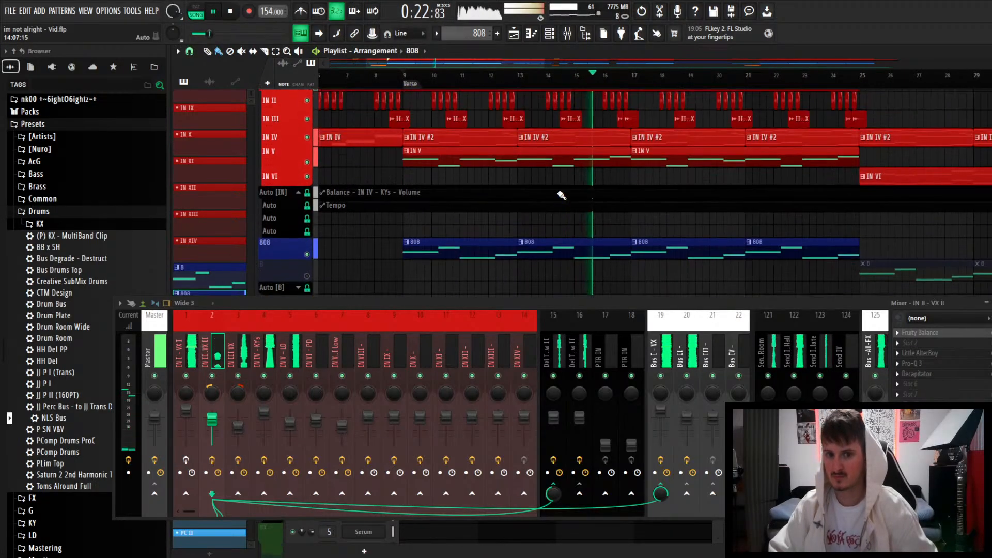
scroll(562, 195, "down", 1)
scroll(561, 196, "down", 2)
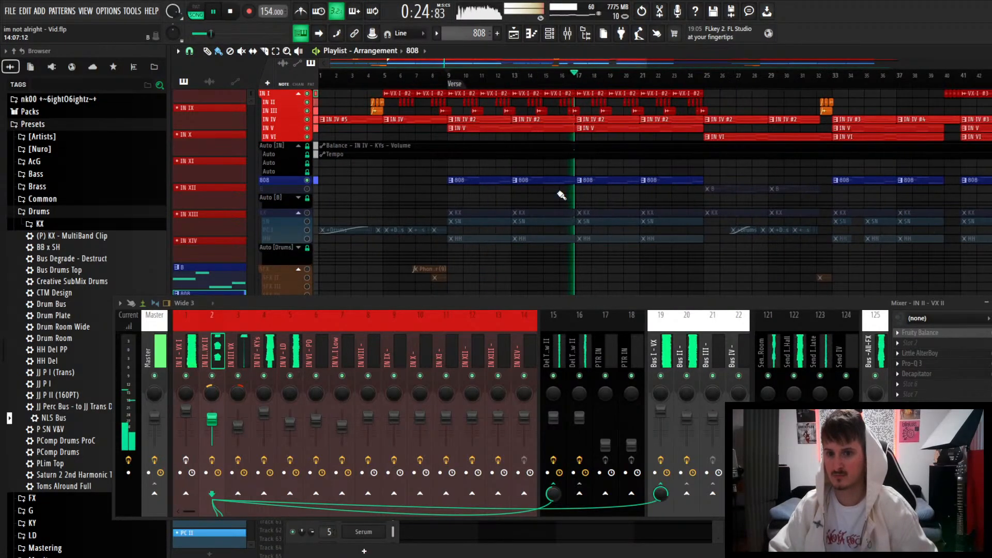
scroll(562, 195, "up", 1)
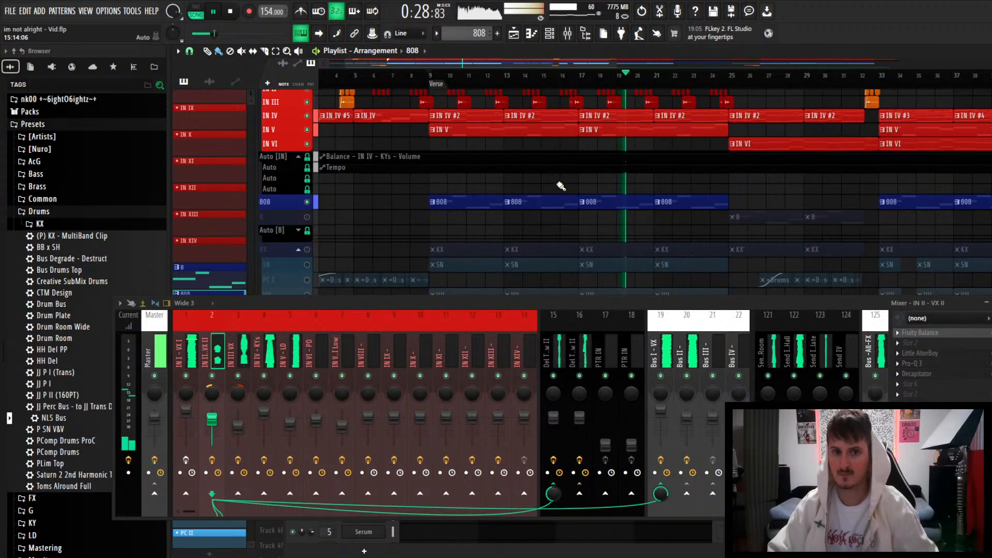
key("space")
Look over the 808, B and drum clips across the arrangement and compare their layout with the IN tracks.
scroll(602, 172, "down", 3)
scroll(574, 179, "up", 3)
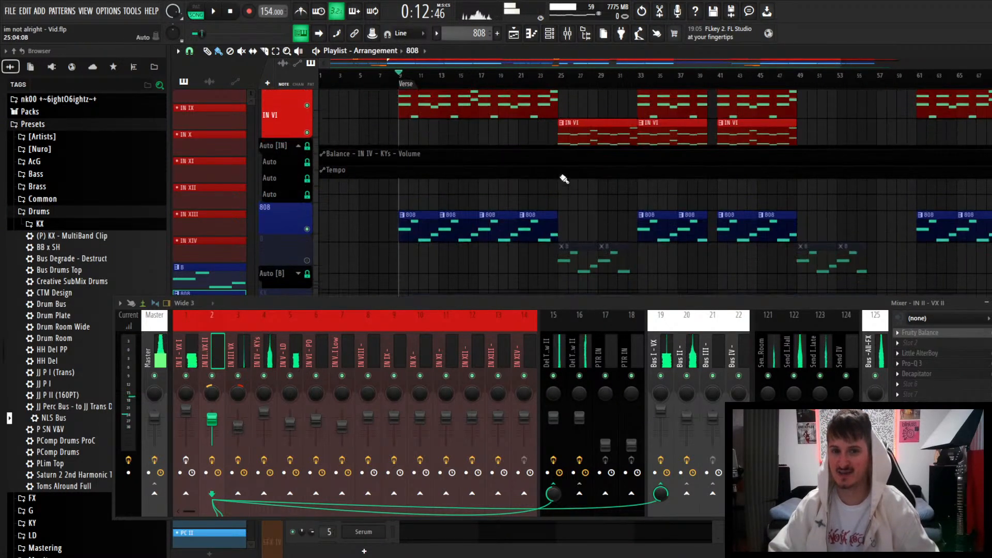
scroll(562, 178, "up", 3)
scroll(564, 192, "down", 3)
scroll(568, 232, "up", 2)
scroll(526, 215, "down", 1)
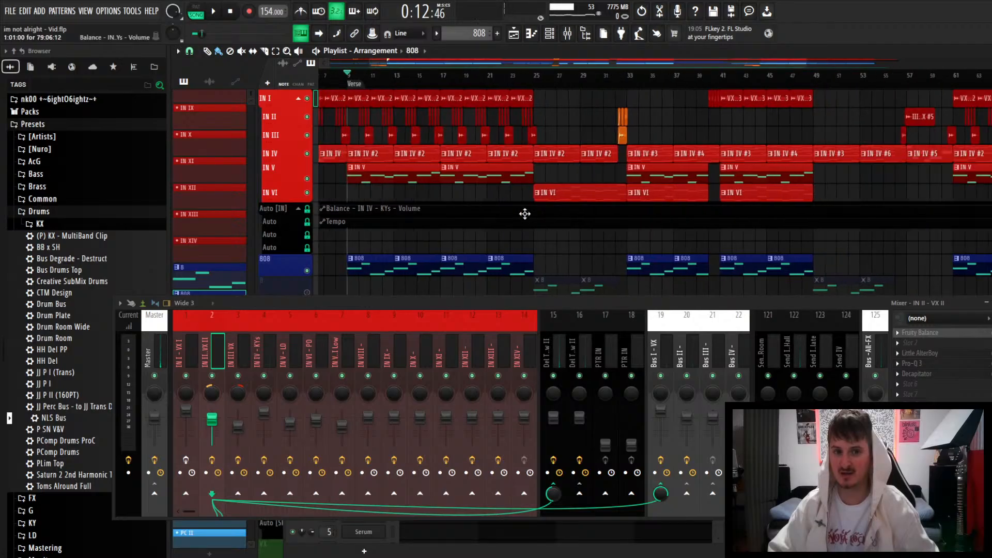
scroll(509, 217, "down", 4)
scroll(504, 217, "down", 1)
scroll(339, 223, "up", 4)
scroll(346, 216, "up", 5)
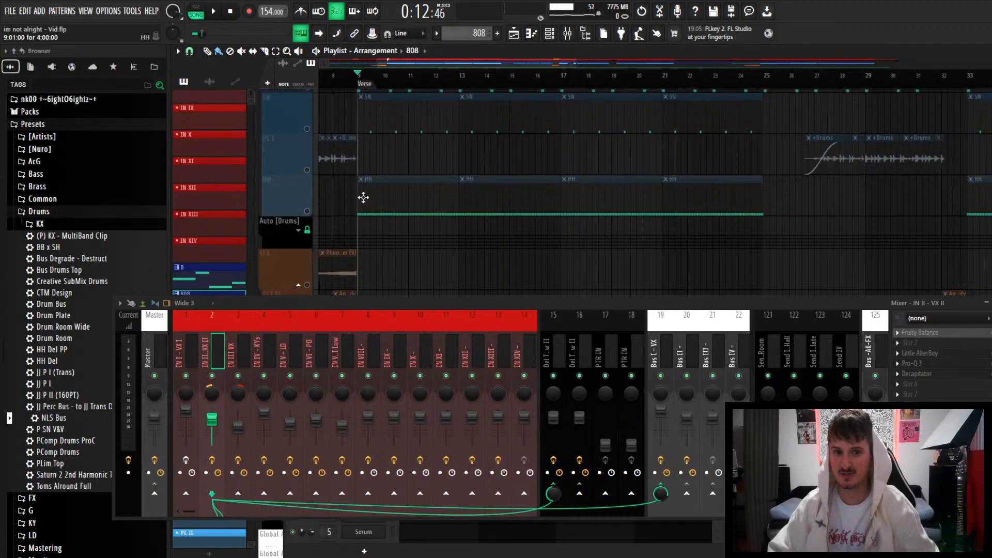
scroll(363, 197, "down", 1)
scroll(354, 194, "up", 2)
scroll(350, 193, "down", 2)
scroll(350, 195, "up", 2)
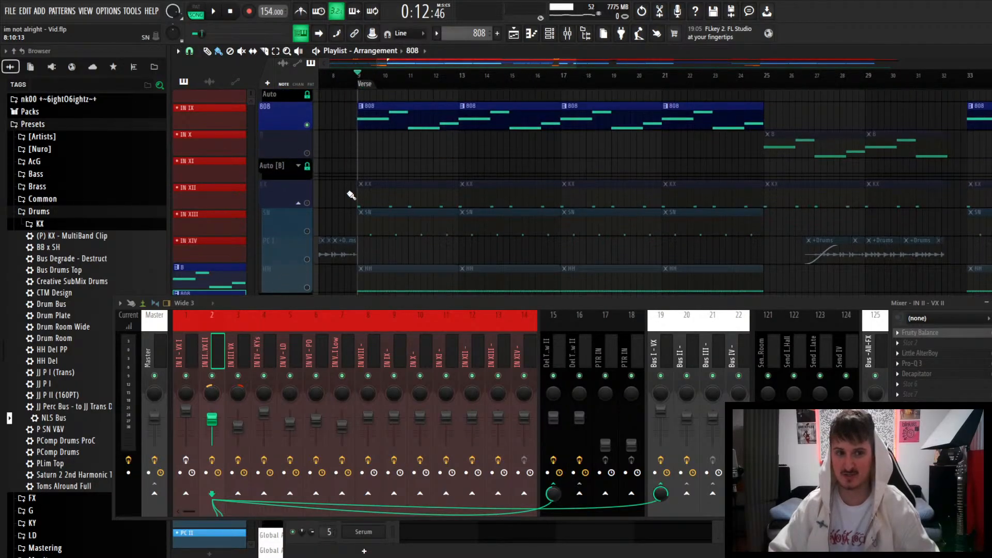
Solo the drum group containing the KX, SN, PC I and HH tracks.
right_click(308, 202)
scroll(347, 218, "up", 3)
scroll(354, 222, "down", 3)
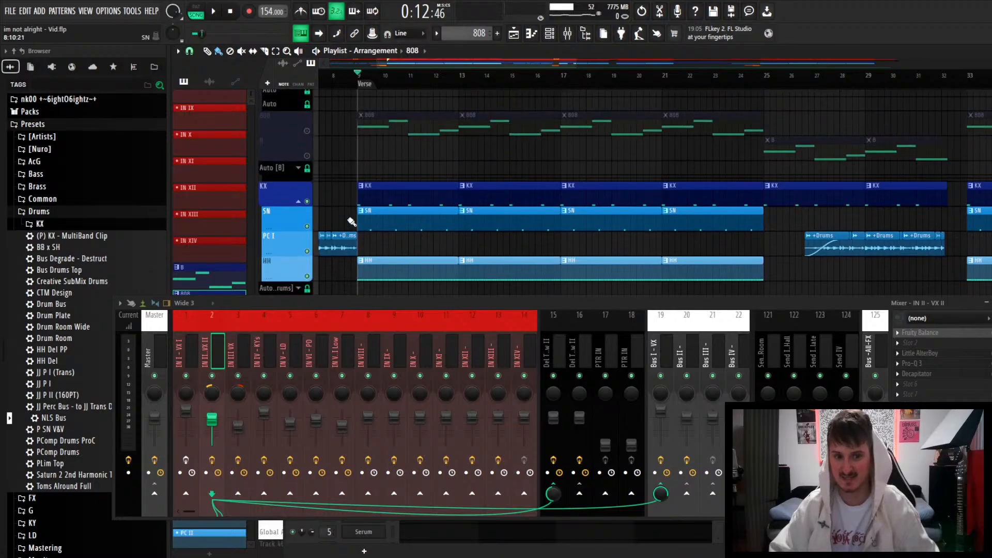
scroll(356, 224, "up", 2)
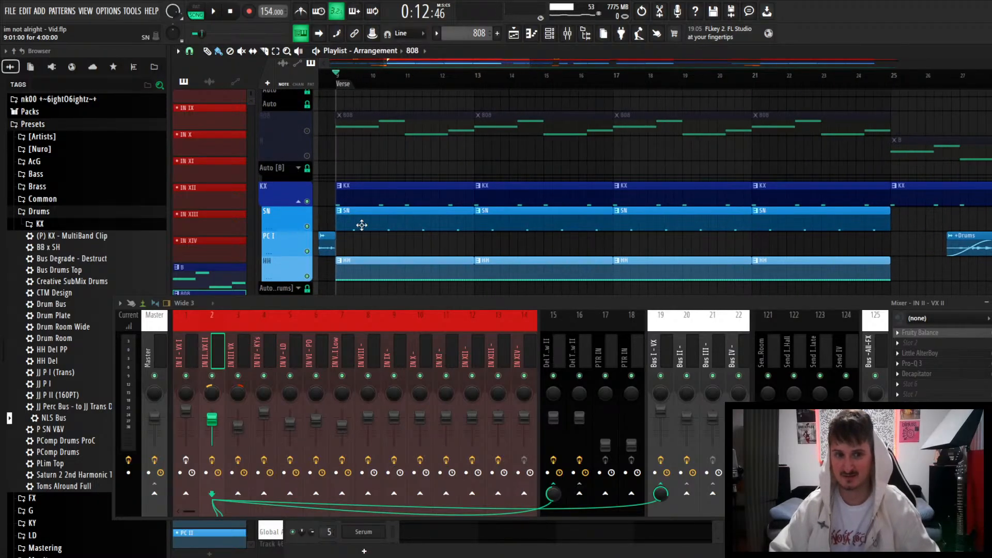
scroll(360, 224, "down", 2)
scroll(357, 228, "up", 1)
Examine the HH pattern's notes and velocities in the piano roll.
double_click(351, 240)
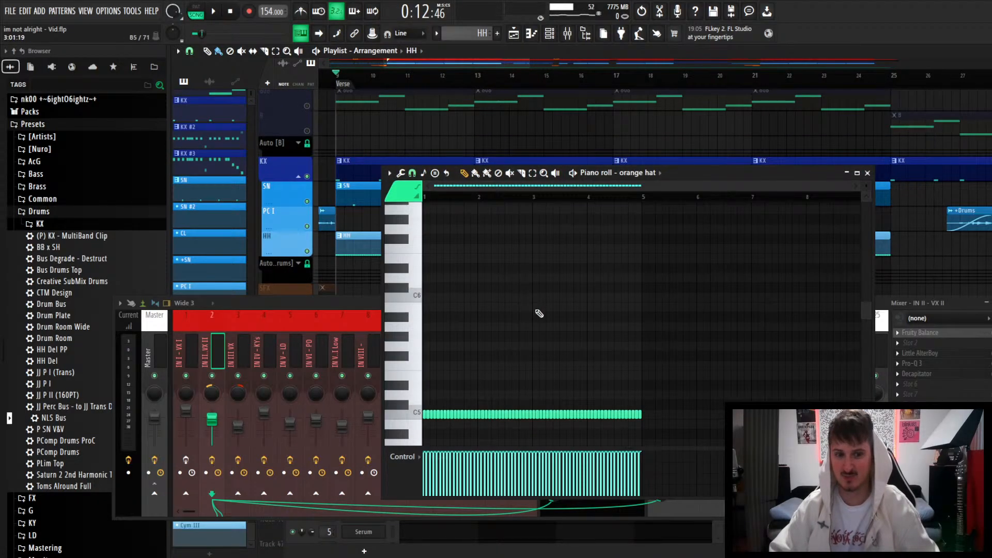
scroll(467, 372, "down", 3)
scroll(470, 372, "up", 3)
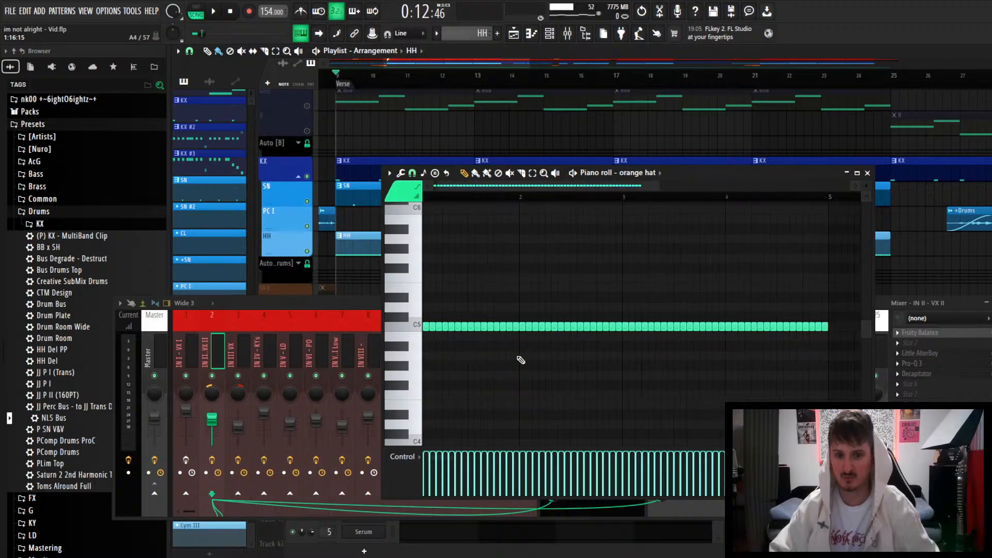
scroll(520, 360, "down", 2)
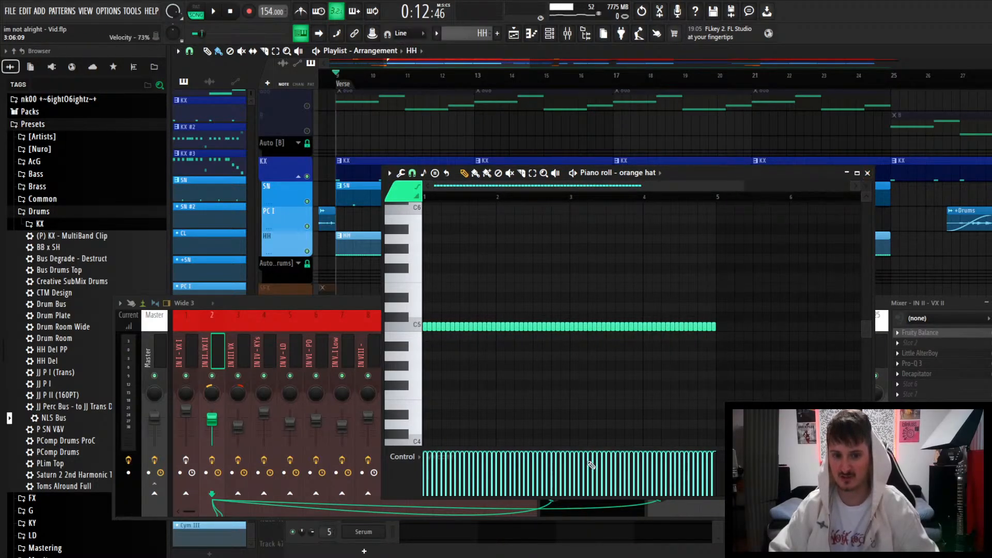
scroll(618, 363, "up", 2)
scroll(627, 374, "down", 3)
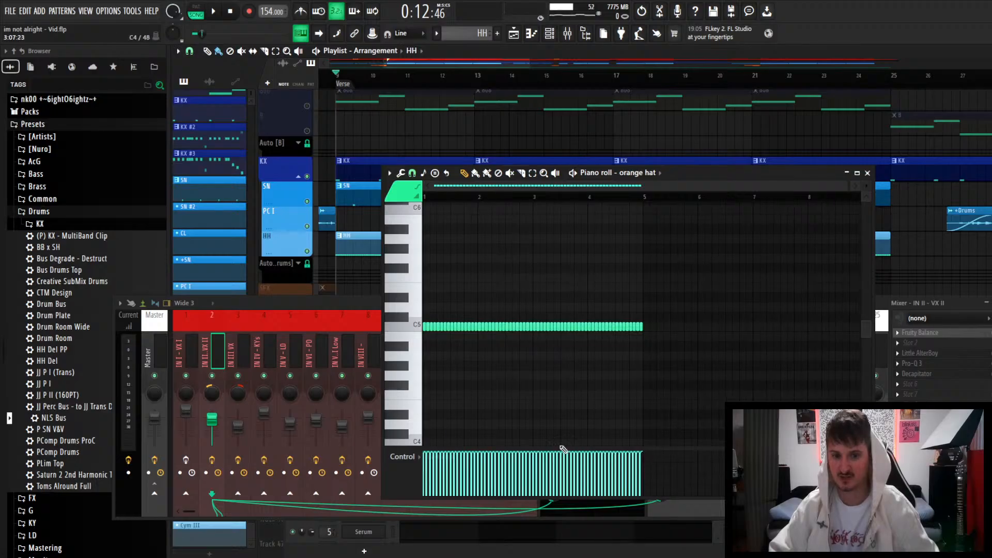
left_click(867, 173)
Examine the note placement of the KX and SN patterns in the piano roll.
double_click(383, 177)
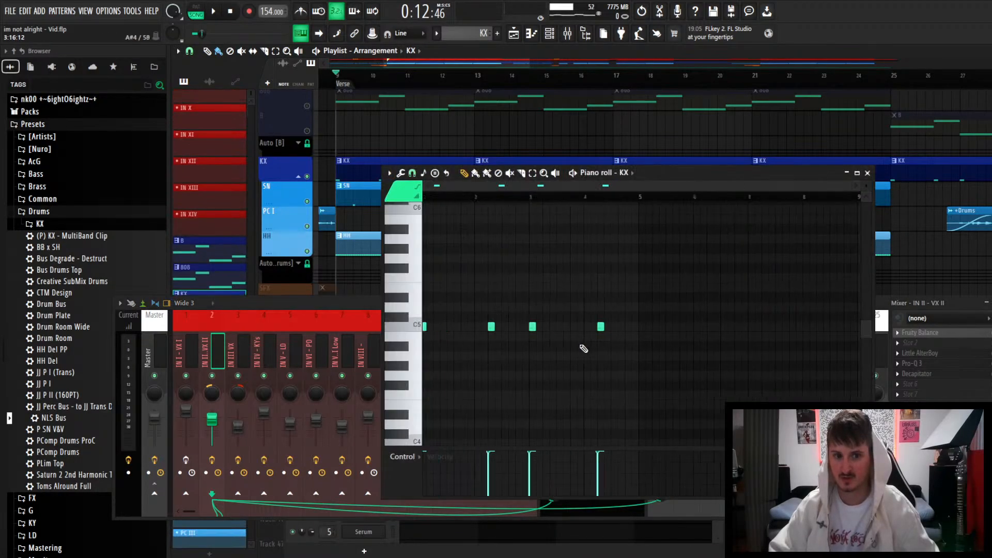
scroll(462, 371, "up", 1)
scroll(462, 370, "down", 1)
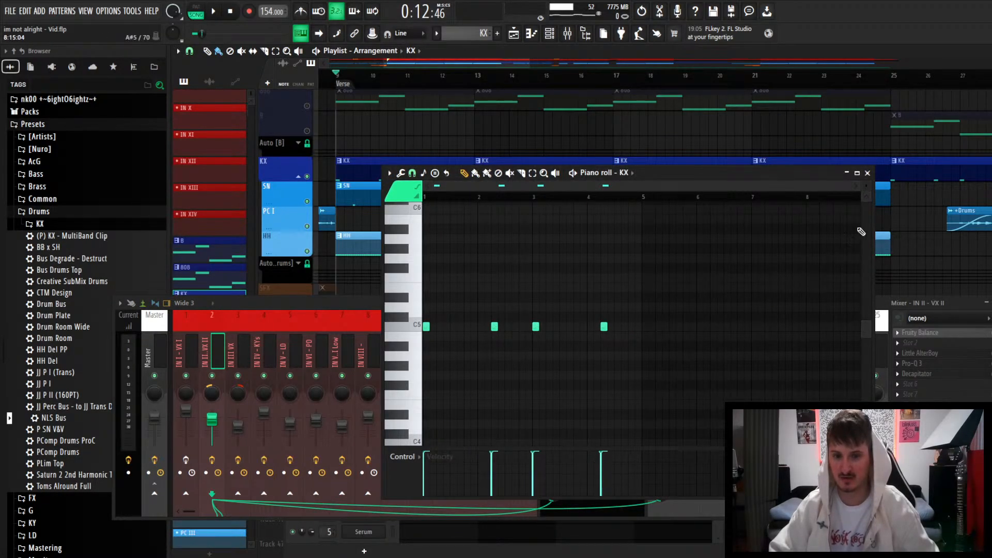
left_click(868, 174)
double_click(365, 195)
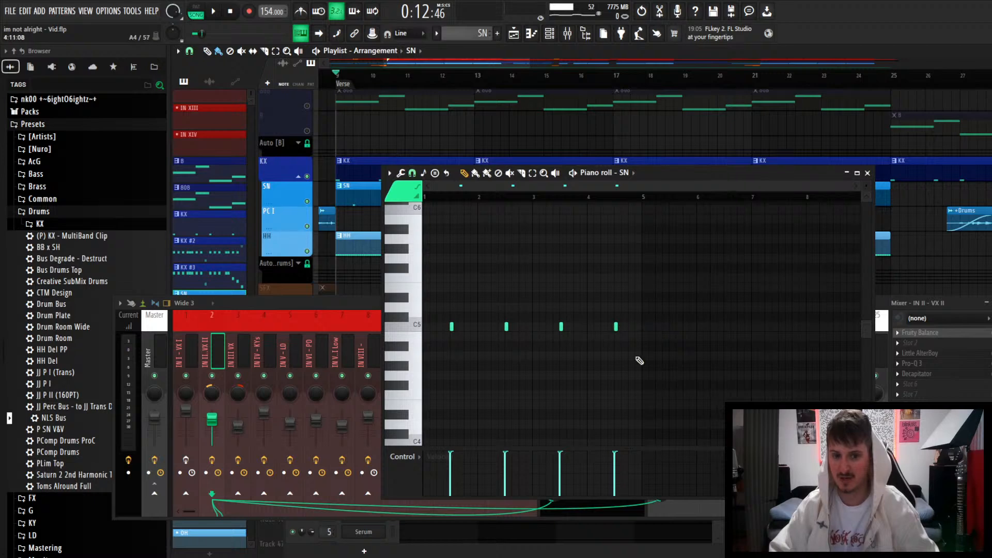
left_click(868, 173)
Unmute all tracks again and play the full arrangement from the Verse marker at bar 9.
scroll(570, 228, "down", 2)
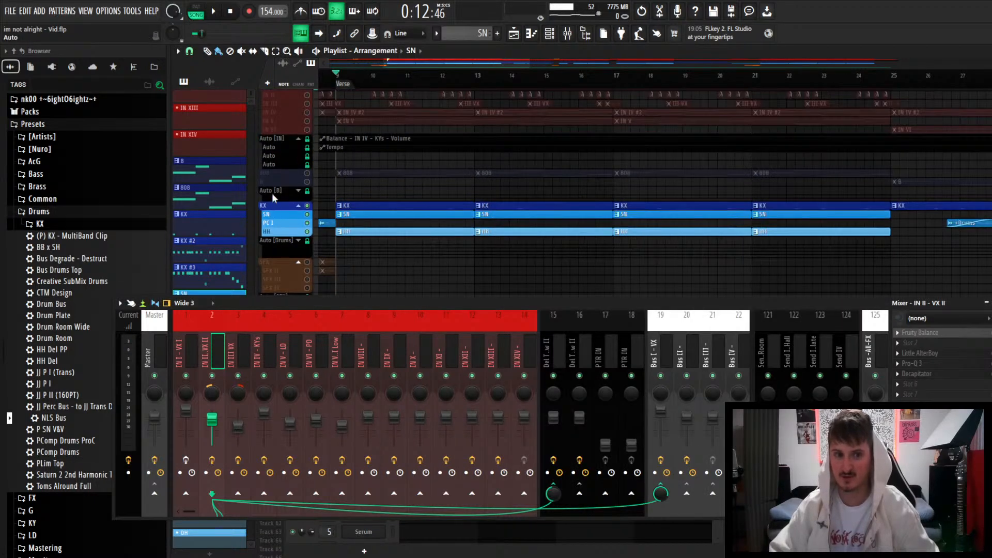
left_click(308, 182)
scroll(344, 210, "up", 1)
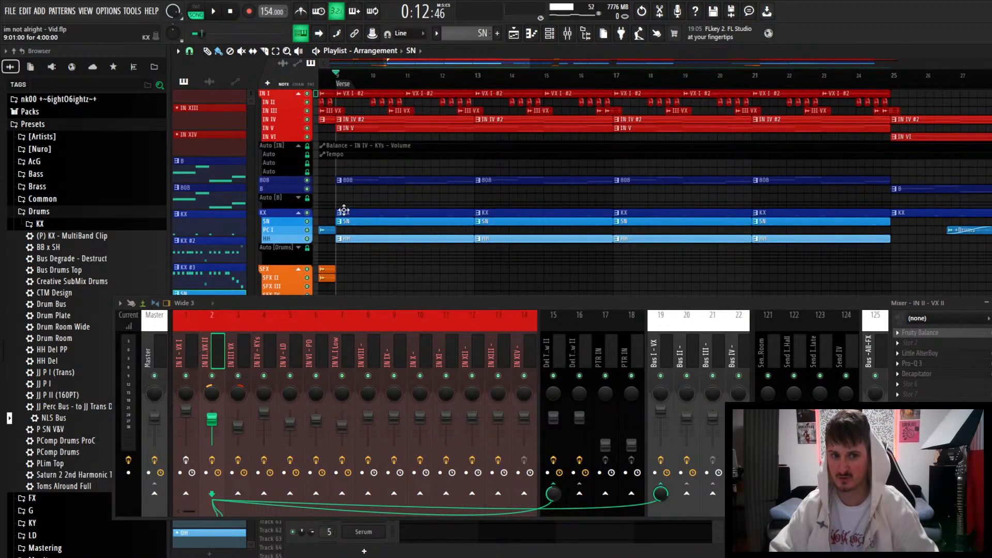
scroll(344, 209, "down", 2)
key("space")
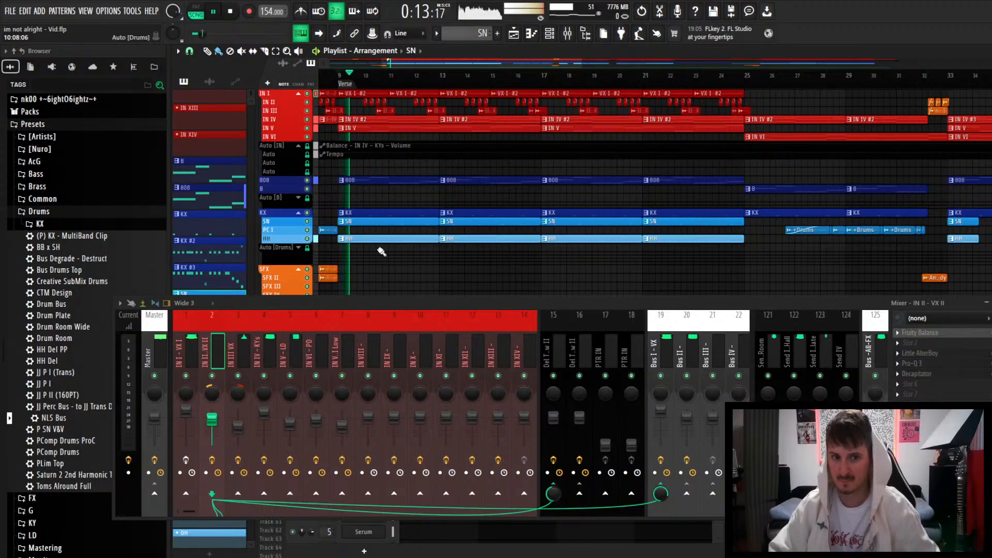
scroll(393, 255, "down", 5)
scroll(393, 255, "down", 3)
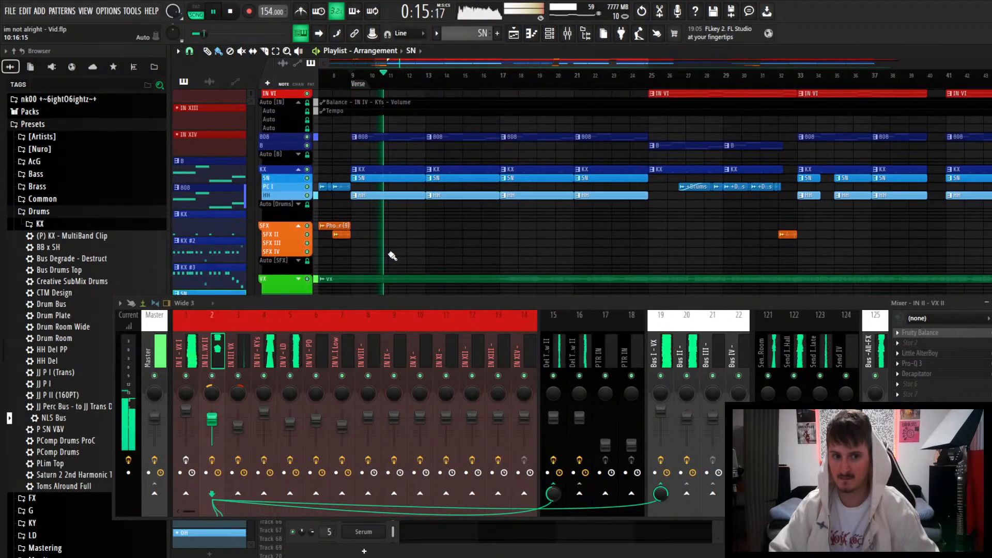
scroll(388, 244, "up", 7)
scroll(433, 231, "down", 2)
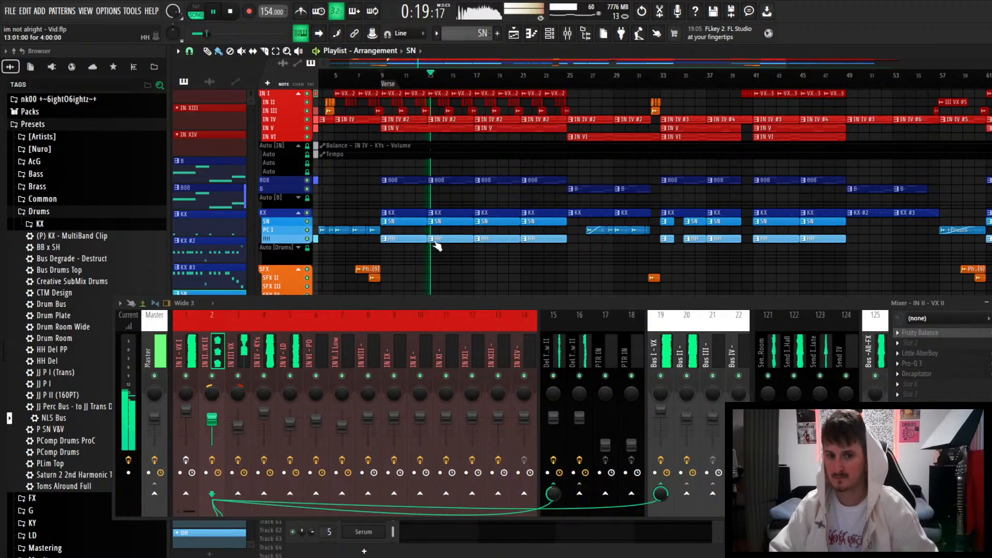
scroll(453, 260, "down", 2)
Move the mixer window lower and follow the arrangement's tracks from the verse past bar 33 during playback, stopping playback at the end.
left_click_drag(465, 302, 457, 365)
scroll(487, 292, "up", 2)
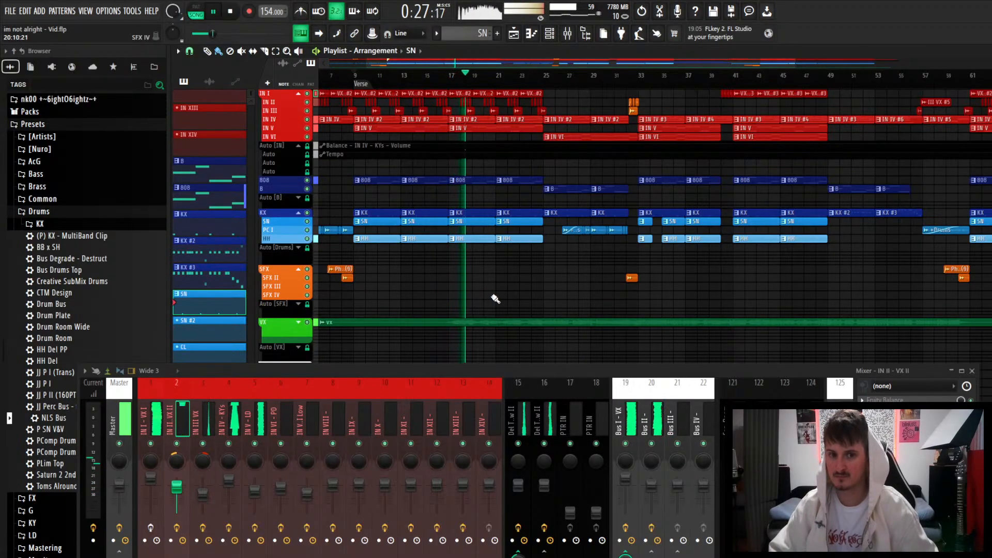
scroll(495, 299, "up", 2)
scroll(495, 299, "up", 1)
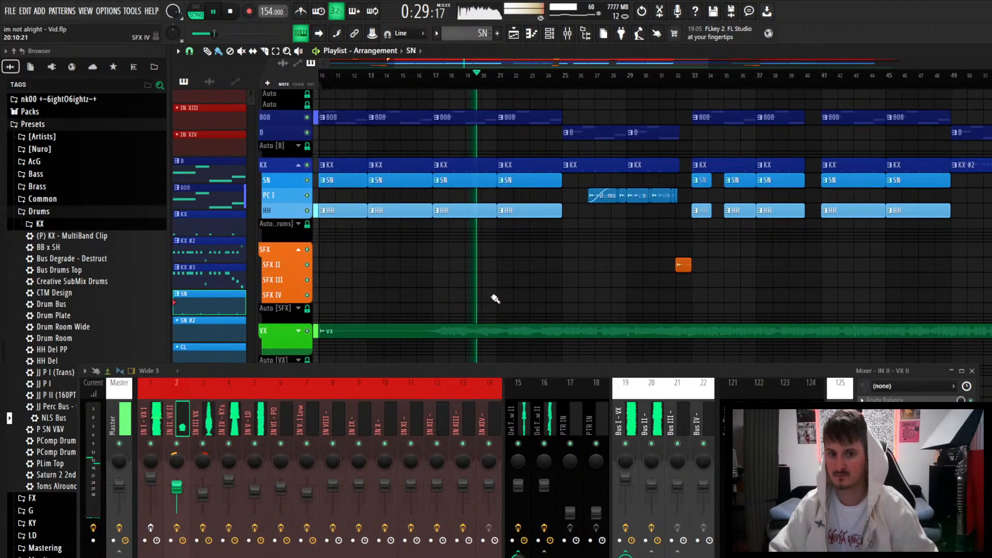
scroll(495, 299, "down", 3)
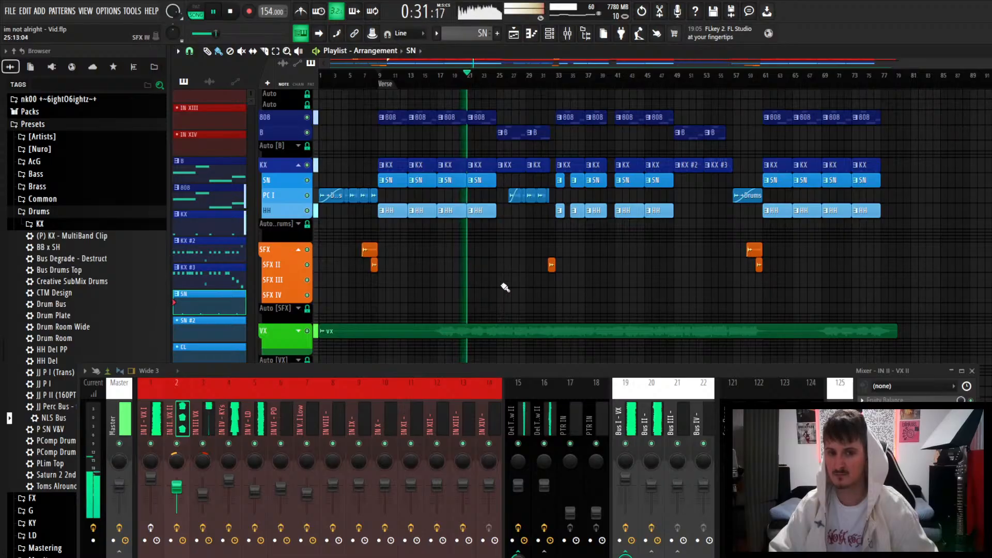
scroll(505, 288, "up", 1)
scroll(498, 297, "up", 3)
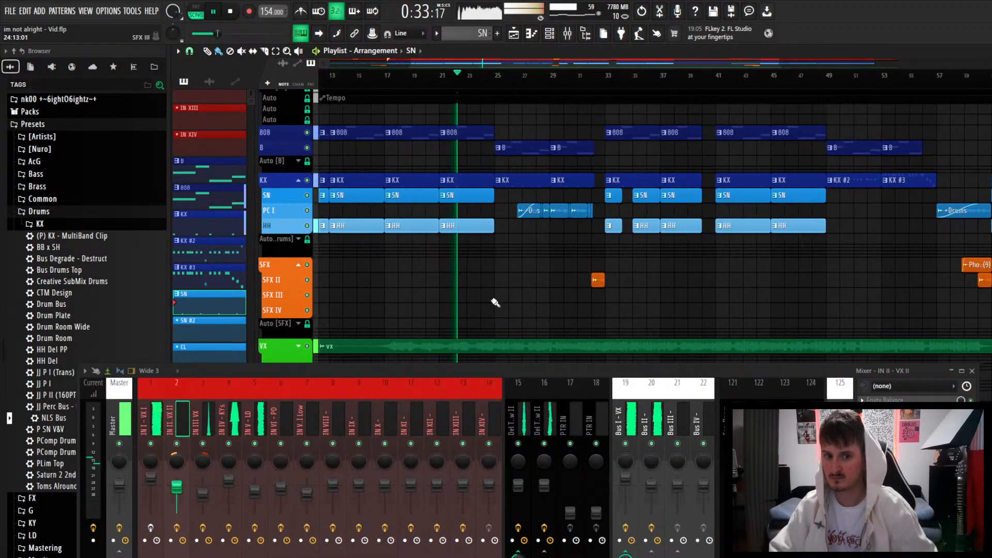
scroll(495, 302, "down", 3)
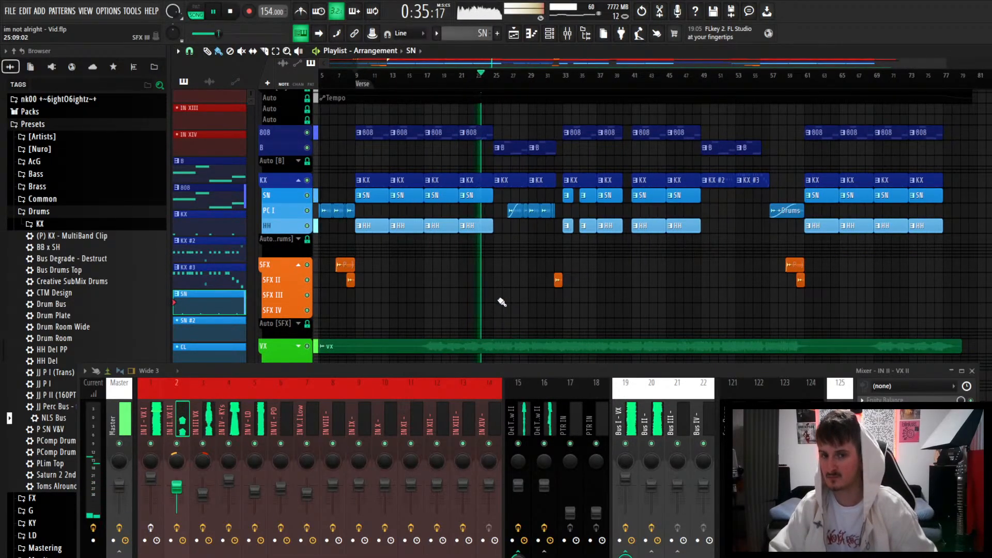
scroll(501, 302, "up", 2)
scroll(501, 302, "up", 2)
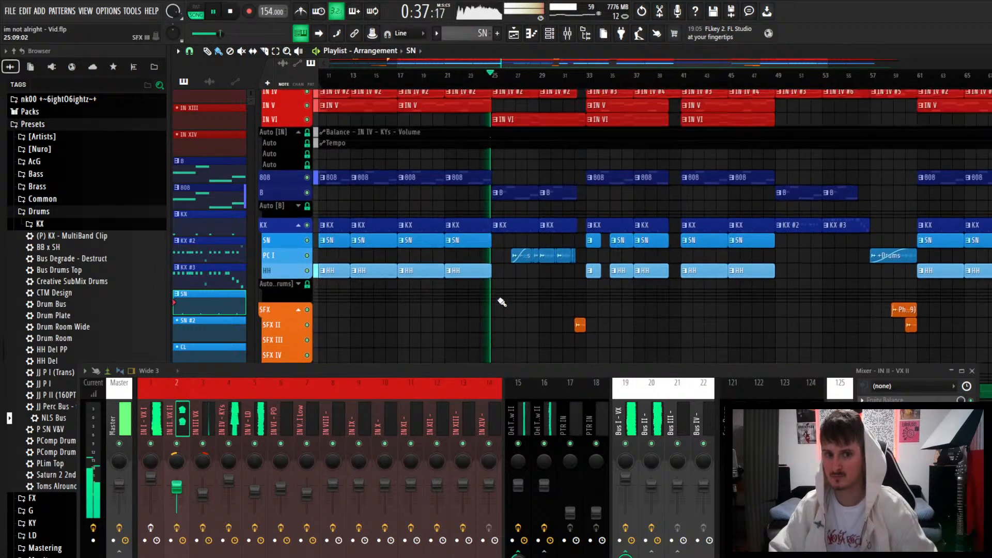
scroll(512, 298, "down", 2)
scroll(549, 269, "up", 4)
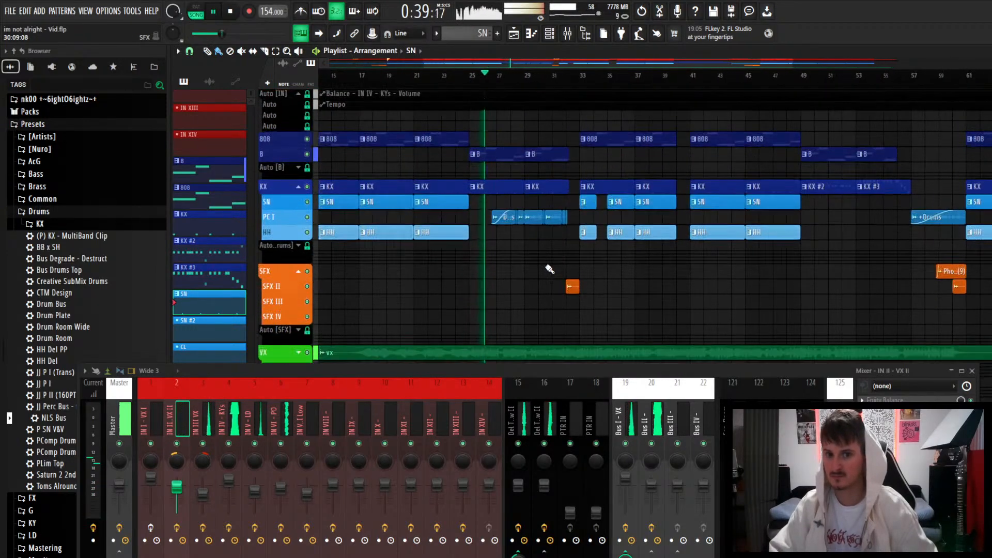
scroll(549, 269, "up", 3)
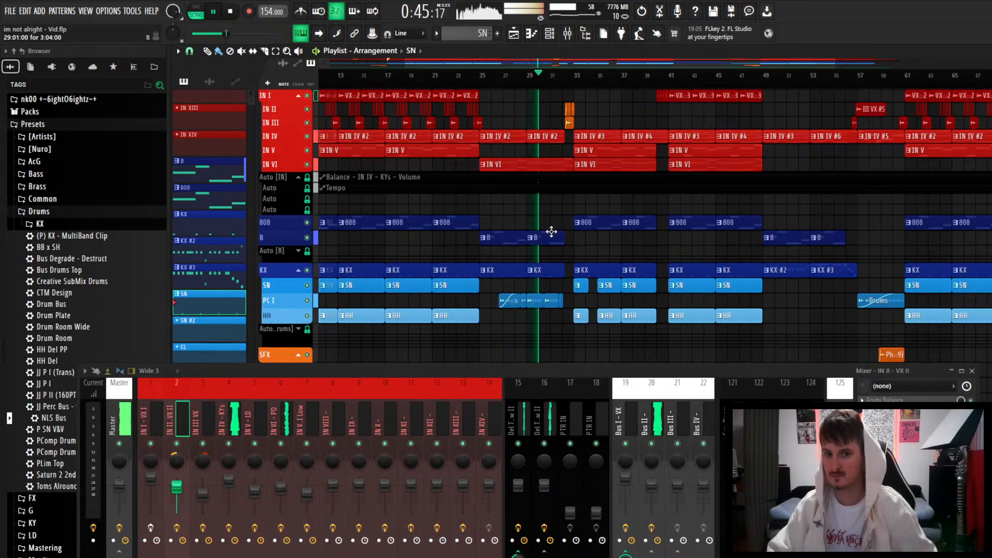
scroll(549, 235, "down", 2)
scroll(548, 235, "down", 2)
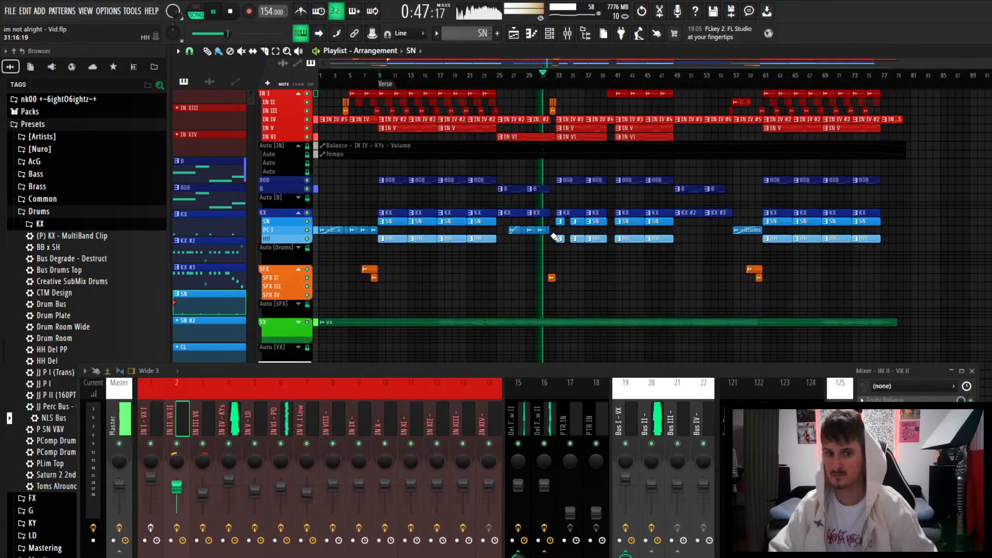
scroll(581, 258, "up", 4)
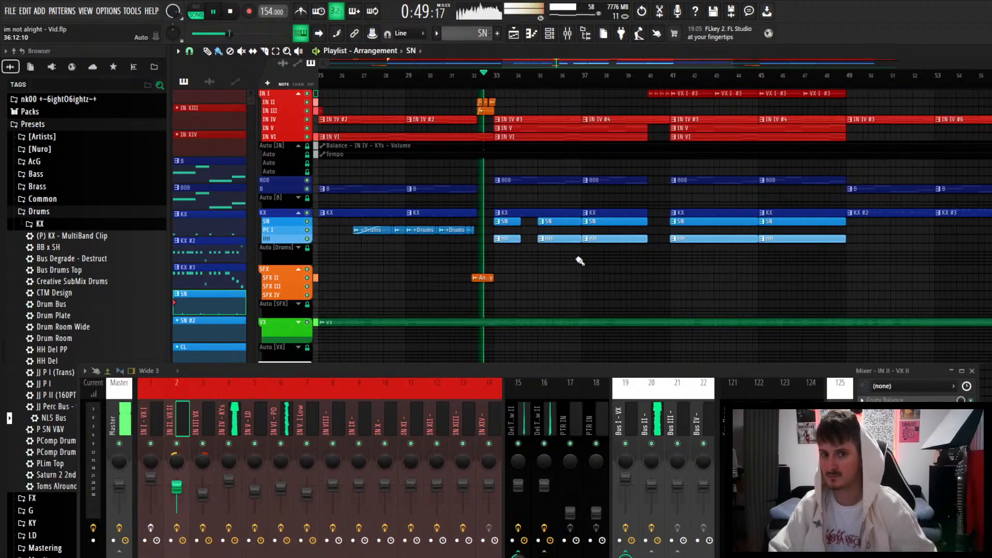
scroll(474, 249, "up", 3)
scroll(474, 249, "down", 1)
scroll(474, 249, "down", 3)
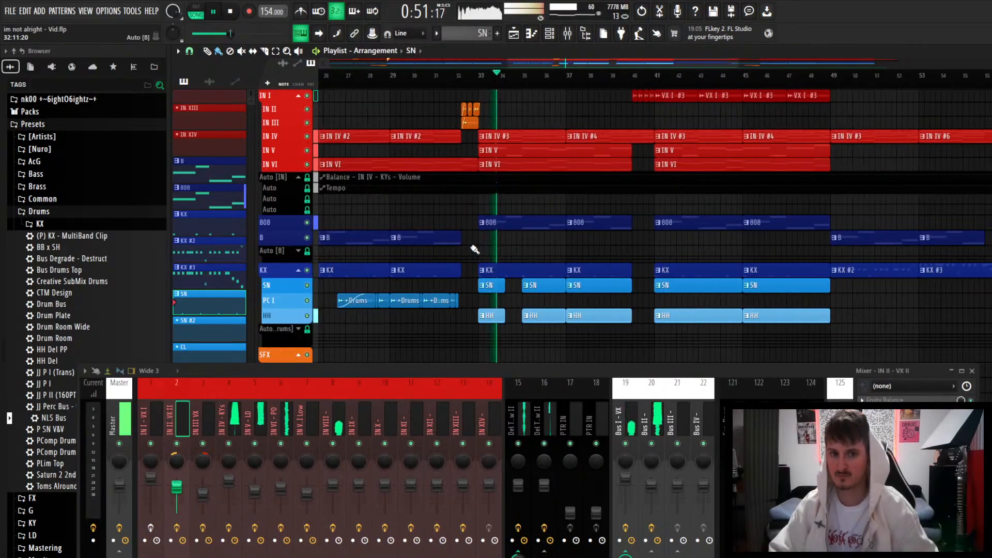
scroll(475, 249, "down", 1)
scroll(467, 248, "down", 2)
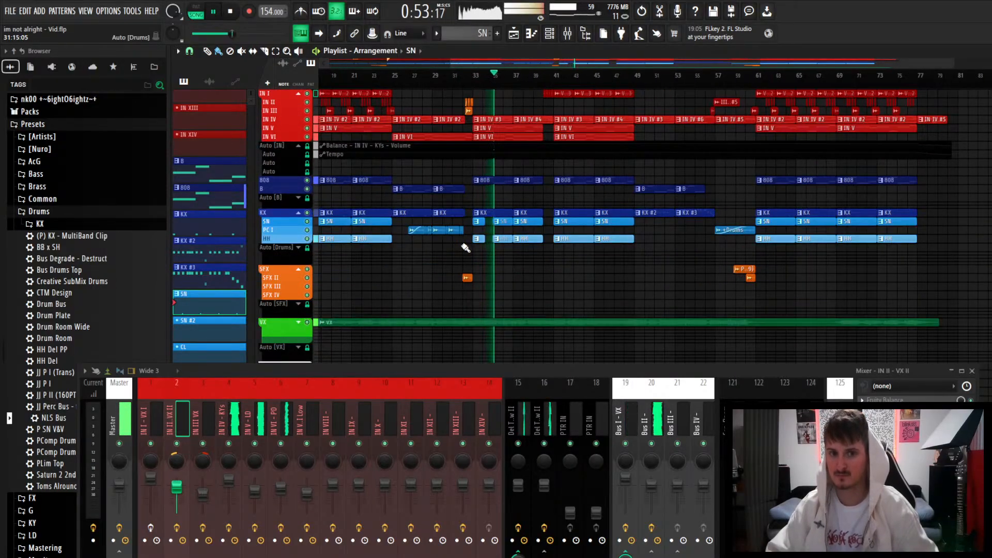
key("space")
Set the playback position to bar 25, where the IN VI and B clips begin.
scroll(466, 248, "up", 1)
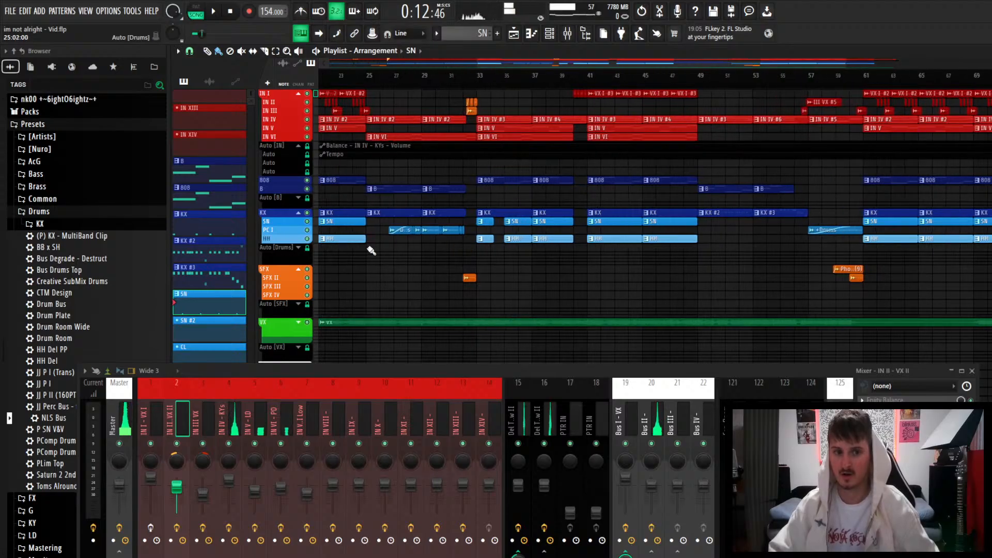
scroll(333, 234, "up", 2)
scroll(332, 229, "up", 3)
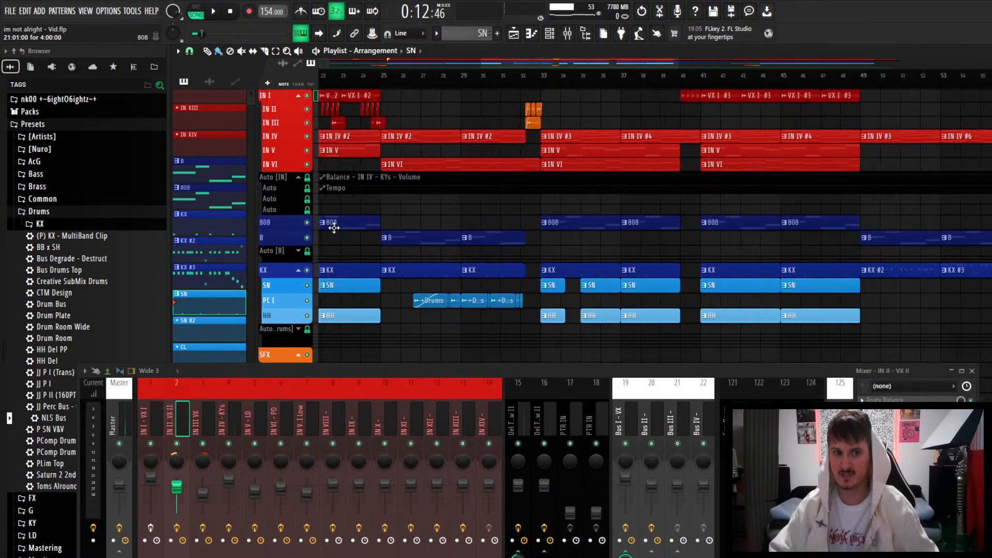
scroll(409, 80, "up", 2)
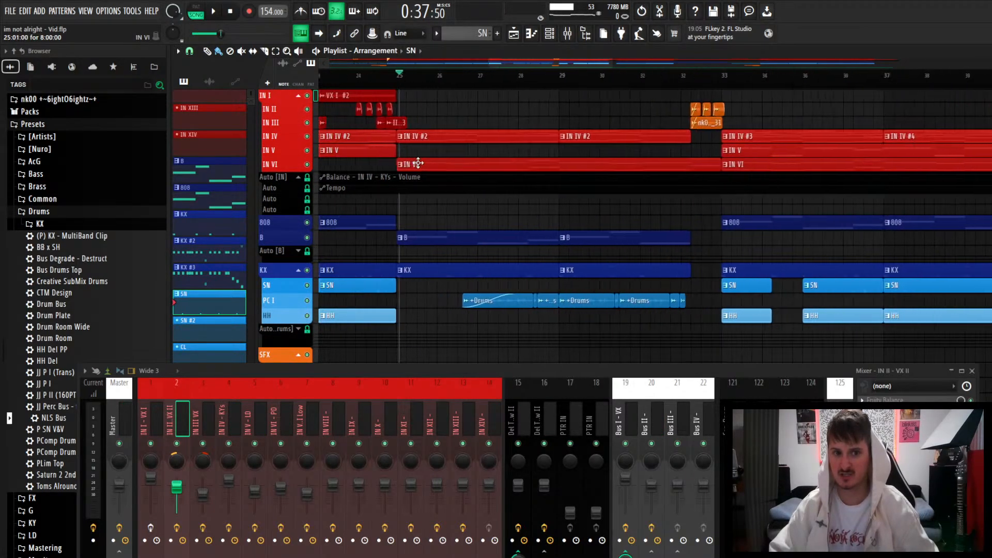
scroll(397, 89, "up", 2)
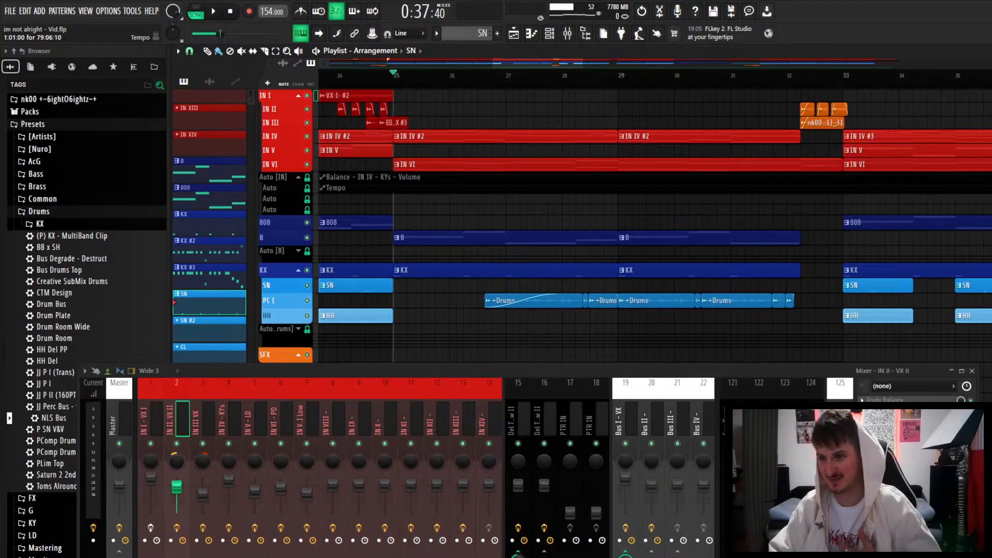
Examine the arrangement between bars 25 and 33, focusing on the B, KX and PC I clips.
scroll(570, 228, "down", 8)
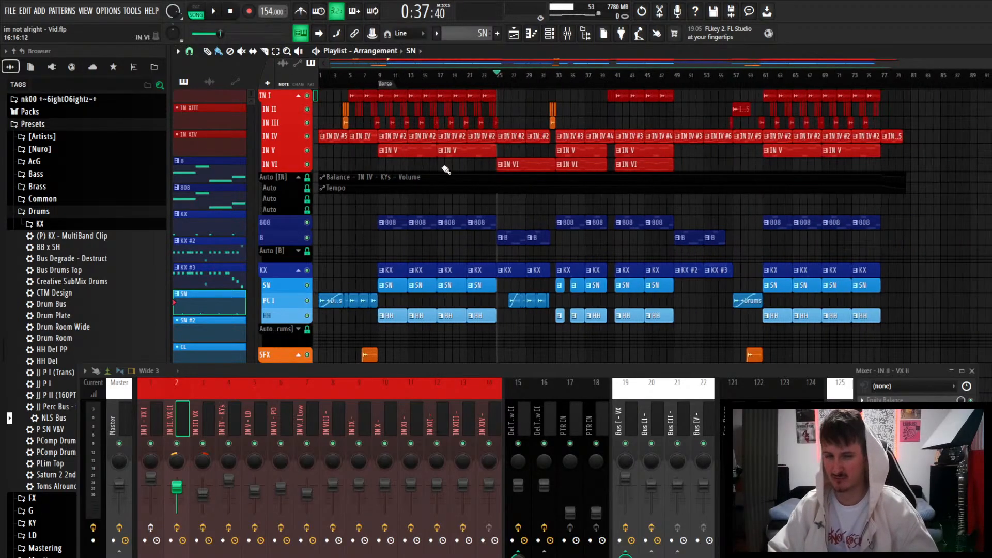
scroll(530, 160, "down", 3)
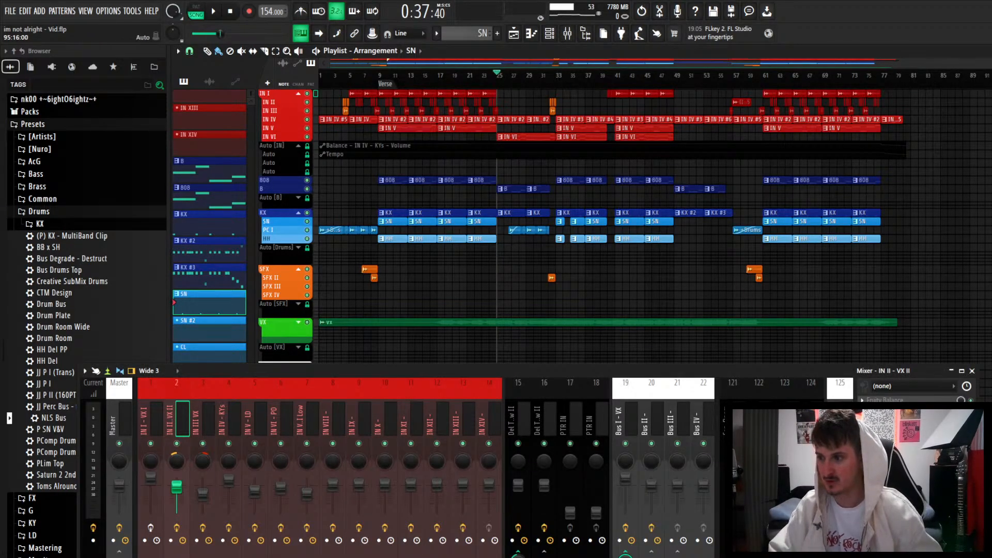
scroll(483, 211, "up", 3)
scroll(486, 212, "up", 4)
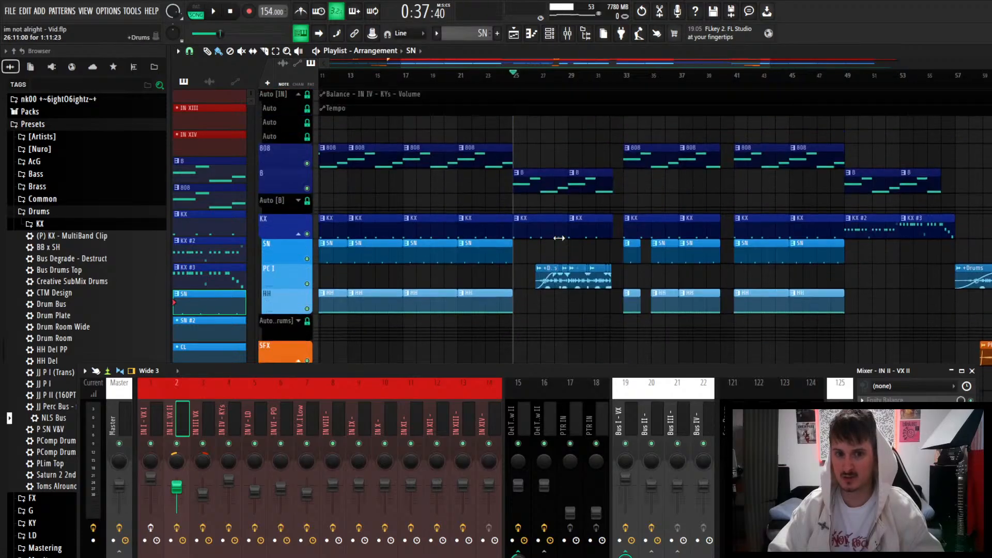
scroll(517, 248, "up", 7)
scroll(504, 267, "down", 1)
scroll(572, 279, "down", 2)
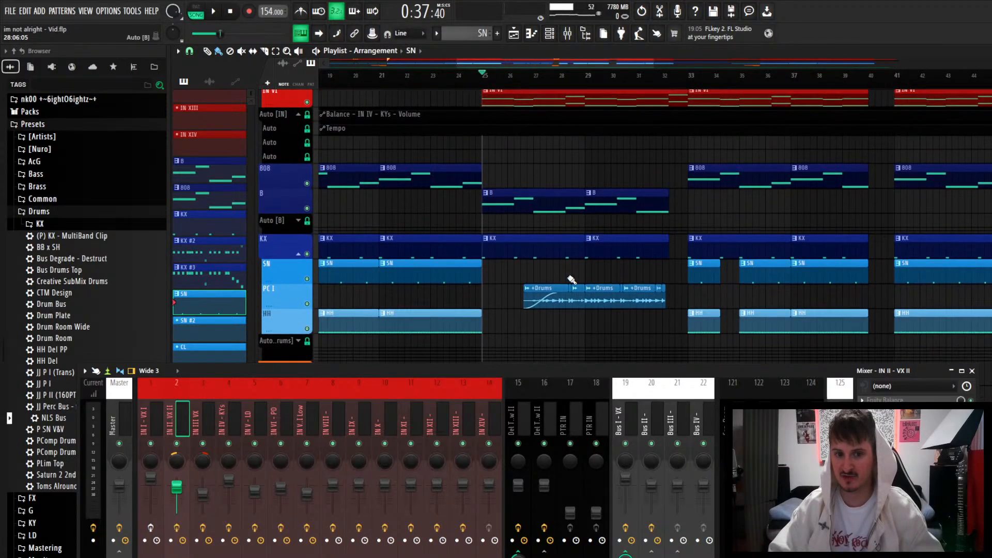
scroll(571, 281, "down", 1)
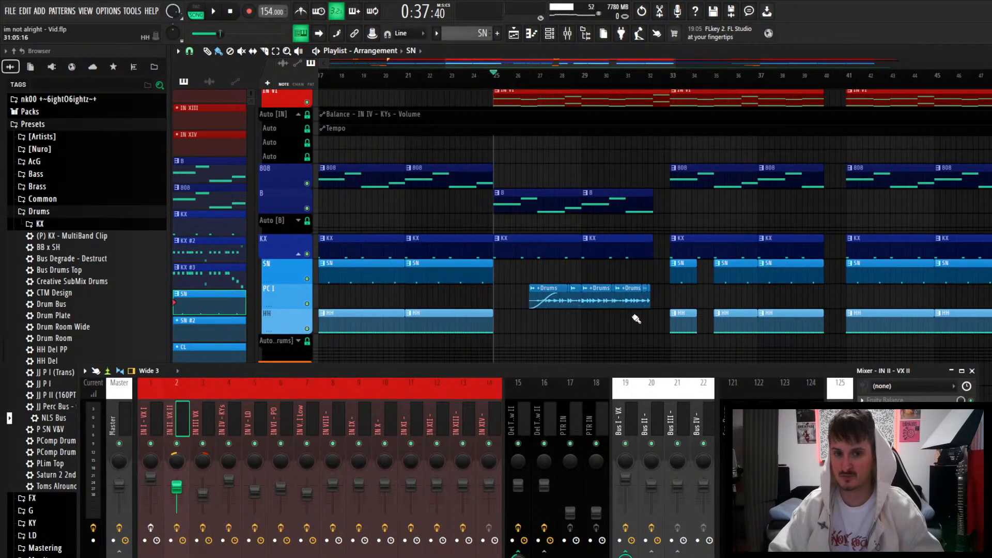
Mute the VX track and start playback from bar 25.
scroll(568, 294, "down", 3)
scroll(505, 284, "down", 4)
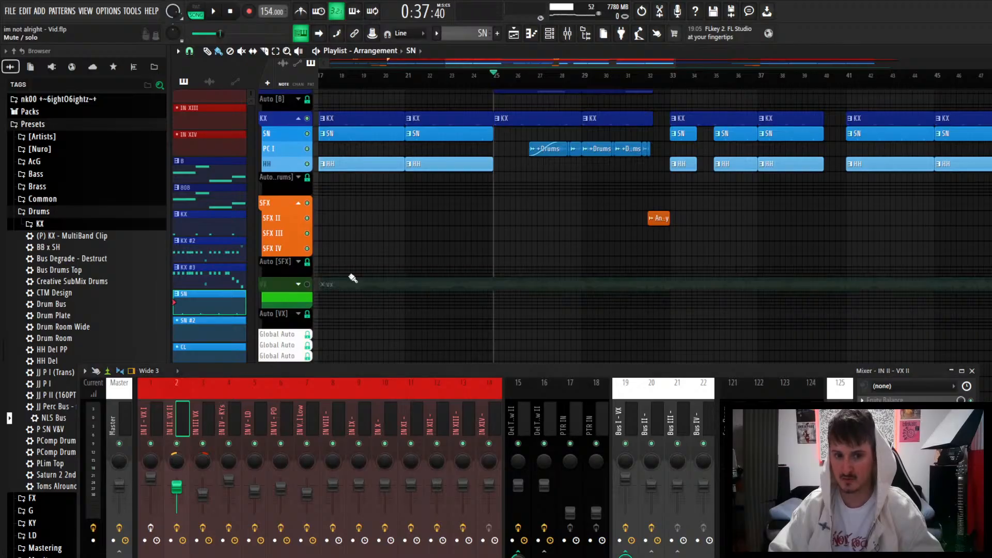
scroll(542, 285, "up", 3)
key("space")
Examine the B pattern's notes in the piano roll during playback, ending with the piano roll closed and playback stopped.
scroll(551, 289, "up", 3)
scroll(551, 290, "up", 3)
scroll(552, 268, "up", 2)
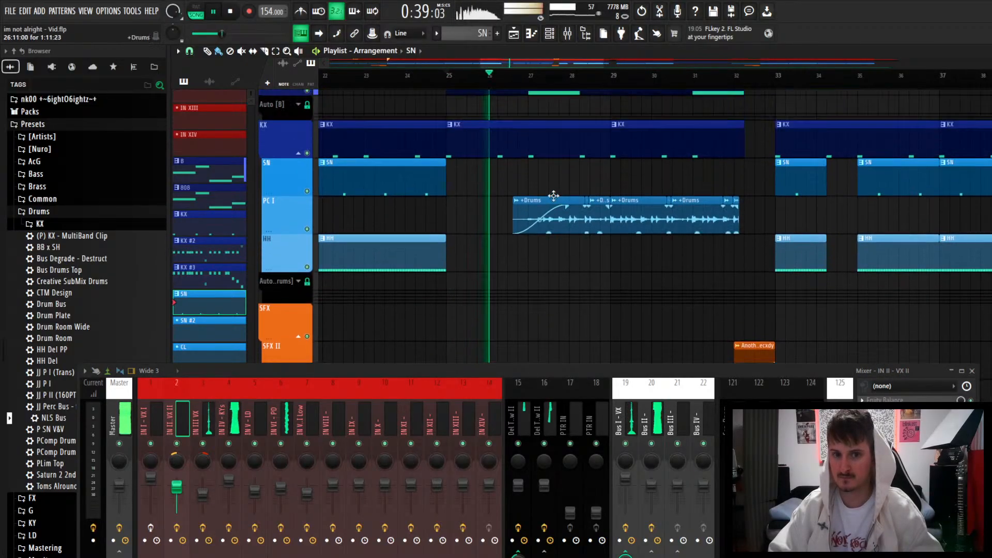
scroll(553, 195, "up", 3)
left_click(564, 221)
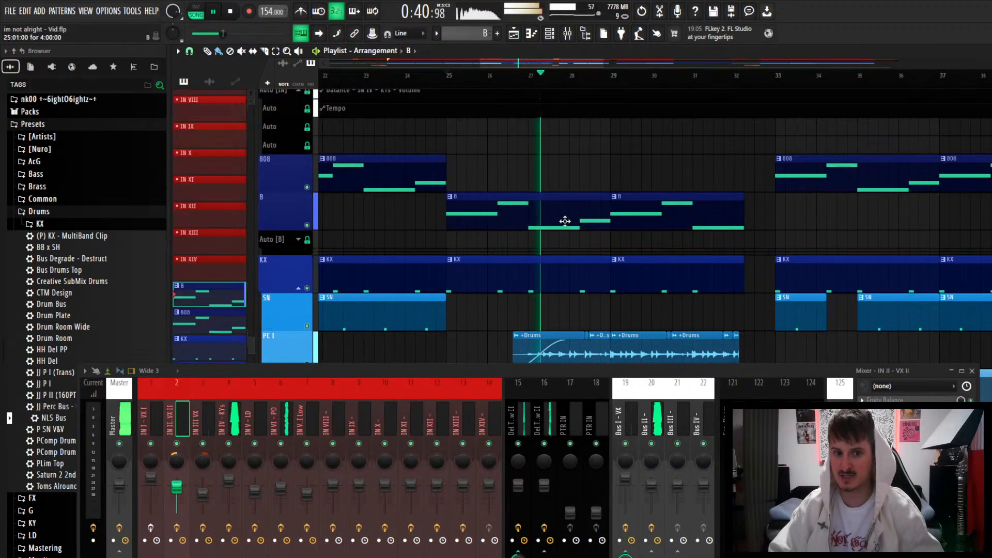
double_click(565, 222)
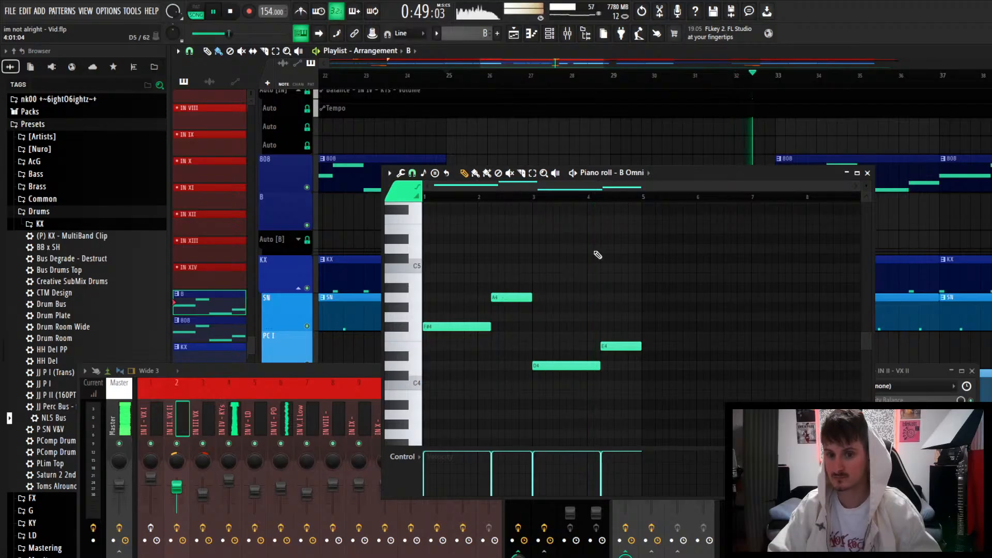
left_click(868, 174)
scroll(784, 297, "down", 2)
scroll(785, 298, "down", 2)
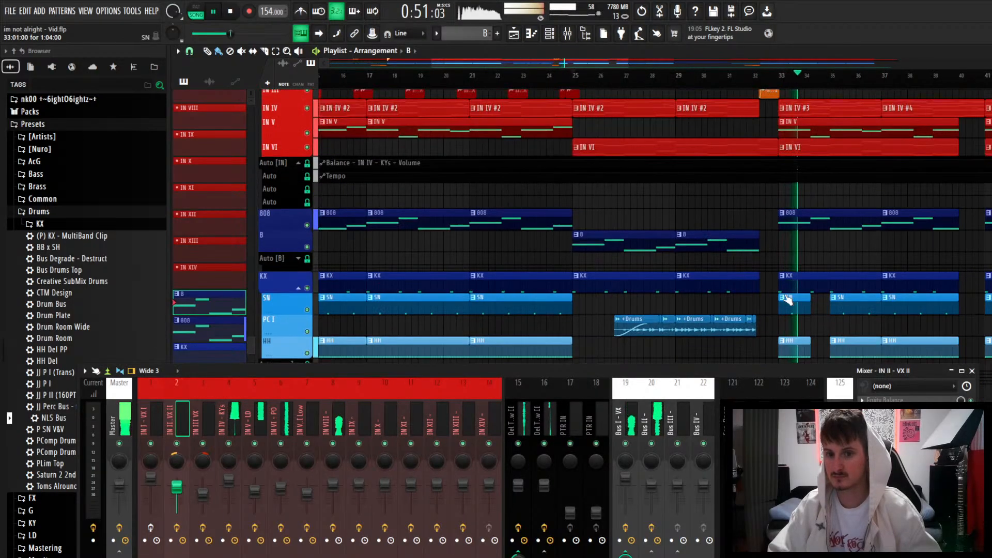
key("space")
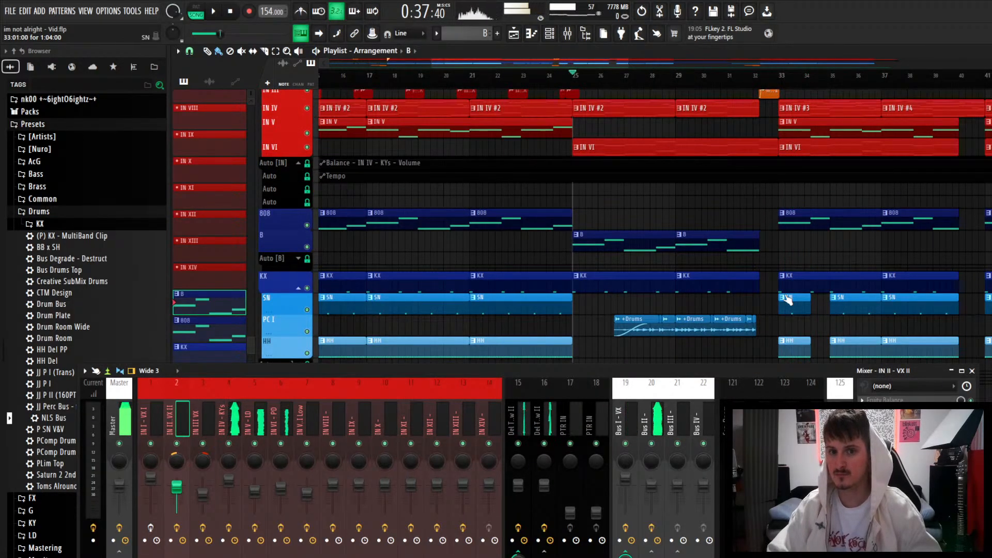
Solo the IN VI track and play it from bar 25.
scroll(786, 299, "up", 3)
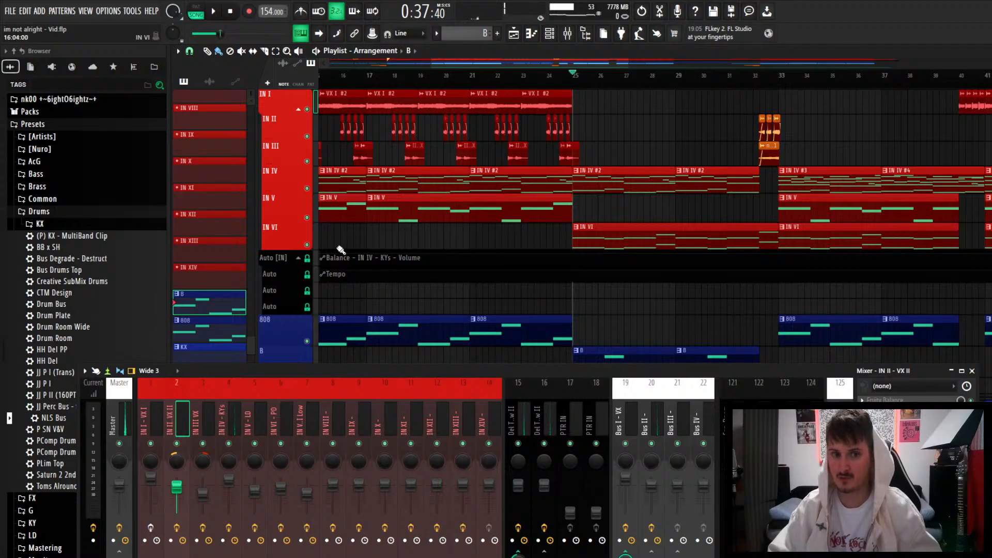
right_click(308, 245)
key("space")
Examine the IN VI pattern's notes and octave layers in the piano roll while it plays, finishing with playback stopped.
scroll(581, 248, "up", 3)
double_click(577, 238)
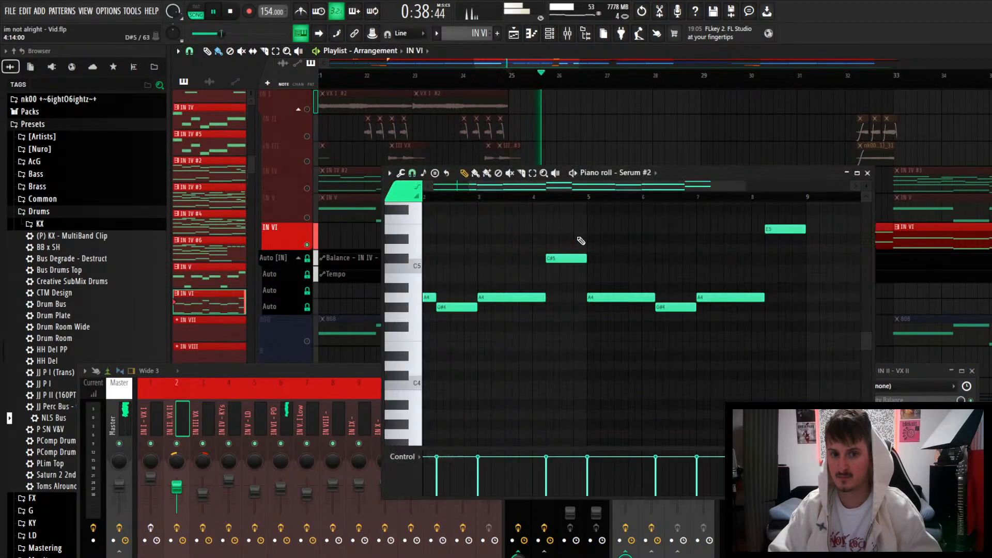
scroll(587, 273, "down", 2)
scroll(590, 312, "up", 7)
scroll(573, 310, "down", 4)
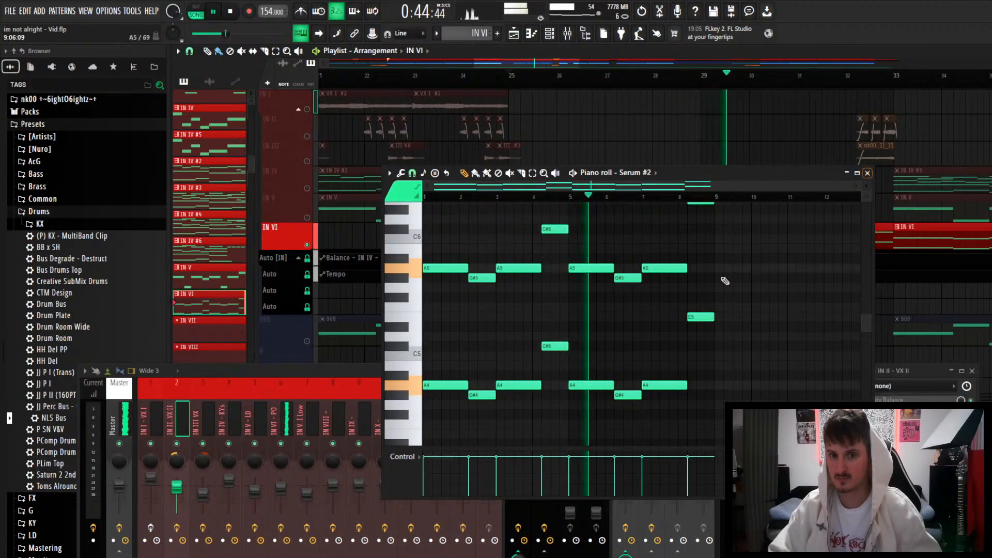
scroll(693, 303, "up", 1)
scroll(694, 302, "down", 1)
scroll(693, 302, "up", 1)
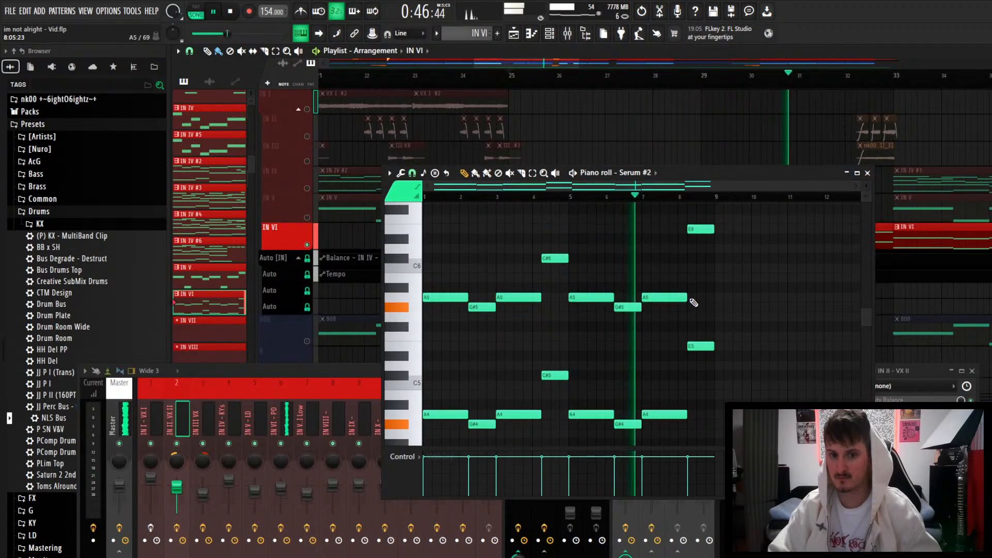
scroll(693, 303, "down", 1)
scroll(693, 302, "down", 1)
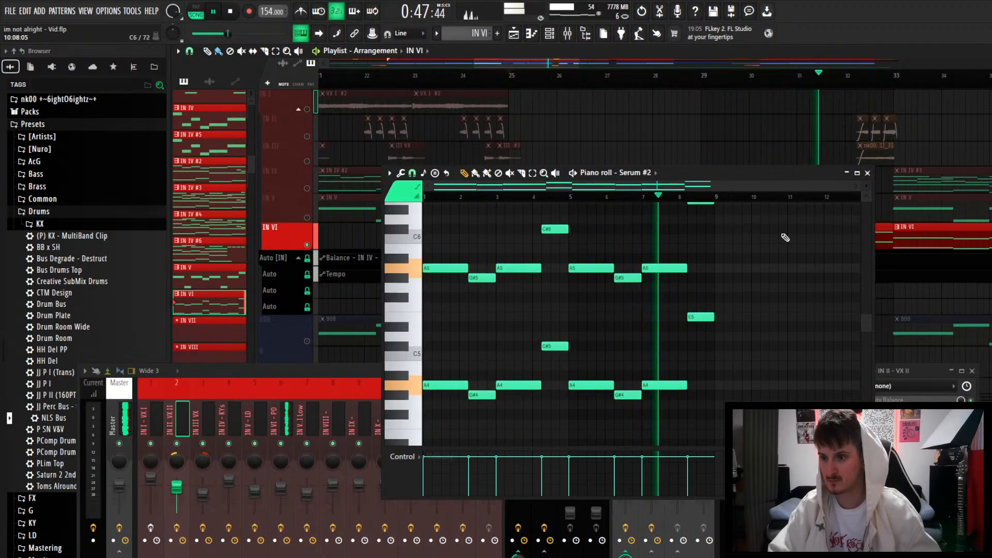
scroll(731, 284, "up", 1)
key("space")
left_click(867, 173)
scroll(668, 243, "up", 1)
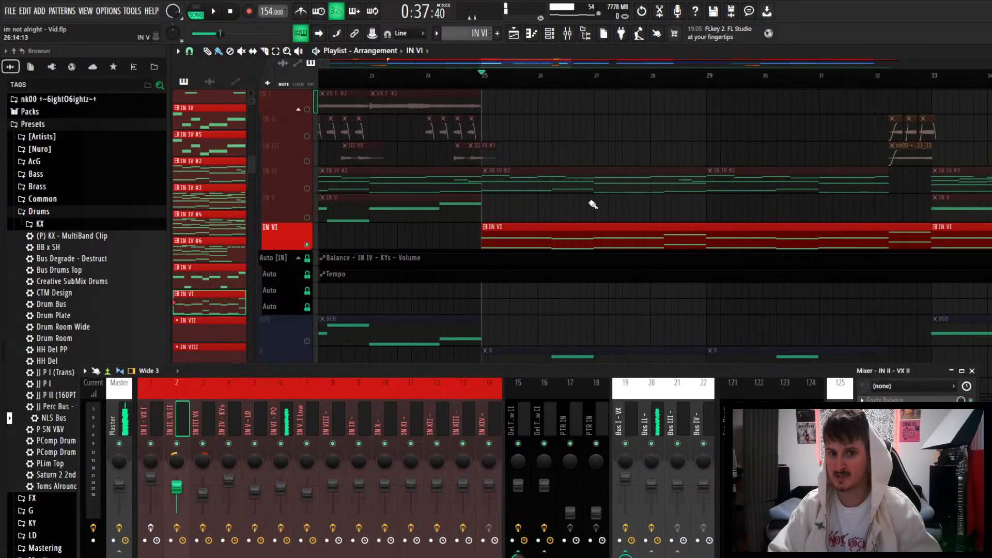
Unmute the IN IV track alongside IN VI and play both from bar 25.
left_click(307, 188)
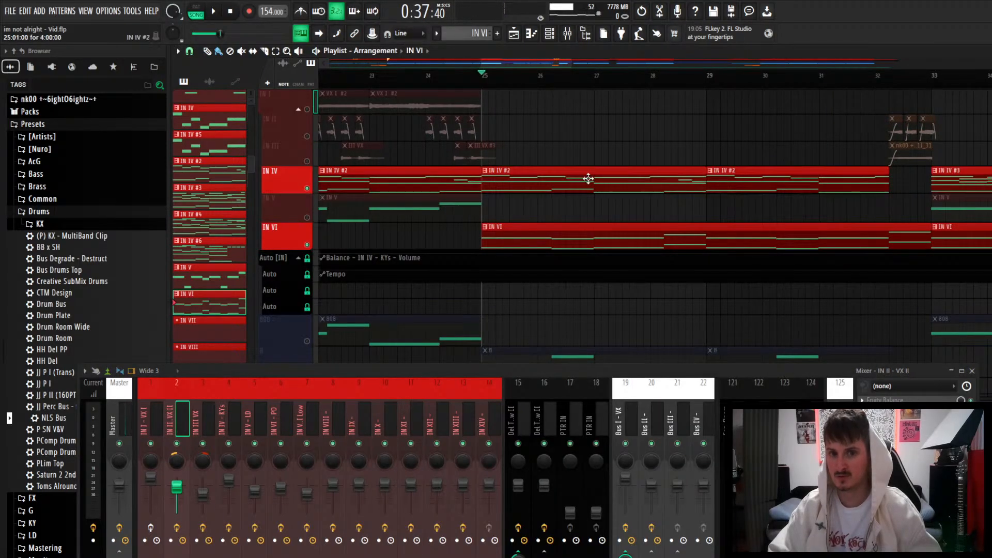
scroll(753, 243, "down", 2)
key("space")
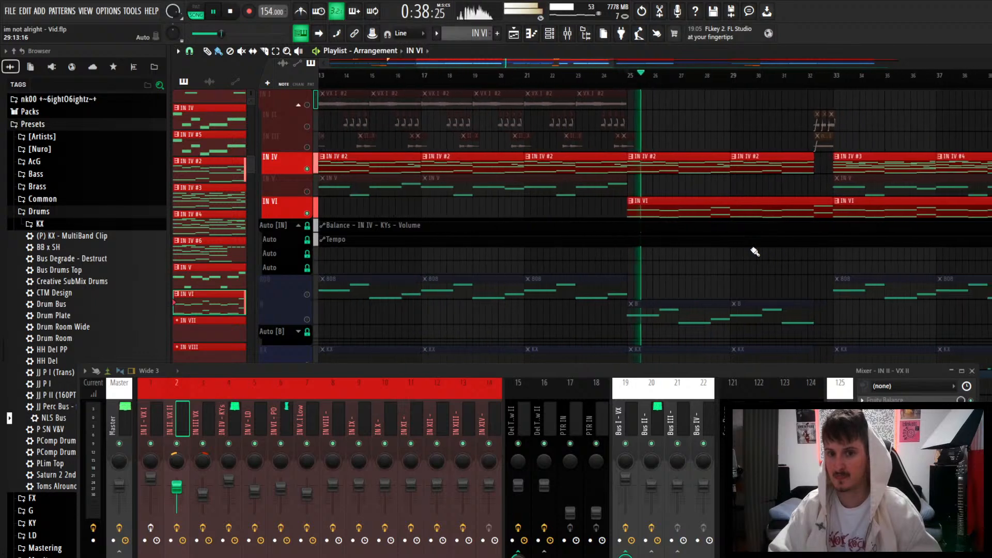
Follow the IN IV and IN VI tracks in the playlist as they play from bar 25 past bar 33, ending with playback stopped.
scroll(766, 262, "up", 1)
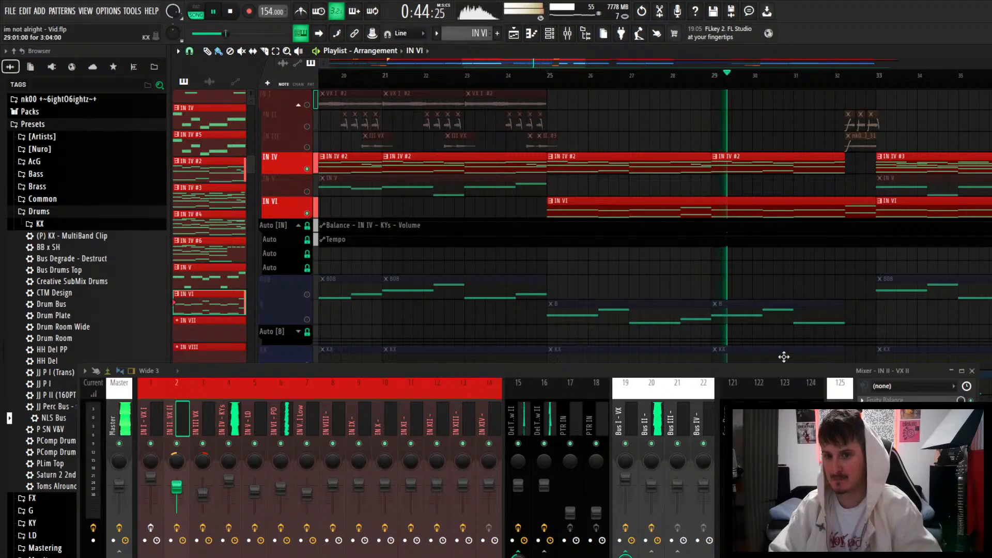
scroll(811, 260, "down", 2)
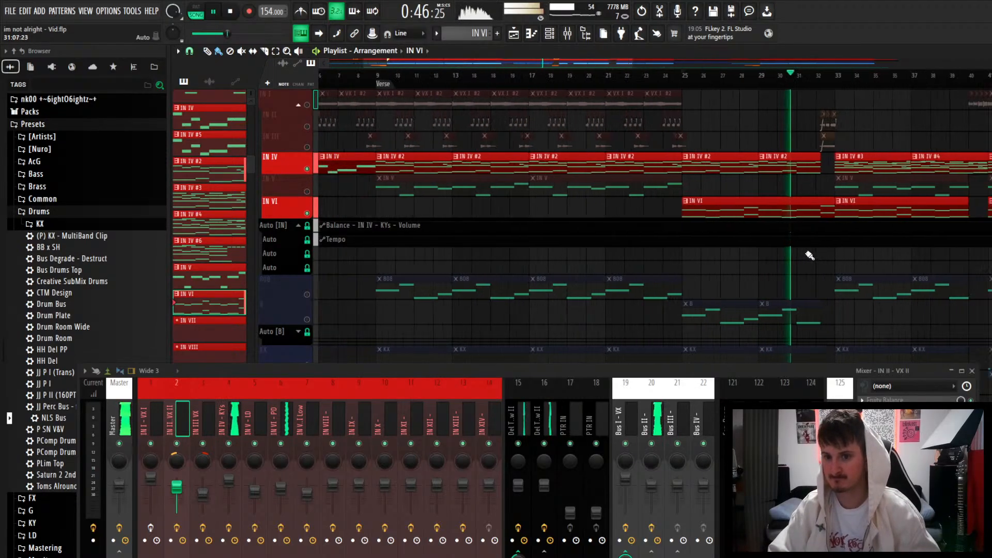
scroll(807, 256, "down", 1)
scroll(805, 253, "down", 3)
scroll(800, 251, "down", 1)
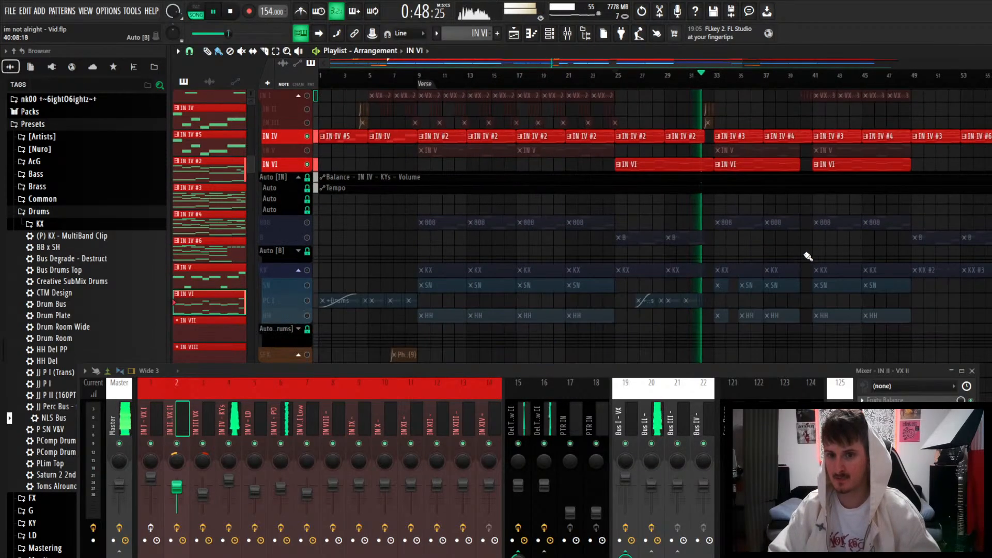
scroll(806, 256, "up", 3)
scroll(751, 263, "up", 2)
scroll(749, 269, "up", 3)
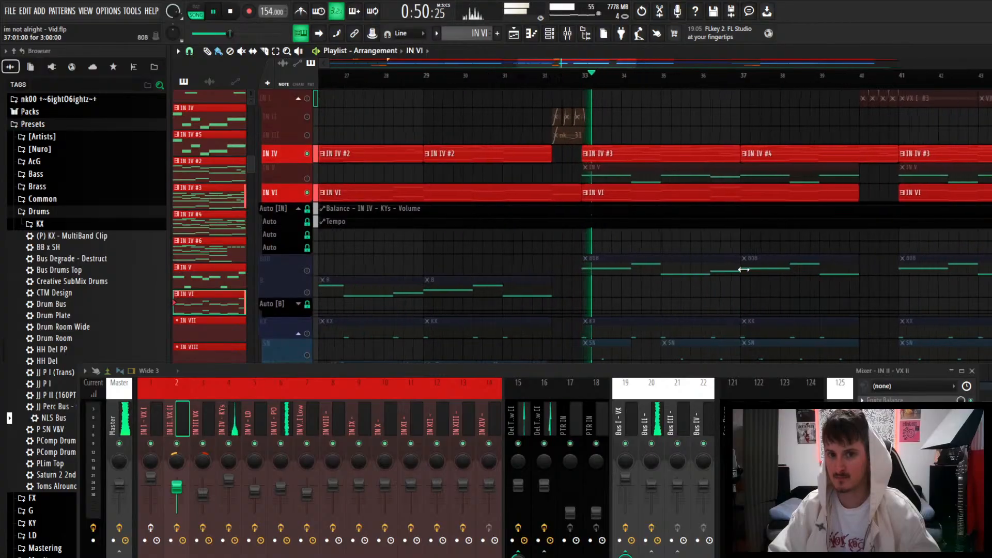
scroll(743, 268, "down", 1)
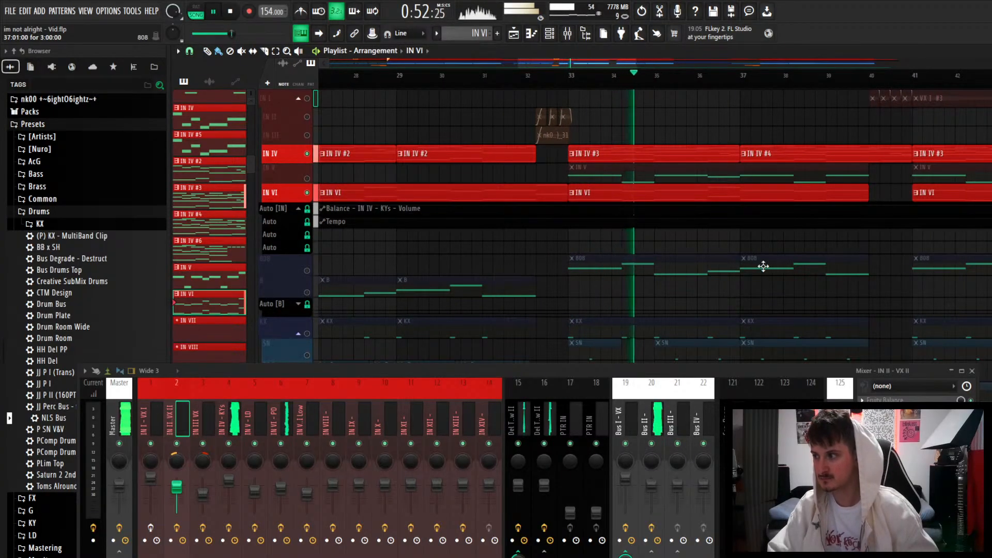
scroll(822, 247, "down", 1)
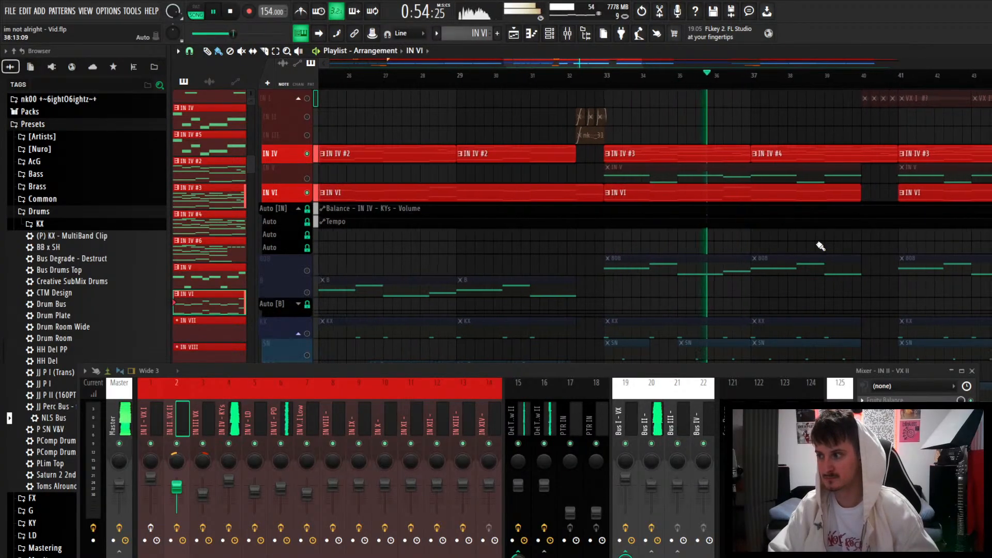
key("space")
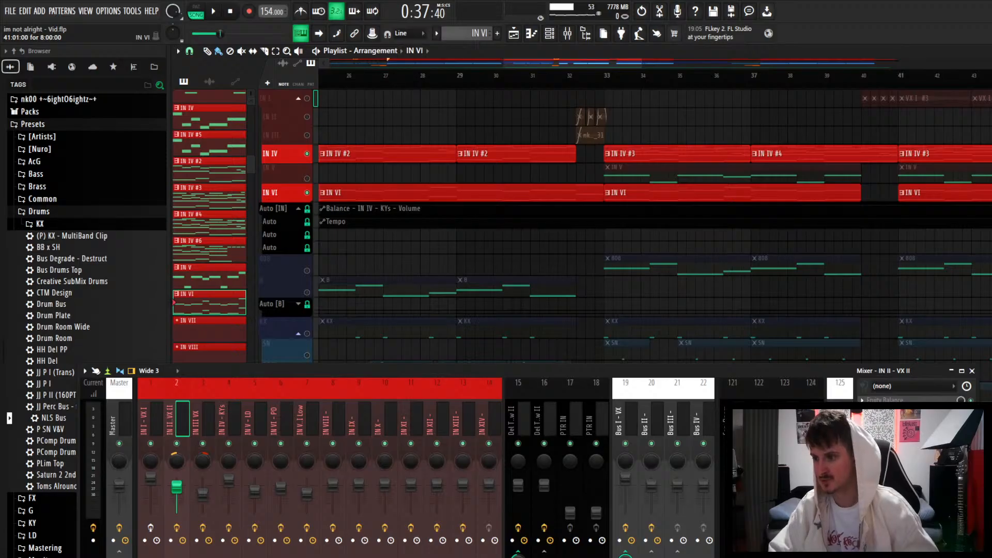
Solo the IN III track and play its audio clip just before bar 33, ending with playback stopped.
scroll(687, 279, "down", 4)
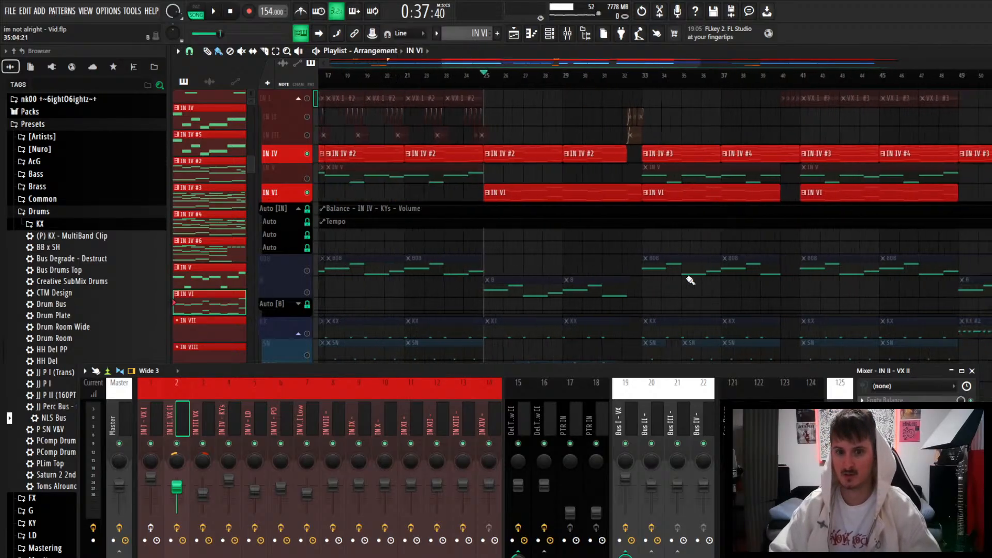
scroll(691, 281, "down", 3)
scroll(722, 272, "up", 2)
scroll(706, 276, "up", 2)
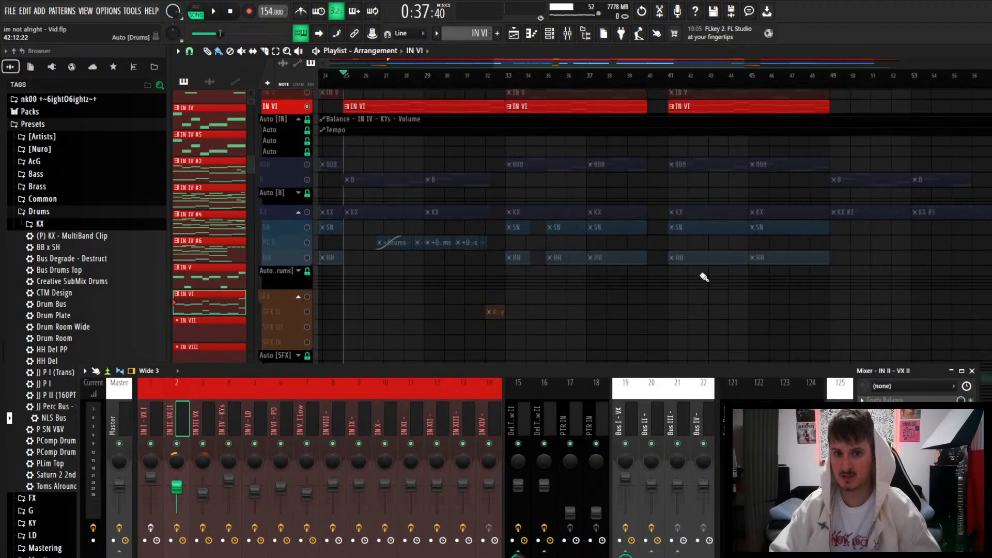
scroll(698, 277, "up", 2)
scroll(463, 248, "down", 1)
scroll(465, 217, "up", 1)
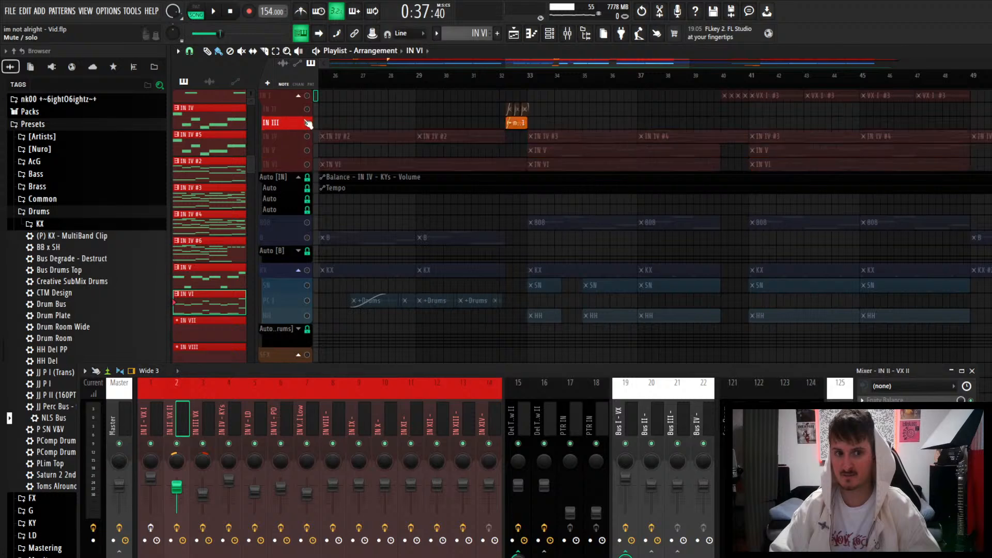
scroll(509, 186, "up", 3)
scroll(564, 219, "up", 2)
scroll(564, 218, "up", 3)
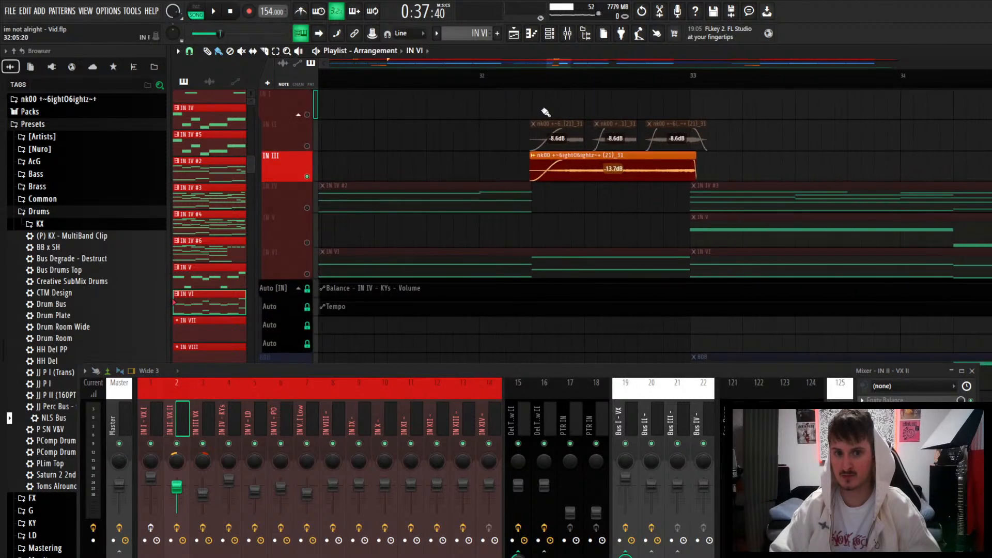
key("space")
scroll(513, 117, "down", 1)
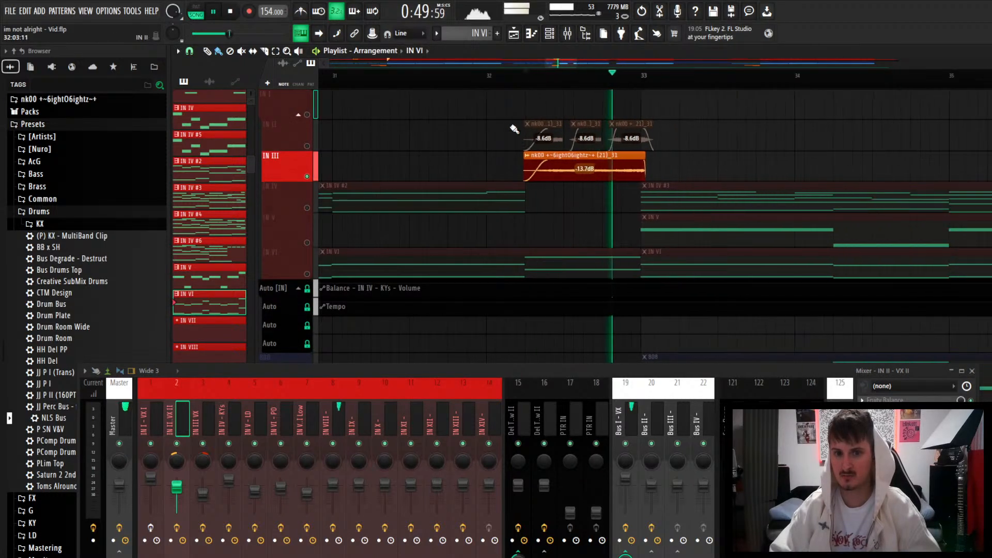
key("space")
Solo the IN II track and play its three short audio clips just before bar 33, ending with playback stopped.
scroll(627, 193, "up", 3)
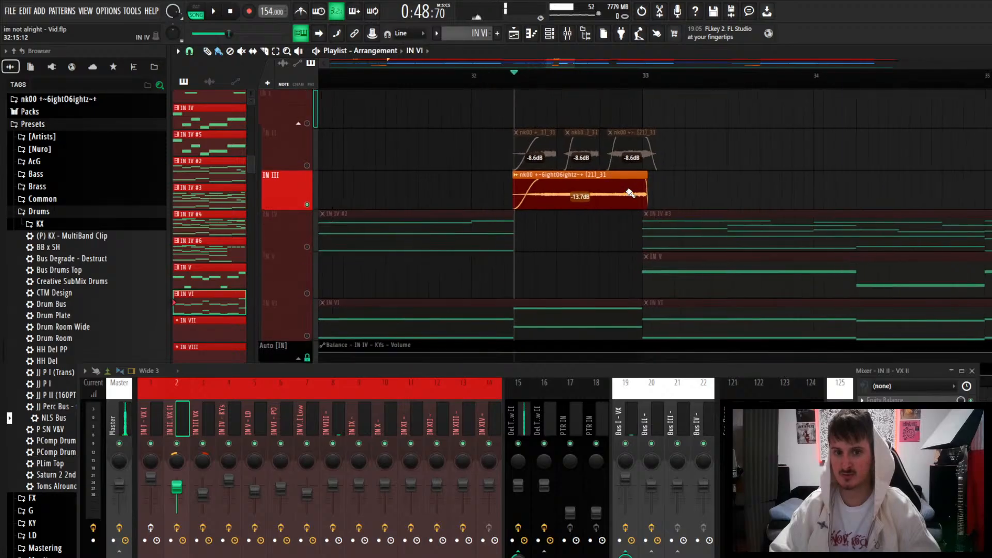
right_click(306, 165)
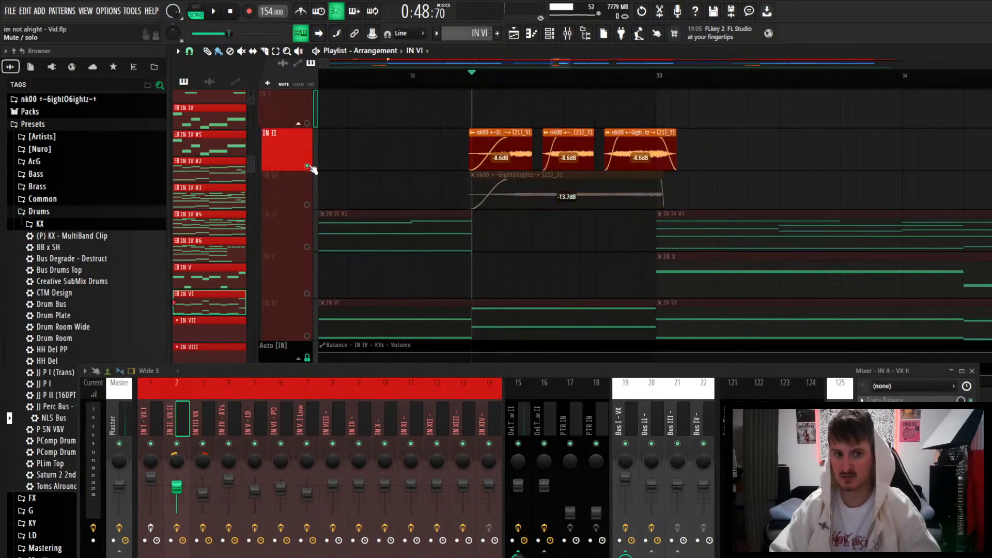
key("space")
scroll(487, 168, "down", 1)
key("space")
scroll(487, 167, "up", 1)
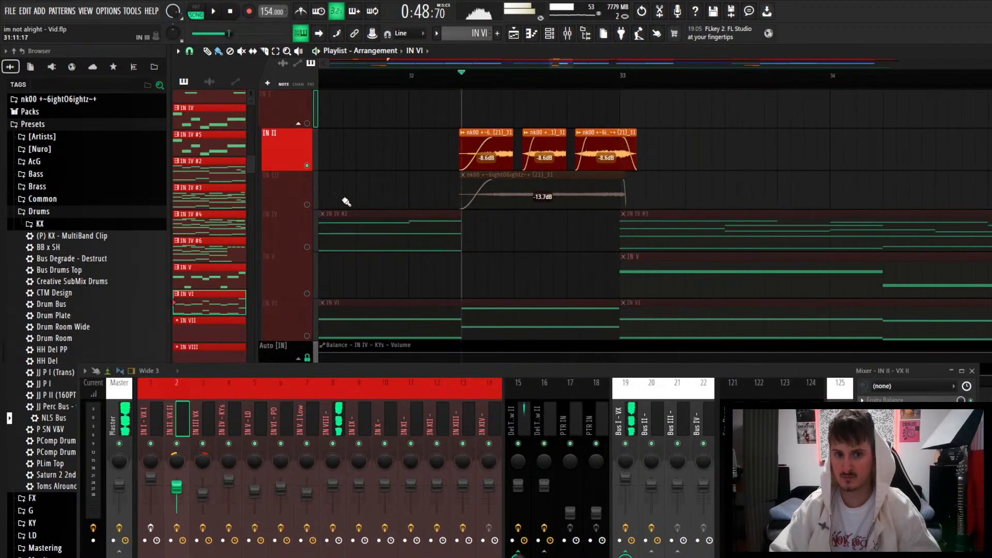
Solo IN III again and replay its single clip under the three IN II clips, ending with playback stopped.
right_click(307, 205)
scroll(512, 196, "up", 1)
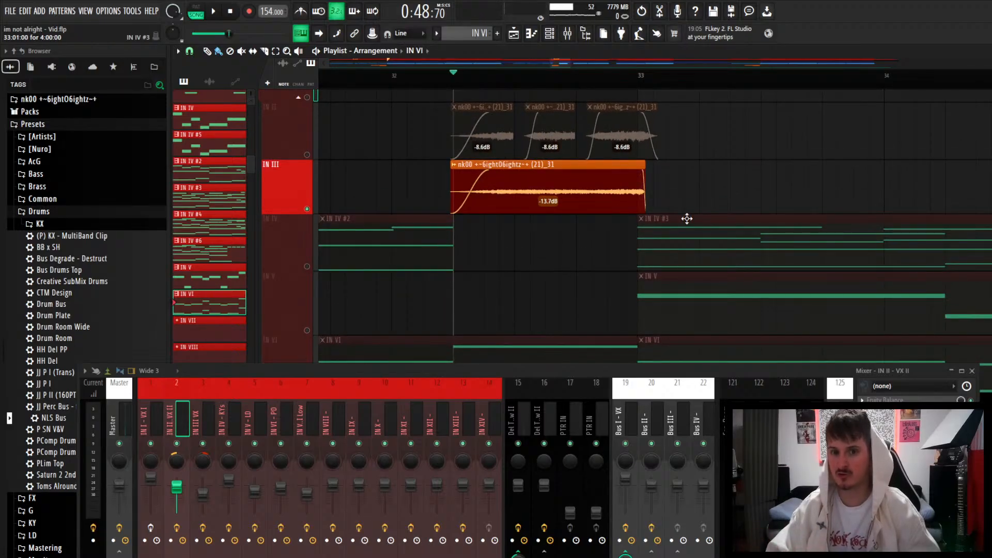
key("space")
key("space")
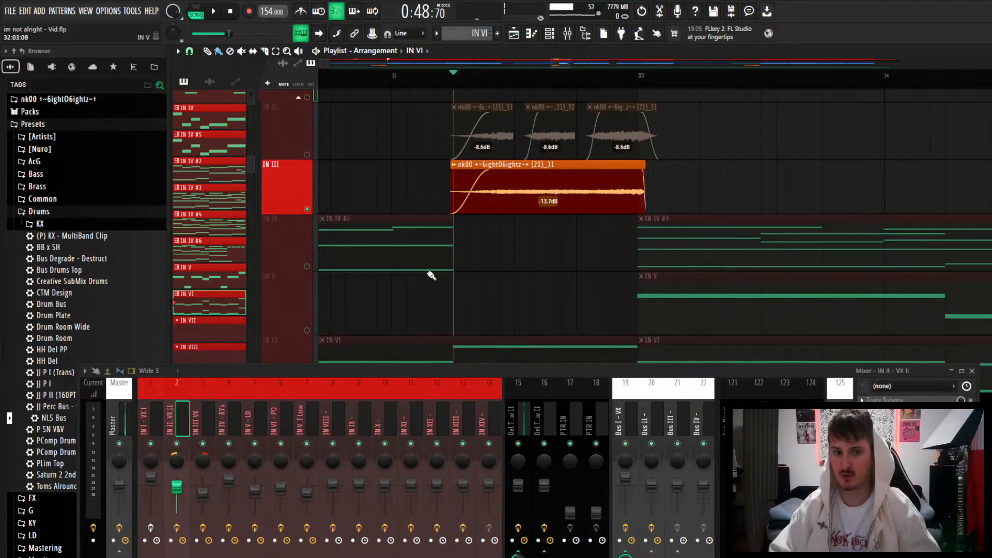
Place the playhead at the start of the IN II and IN III clips before bar 5 and unmute all tracks.
scroll(431, 276, "down", 10)
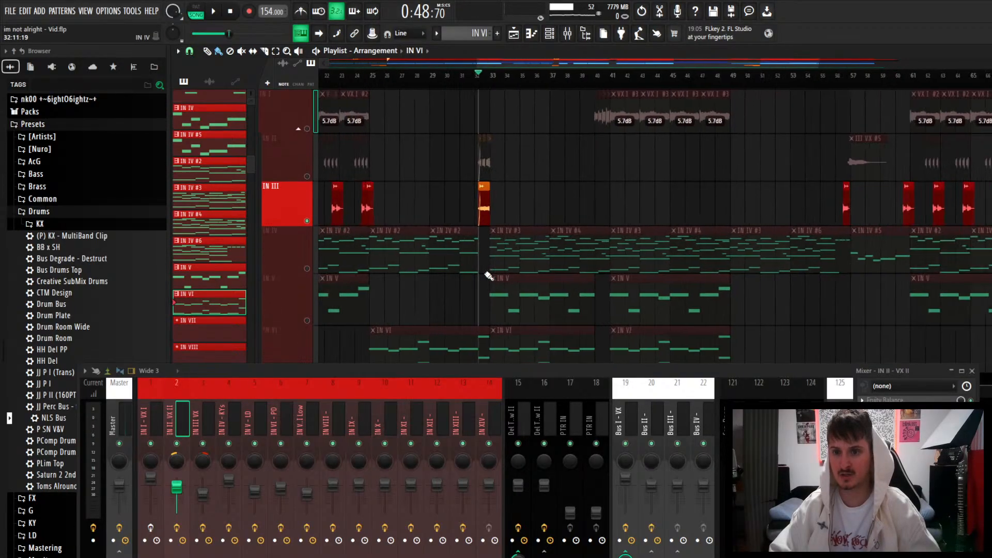
scroll(488, 275, "down", 4)
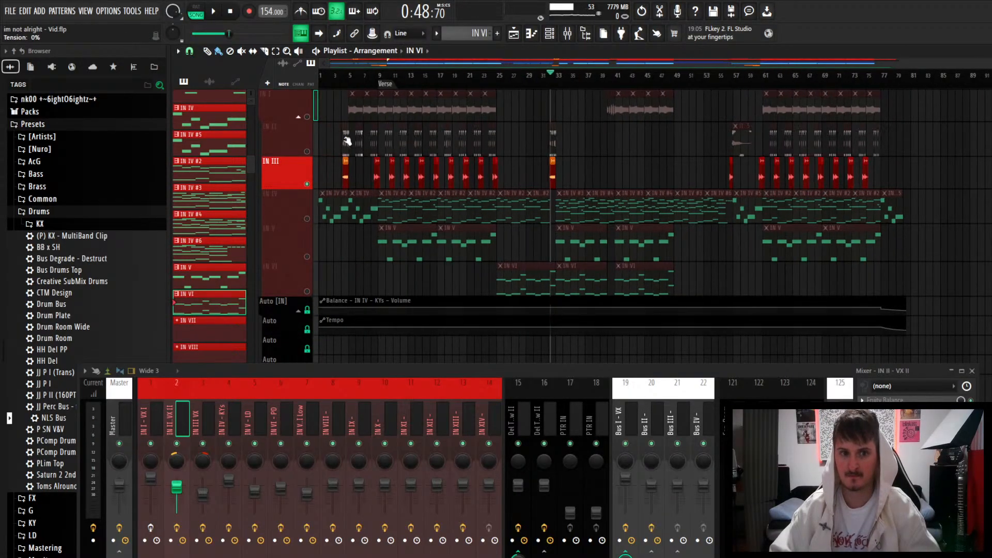
scroll(345, 140, "up", 6)
left_click(420, 75)
right_click(307, 117)
right_click(307, 117)
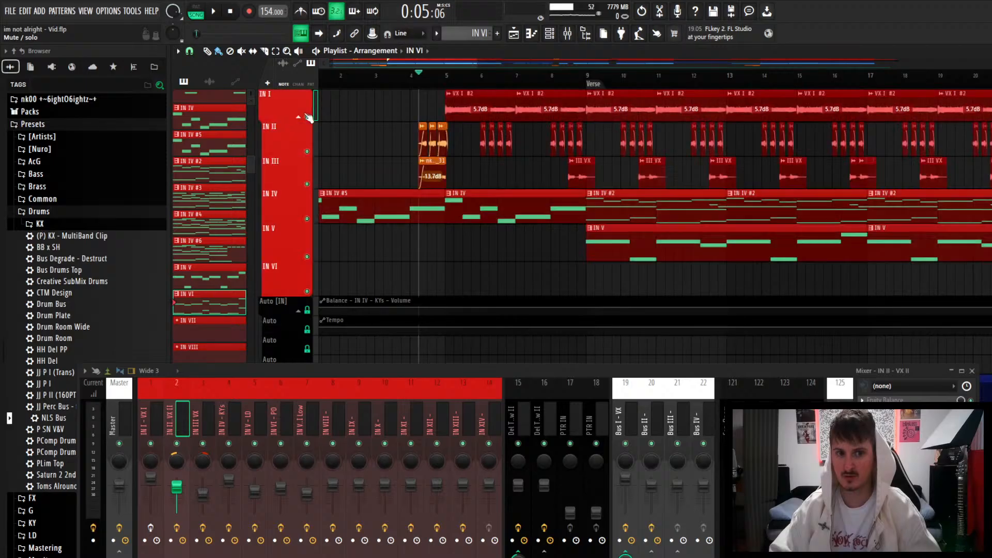
Play the full arrangement from just before bar 5 into the verse, following all tracks past bar 19, and stop playback.
scroll(468, 191, "up", 2)
scroll(469, 191, "down", 8)
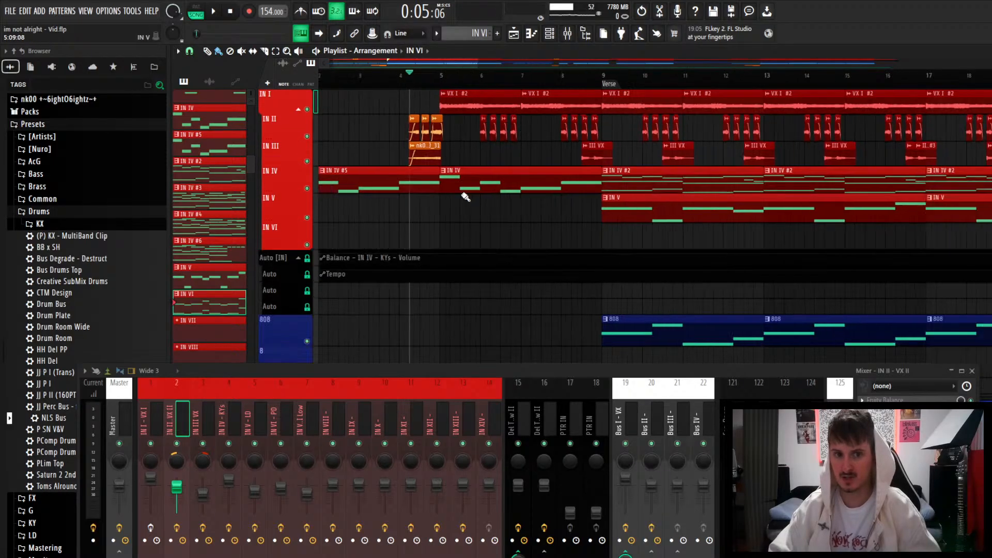
key("space")
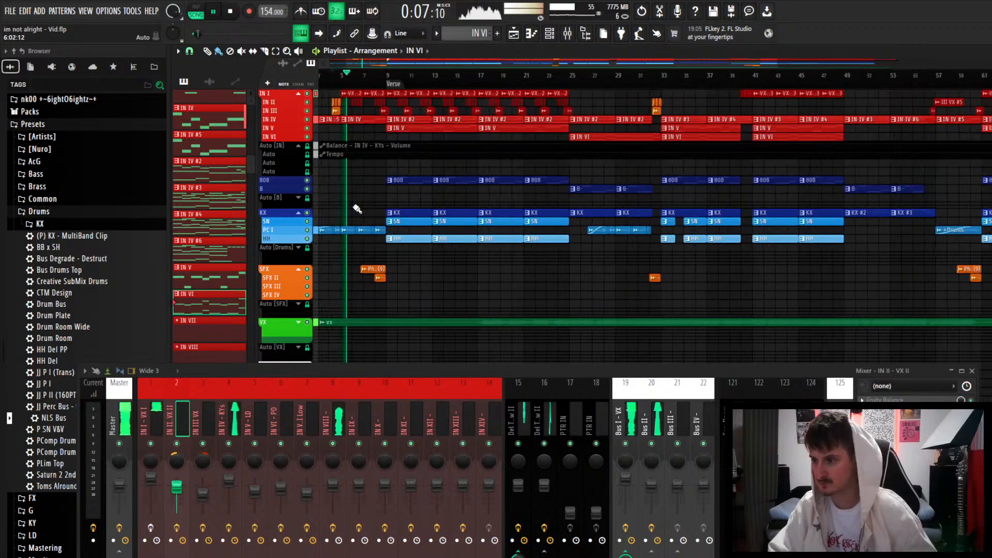
scroll(364, 205, "up", 3)
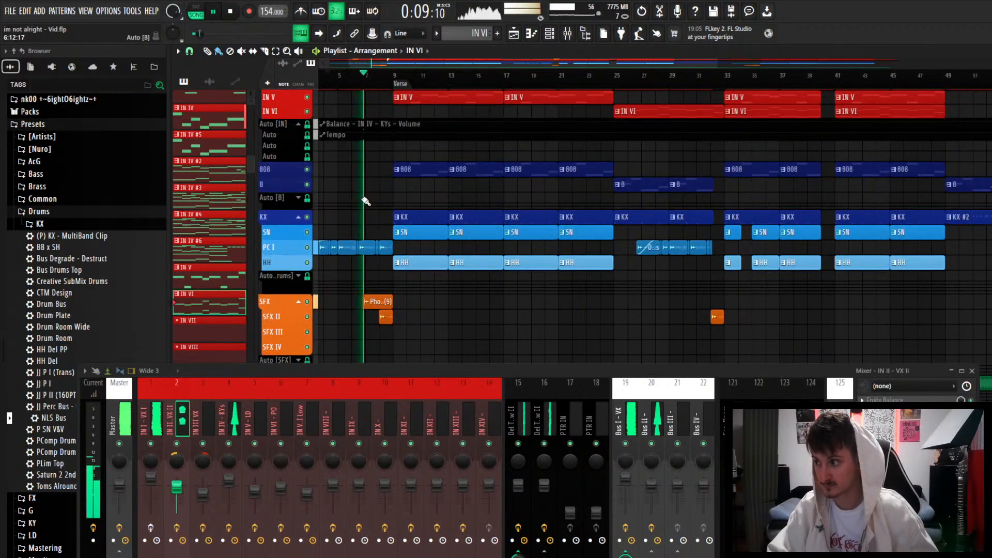
scroll(372, 205, "up", 2)
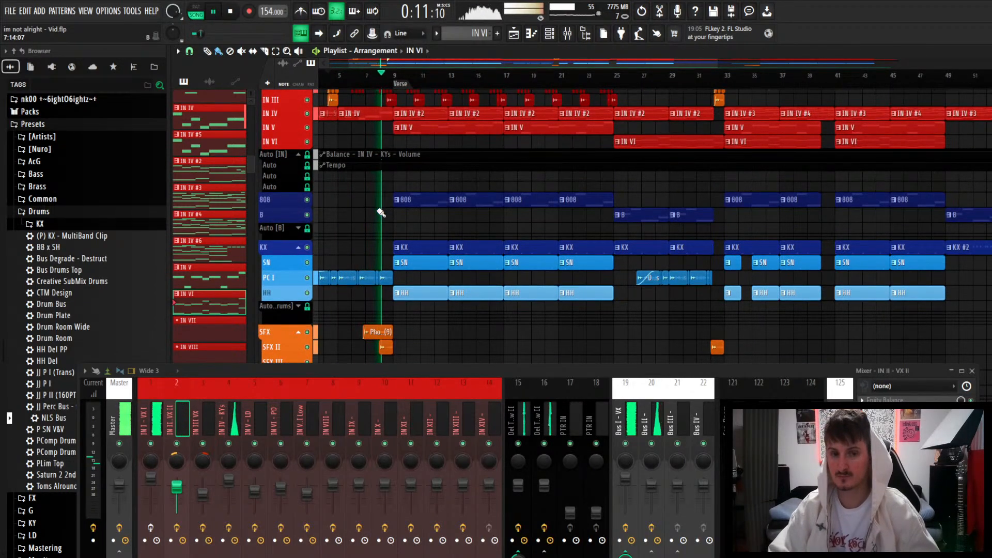
scroll(394, 224, "down", 3)
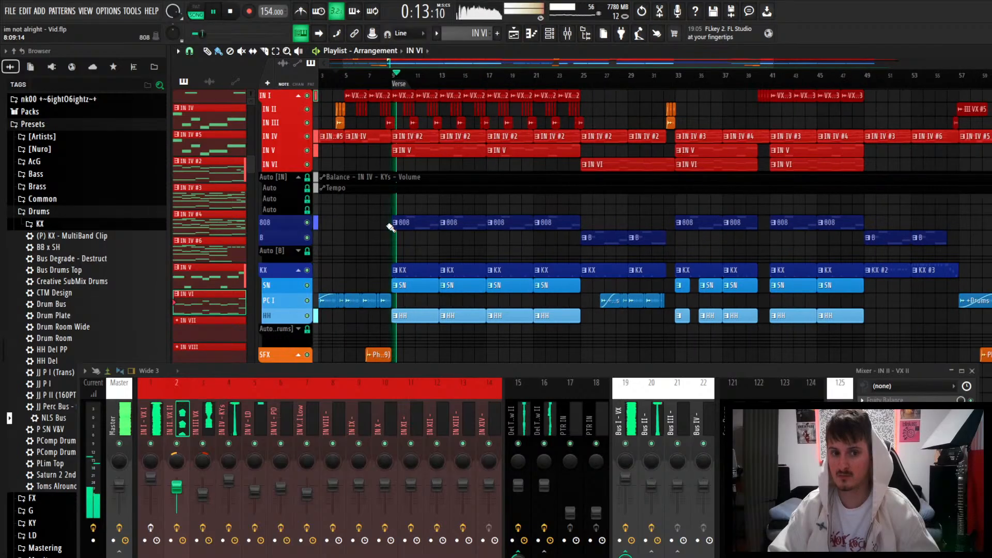
scroll(445, 283, "up", 2)
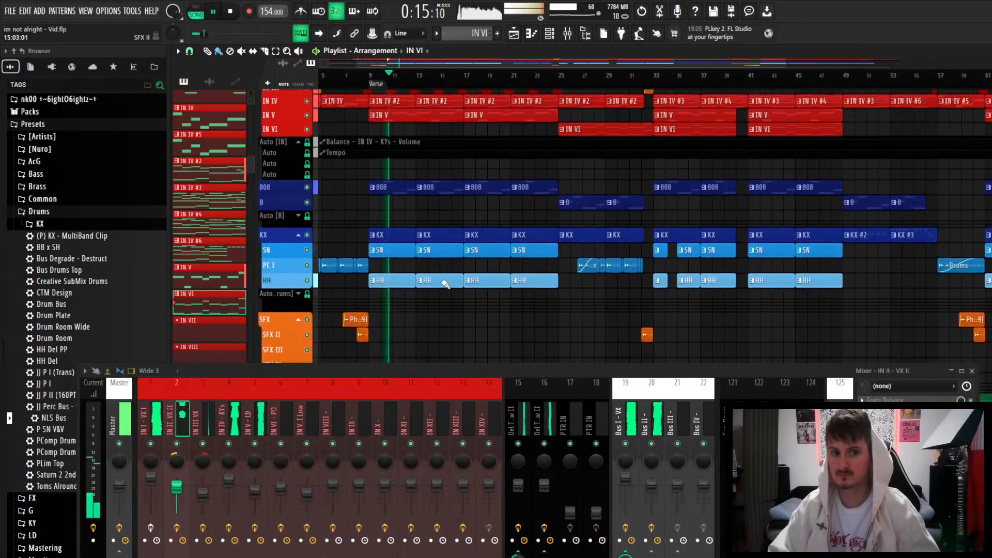
scroll(445, 284, "down", 4)
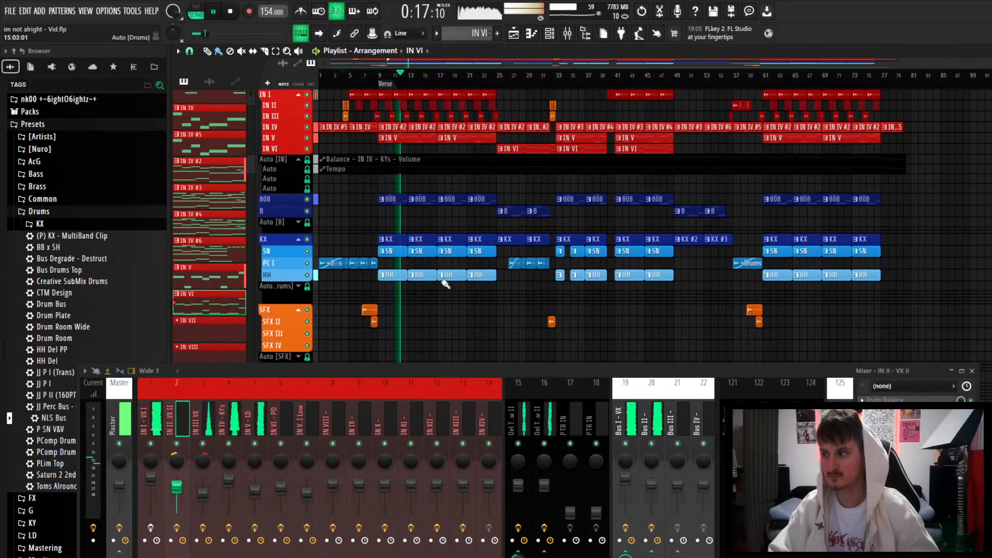
scroll(446, 283, "up", 3)
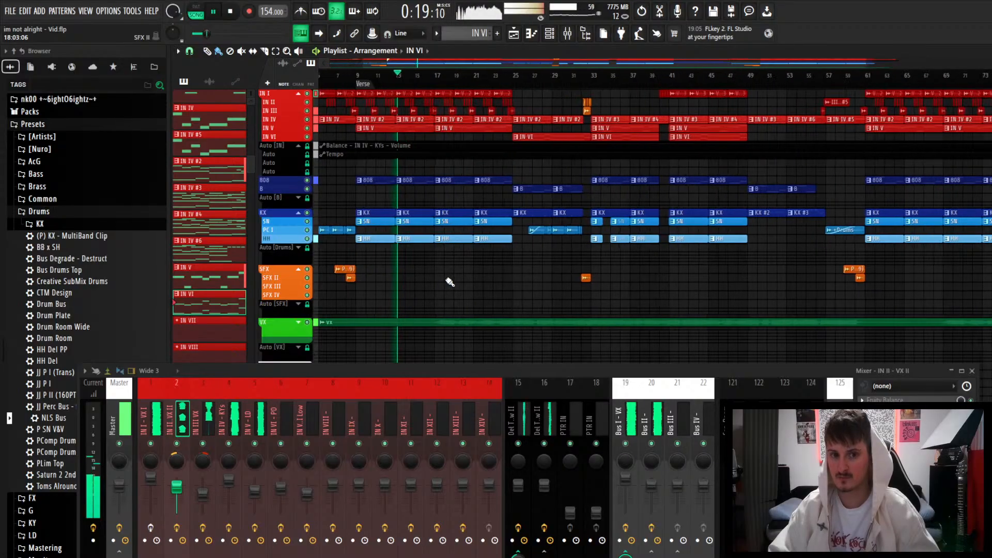
scroll(449, 282, "down", 3)
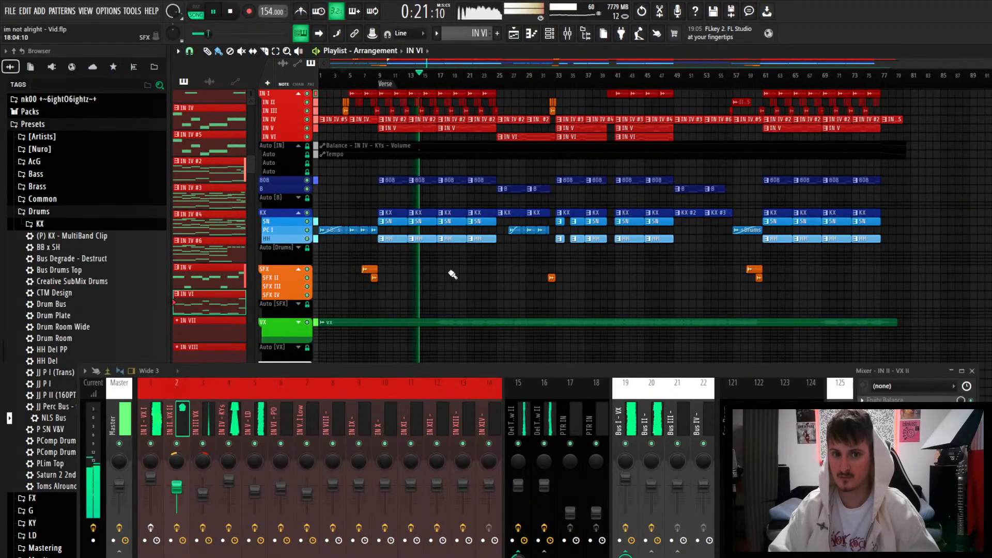
scroll(457, 271, "up", 3)
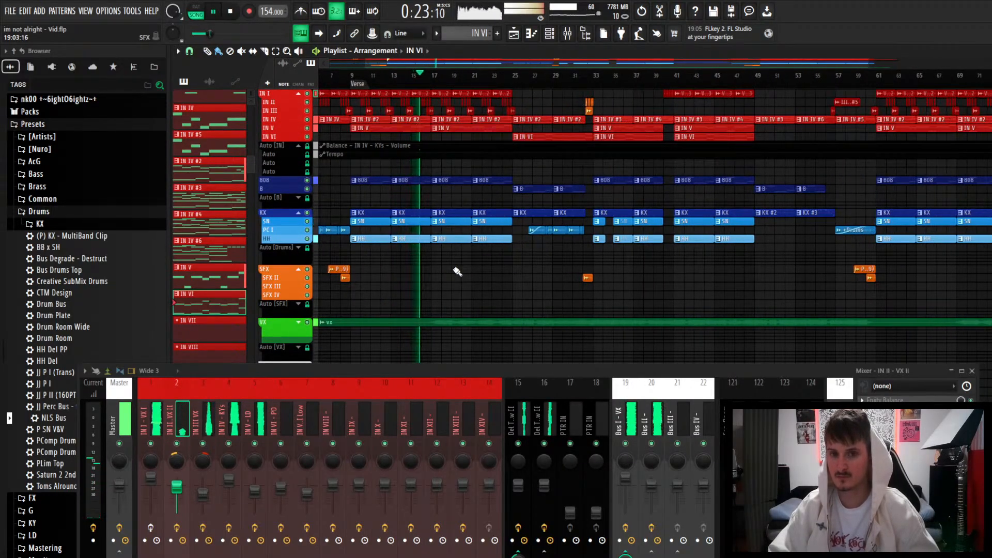
scroll(470, 274, "down", 1)
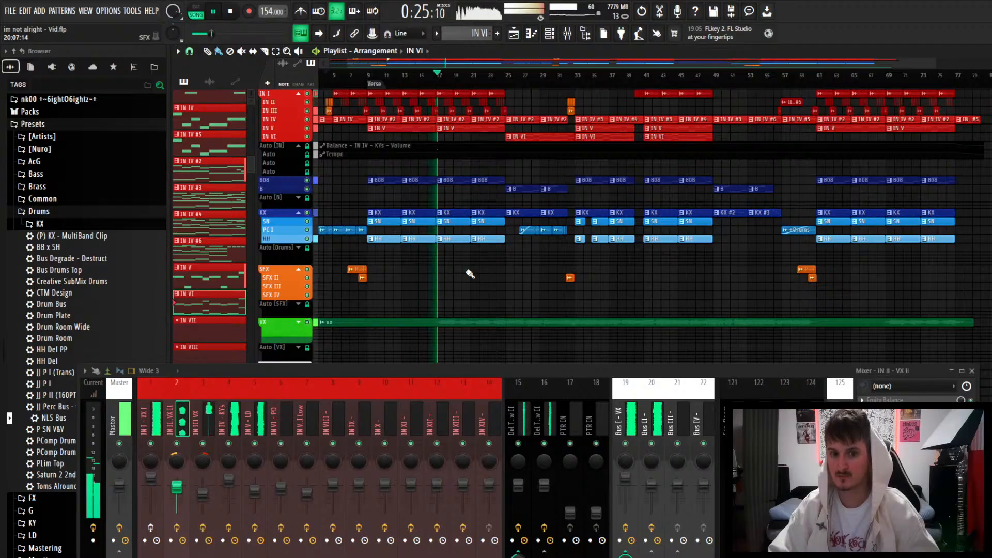
scroll(470, 274, "up", 2)
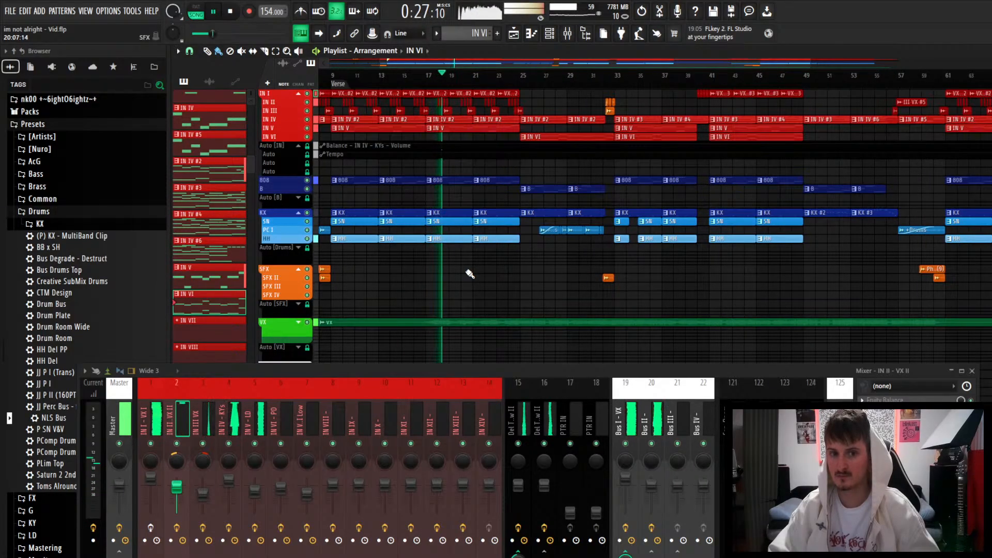
scroll(470, 274, "down", 3)
scroll(469, 274, "up", 3)
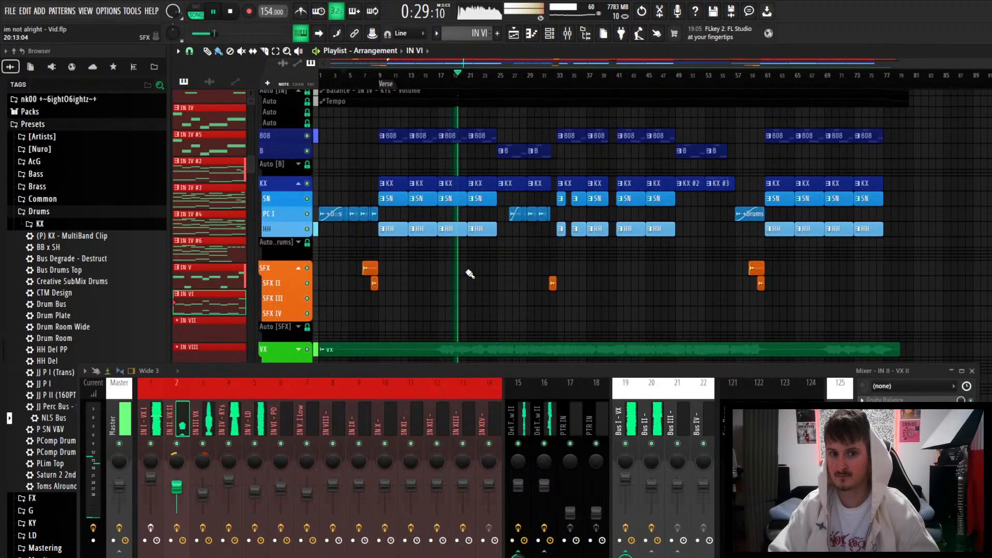
scroll(469, 274, "up", 2)
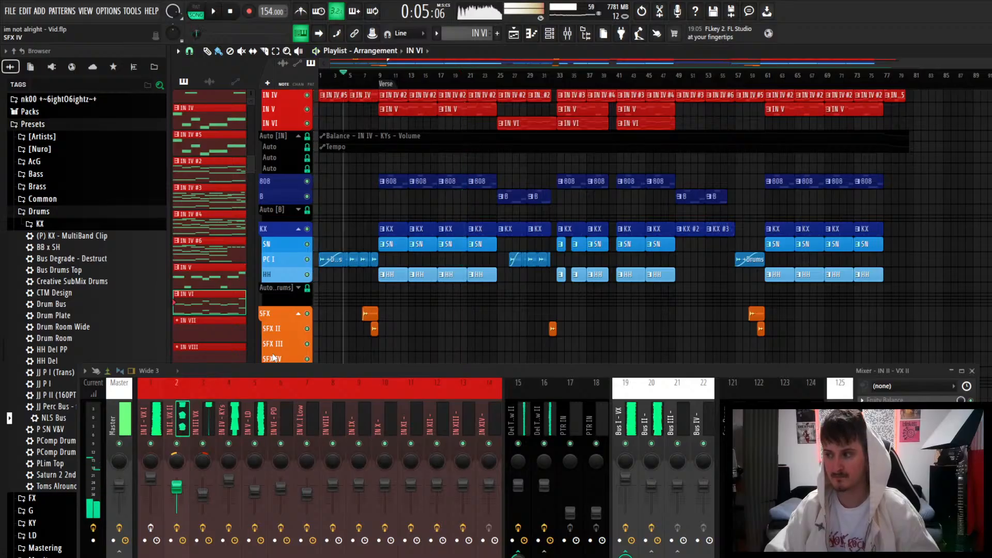
key("space")
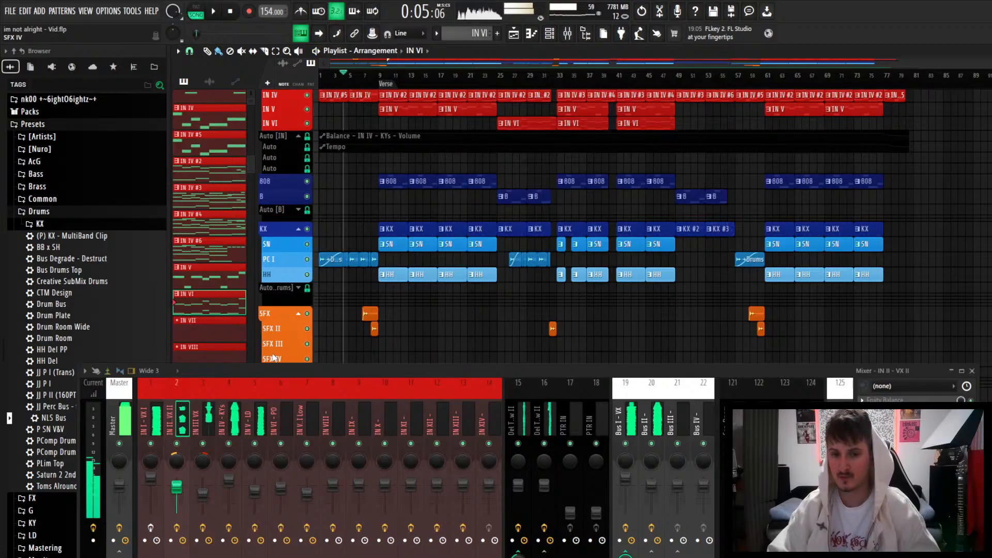
Select the Master mixer track, inspect its routing neighbours and check its SPAN Monitor analyzer.
left_click(120, 419)
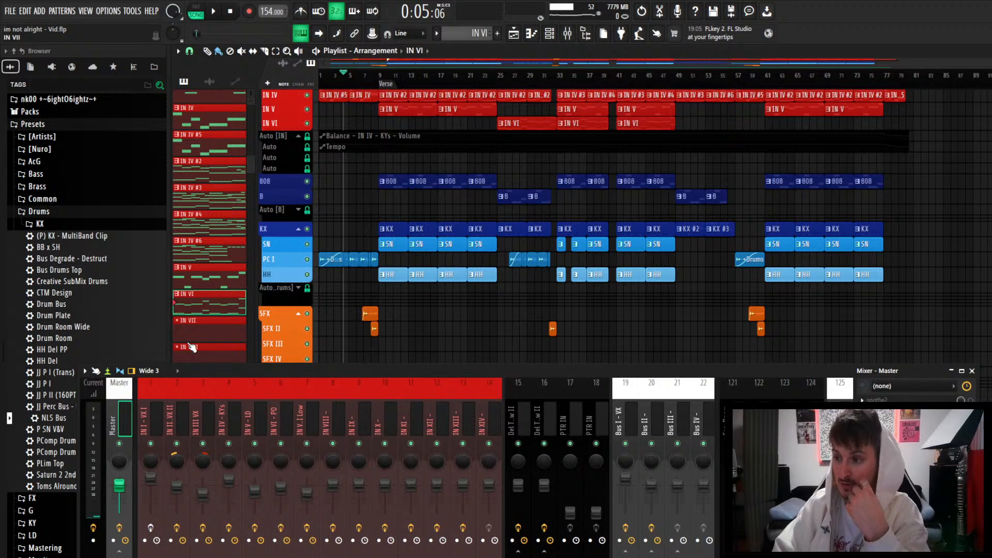
left_click_drag(544, 364, 532, 283)
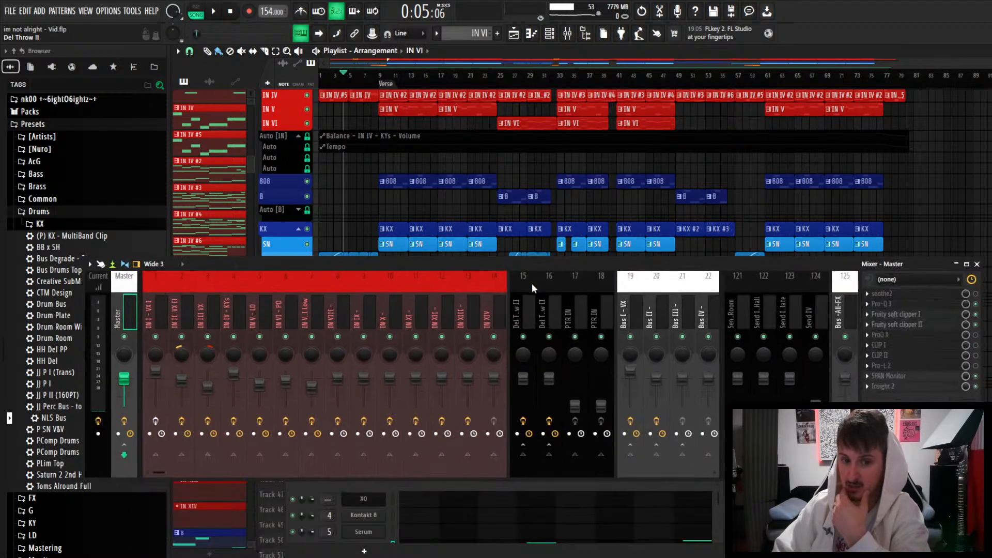
scroll(526, 291, "down", 6)
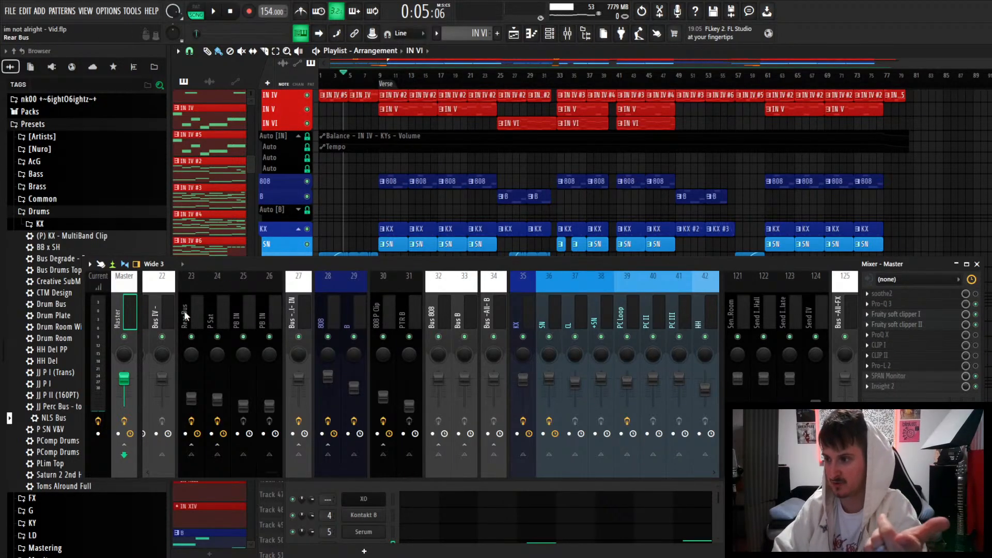
left_click(900, 381)
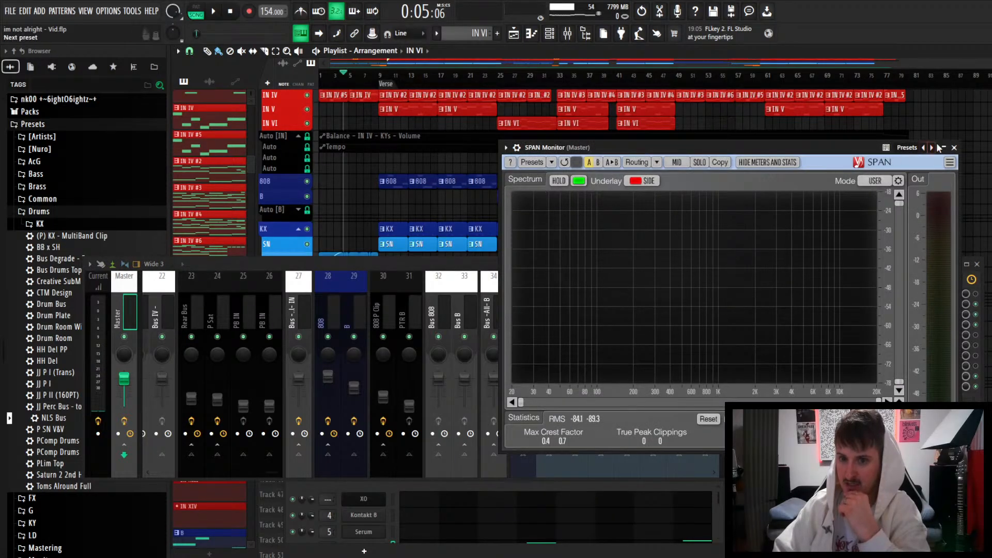
left_click(954, 147)
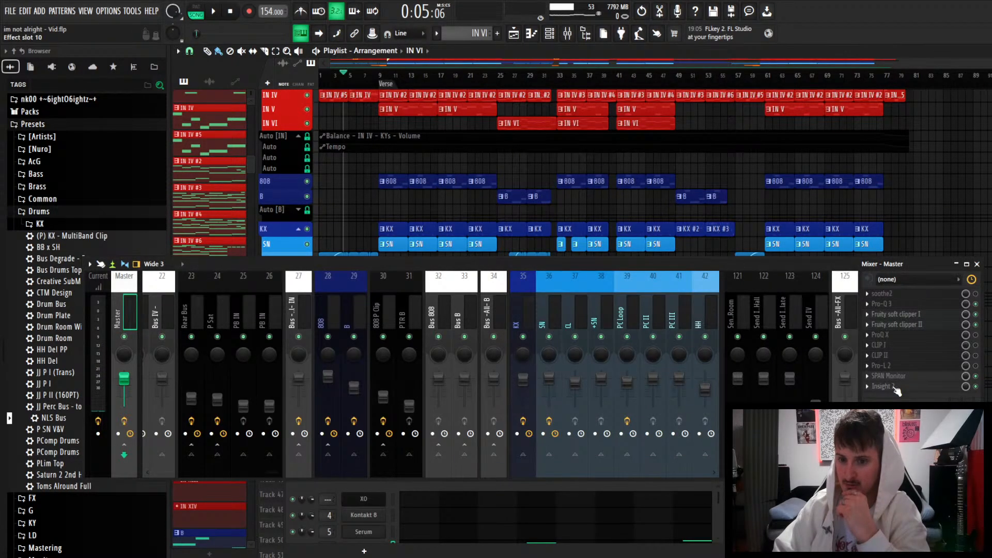
Measure the master's loudness in Insight 2 while playing the track from the Verse marker.
left_click(889, 388)
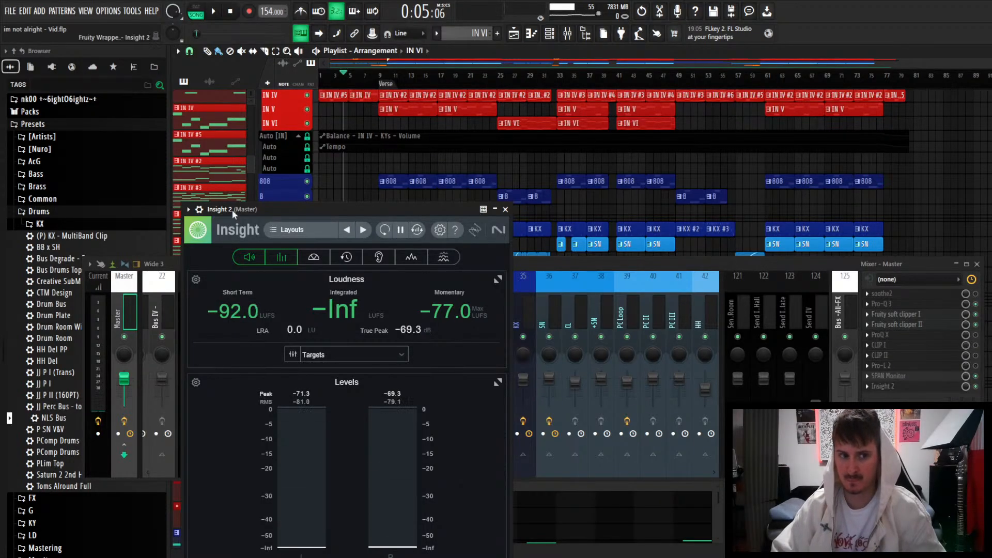
left_click(188, 209)
left_click(436, 232)
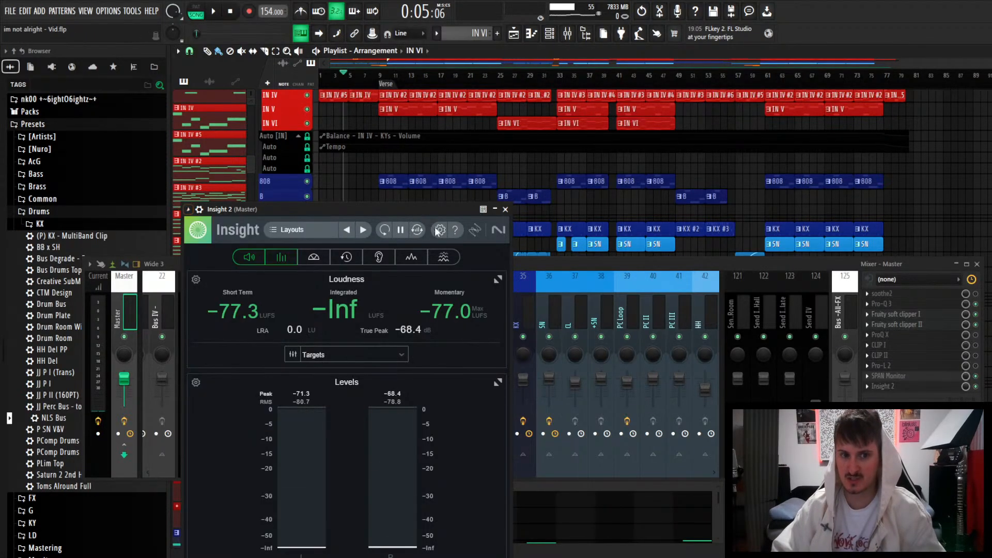
left_click_drag(431, 212, 457, 264)
left_click(378, 79)
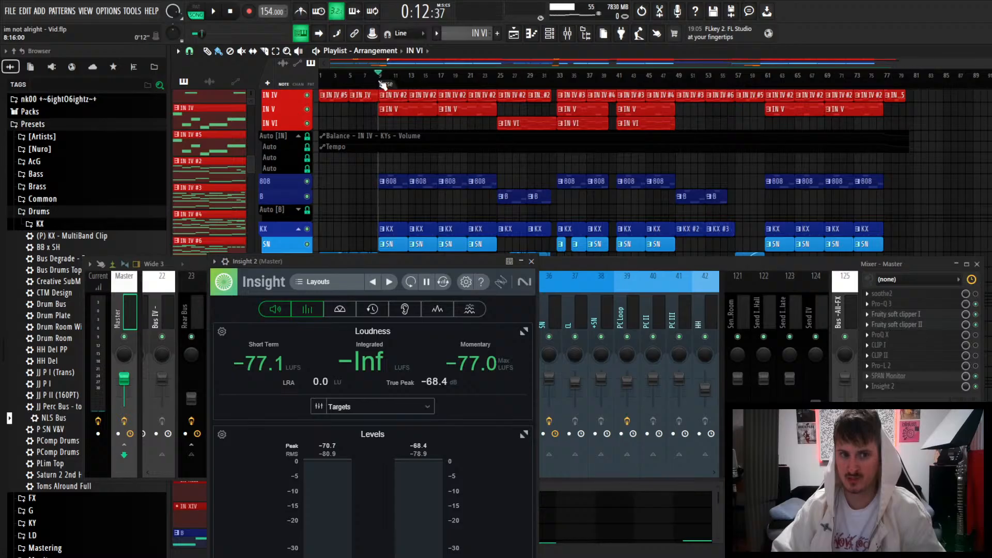
key("space")
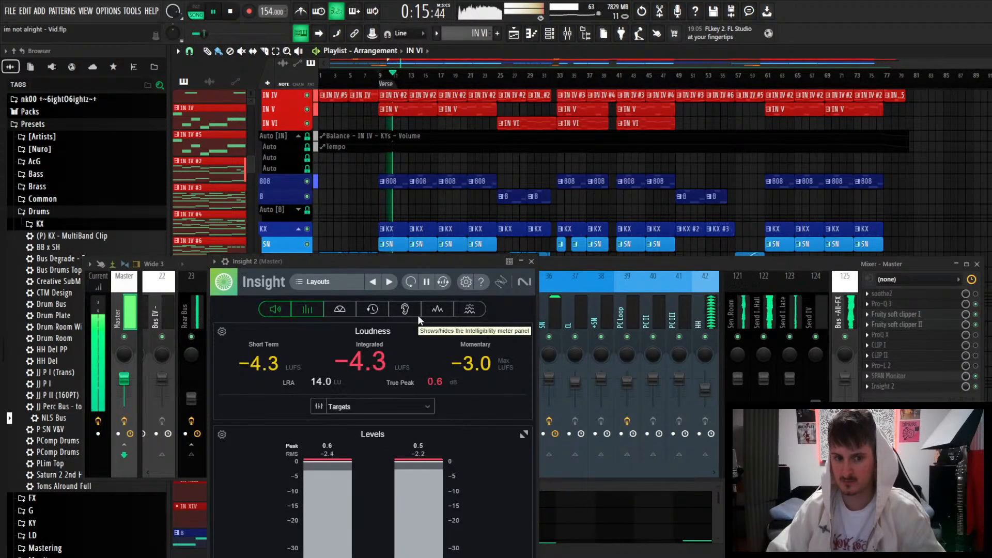
key("space")
left_click_drag(435, 261, 505, 182)
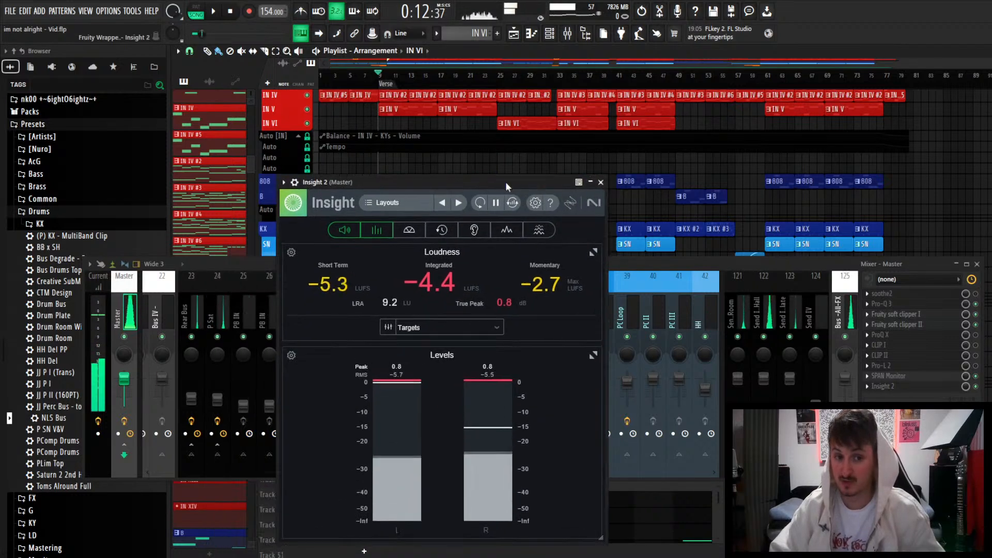
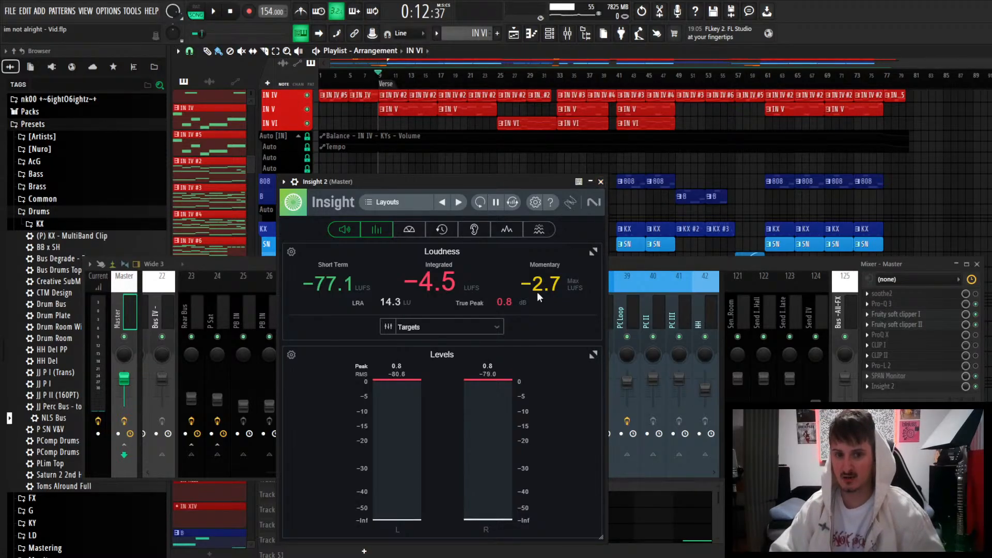
left_click(601, 182)
Place the IM NOT ALRIGHT MM WAV from the MM project folder in the playlist after the arrangement.
left_click_drag(466, 269, 465, 434)
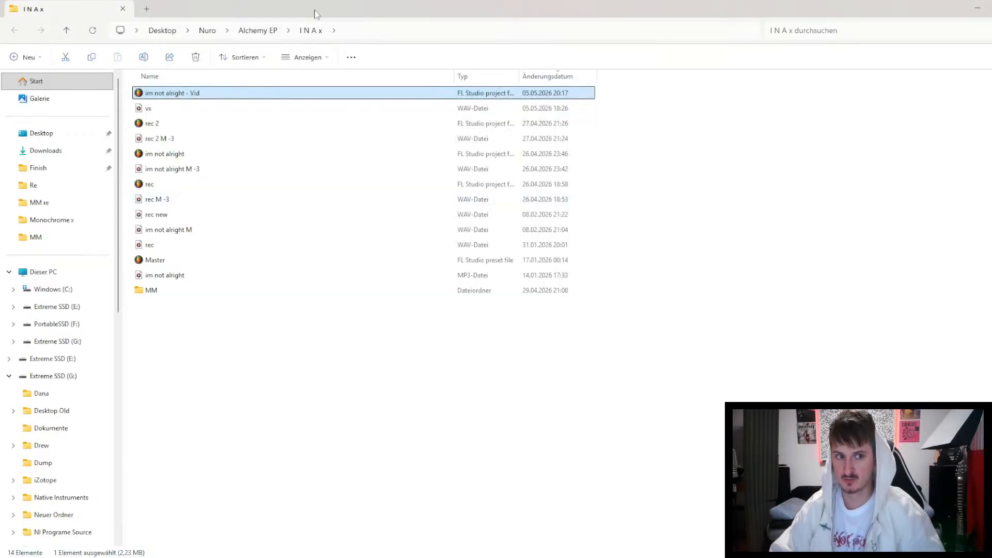
double_click(164, 291)
double_click(306, 6)
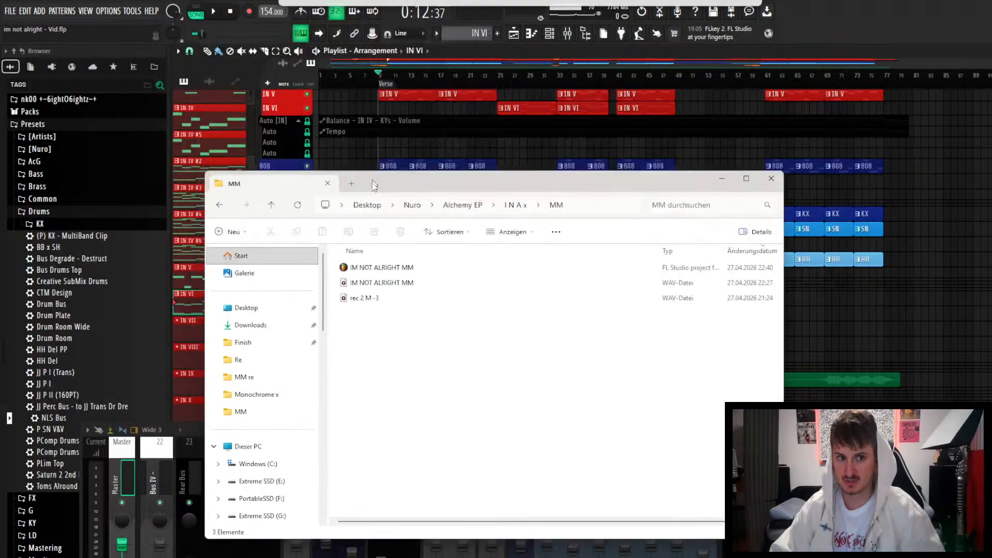
left_click_drag(361, 347, 908, 292)
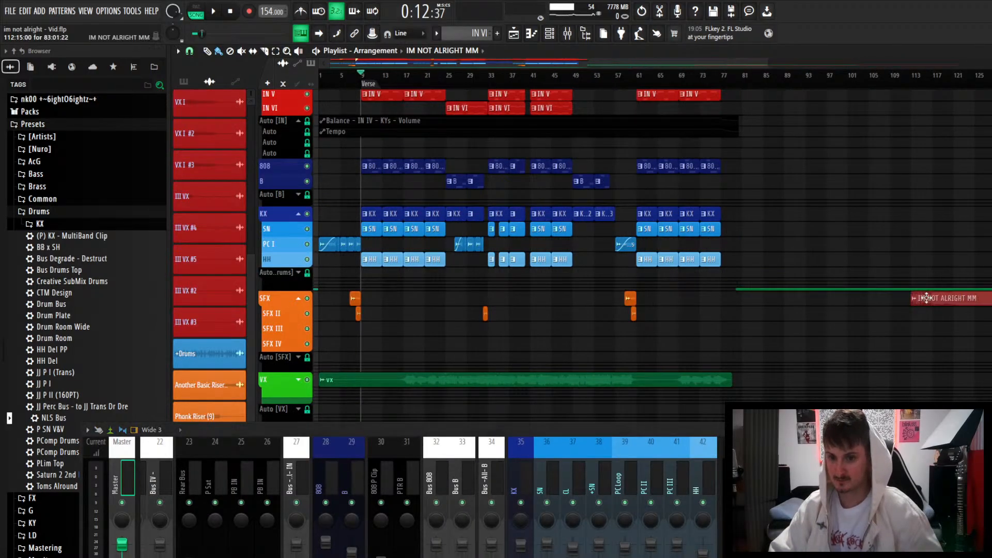
Lower the IM NOT ALRIGHT MM clip's volume to -3.8 dB.
scroll(919, 289, "up", 5)
scroll(908, 350, "up", 3)
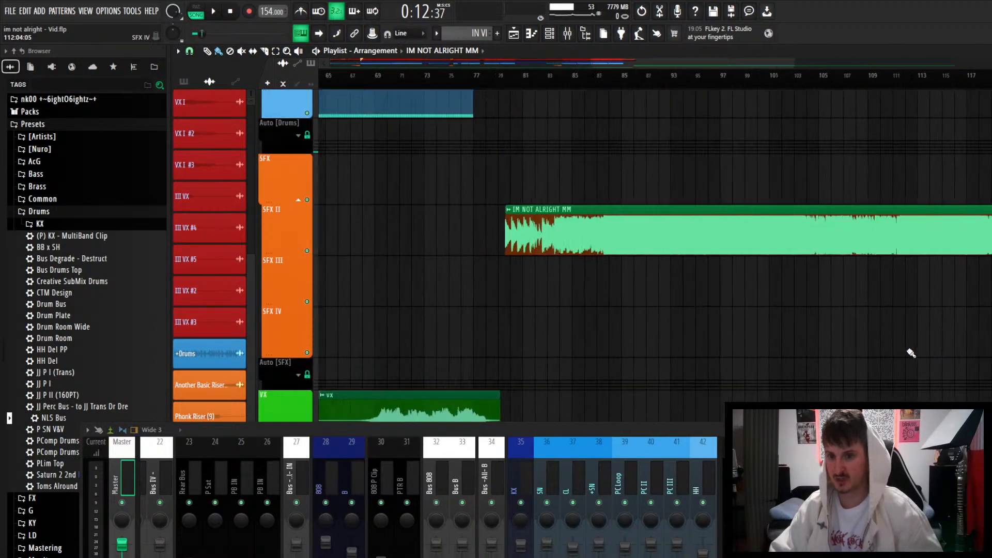
scroll(870, 354, "down", 3)
scroll(904, 321, "up", 5)
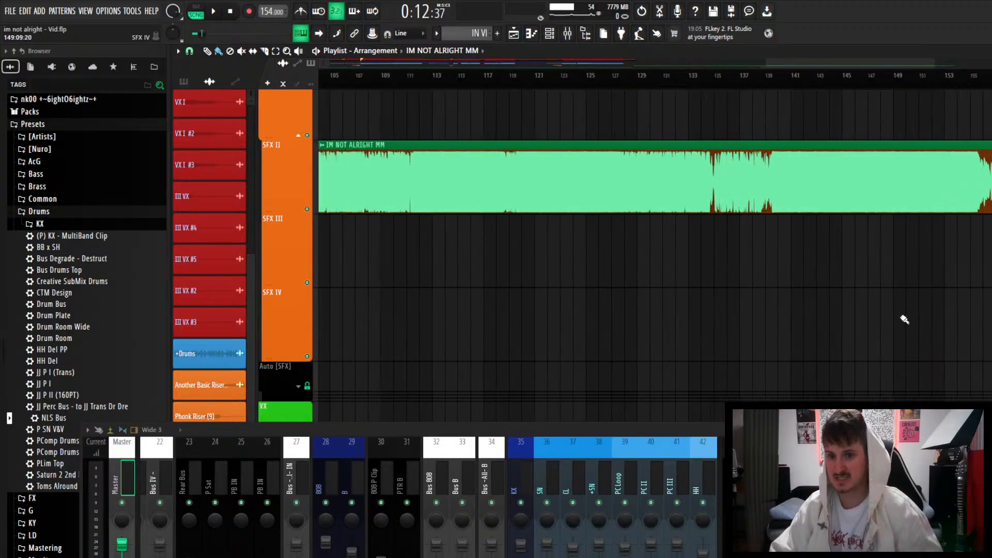
scroll(808, 365, "up", 3)
scroll(812, 365, "down", 2)
scroll(827, 360, "up", 3)
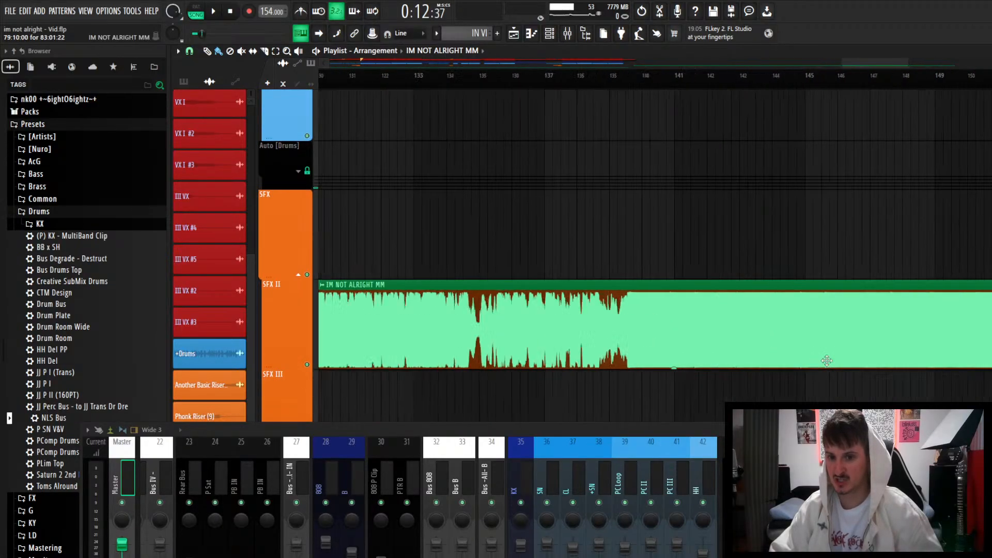
scroll(827, 361, "up", 4)
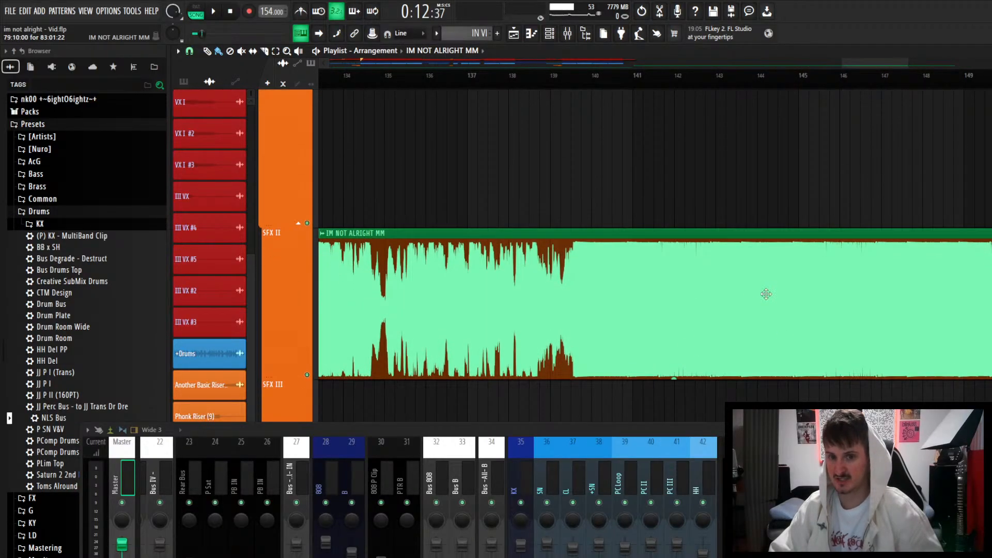
left_click_drag(677, 380, 676, 402)
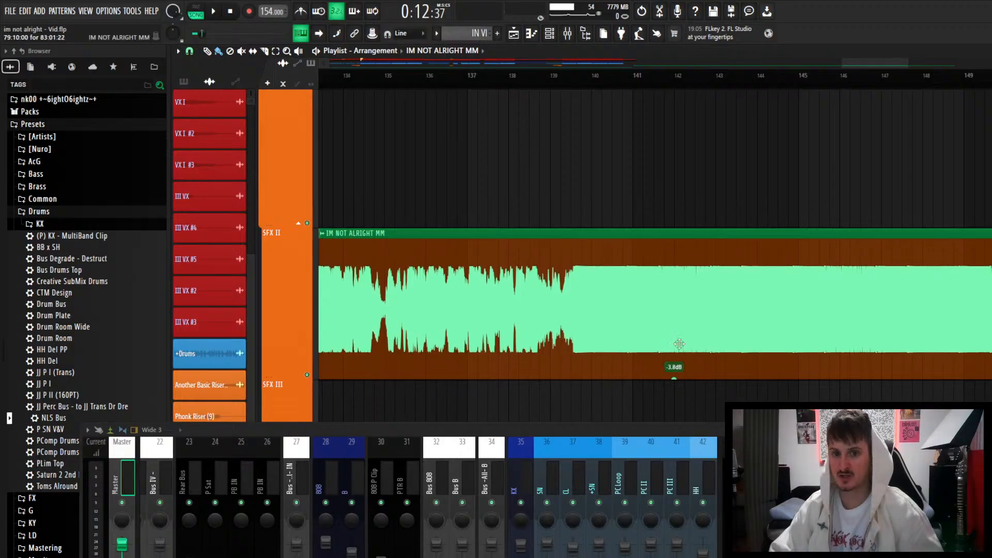
Examine the peaks of the IM NOT ALRIGHT MM waveform up close and across the whole song.
scroll(681, 338, "down", 6)
scroll(800, 324, "up", 4)
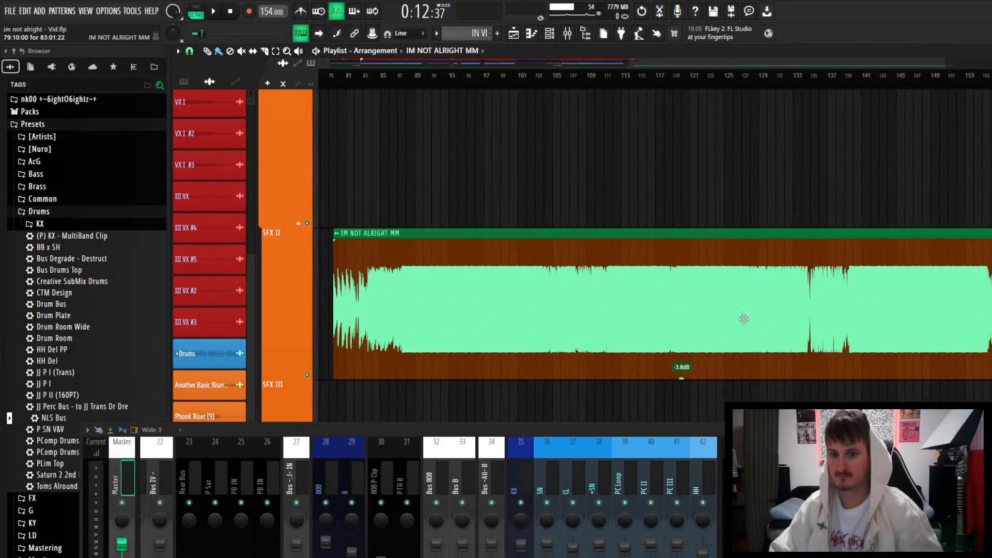
scroll(710, 321, "up", 8)
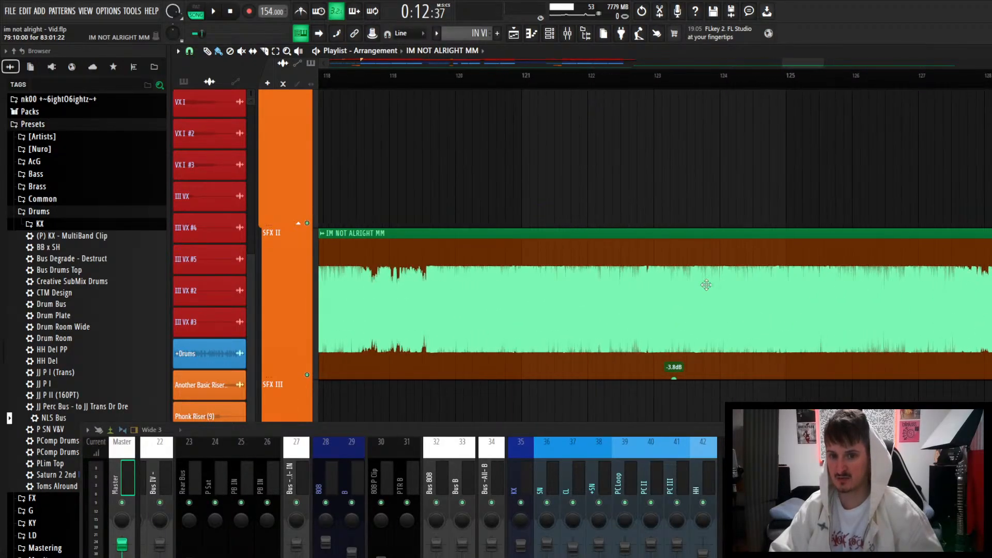
scroll(694, 286, "down", 8)
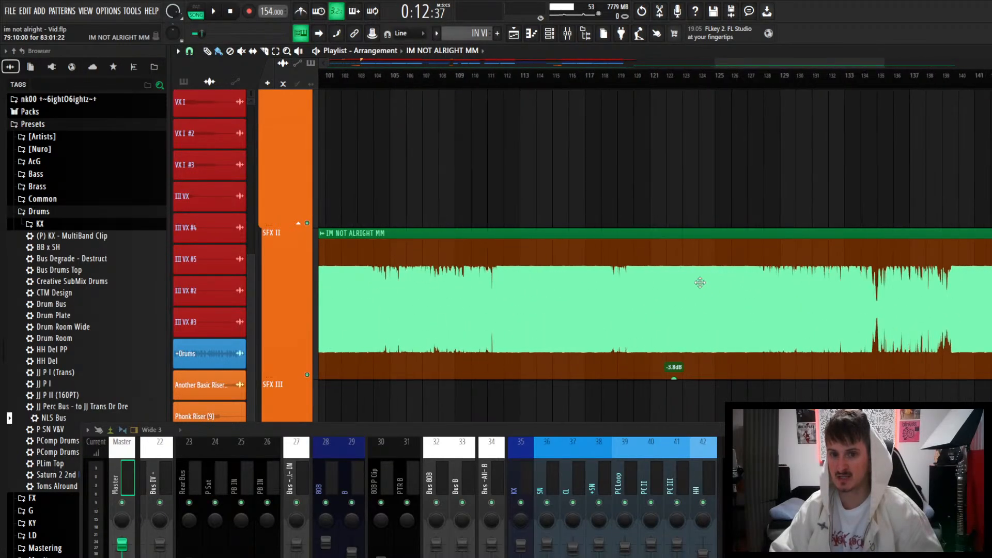
scroll(671, 276, "up", 4)
scroll(588, 265, "up", 2)
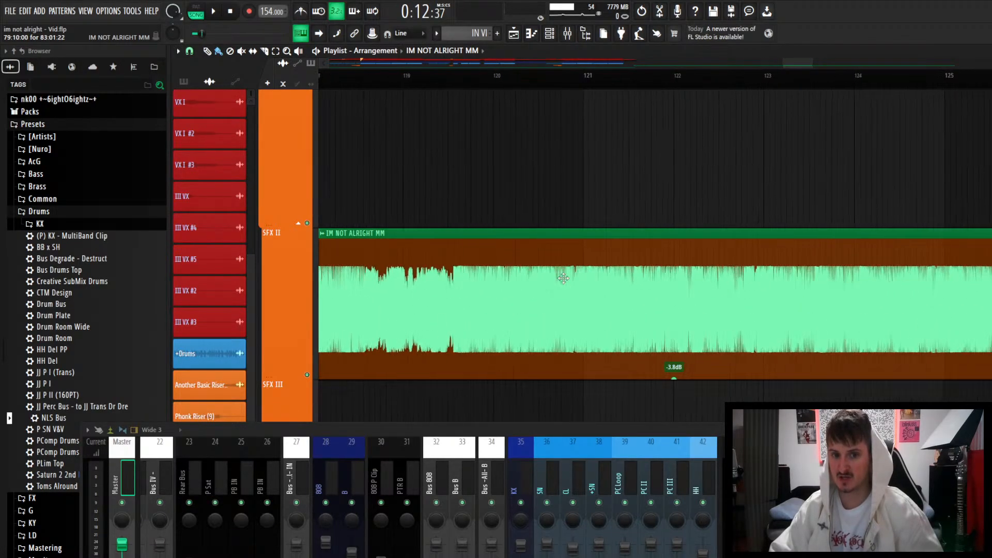
scroll(597, 274, "down", 15)
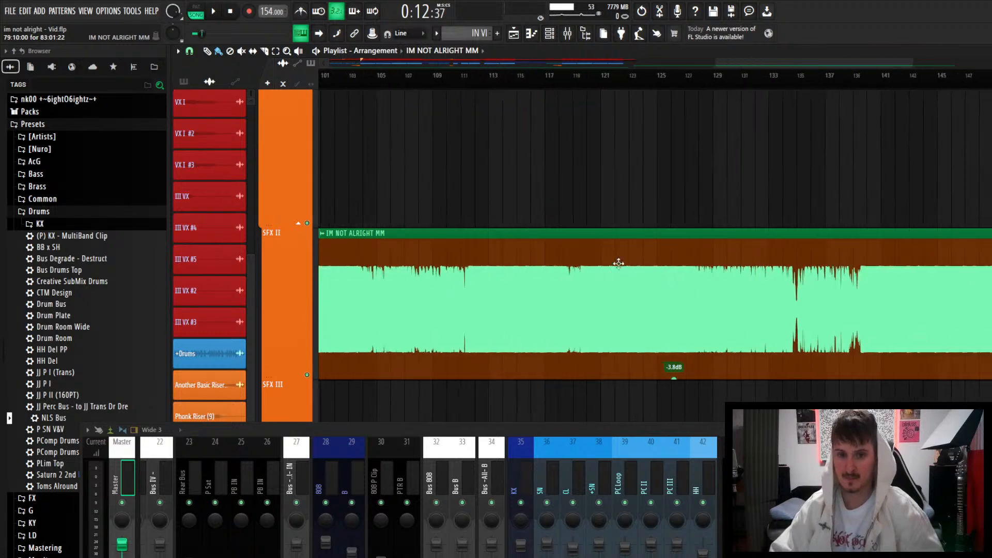
scroll(702, 273, "down", 10)
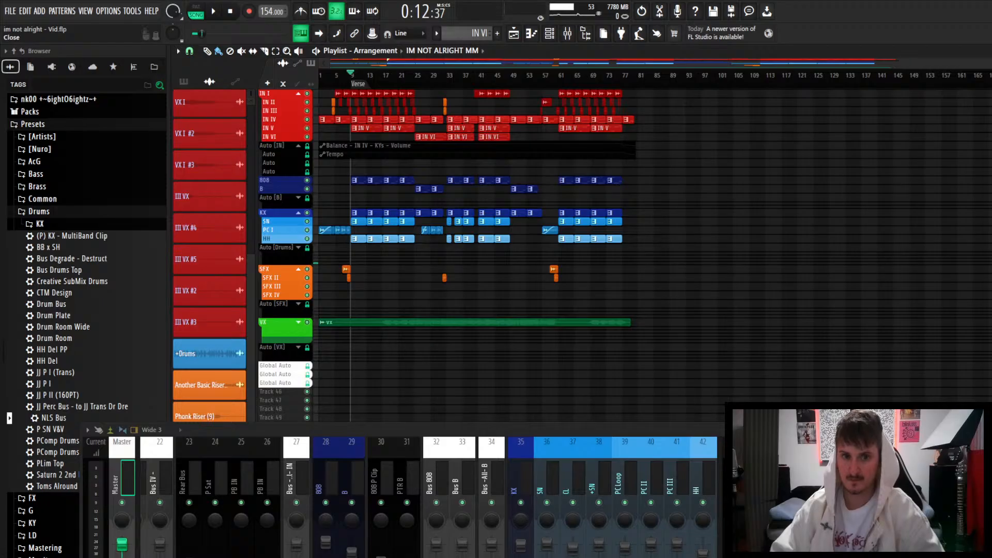
Solo the VX vocal track and start playback from bar 17.
right_click(307, 323)
scroll(414, 367, "up", 5)
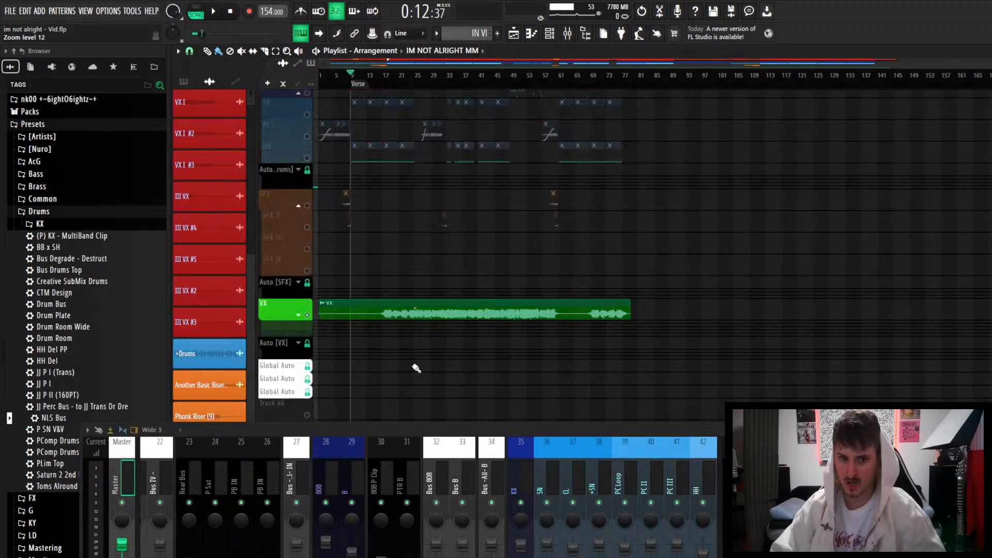
scroll(398, 365, "up", 6)
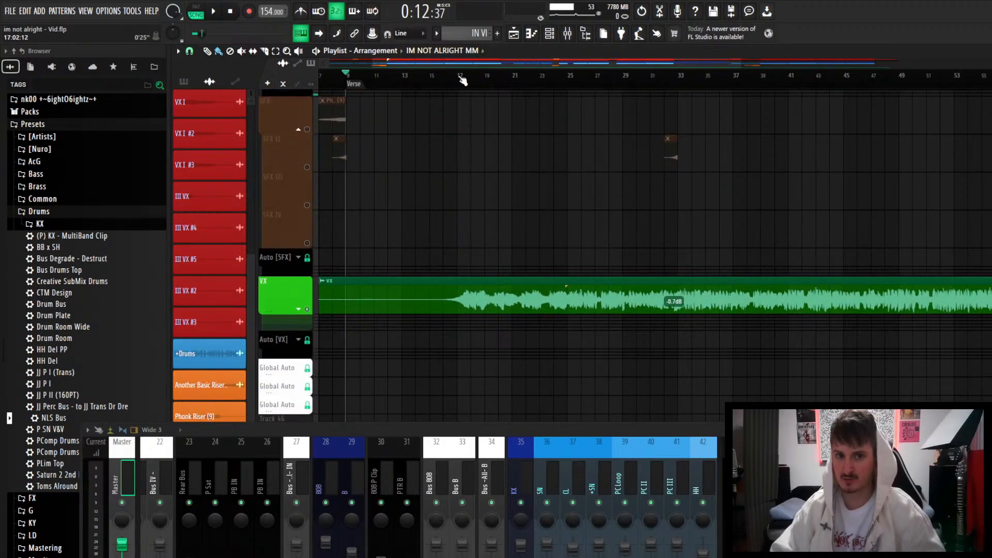
left_click(461, 78)
key("space")
Examine the dynamics of the soloed VX vocal waveform while listening to it through the verse.
scroll(507, 233, "up", 2)
scroll(572, 314, "down", 2)
scroll(571, 316, "up", 3)
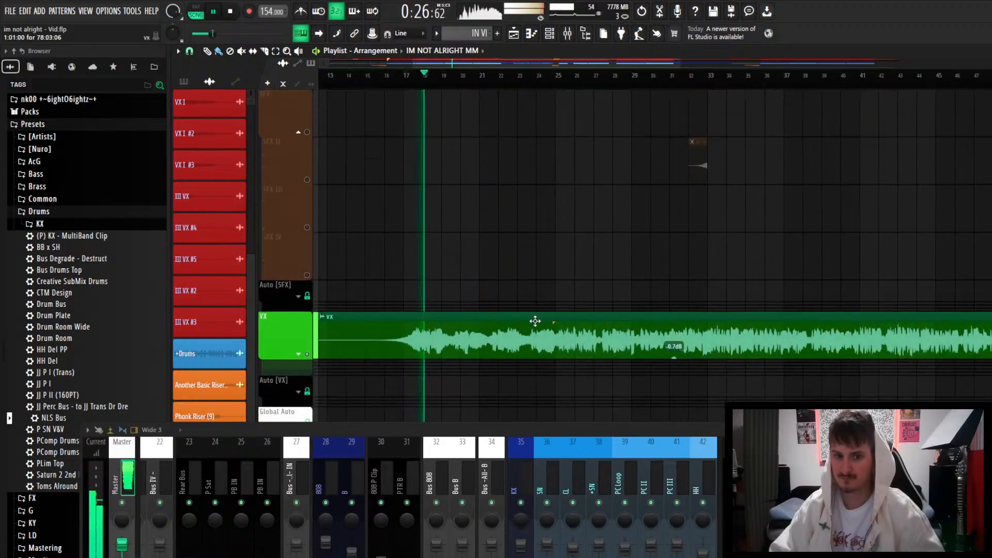
scroll(535, 319, "down", 2)
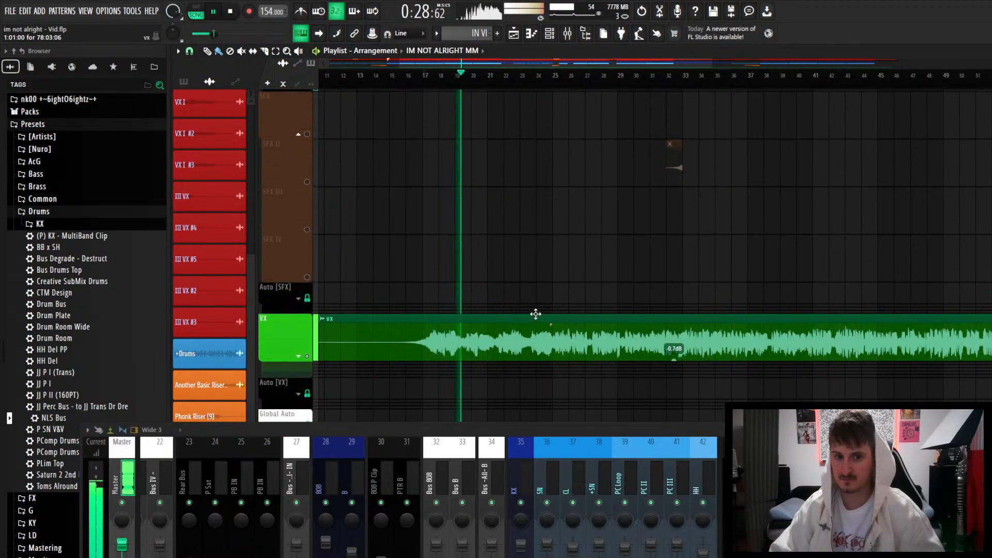
scroll(535, 313, "down", 2)
scroll(535, 313, "down", 3)
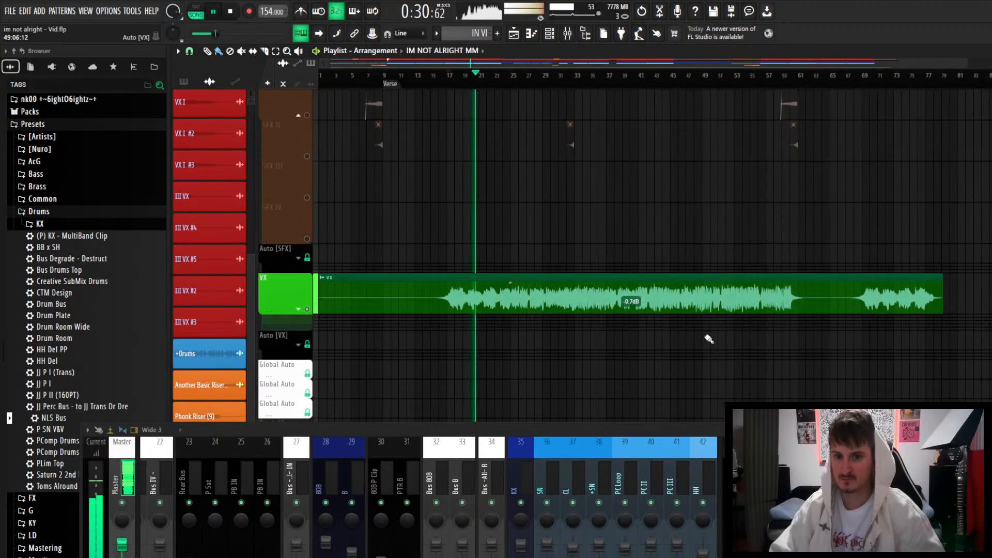
scroll(443, 327, "up", 2)
scroll(368, 334, "up", 1)
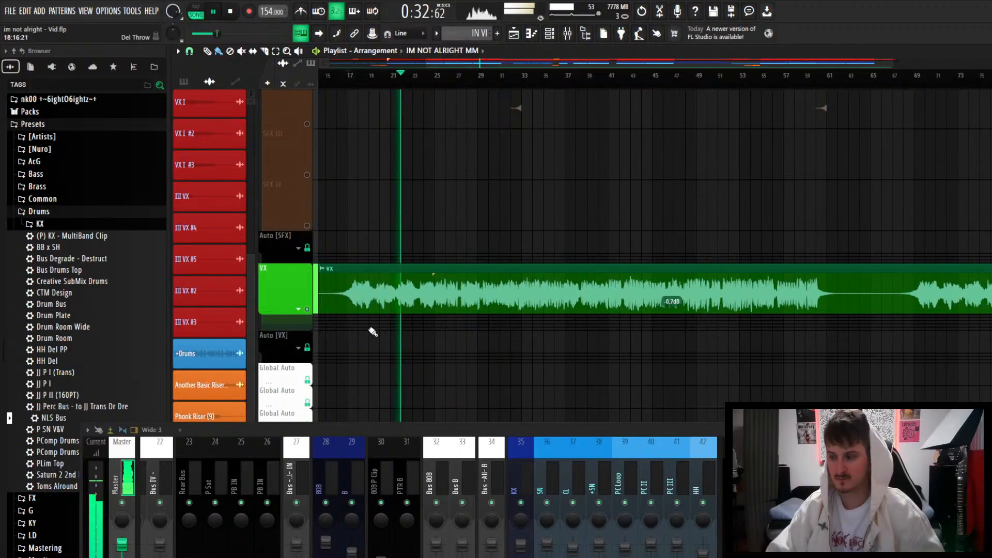
scroll(403, 334, "up", 1)
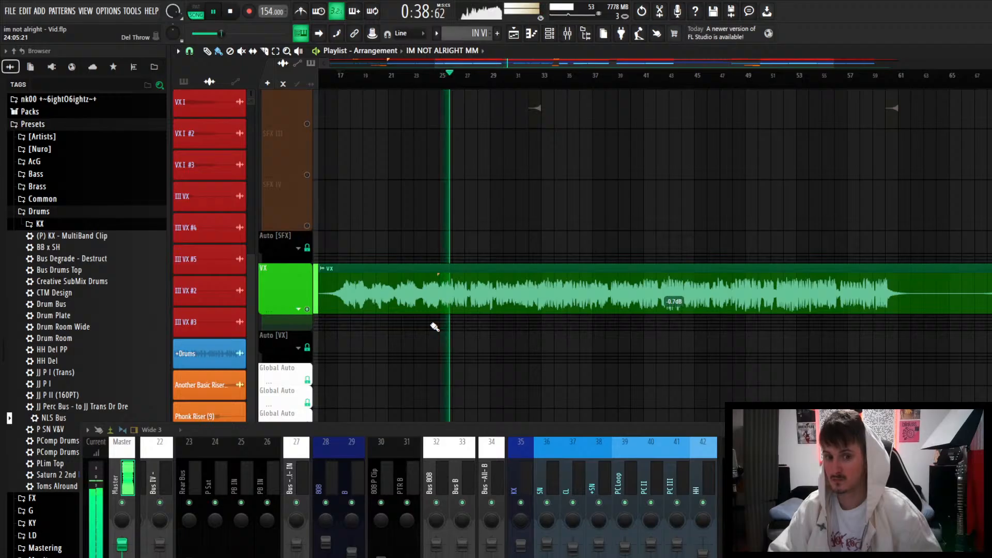
scroll(516, 350, "down", 2)
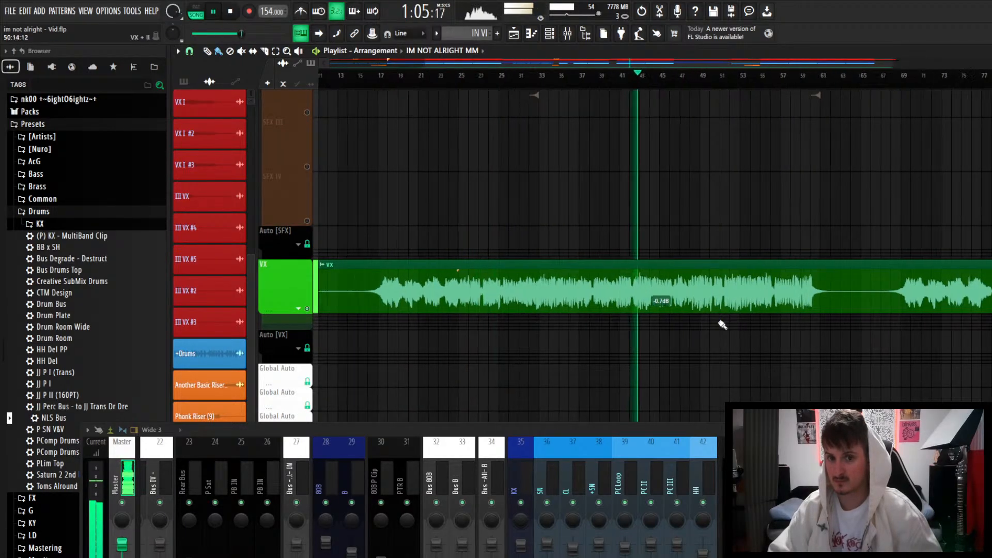
scroll(720, 326, "up", 4)
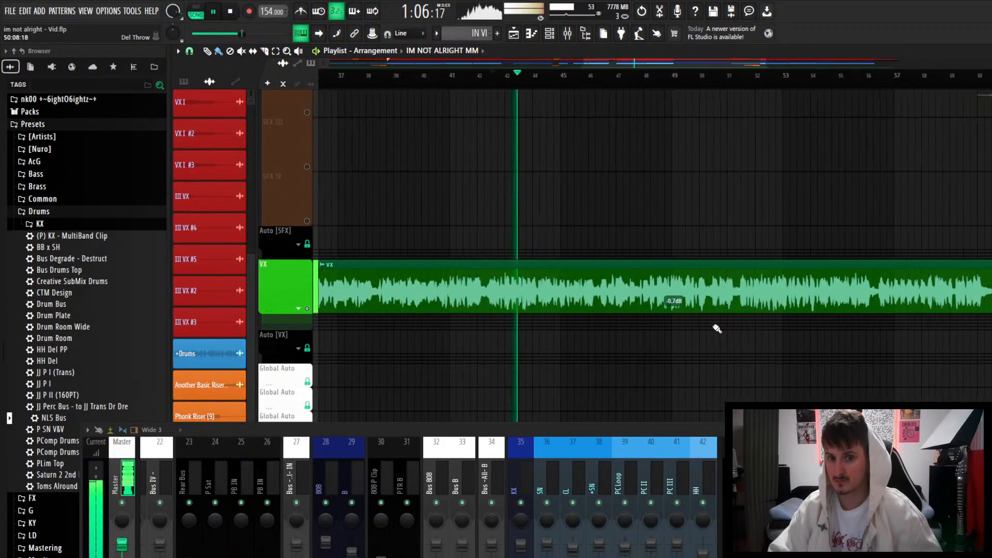
scroll(717, 329, "down", 1)
scroll(717, 329, "up", 2)
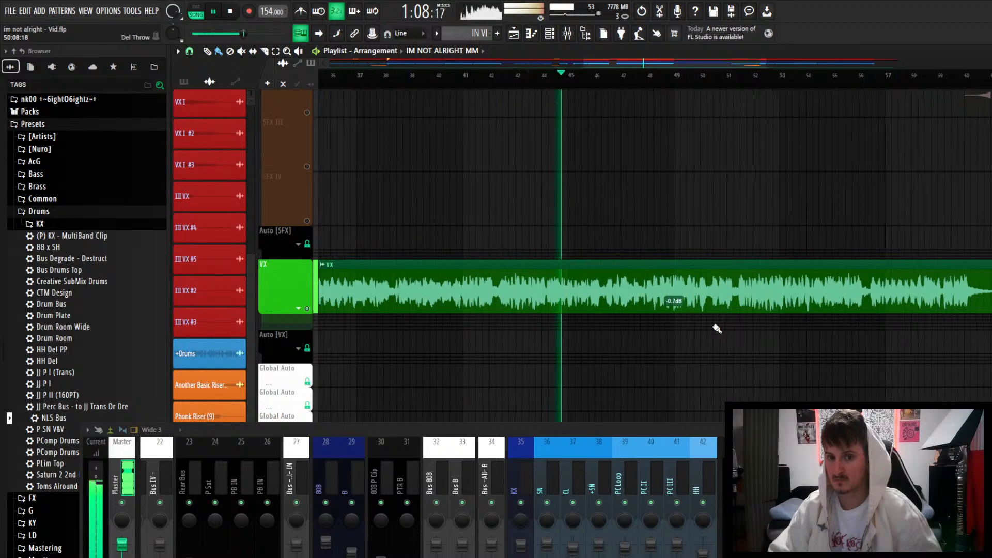
Unmute the IN IV track alongside the soloed VX vocal and listen to how the two sit together.
scroll(713, 333, "down", 3)
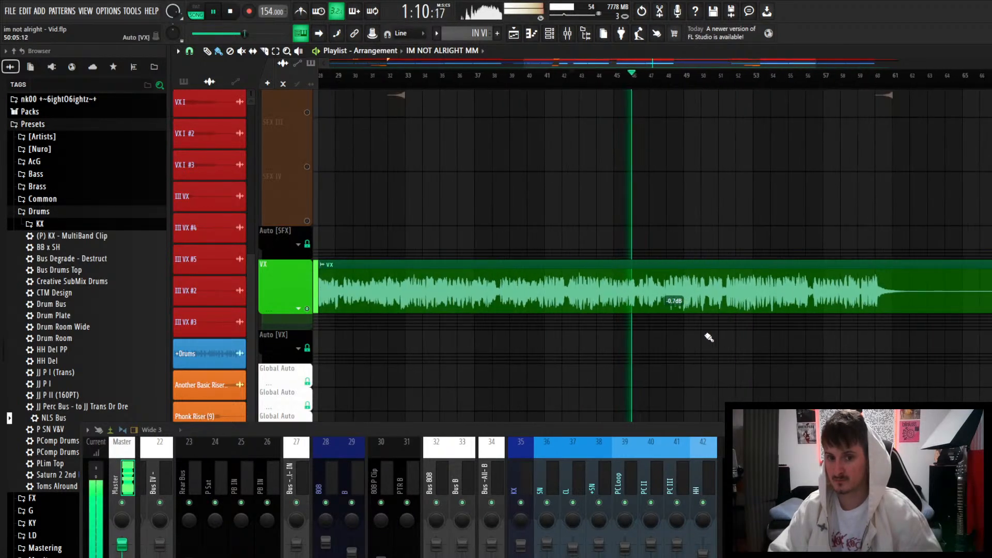
scroll(560, 303, "up", 8)
scroll(563, 310, "down", 4)
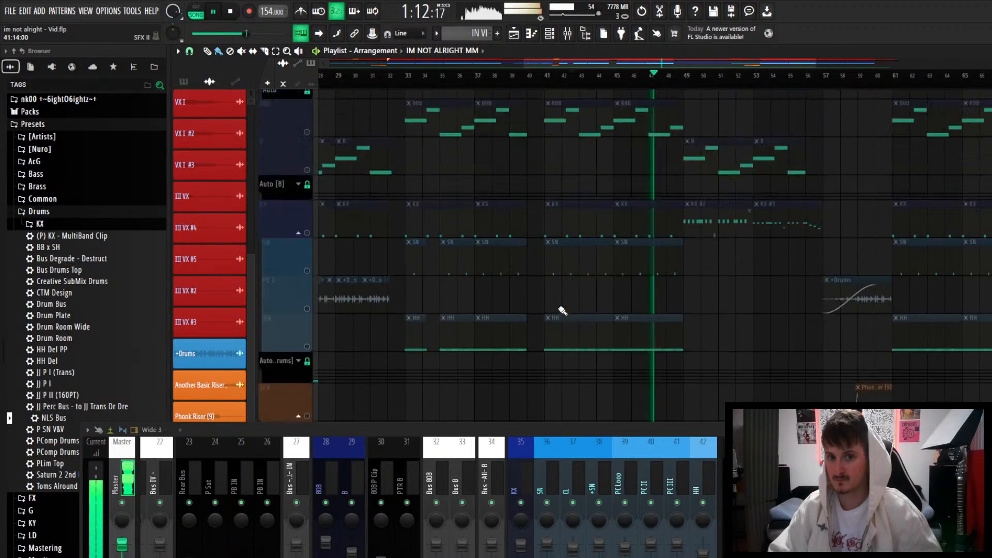
left_click(307, 144)
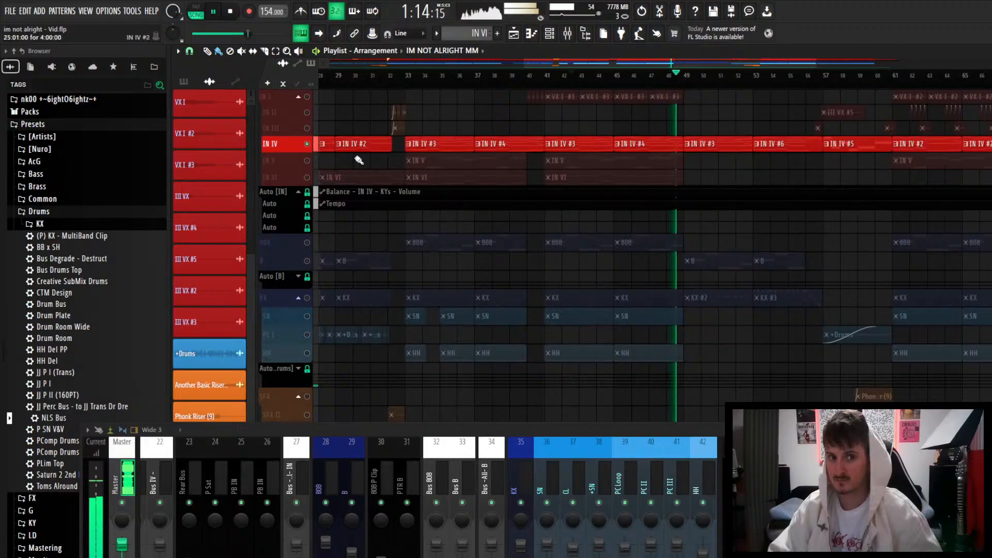
scroll(724, 254, "down", 3)
scroll(742, 278, "down", 1)
scroll(742, 278, "down", 3)
scroll(780, 325, "up", 2)
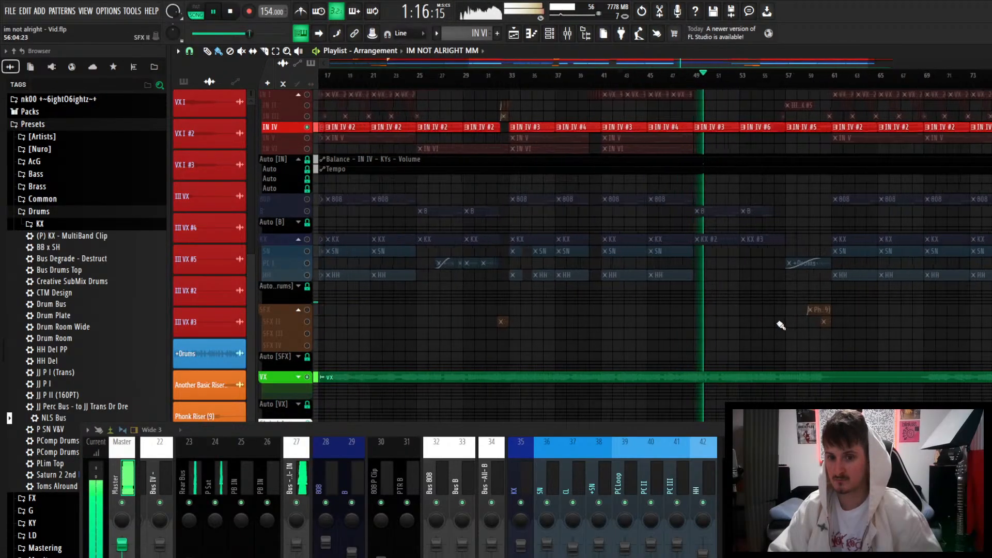
Unmute the B bass track and listen to it with IN IV and the vocal through its section from bar 49.
scroll(780, 326, "up", 3)
scroll(756, 325, "up", 1)
scroll(755, 325, "up", 1)
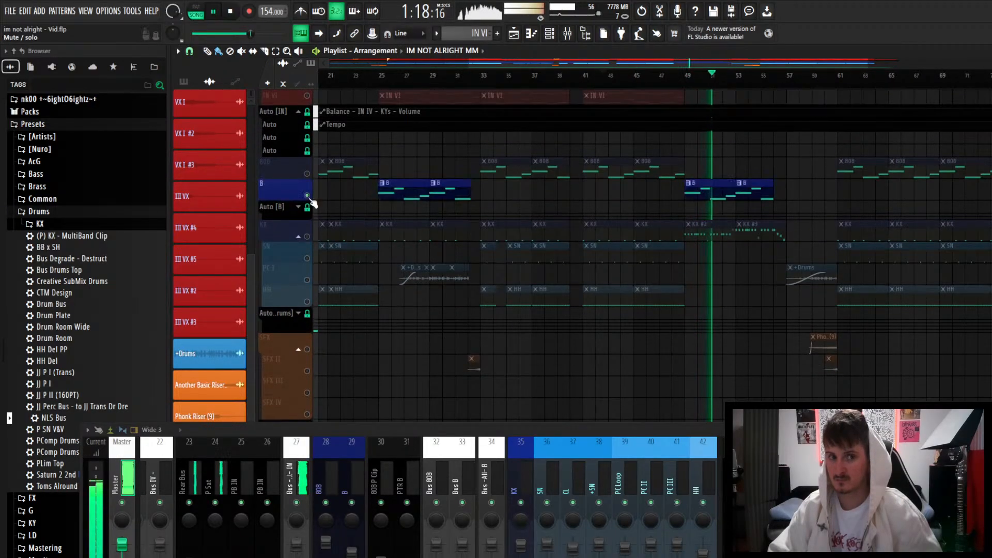
scroll(575, 277, "down", 2)
scroll(671, 308, "down", 2)
scroll(753, 337, "up", 3)
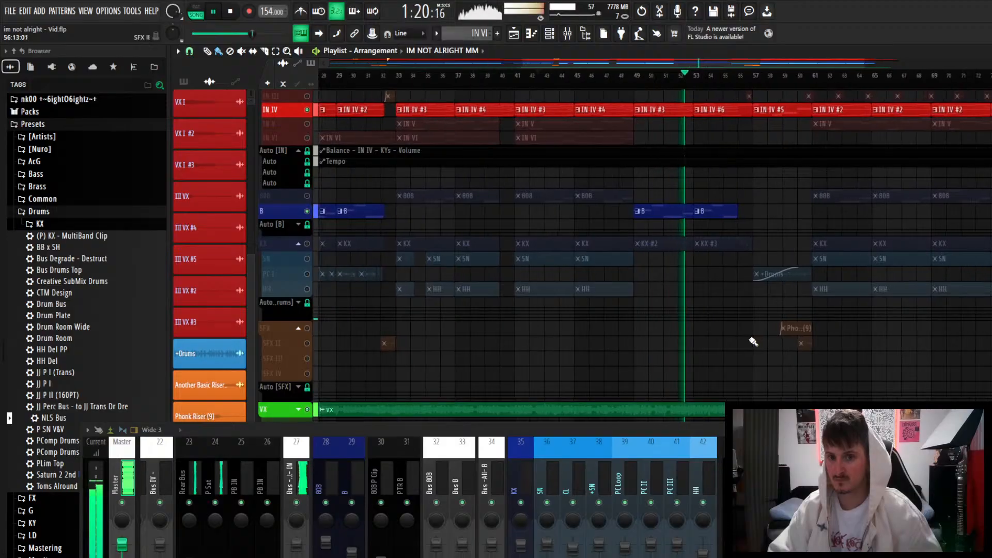
scroll(753, 342, "down", 2)
scroll(753, 342, "down", 3)
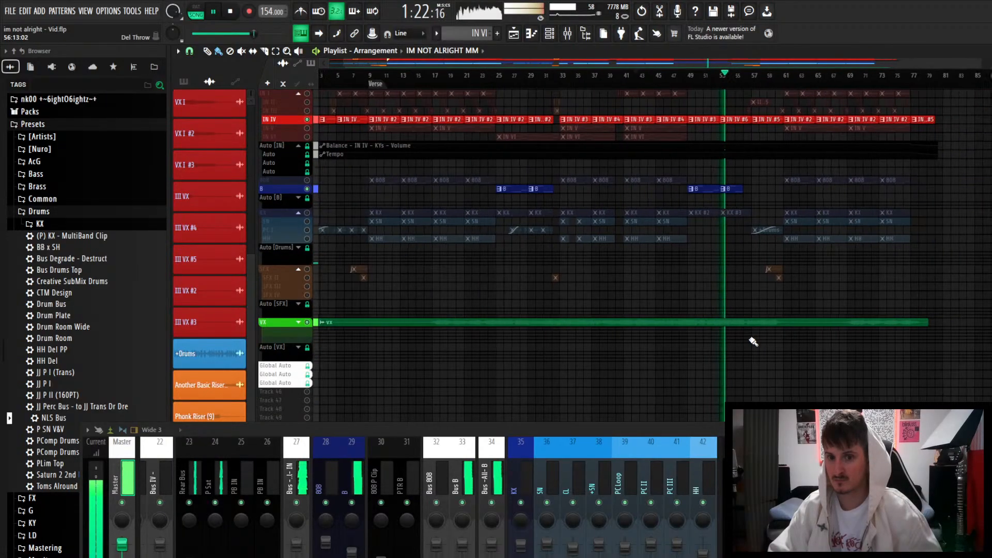
scroll(777, 349, "up", 4)
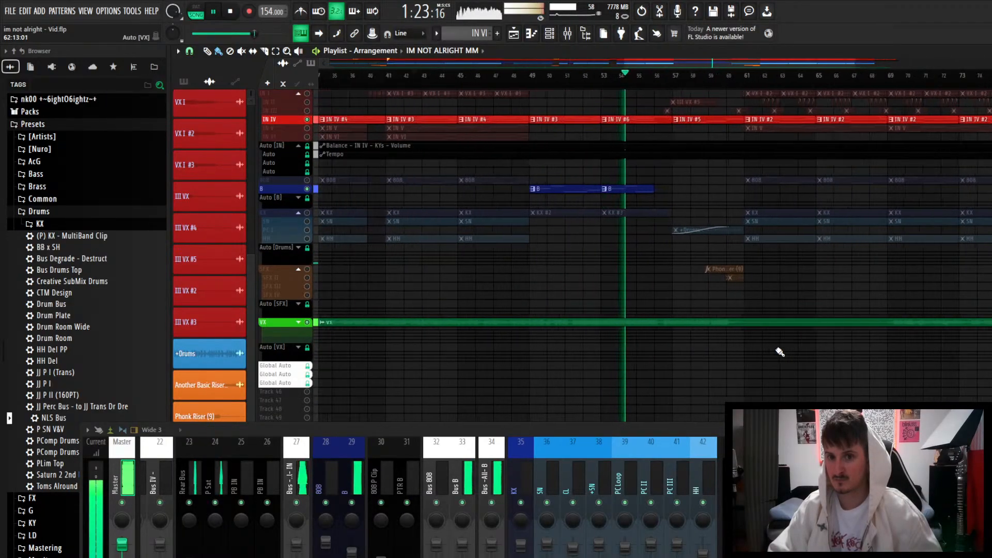
Unmute the IN I track and start playback from bar 70.
left_click(735, 83)
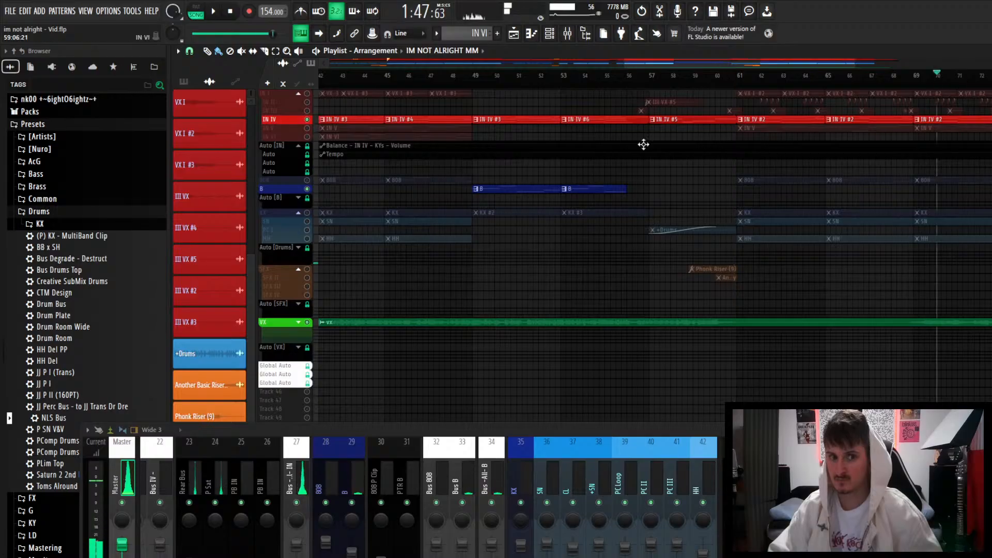
left_click(307, 94)
key("space")
scroll(718, 305, "down", 4)
scroll(930, 368, "up", 5)
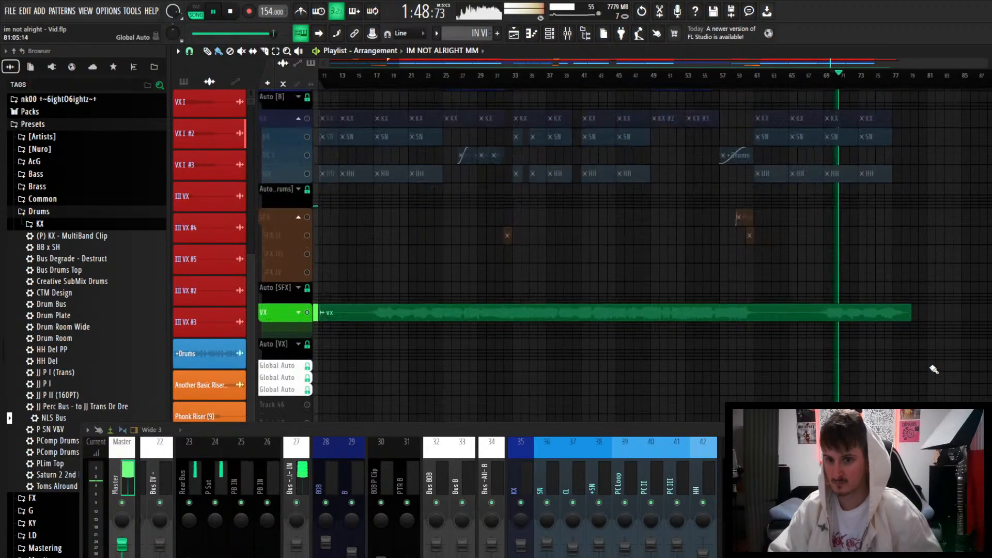
Mute the IN IV track, listen to IN I with the vocal over the song's ending, and stop playback.
scroll(824, 343, "up", 8)
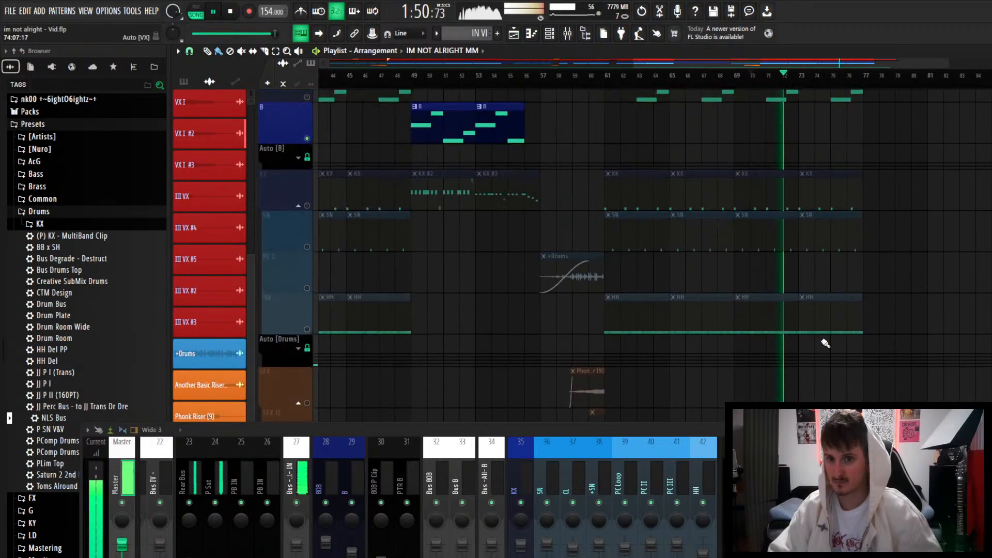
scroll(824, 341, "up", 3)
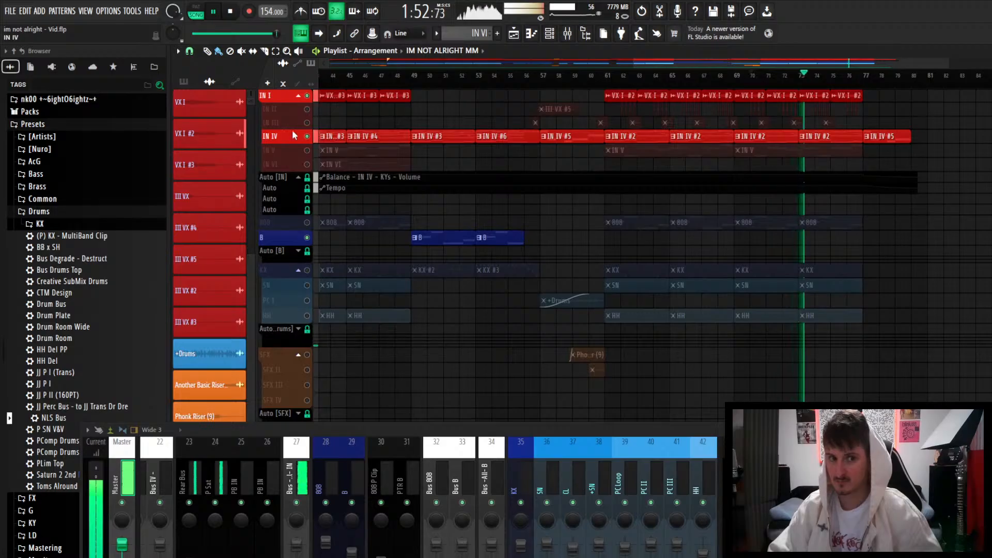
scroll(721, 233, "down", 2)
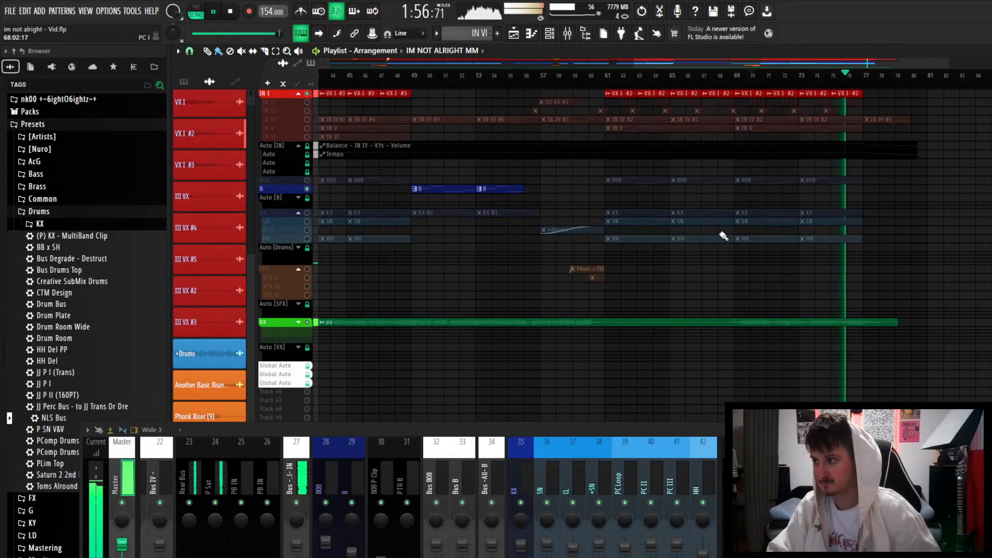
scroll(723, 236, "down", 3)
key("space")
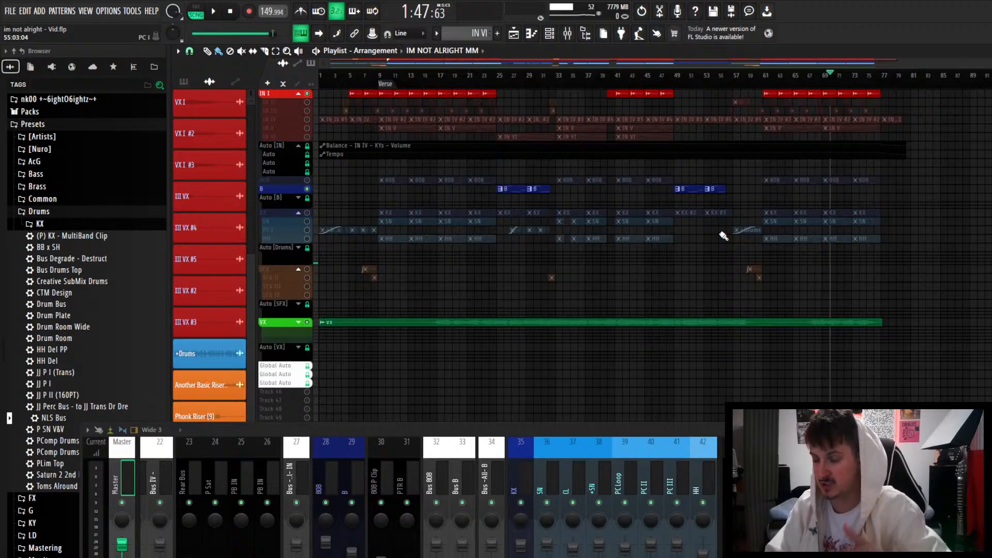
Unmute the IN II and IN III tracks and place the playhead at their first clips in bar 4.
scroll(382, 151, "up", 4)
scroll(408, 193, "up", 4)
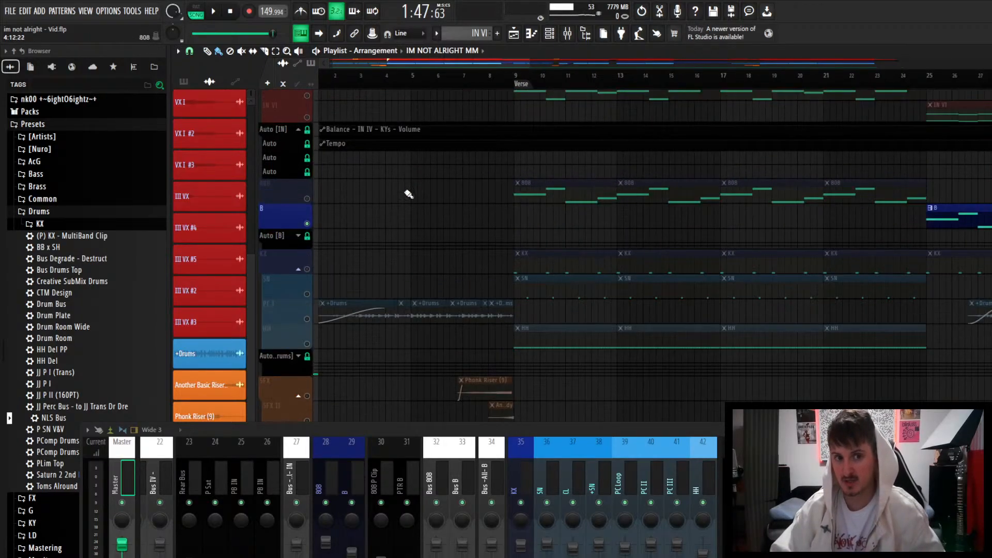
scroll(407, 193, "up", 3)
scroll(322, 147, "up", 2)
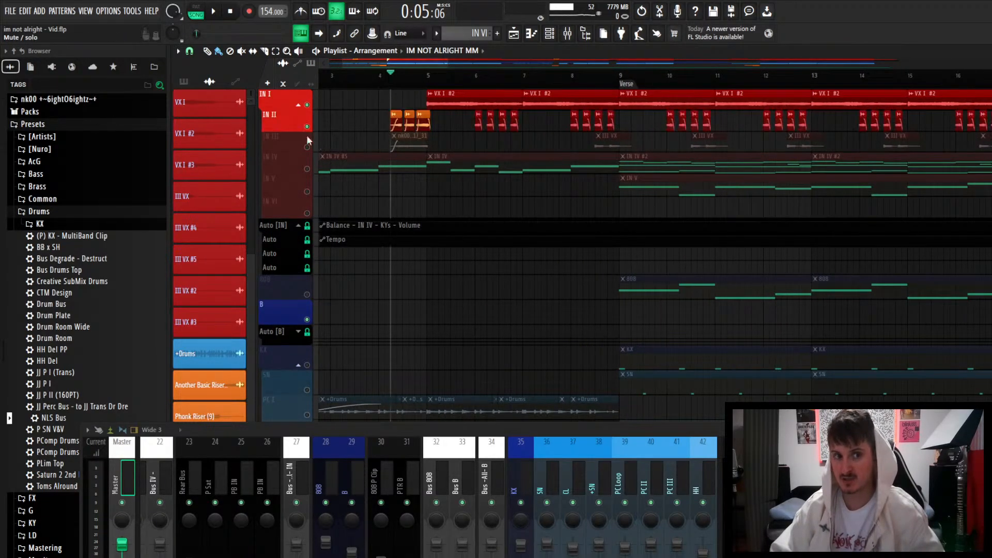
left_click(307, 147)
scroll(370, 144, "up", 2)
scroll(454, 147, "up", 3)
scroll(517, 135, "up", 2)
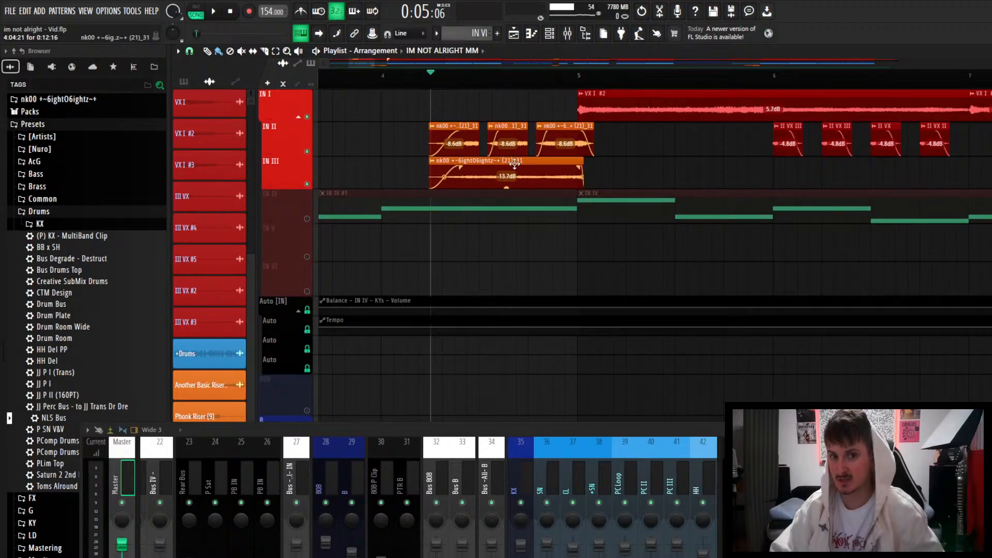
scroll(528, 156, "up", 3)
scroll(609, 214, "down", 3)
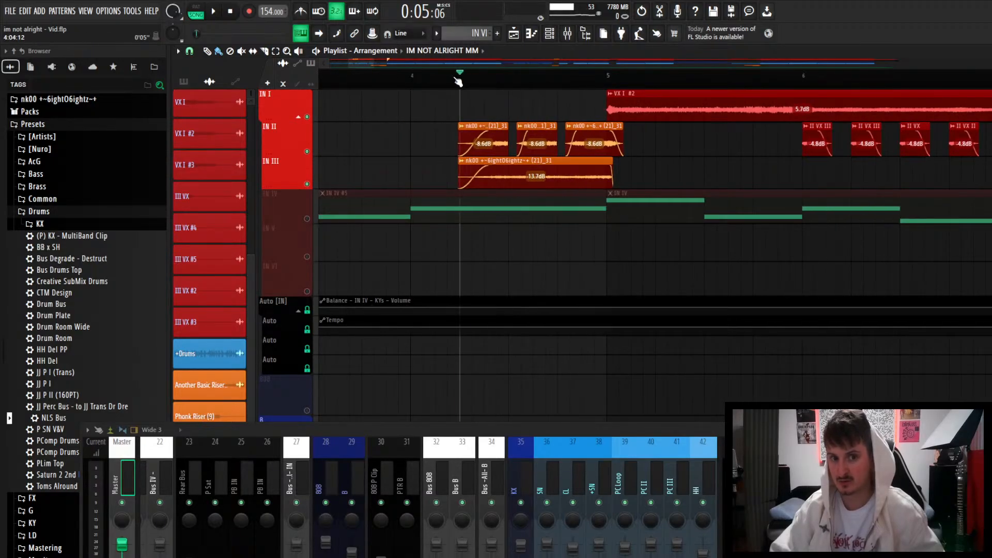
Play the IN I, IN II and IN III layers from bar 4 up to the verse.
key("space")
scroll(538, 179, "down", 6)
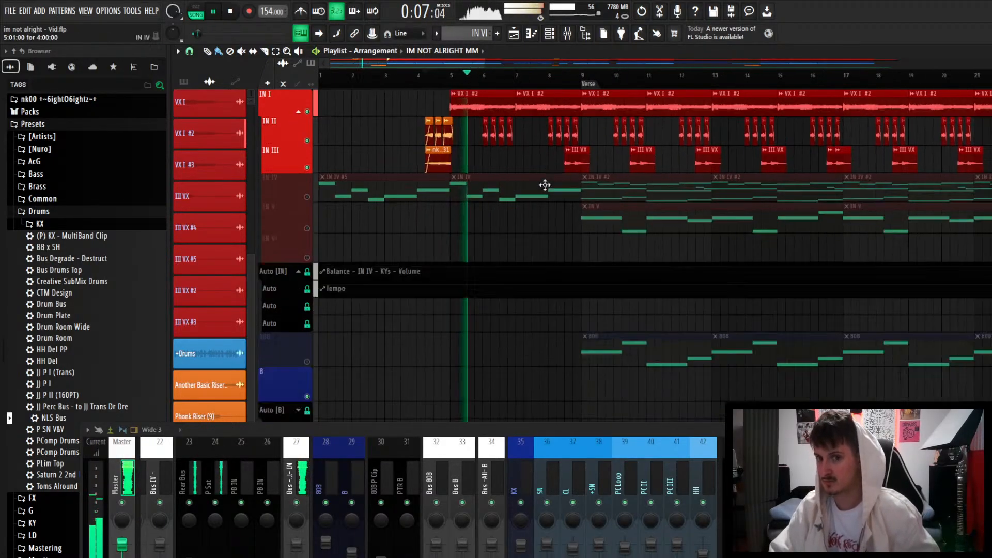
scroll(589, 228, "down", 10)
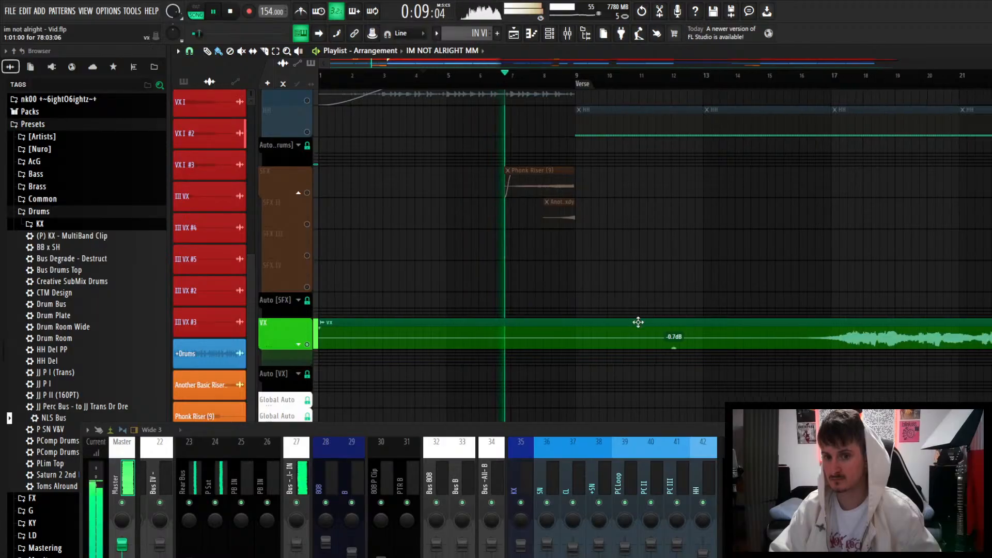
scroll(639, 321, "down", 5)
scroll(589, 339, "up", 4)
scroll(585, 343, "down", 3)
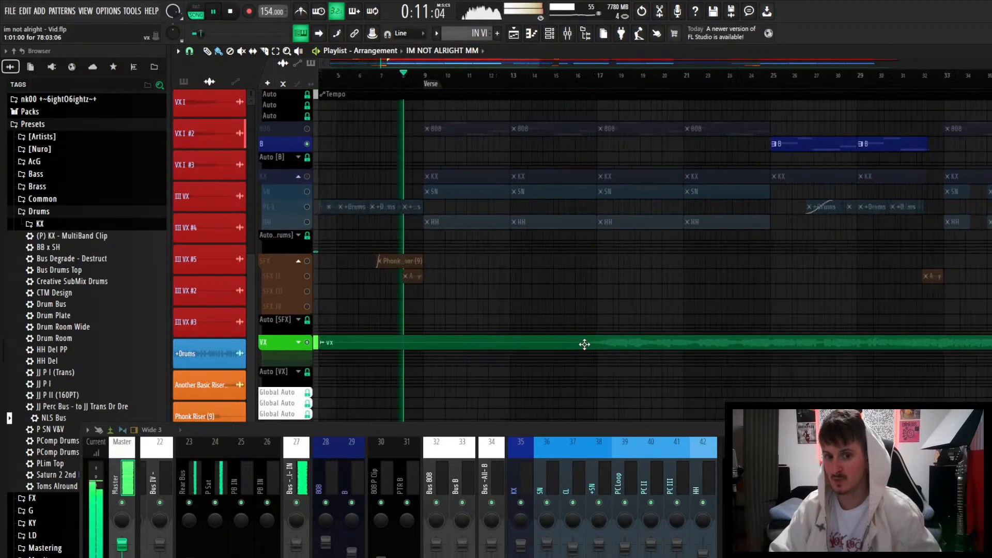
Solo the VX vocal track again and play its entrance from bar 16.
scroll(584, 344, "up", 4)
key("space")
scroll(619, 309, "up", 2)
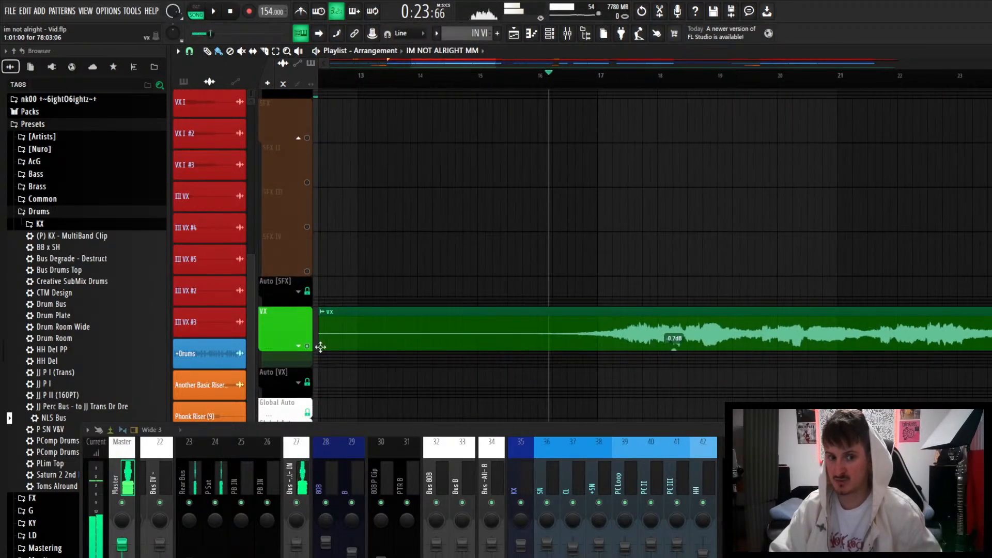
scroll(603, 360, "up", 1)
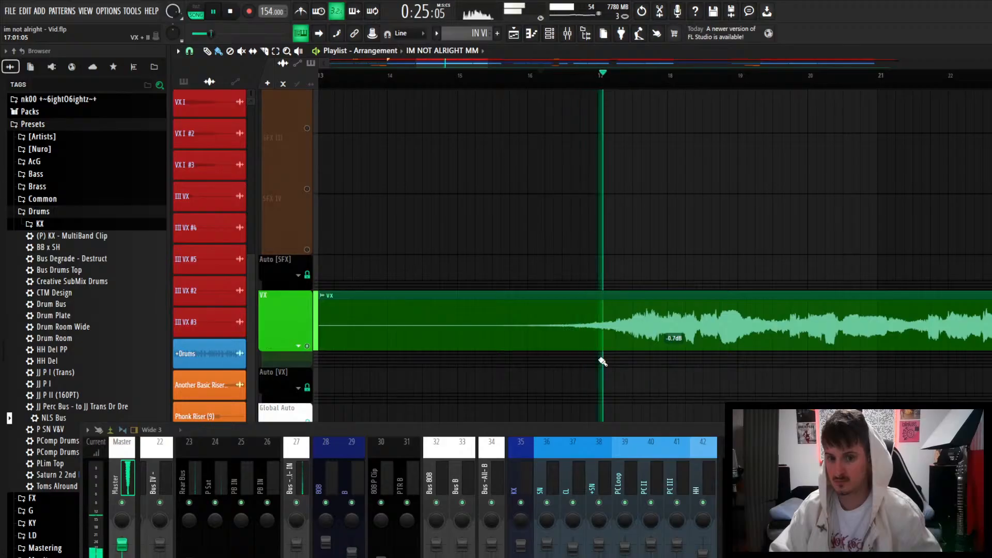
scroll(592, 372, "down", 3)
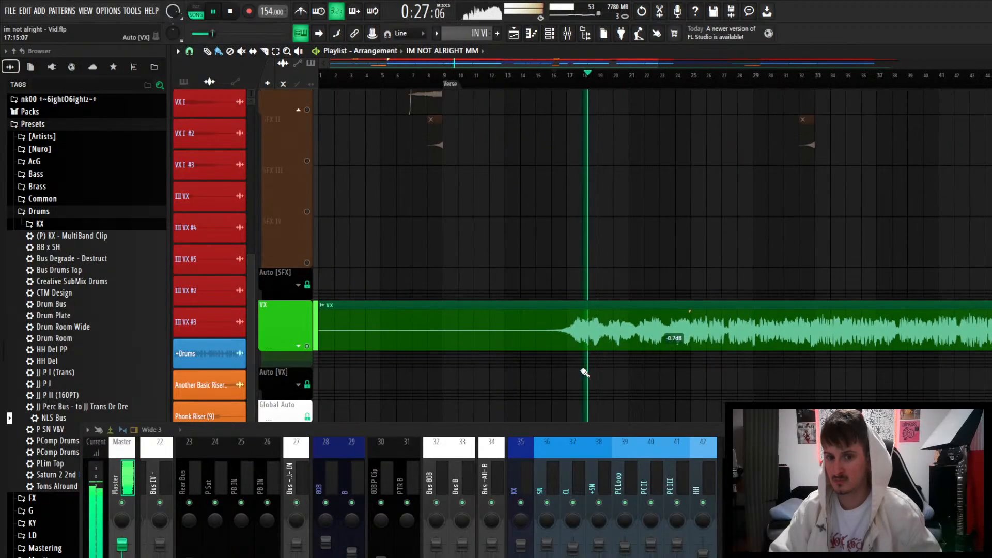
scroll(609, 372, "down", 6)
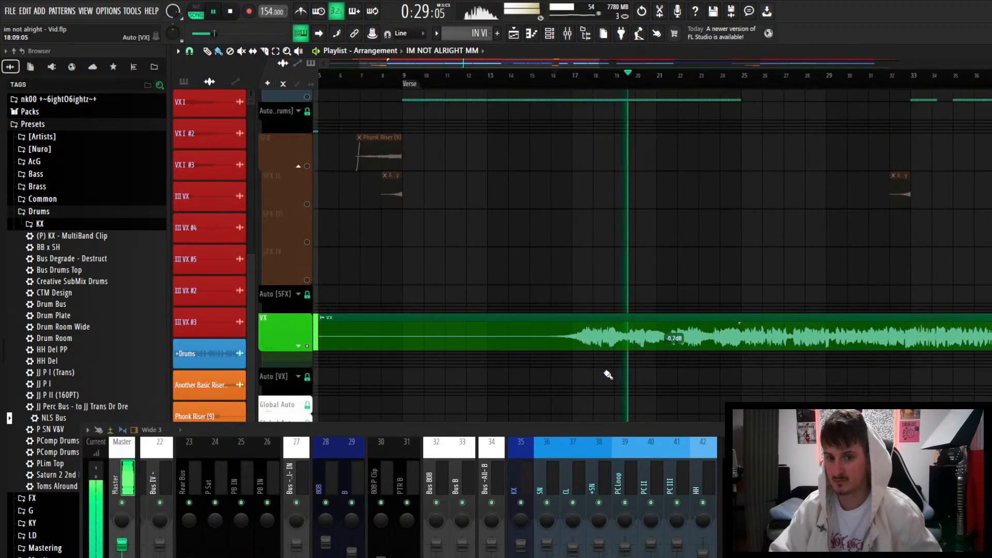
Unmute the 808 track and listen to it together with the VX vocal through the verse.
scroll(597, 370, "down", 1)
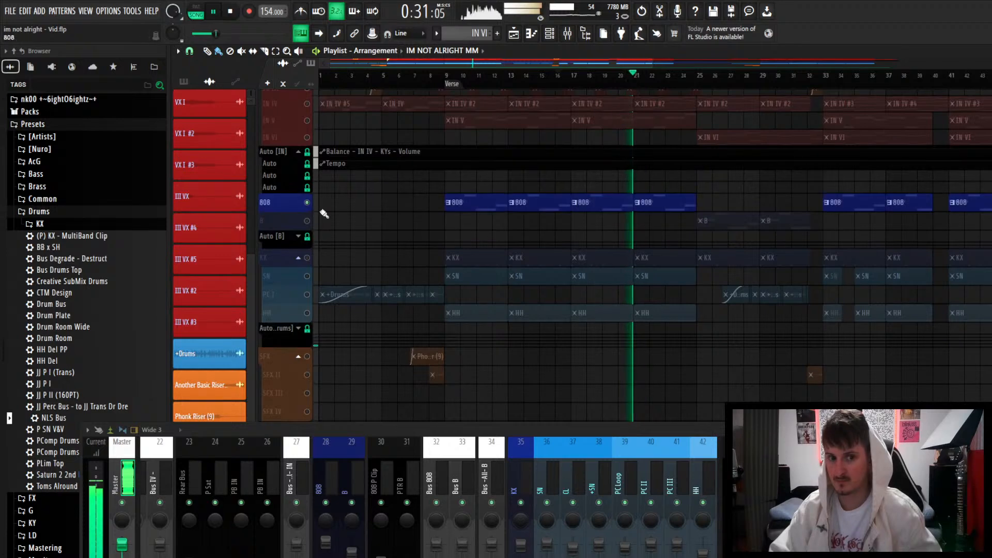
scroll(577, 280, "down", 1)
scroll(665, 316, "down", 4)
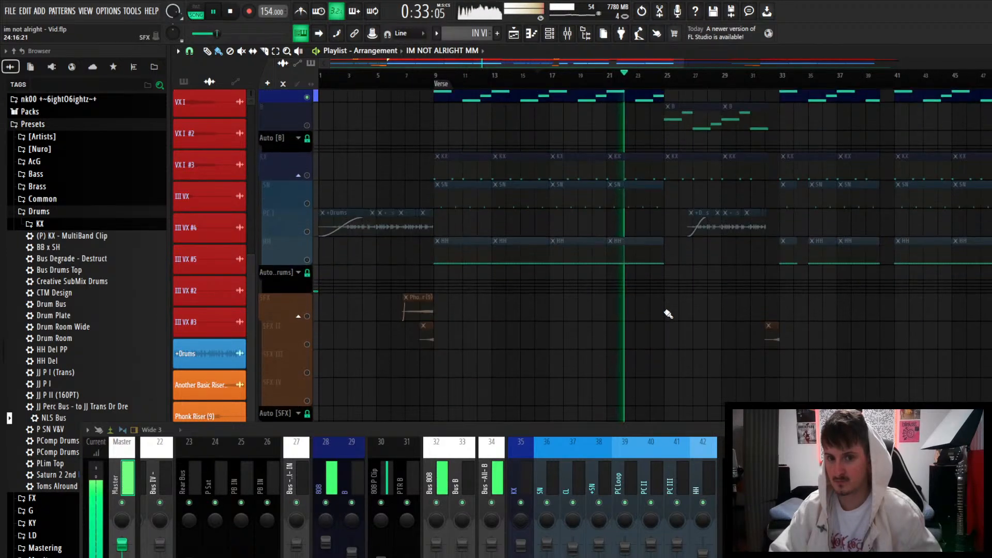
scroll(668, 313, "up", 4)
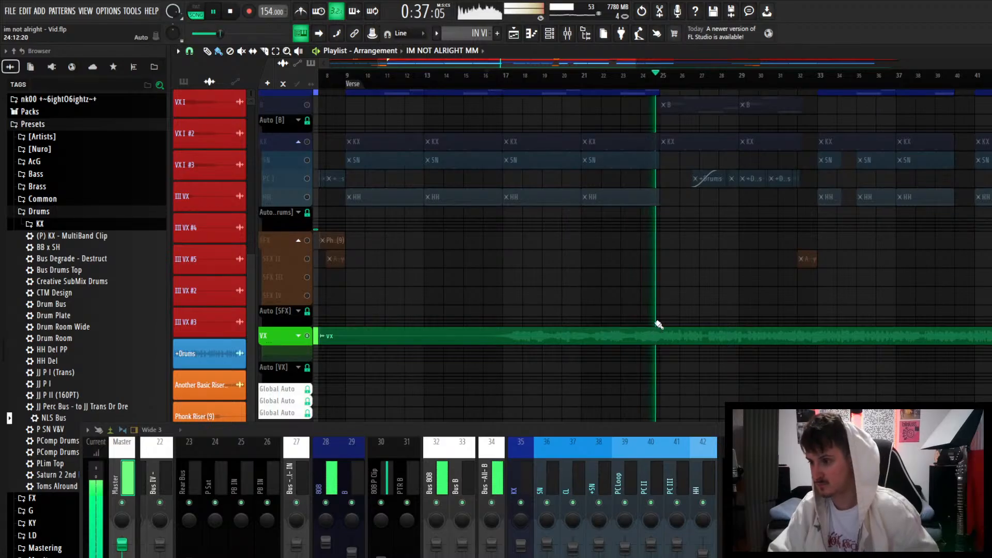
scroll(664, 333, "down", 4)
scroll(599, 303, "up", 3)
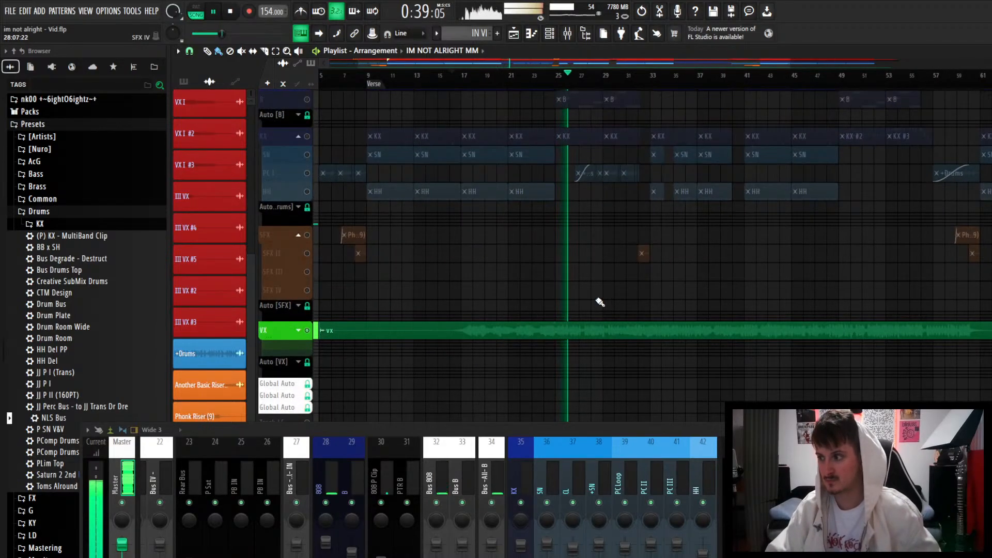
Stop playback, then close the project and save the changes to im not alright - Vid.flp.
key("space")
scroll(600, 301, "down", 2)
scroll(602, 297, "up", 4)
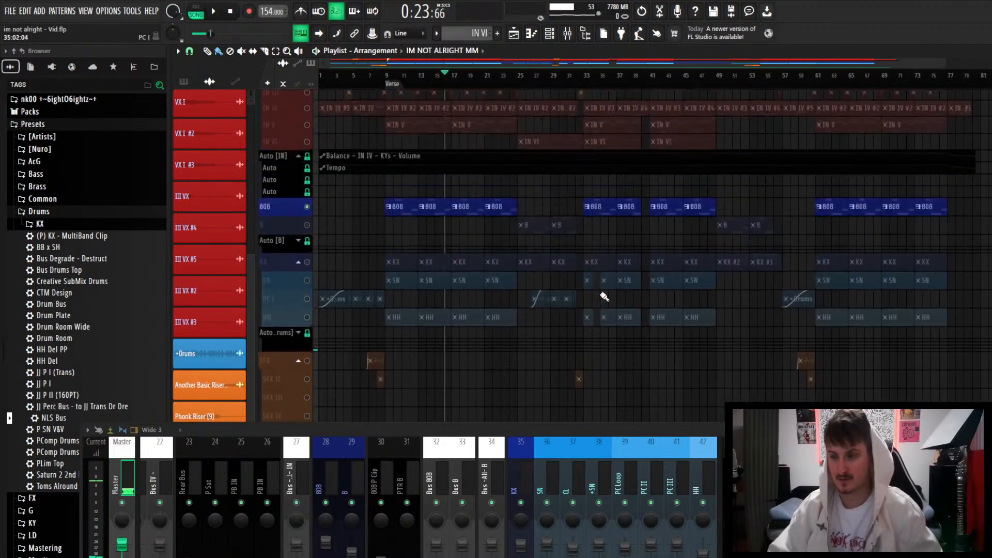
left_click(983, 7)
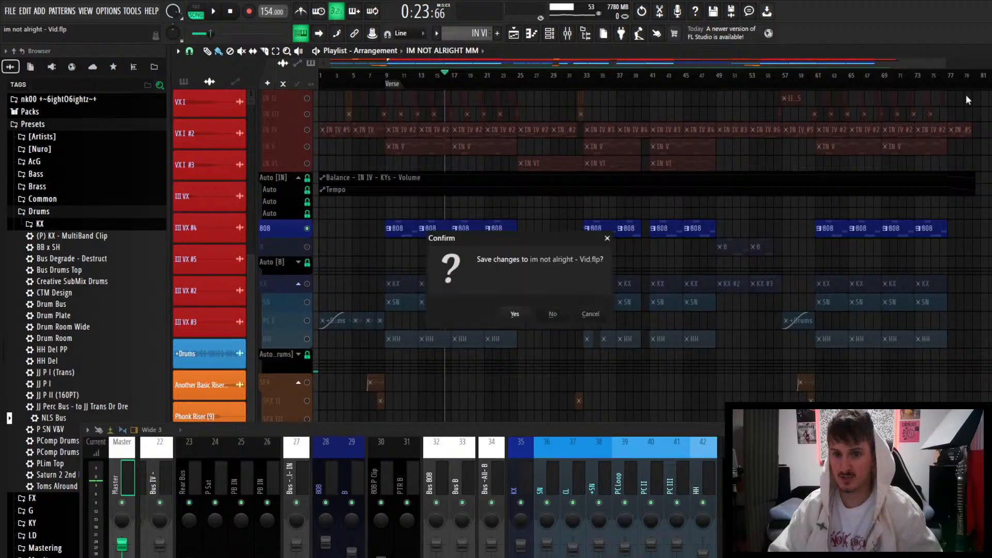
left_click(515, 314)
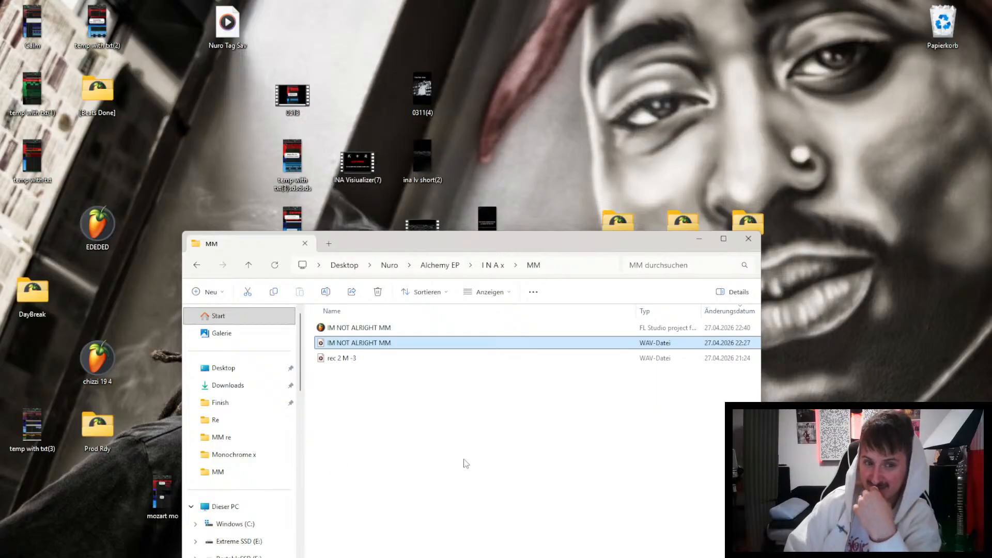
Maximise the folder window, check the parent I N A x folder, and open the IM NOT ALRIGHT MM project from MM in FL Studio.
left_click(466, 463)
double_click(550, 249)
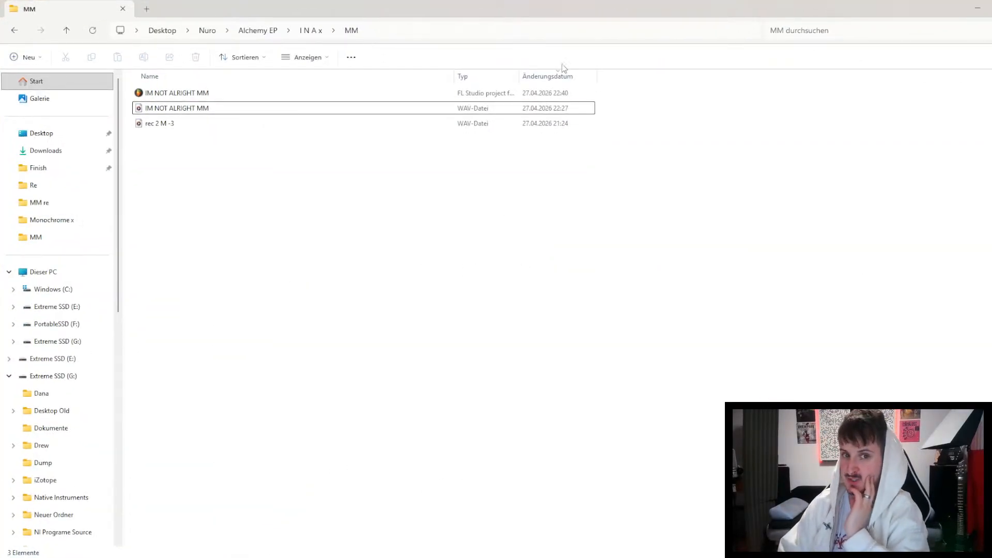
left_click(308, 32)
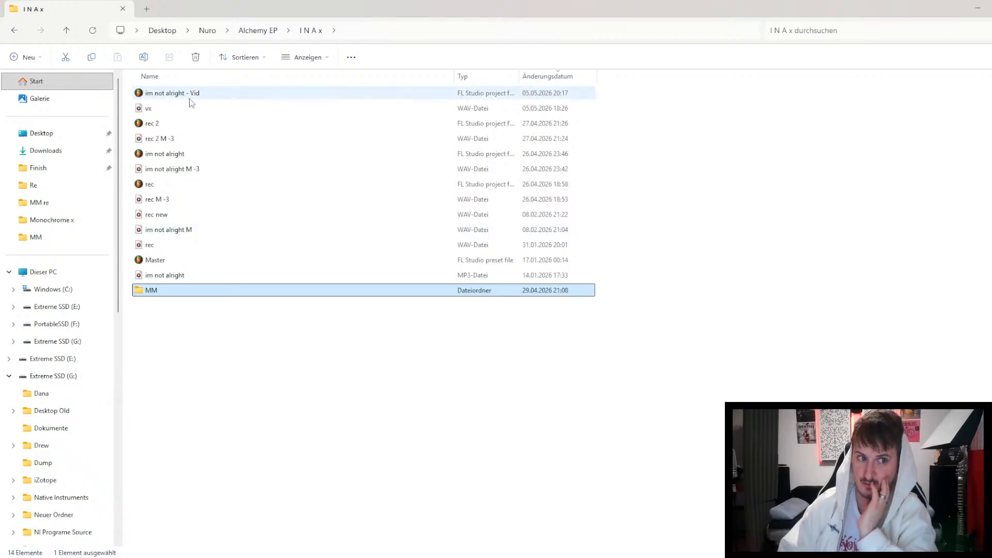
double_click(172, 290)
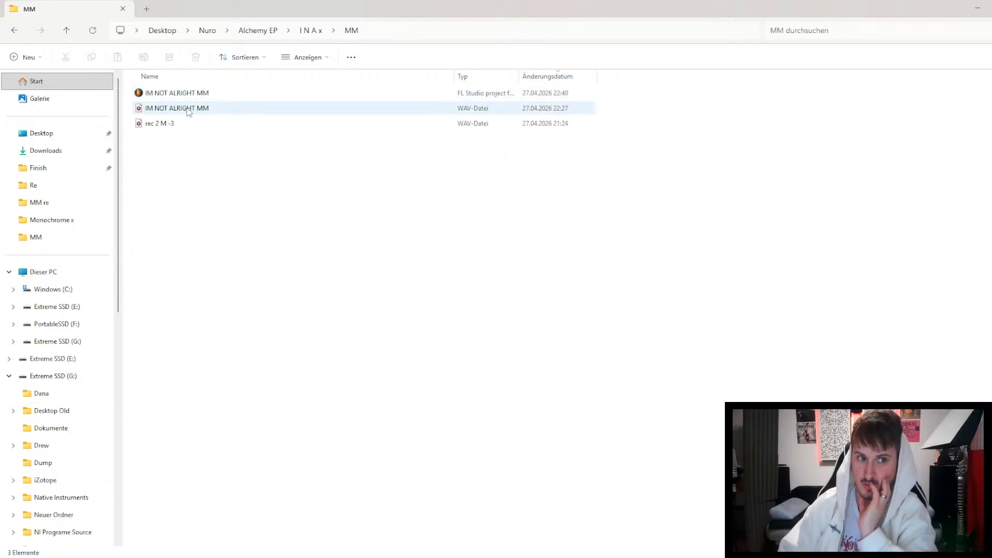
double_click(206, 94)
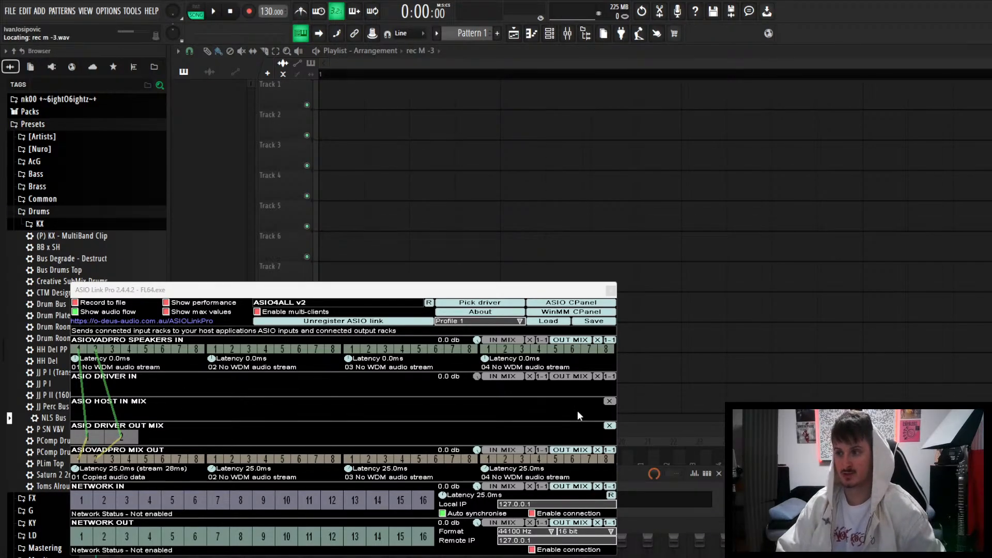
Dismiss the ASIO Link Pro window, the MetricAB missing-files dialog and the Fruity Balance plugin, leaving the playlist tracks in view.
left_click(609, 292)
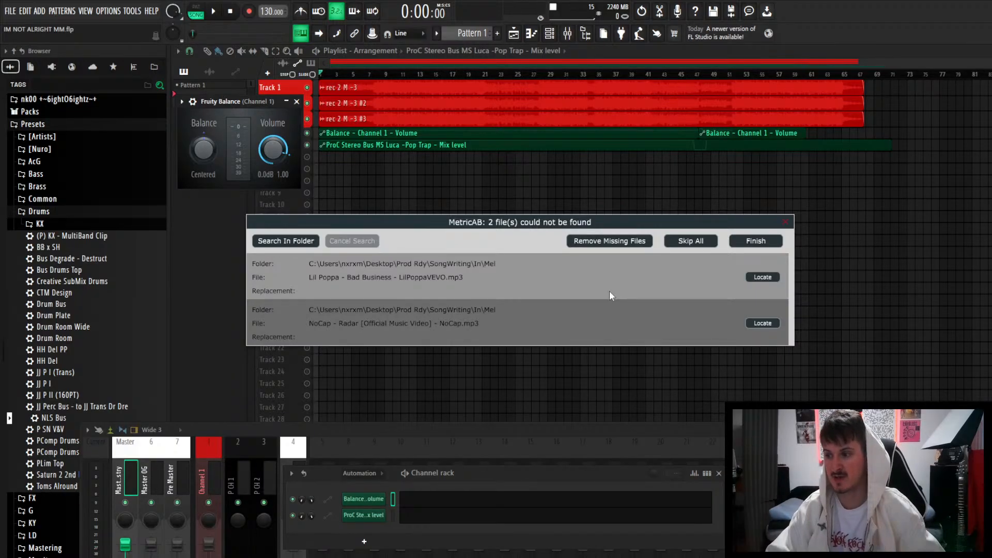
left_click(784, 225)
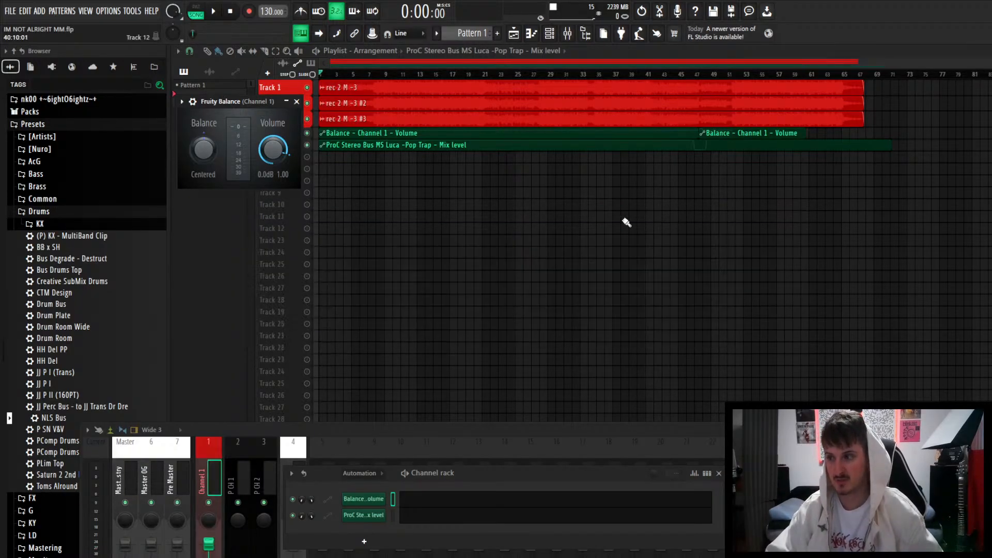
scroll(335, 189, "up", 3)
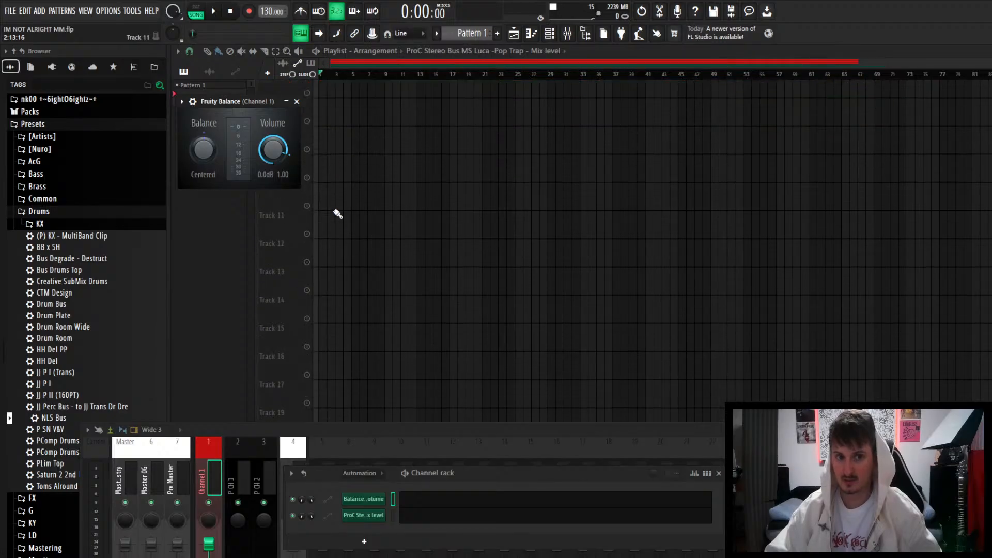
scroll(336, 213, "up", 5)
left_click(297, 102)
scroll(490, 272, "up", 3)
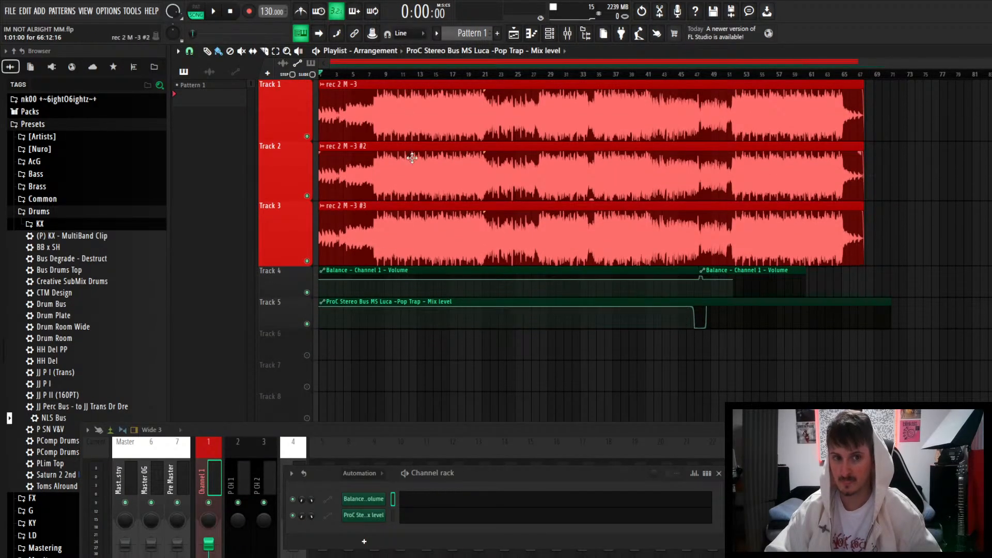
Compare Track 1 alone with Tracks 2 and 3 re-enabled, then enlarge the mixer and show the P CH 1 effects.
right_click(307, 136)
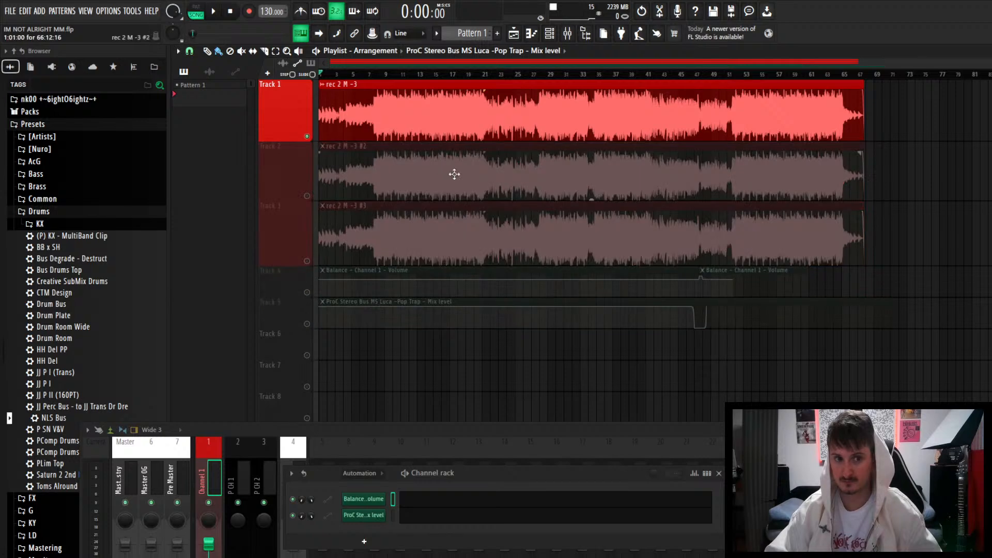
left_click(307, 195)
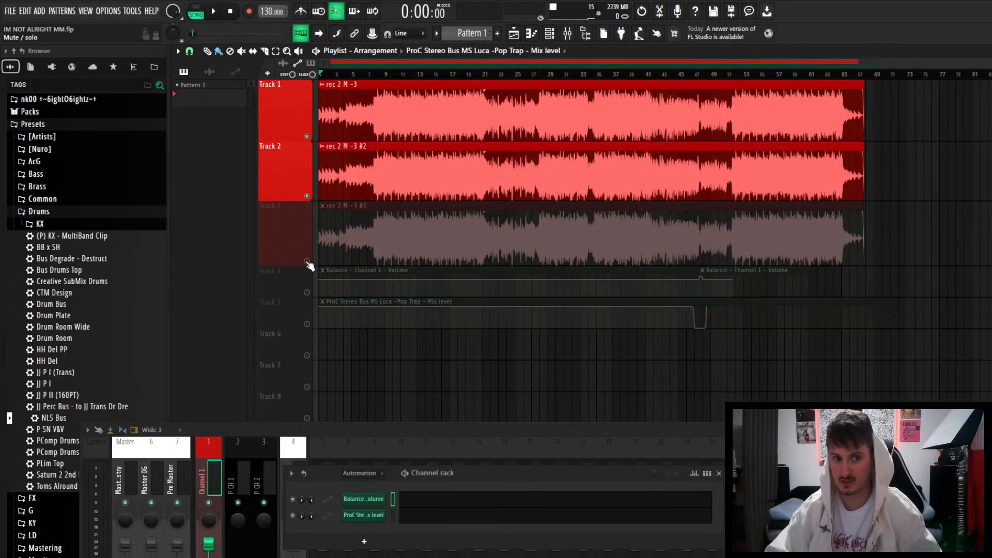
left_click(307, 261)
left_click_drag(426, 430, 434, 331)
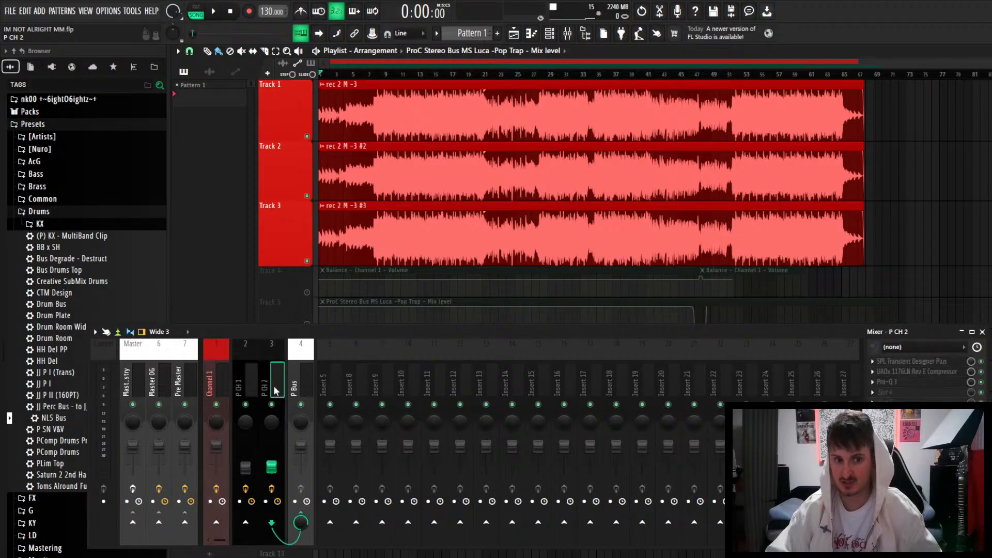
left_click(250, 389)
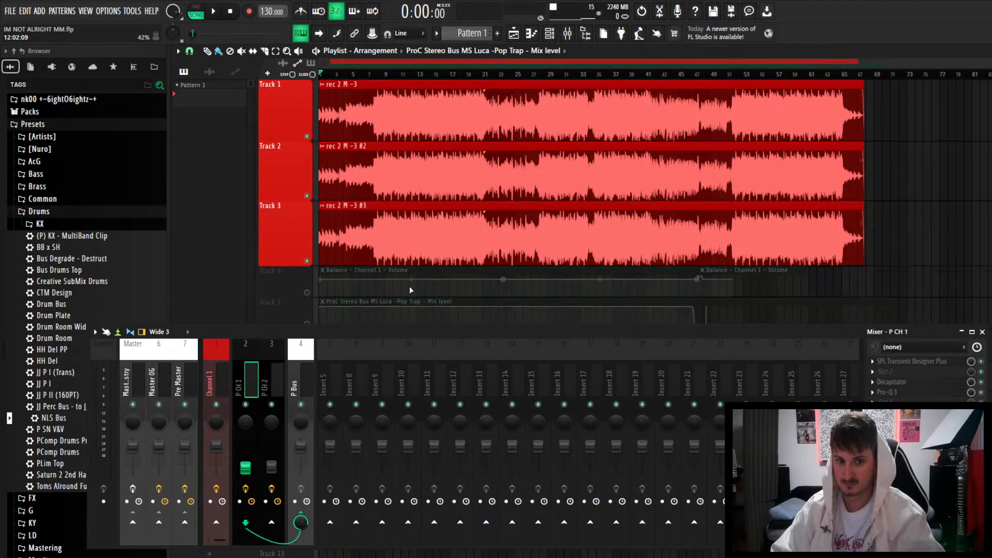
Solo Track 1 and re-enable the automation on Tracks 4 and 5.
right_click(308, 137)
scroll(481, 185, "down", 1)
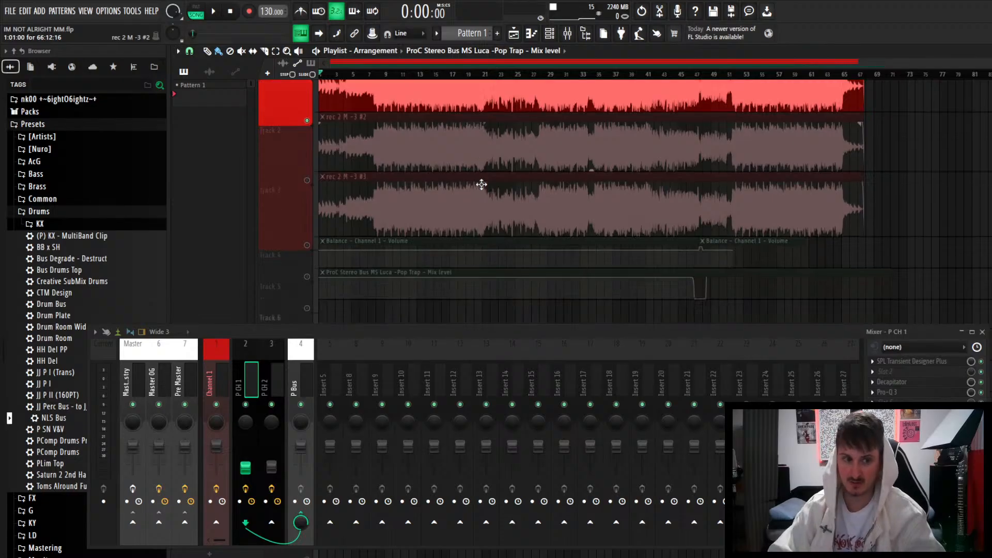
left_click(309, 262)
left_click(308, 293)
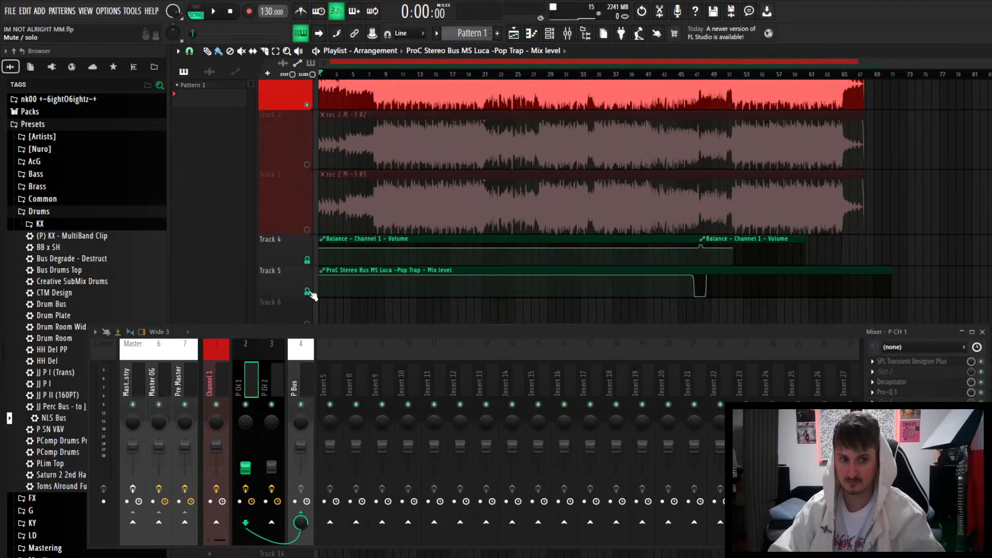
Listen to Track 1 without Tracks 2 and 3 from around bar 10, with the Pre Master mixer channel selected.
scroll(336, 215, "up", 1)
key("space")
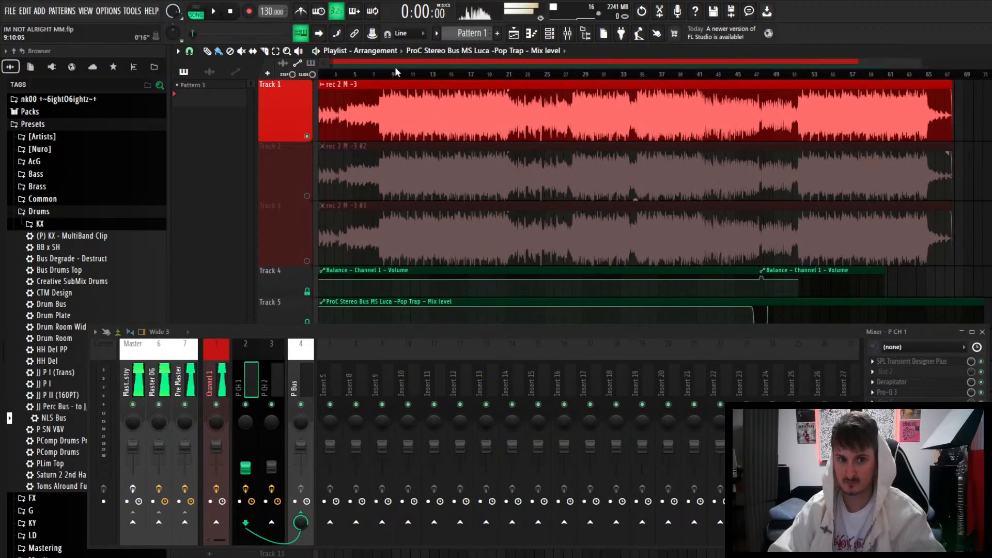
left_click(404, 74)
left_click(190, 385)
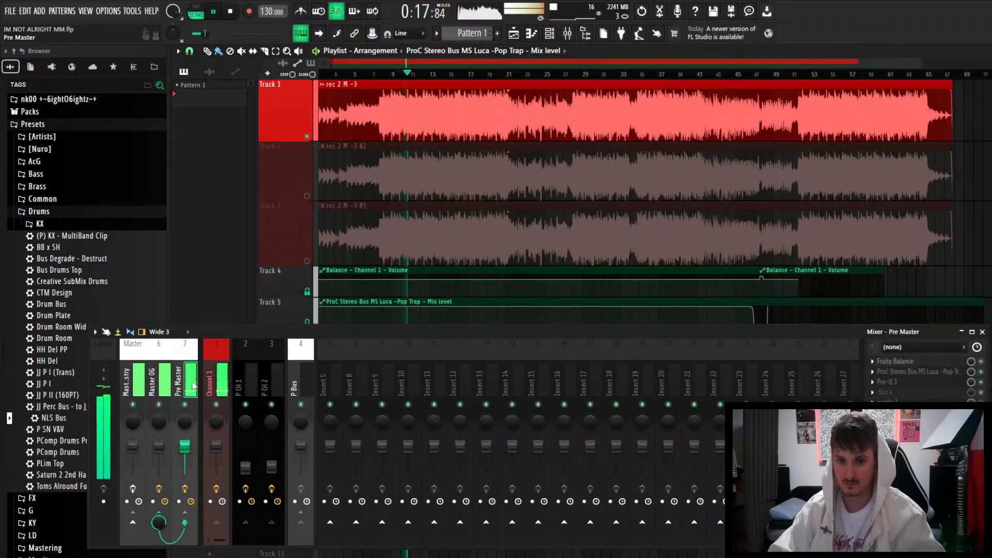
key("space")
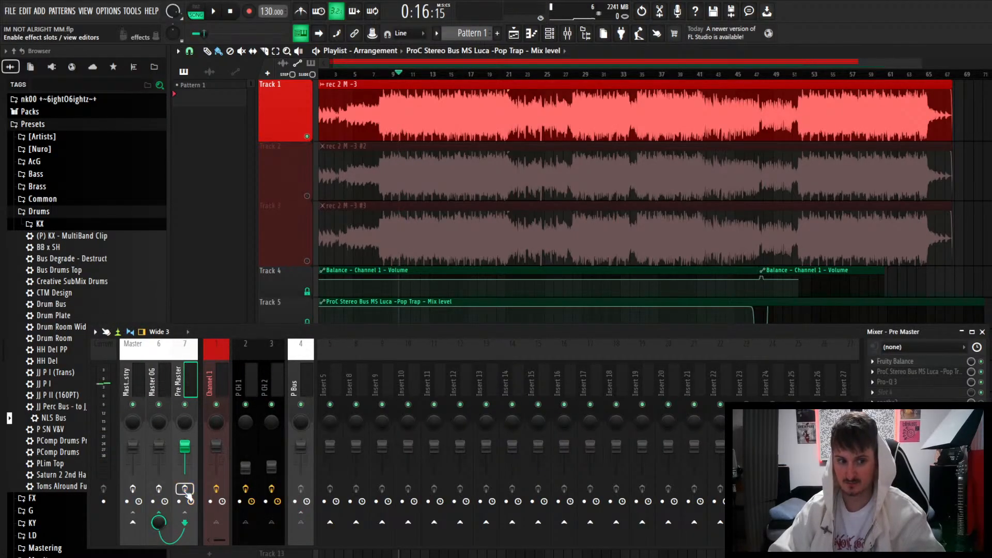
key("space")
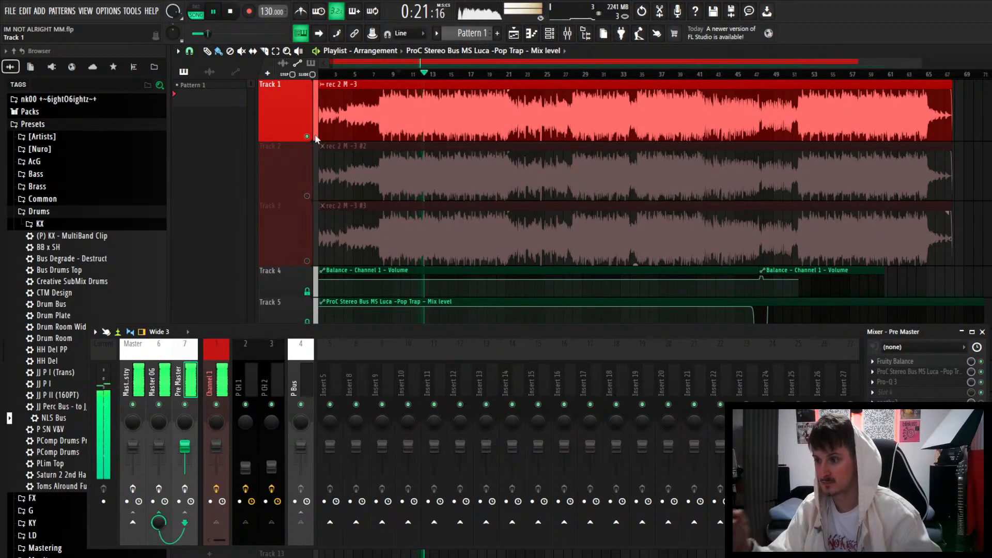
key("space")
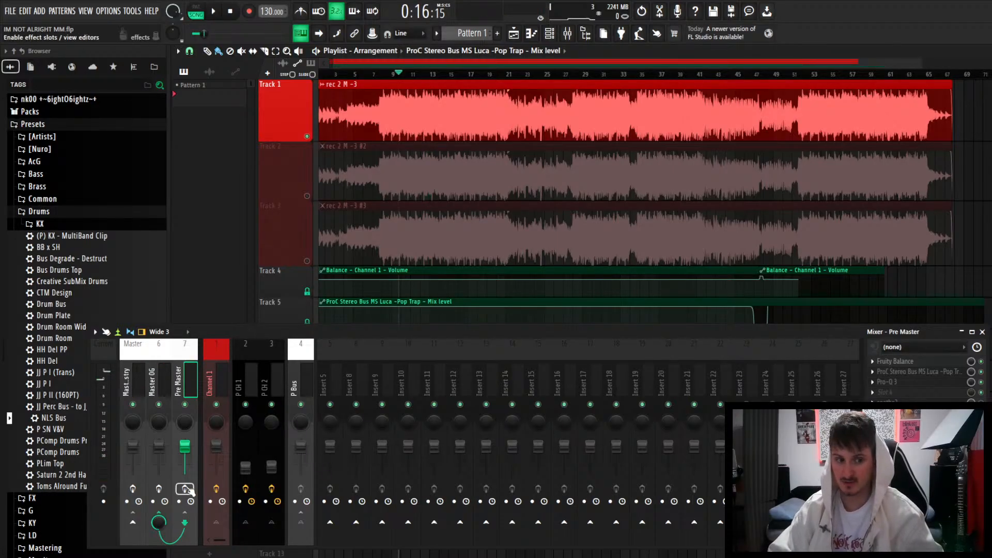
Replay the section from around bar 10 with Tracks 2 and 3 unmuted for comparison, then stop and mute both again.
key("space")
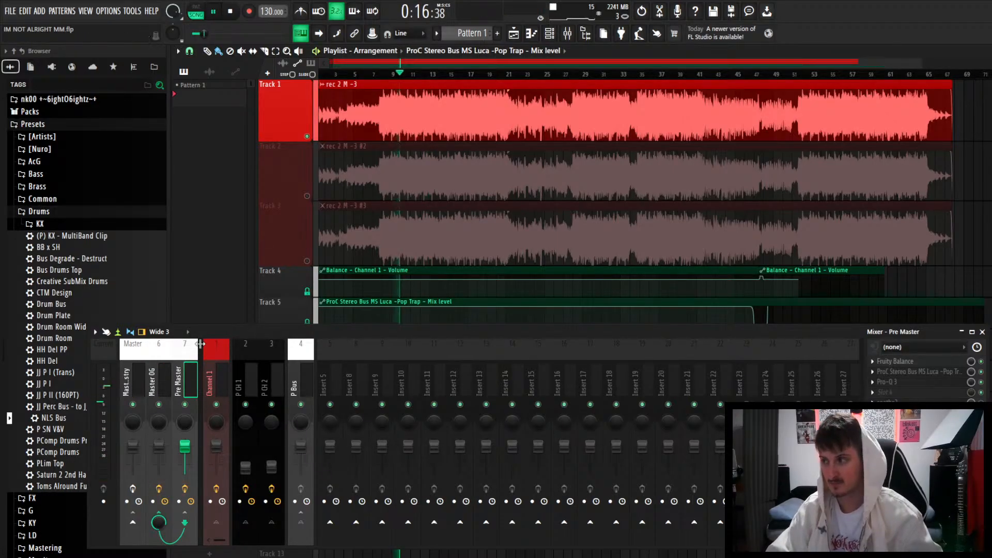
left_click(307, 196)
left_click(307, 261)
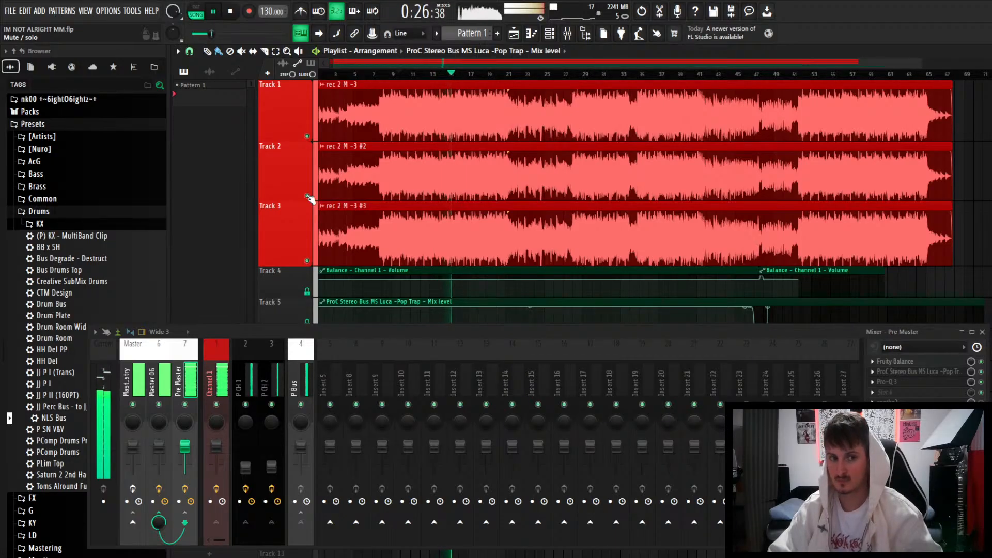
key("space")
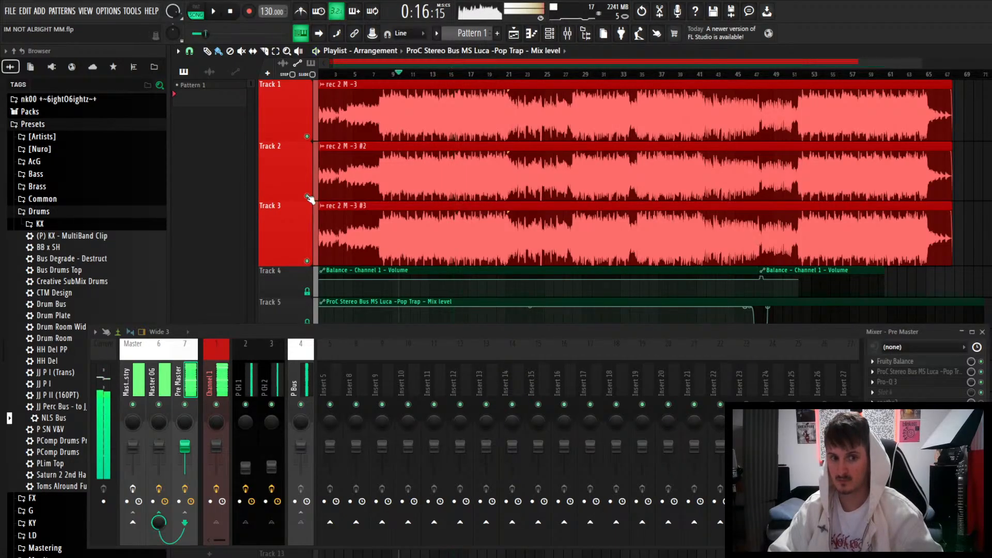
left_click(307, 196)
left_click(307, 261)
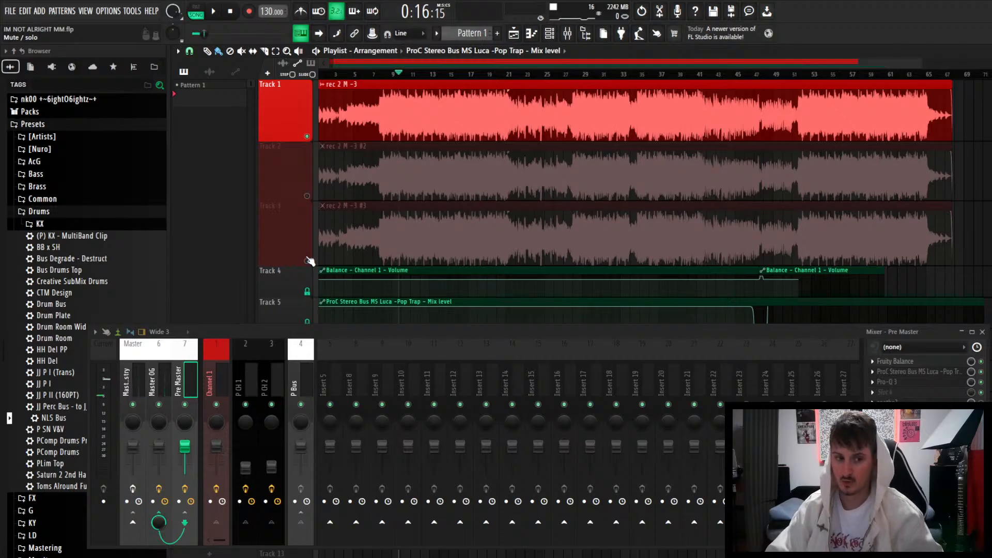
Examine the ProC Stereo Bus compressor on the Pre Master channel, including its side-chain EQ, and close it.
scroll(343, 191, "up", 2, "ctrl")
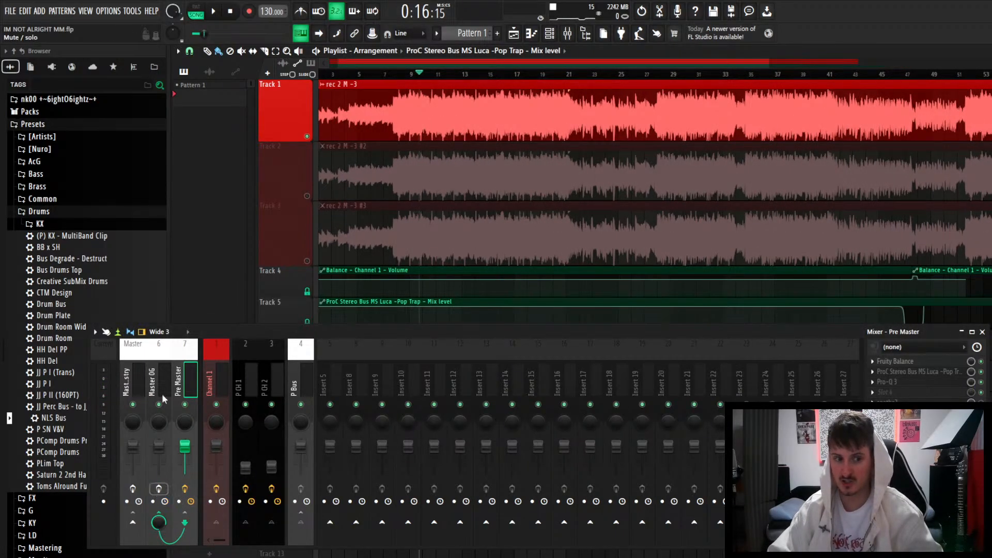
left_click(892, 376)
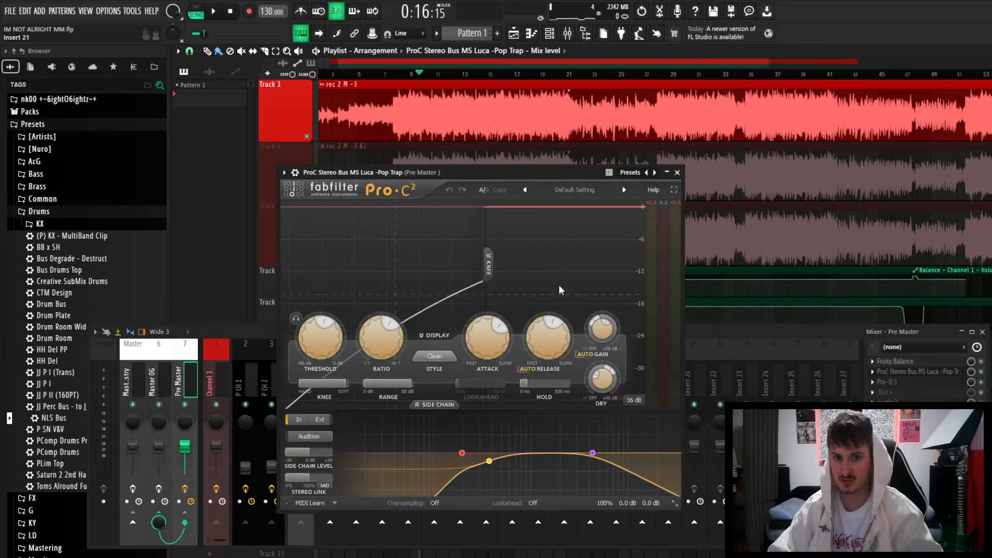
left_click_drag(565, 179, 578, 103)
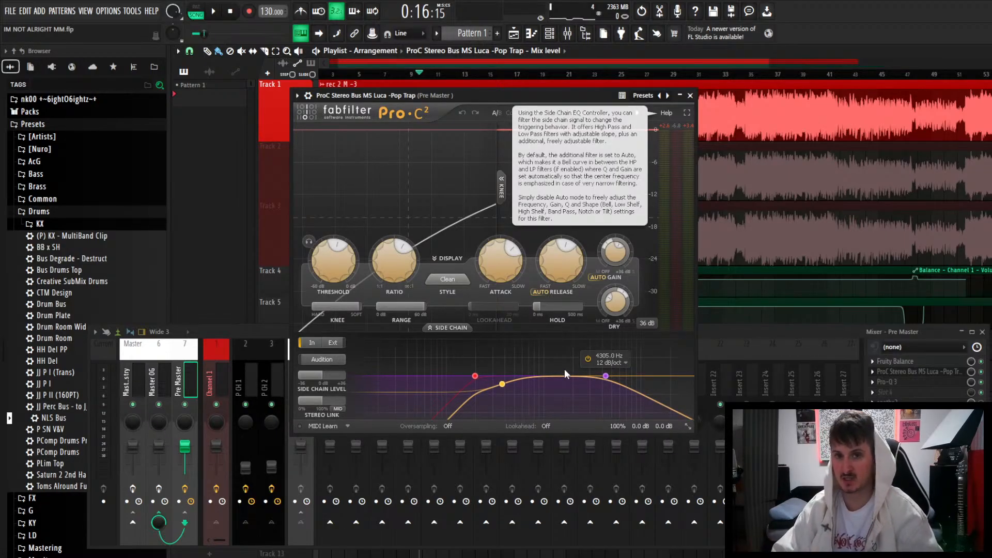
left_click(690, 95)
Inspect the Pro-Q 3 bands on the Pre Master channel, including the dip near 1 kHz, and close it.
left_click(887, 381)
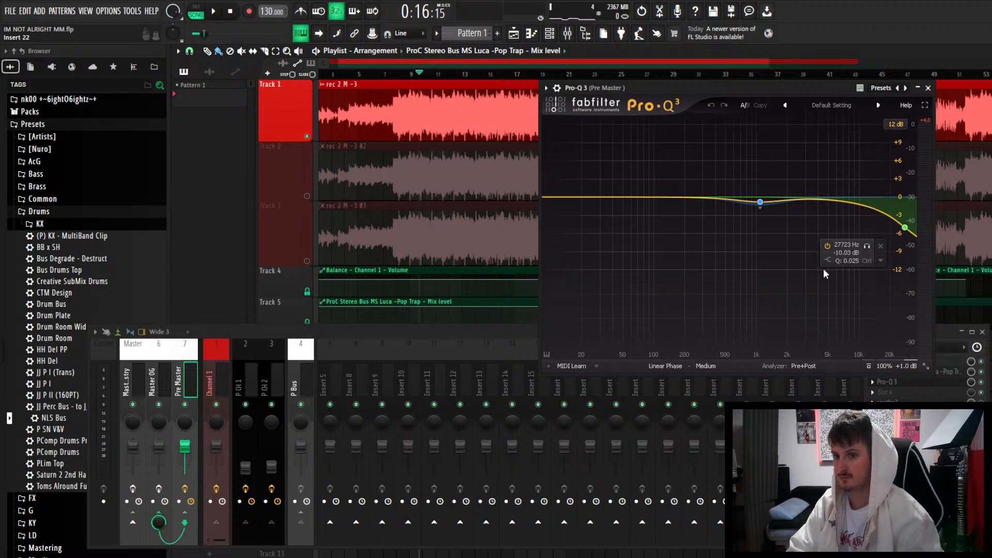
mouse_move(759, 206)
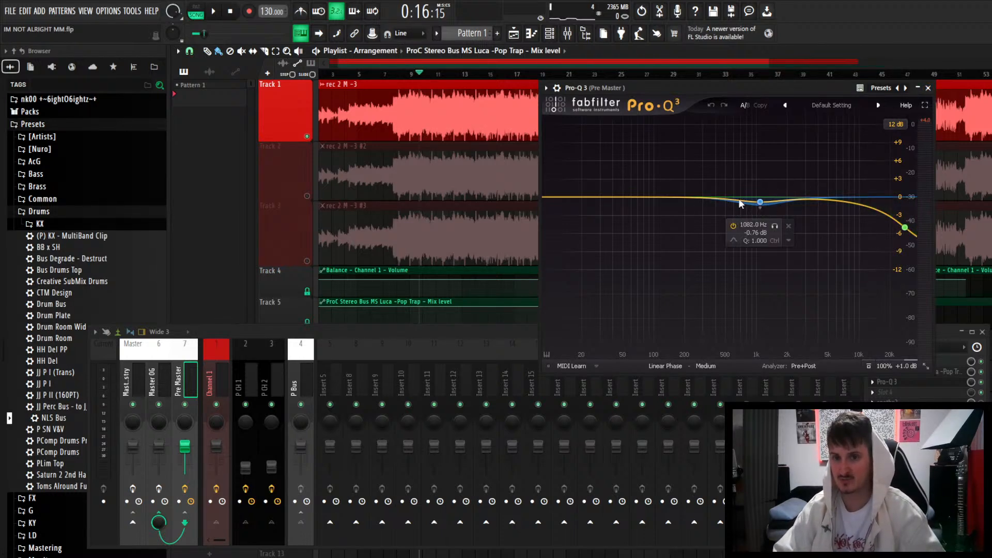
left_click(929, 88)
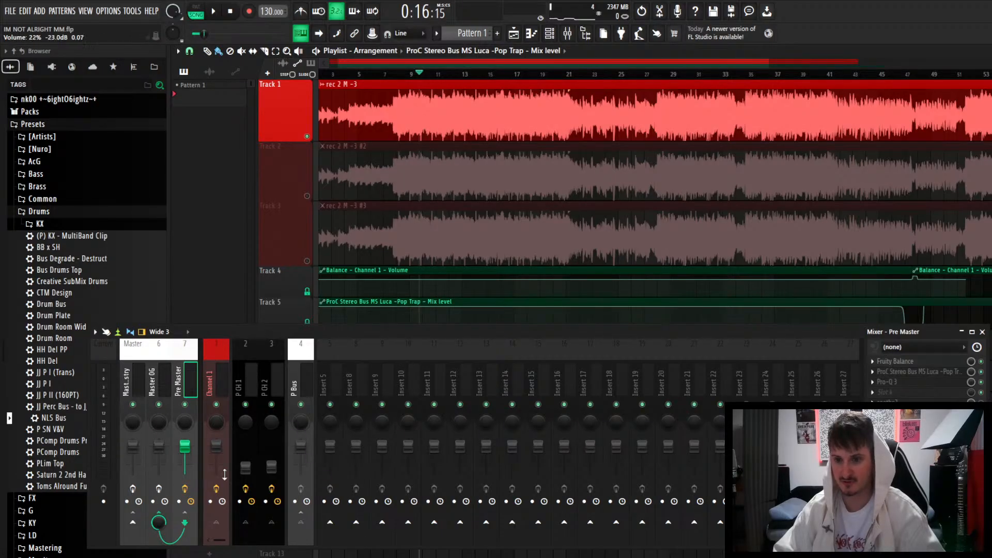
Open Ozone 10 on the Master OG channel and show its Equalizer 1 module.
left_click(165, 385)
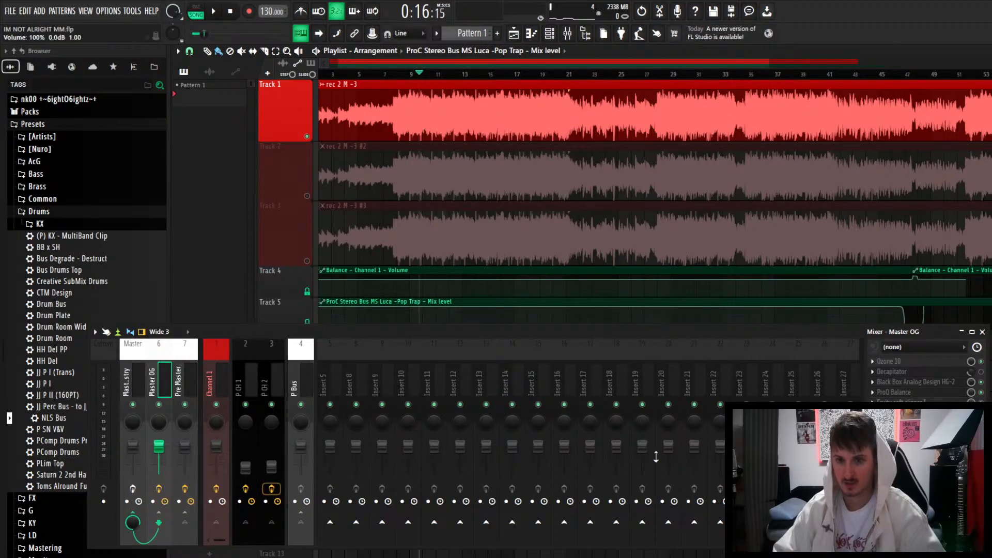
left_click(888, 361)
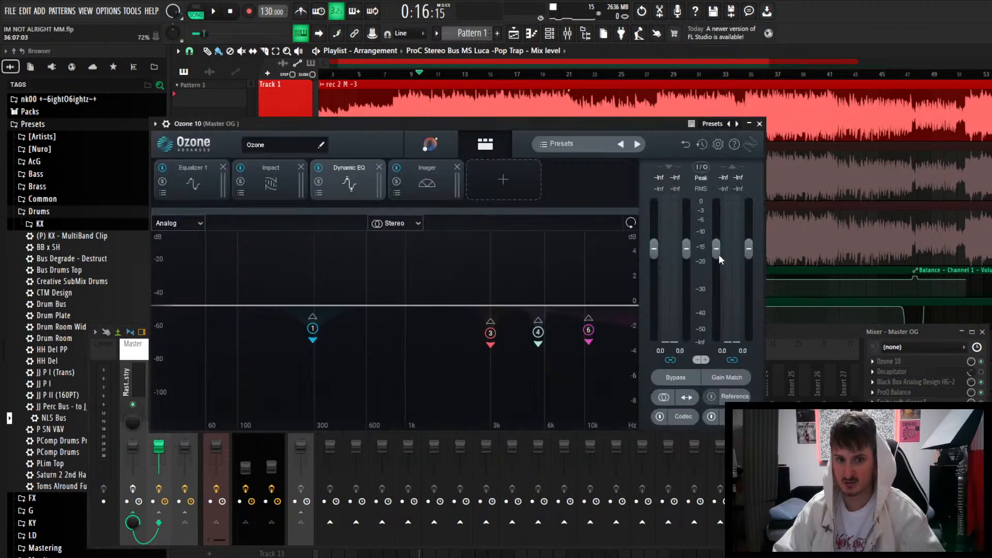
left_click_drag(459, 119, 497, 100)
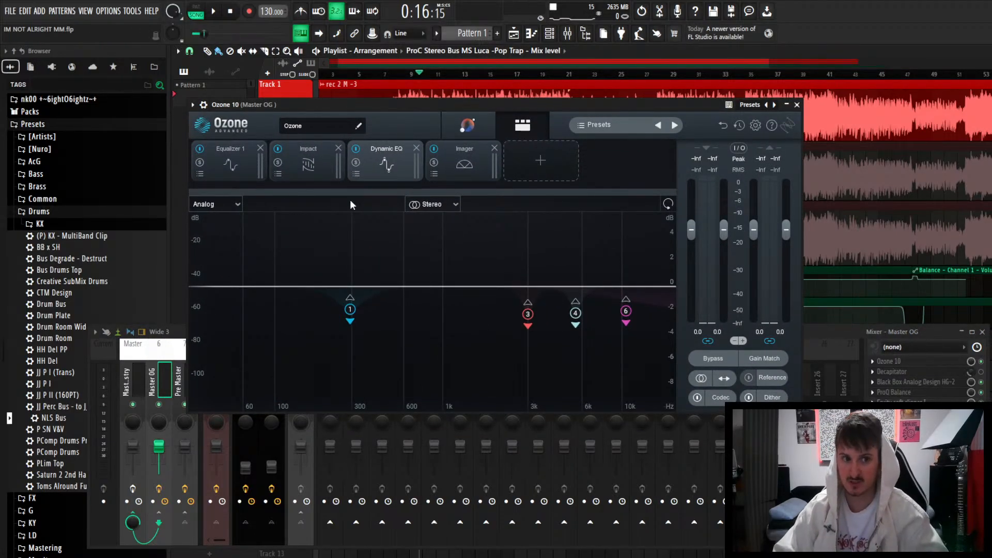
left_click(240, 166)
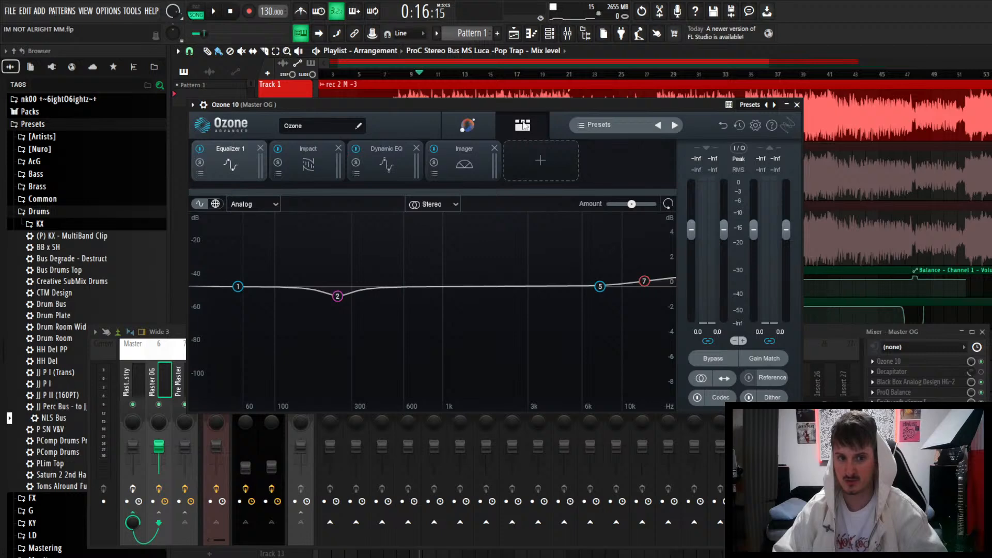
left_click_drag(522, 107, 565, 110)
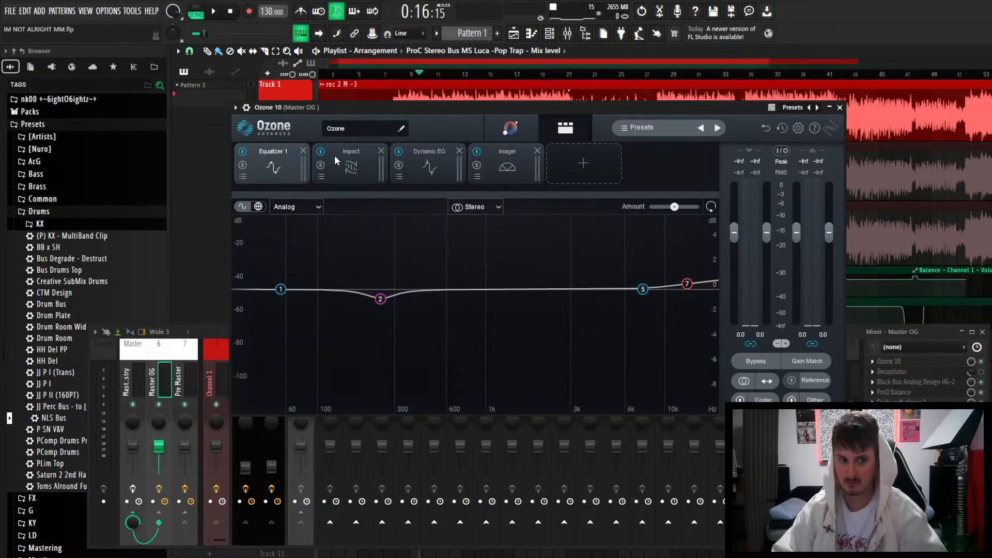
Bypass the Impact, Dynamic EQ and Imager modules in Ozone 10, leaving only Equalizer 1 active.
left_click(320, 151)
left_click(399, 151)
left_click(476, 152)
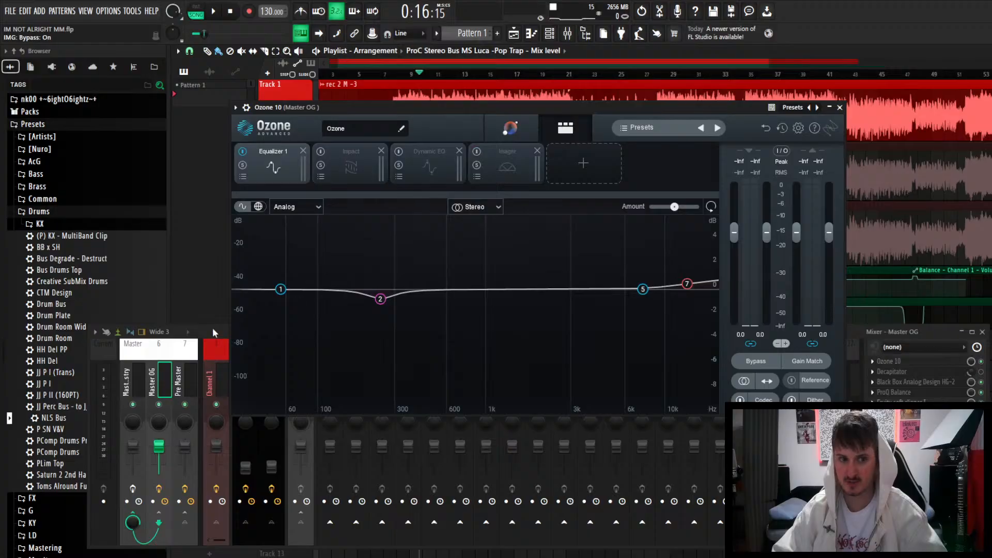
Turn off Black Box Analog Design HG-2, ProQ Balance, Fruity soft clipper and ProQ X on Master OG, and bring Ozone 10 to the front.
left_click_drag(199, 331, 200, 312)
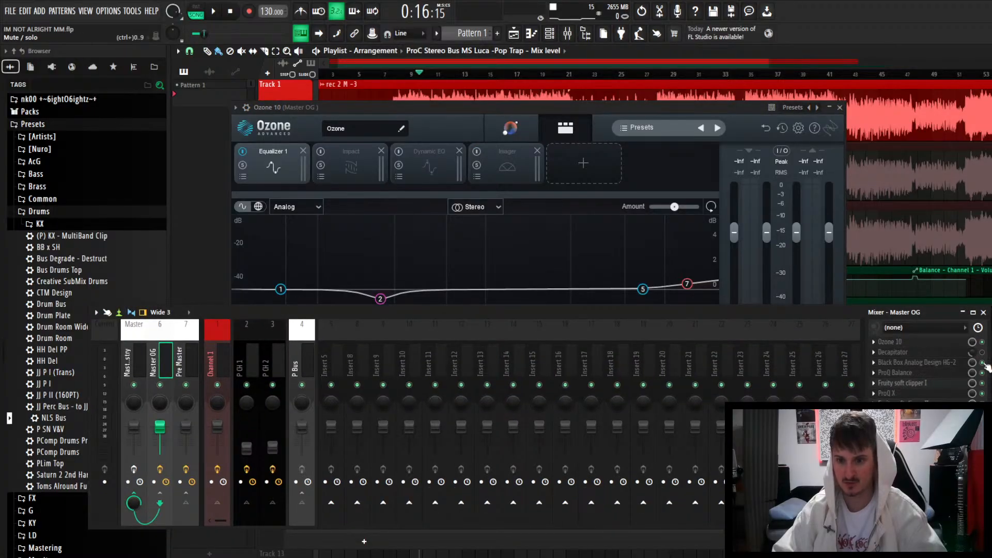
left_click(982, 363)
left_click(982, 373)
left_click(982, 383)
left_click(982, 393)
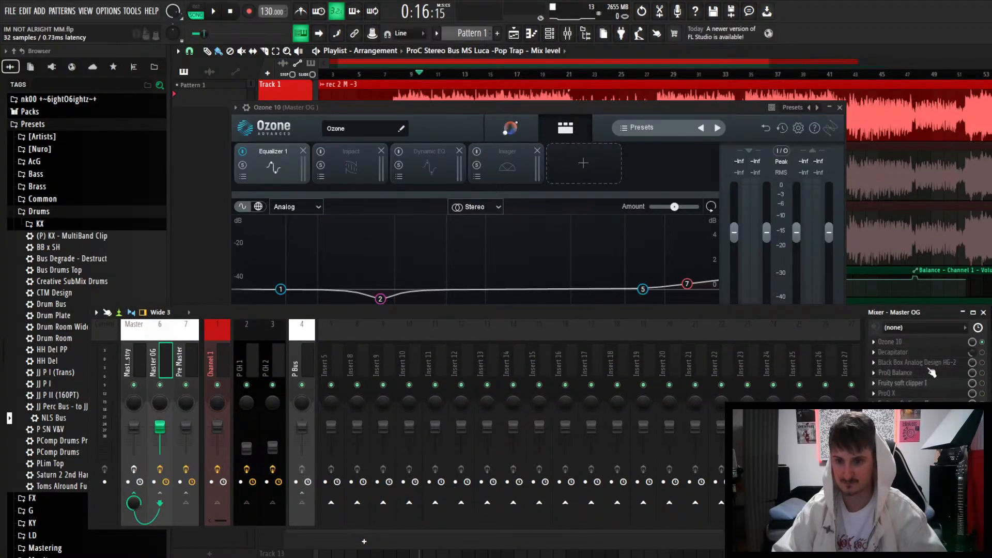
left_click(906, 343)
left_click(890, 341)
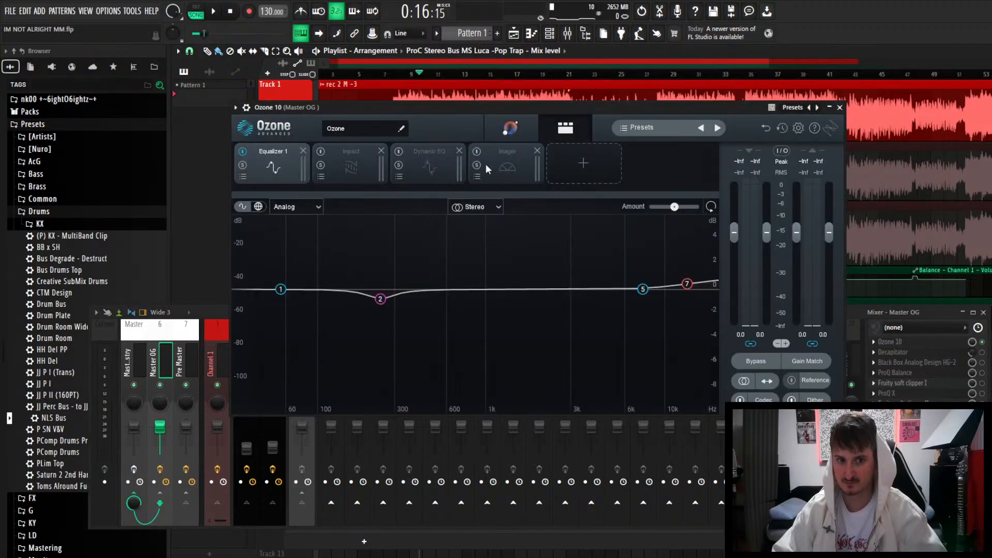
Play the song to audition Equalizer 1 alone, stop it, and glance at the bypassed modules before returning to Equalizer 1.
key("space")
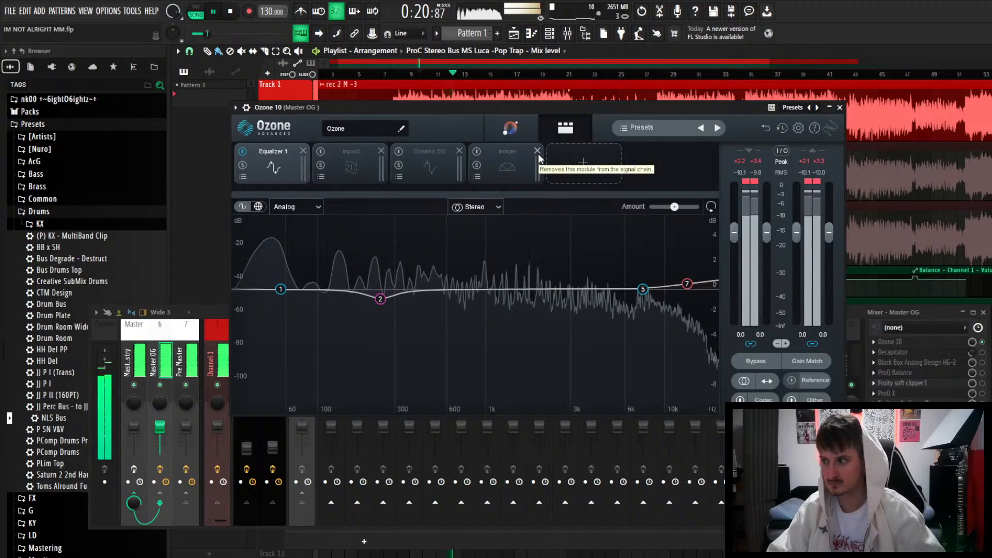
key("space")
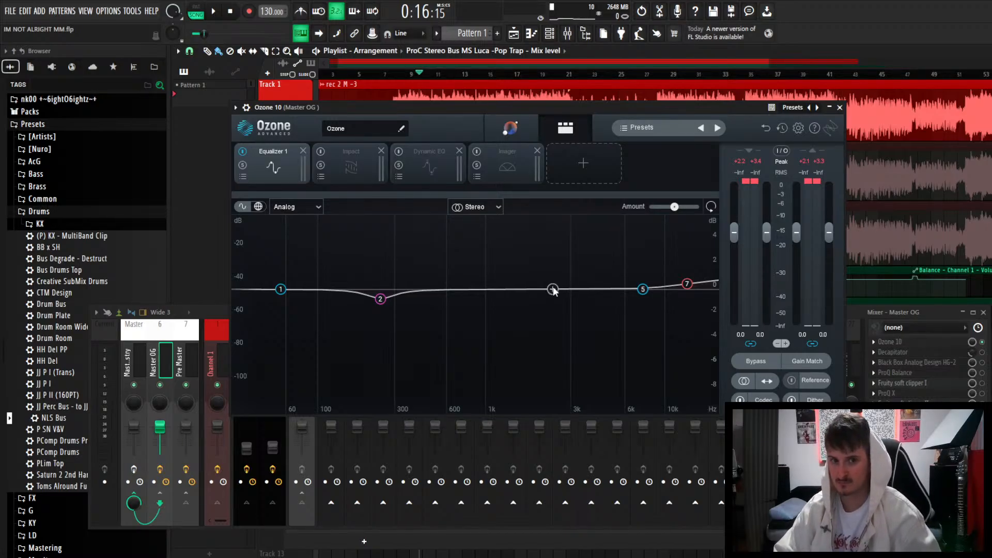
left_click(424, 176)
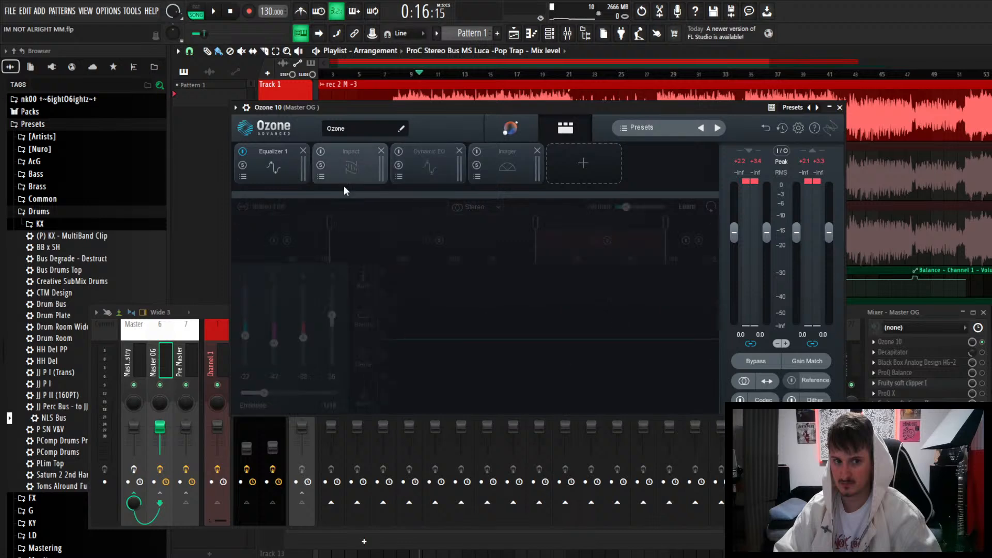
left_click(269, 168)
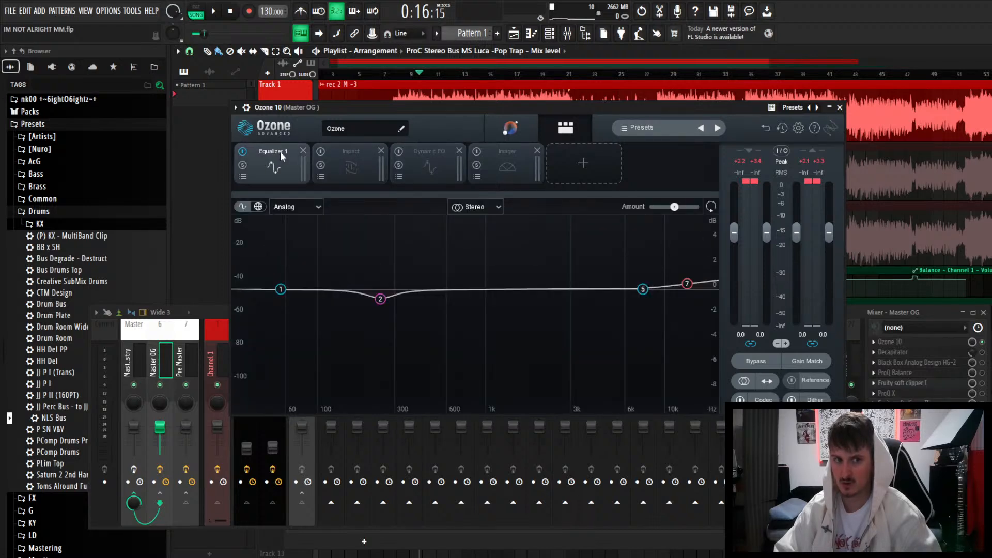
Add an Equalizer 2 module to the end of the Ozone 10 chain.
left_click(611, 176)
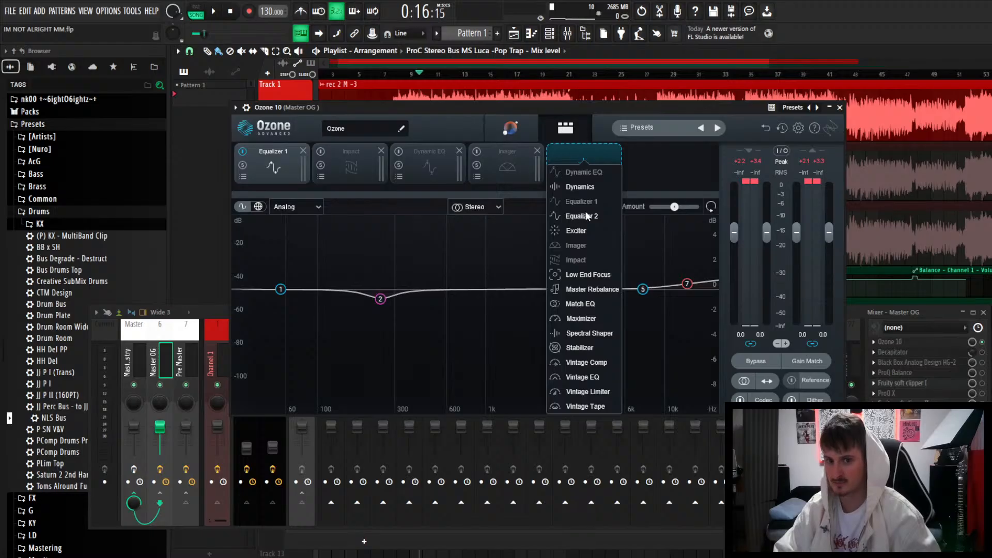
left_click(651, 176)
left_click(558, 178)
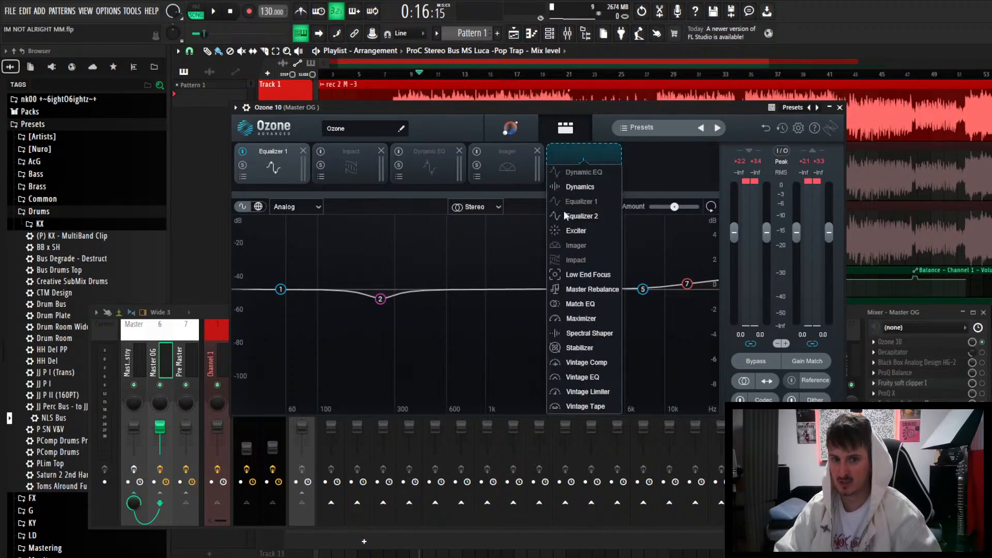
left_click(578, 215)
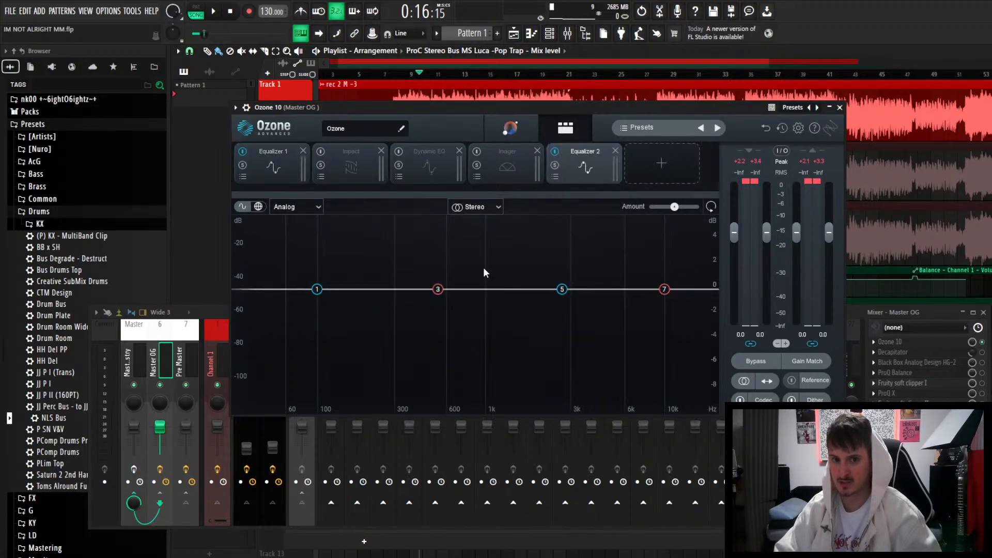
Switch back and forth between Equalizer 1 and Equalizer 2 to compare them, and remove Equalizer 2.
left_click(277, 172)
left_click(580, 161)
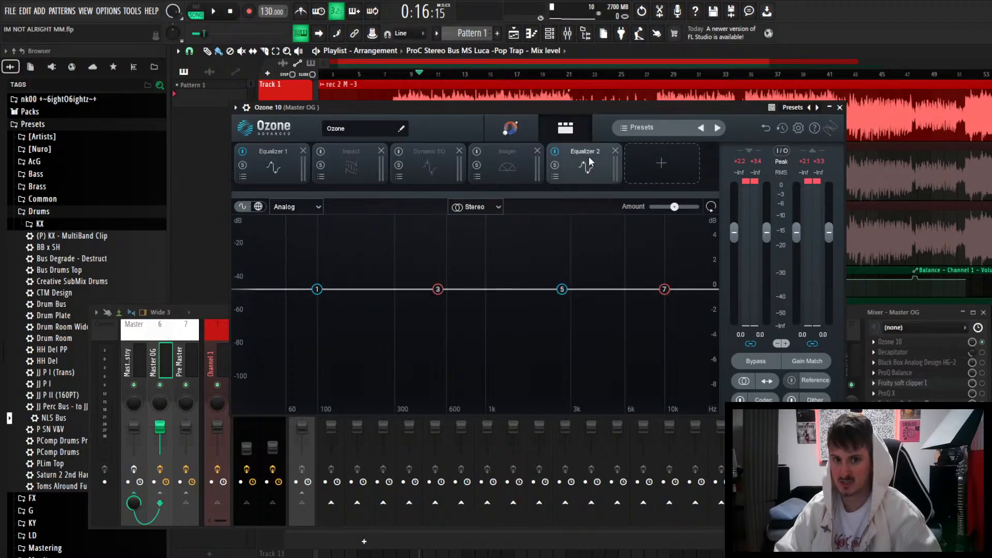
left_click(283, 172)
left_click(586, 173)
left_click(262, 177)
left_click(593, 164)
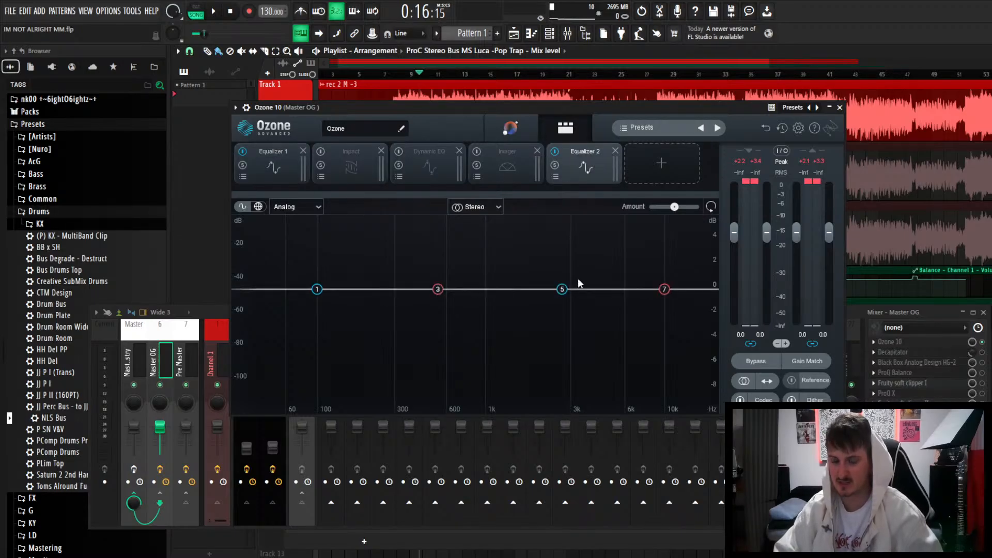
left_click(614, 150)
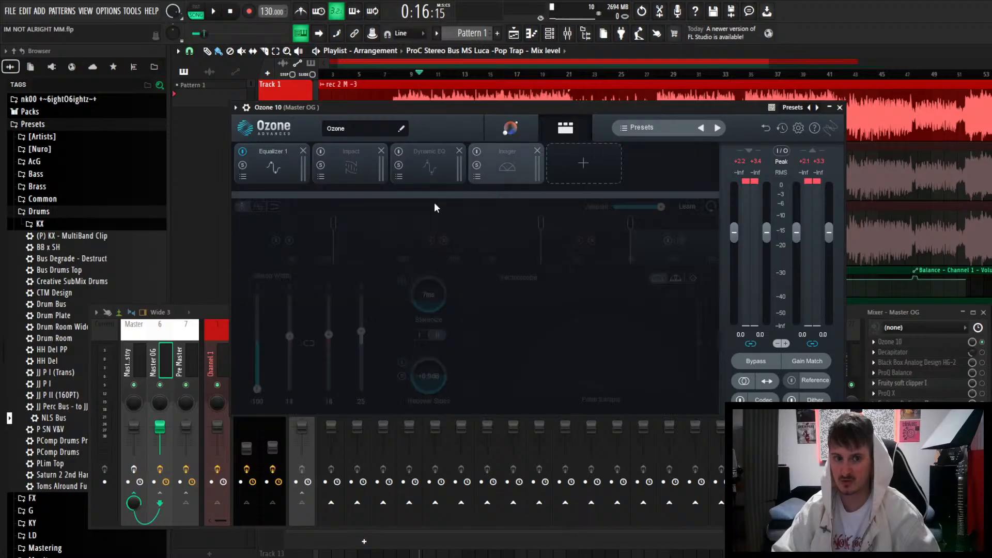
Enable the Impact module in Ozone 10 and audition it by playing the song.
left_click(360, 170)
left_click(322, 151)
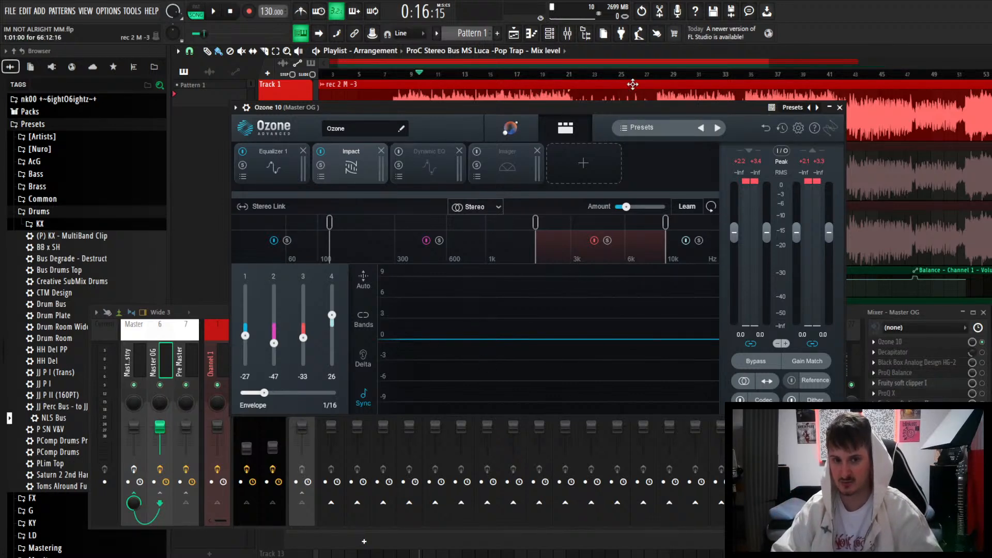
left_click_drag(648, 112, 631, 127)
key("space")
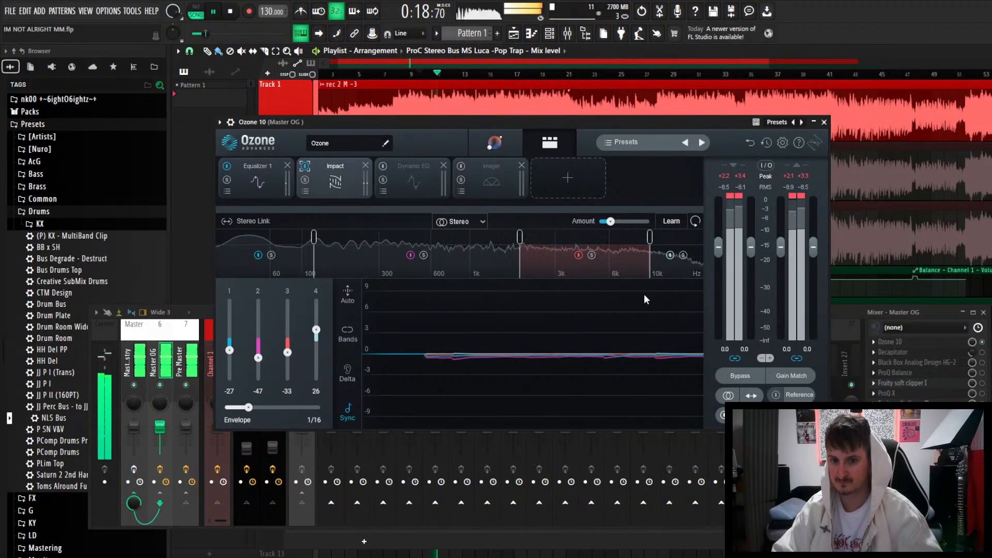
key("space")
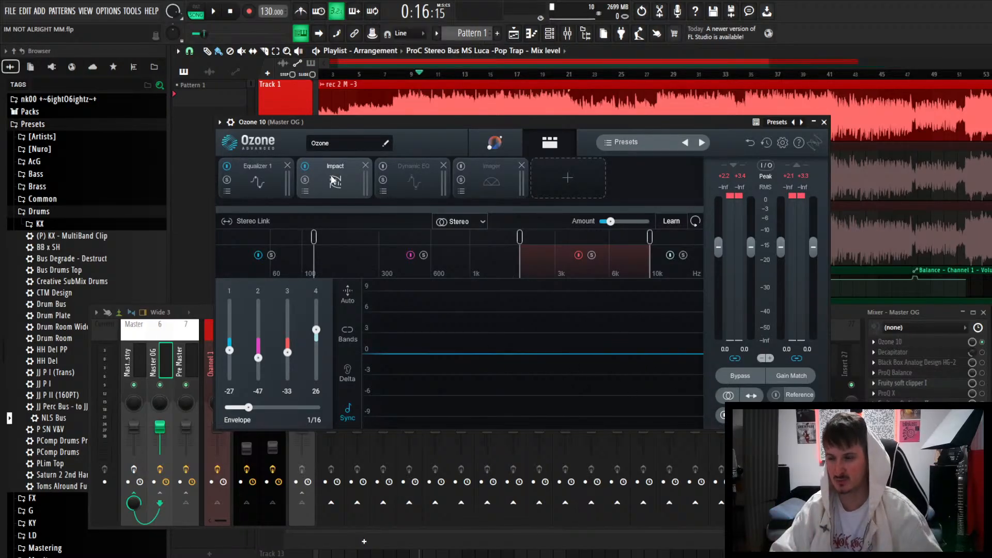
Audition the Impact module with solo and with Delta listening, stopping playback after each pass.
left_click(305, 180)
key("space")
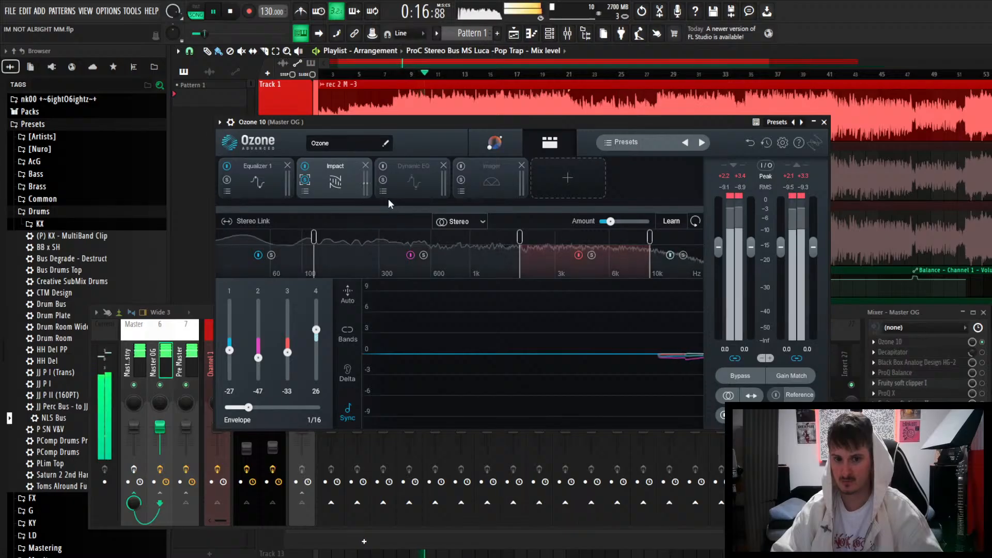
key("space")
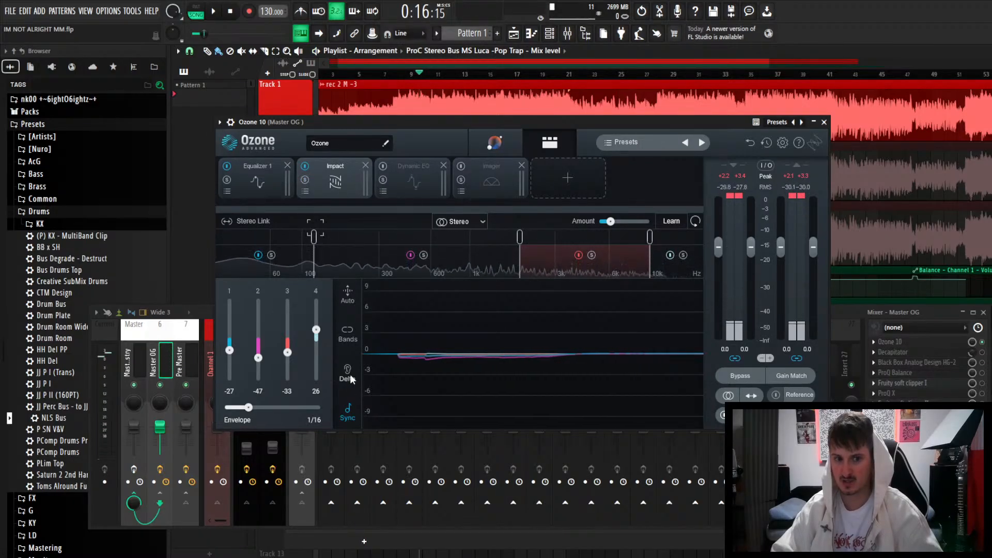
left_click(349, 374)
left_click_drag(624, 118, 609, 129)
key("space")
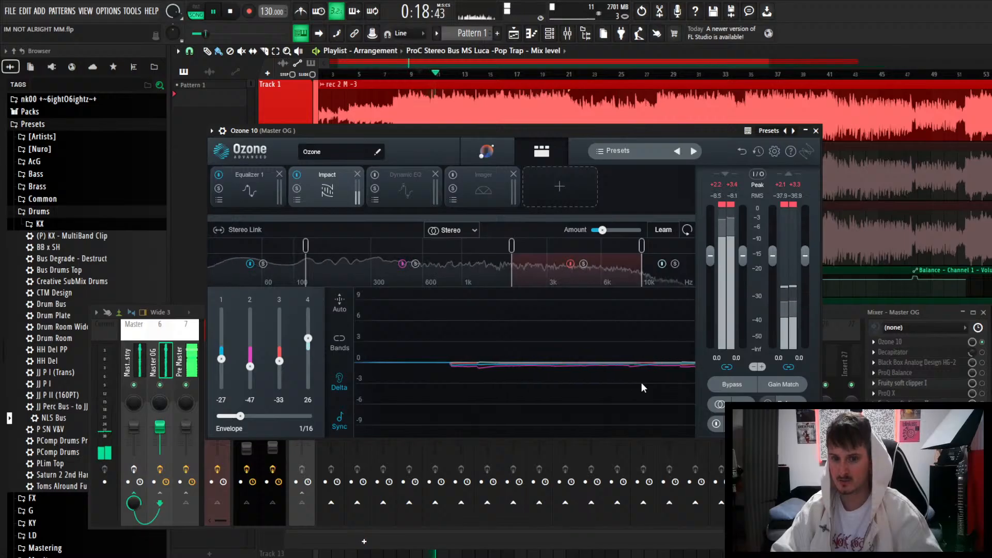
key("space")
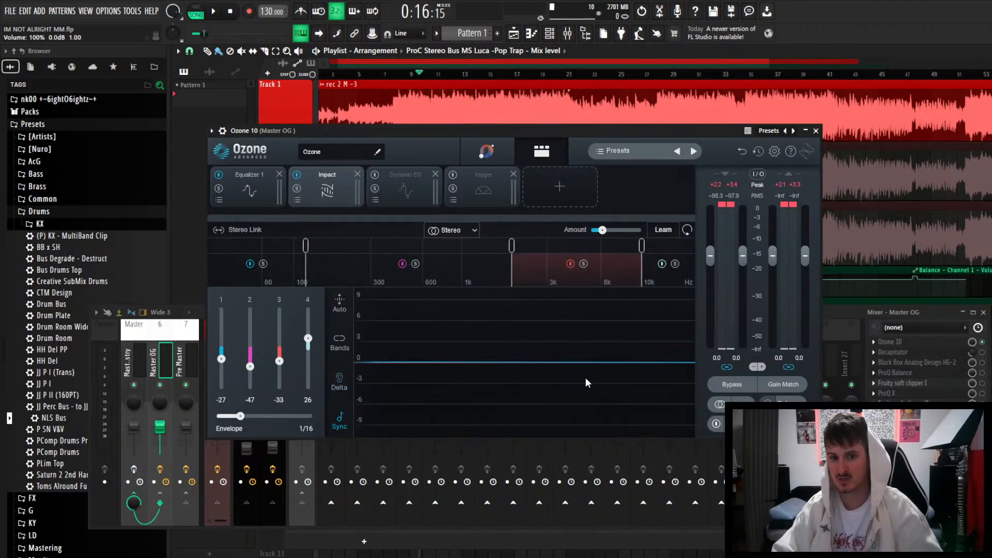
Enable the Dynamic EQ module and return to the Impact module to review its second and third frequency bands.
left_click(399, 181)
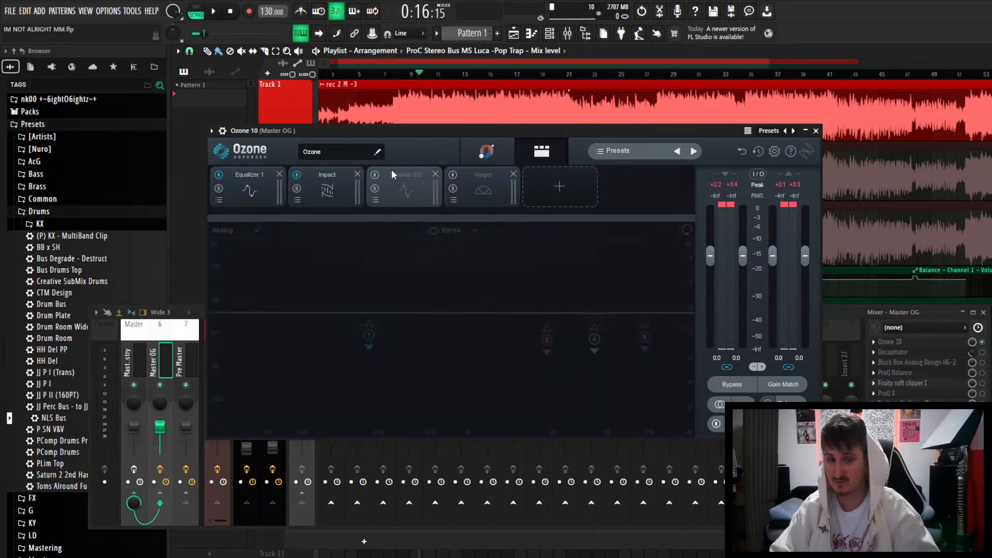
left_click(375, 175)
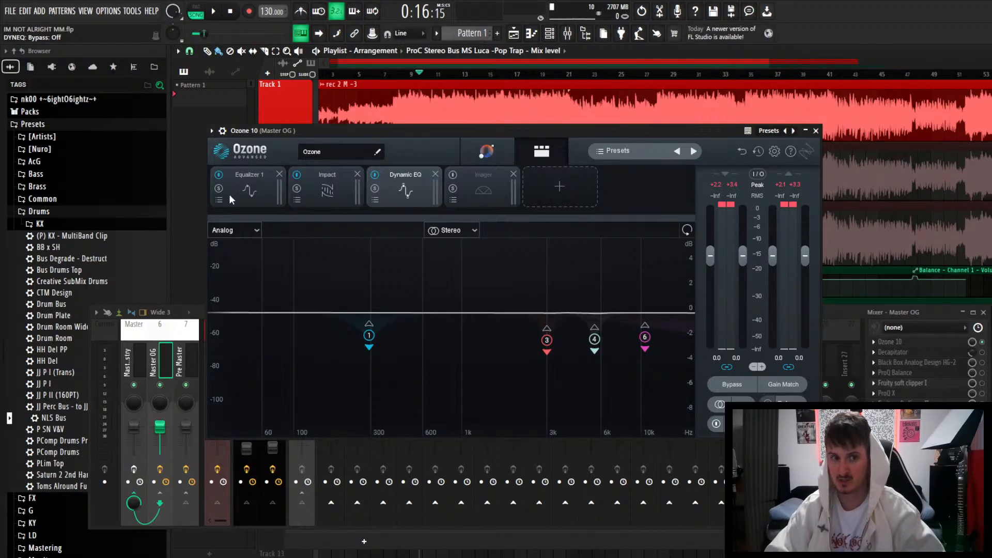
left_click(253, 192)
left_click(335, 194)
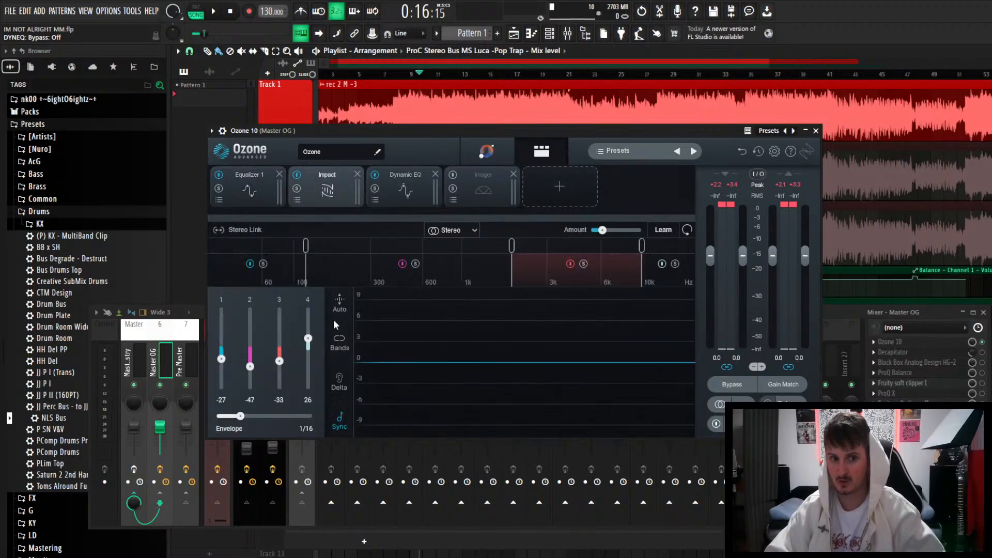
left_click(463, 284)
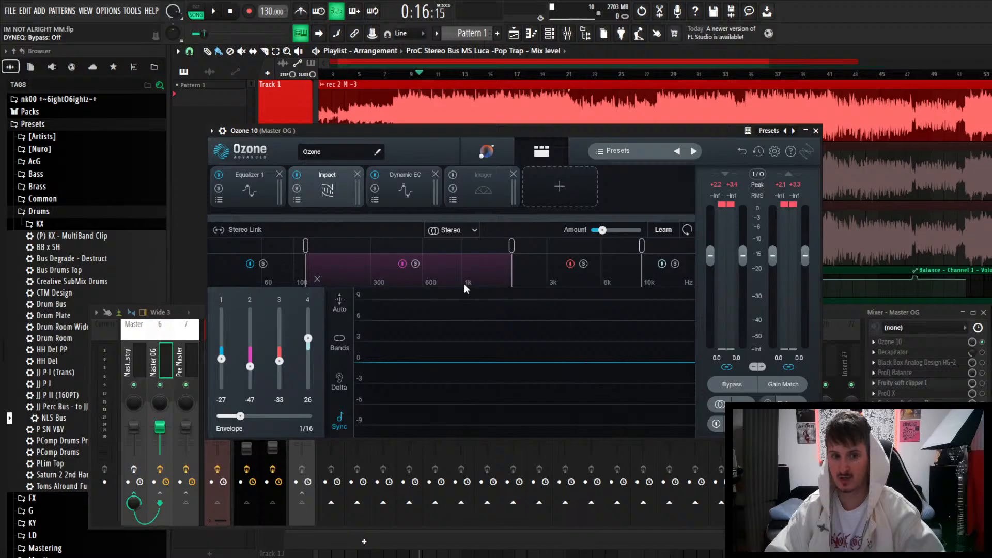
left_click(547, 274)
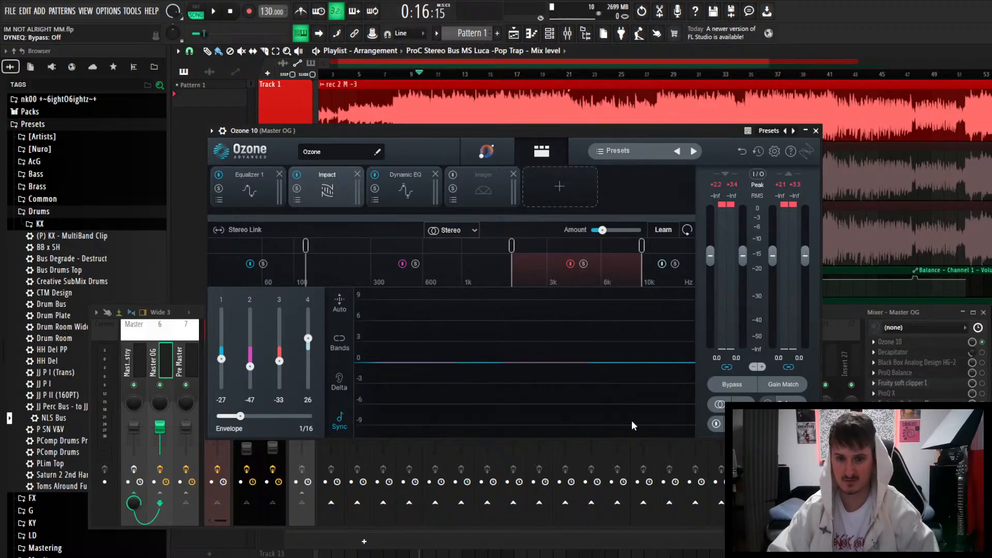
Check the Impact preset manager and the list of addable Ozone modules, closing both without choosing anything.
left_click(294, 201)
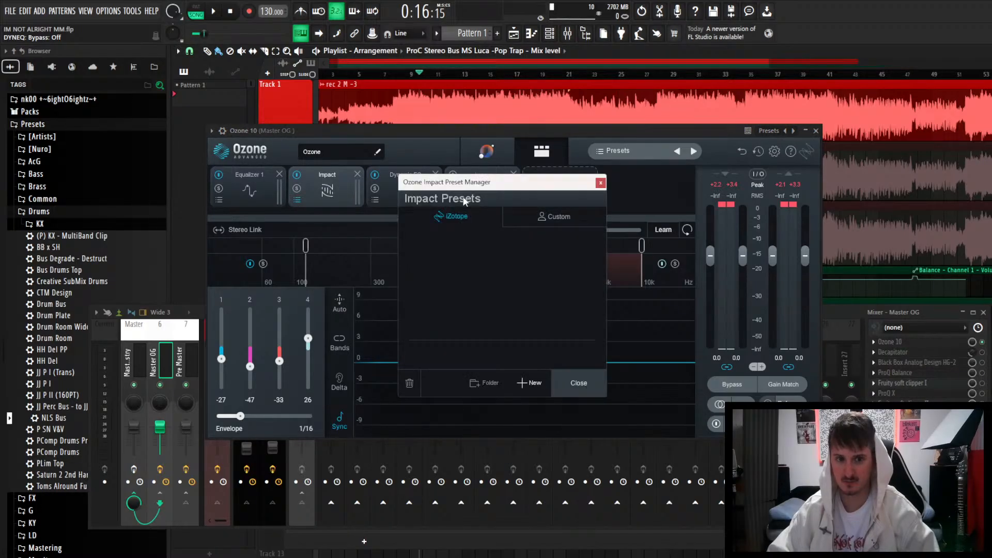
left_click(601, 183)
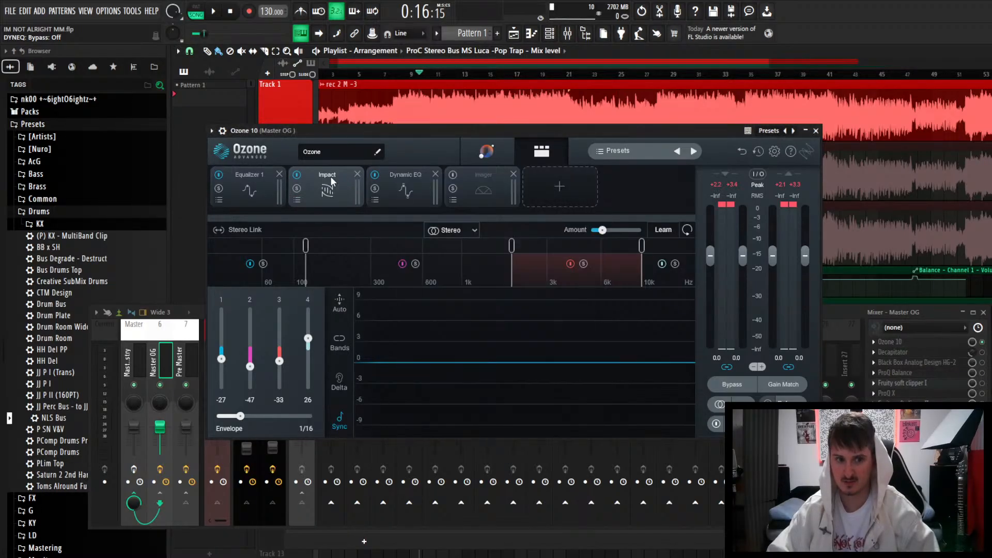
left_click(569, 182)
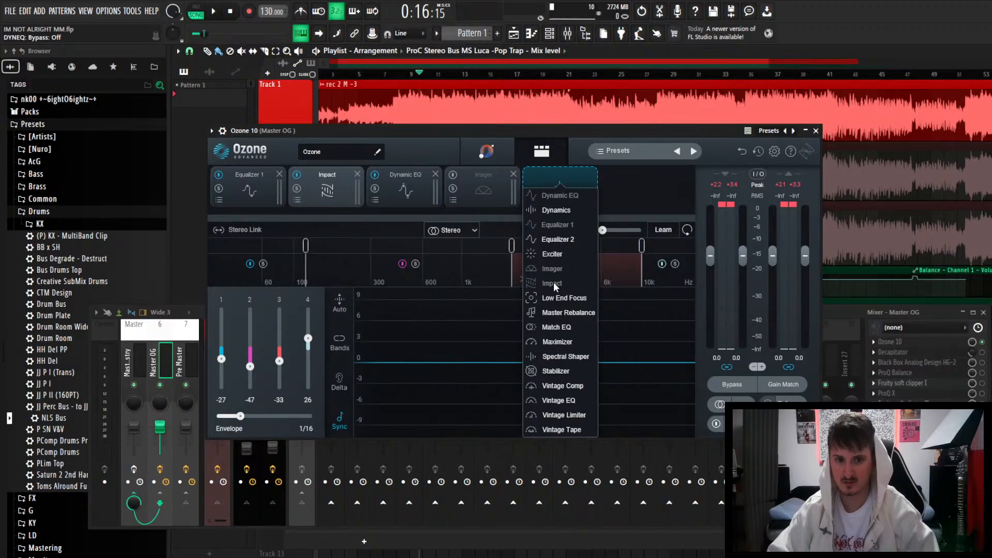
left_click(645, 187)
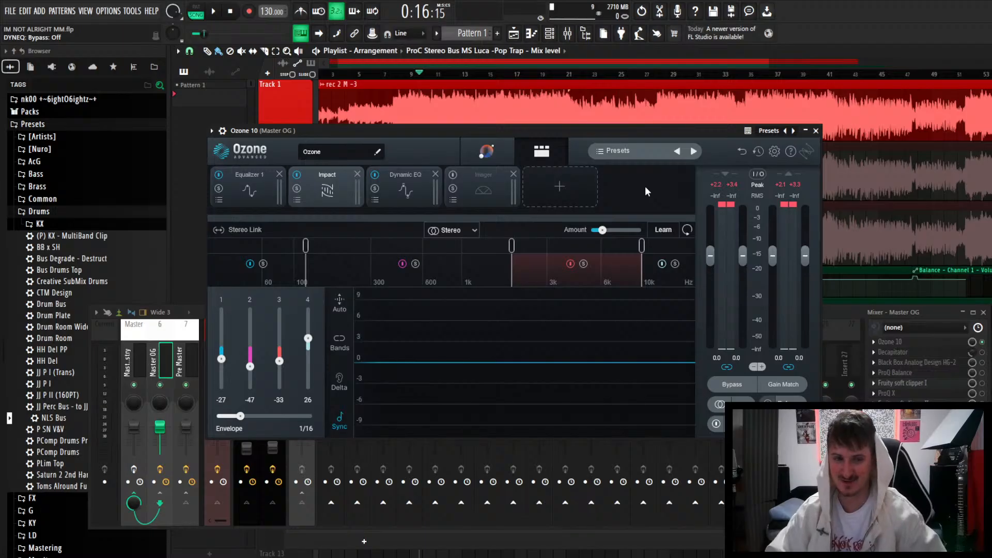
Show the Dynamic EQ module and play the song to observe how its bands react.
left_click(488, 187)
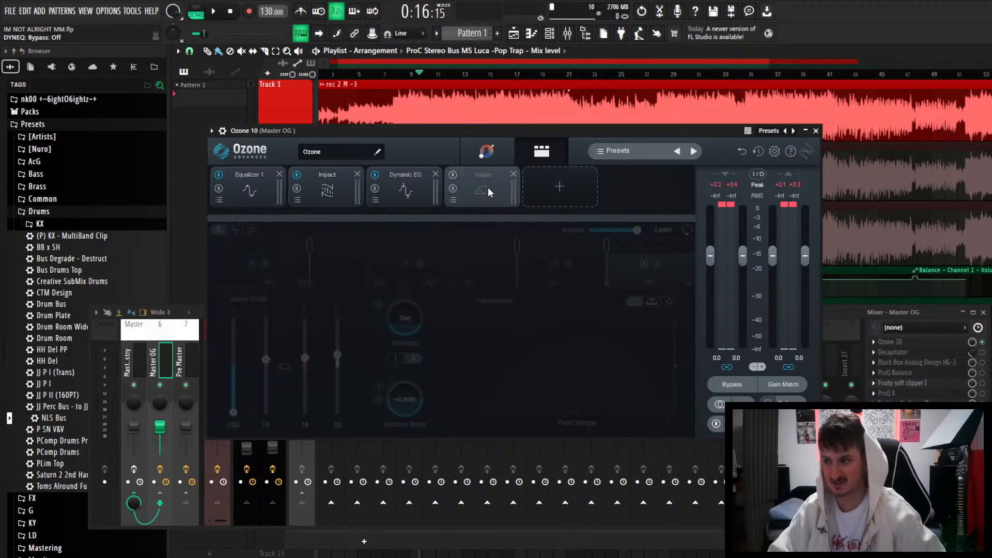
left_click(408, 189)
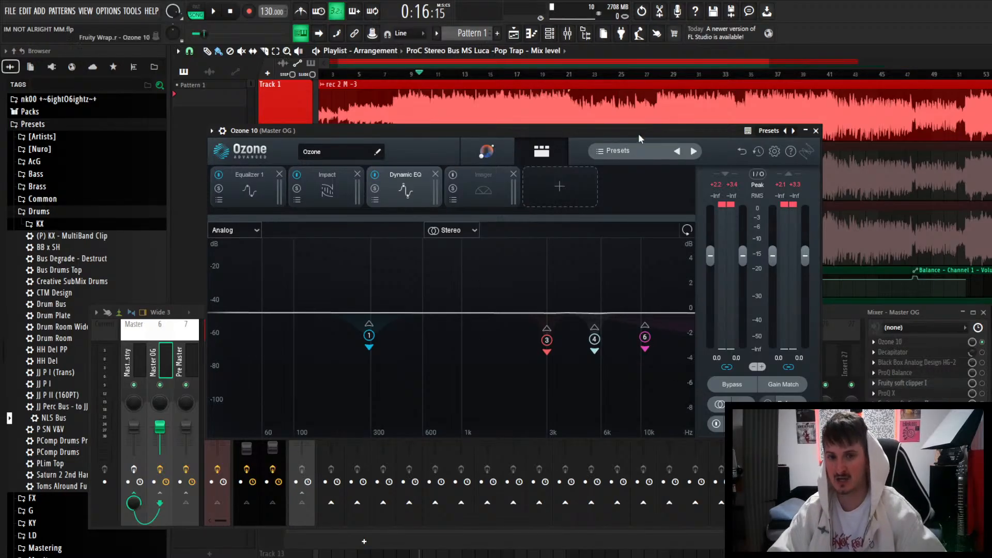
left_click_drag(643, 128, 640, 135)
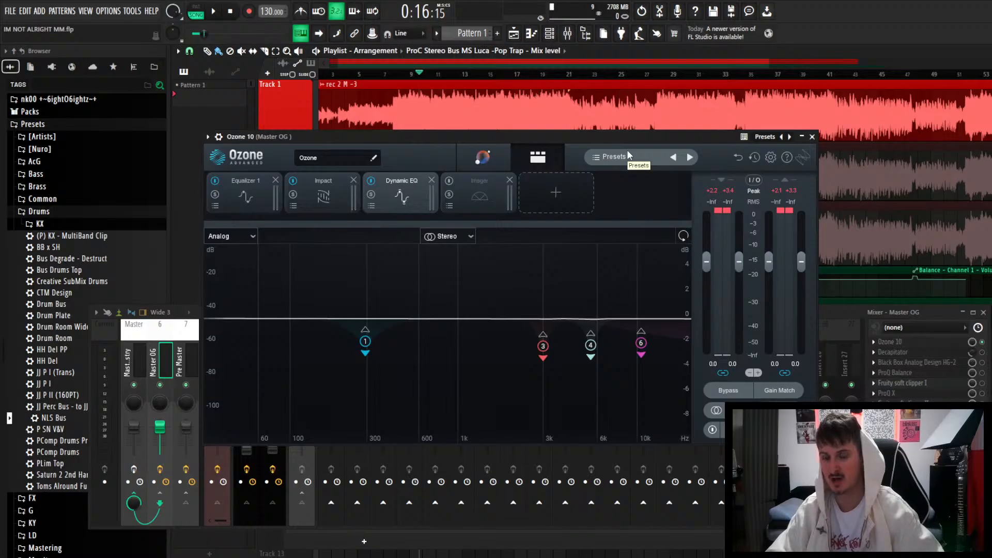
key("space")
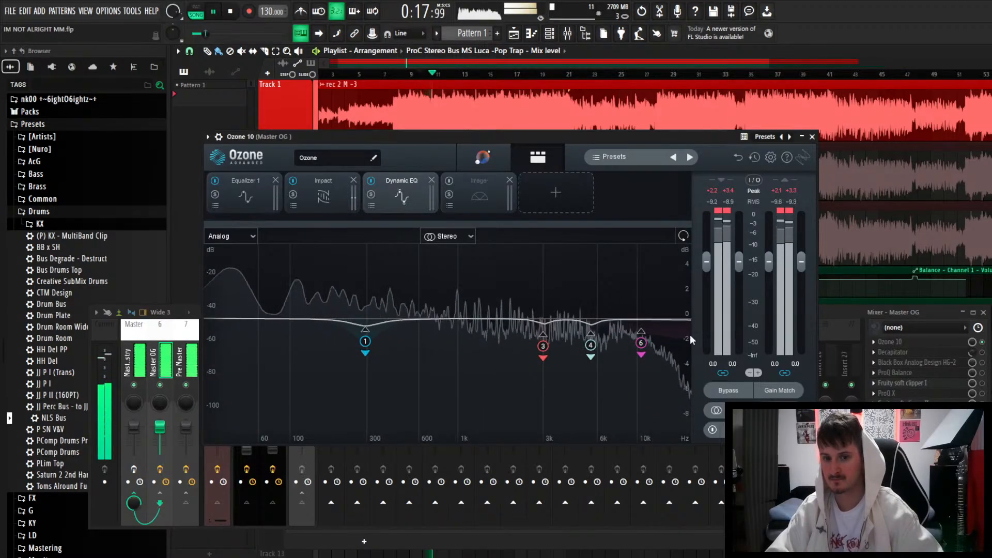
key("space")
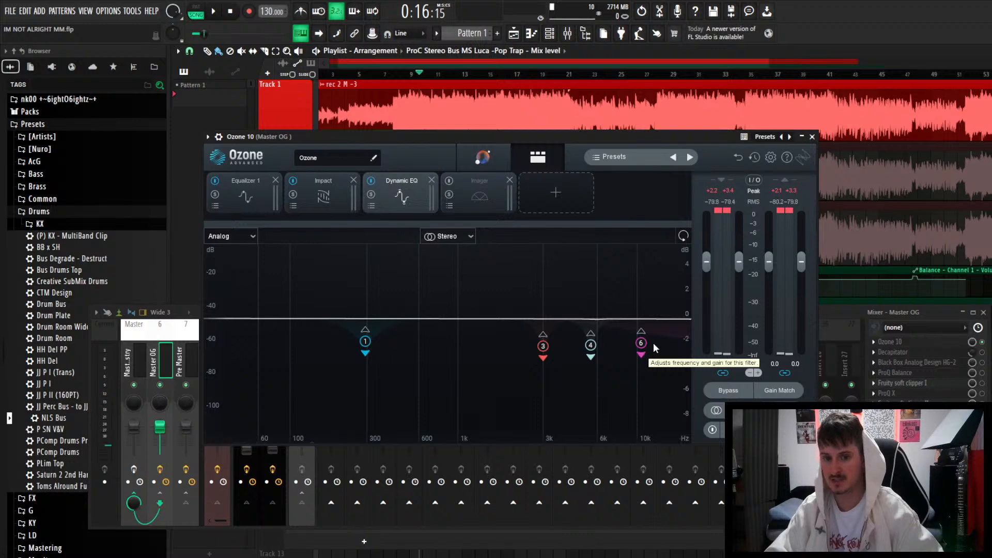
Enable the Imager module in Ozone 10 and show its stereo width settings.
left_click(464, 197)
left_click(449, 180)
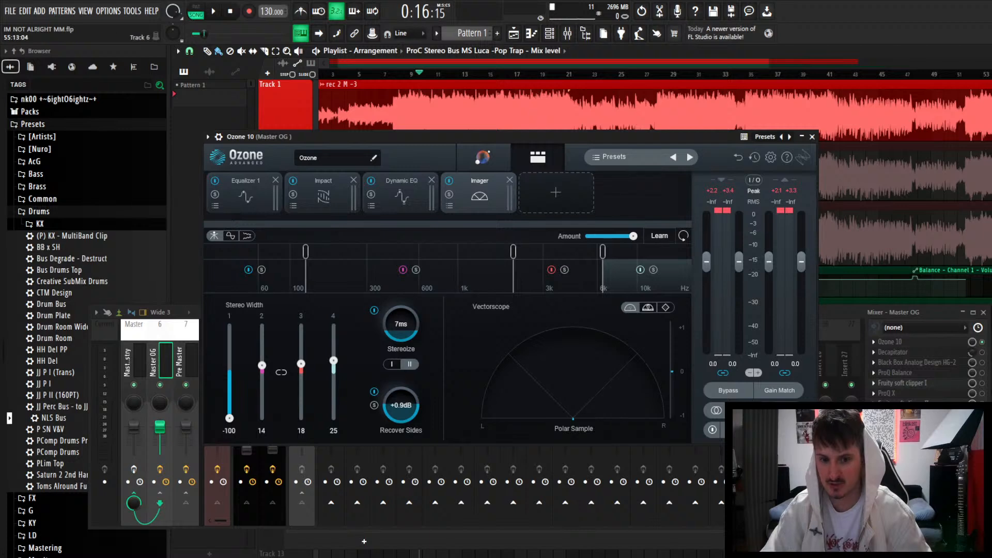
Open the SPAN Monitor on Master OG and play the song to compare the mid and side spectrum, closing the analyser when done.
left_click(899, 435)
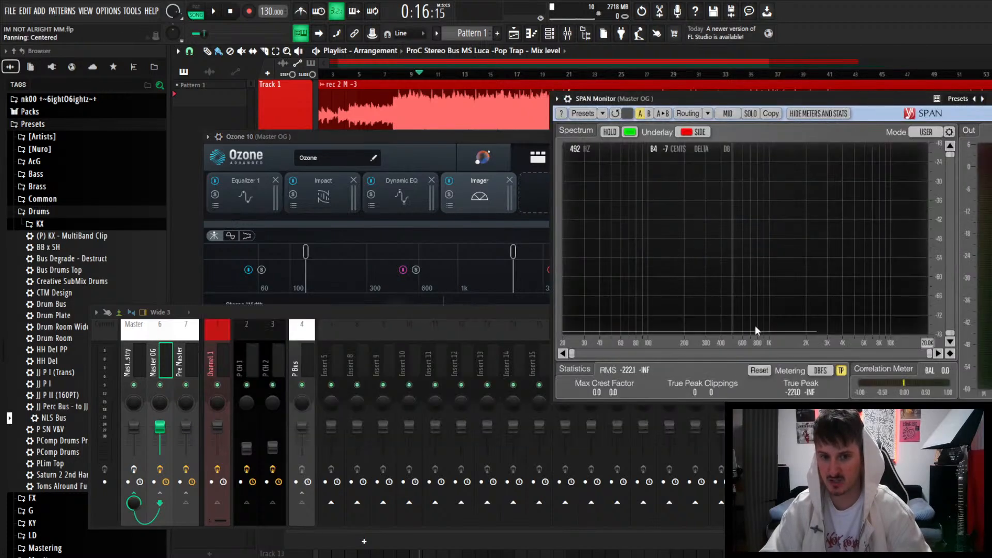
left_click_drag(753, 98, 502, 98)
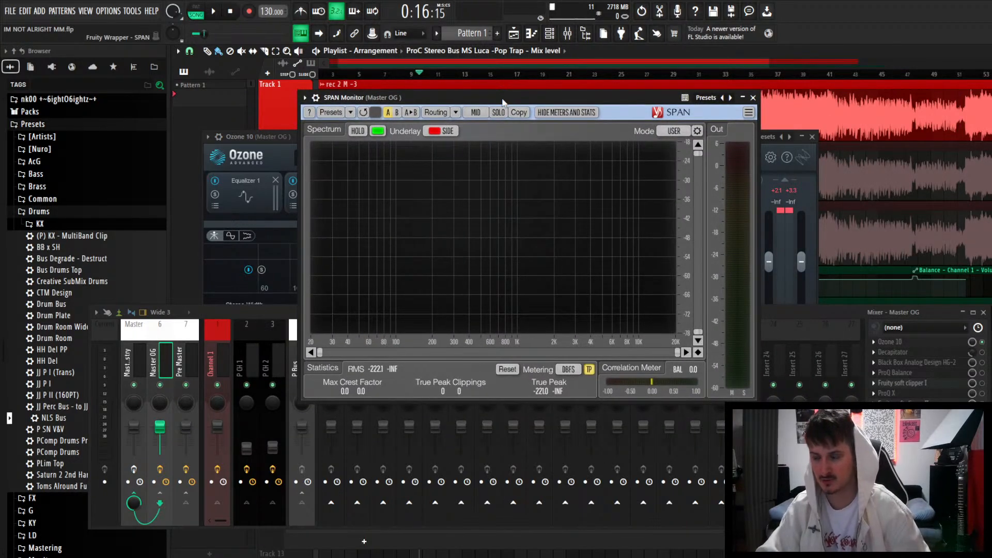
key("space")
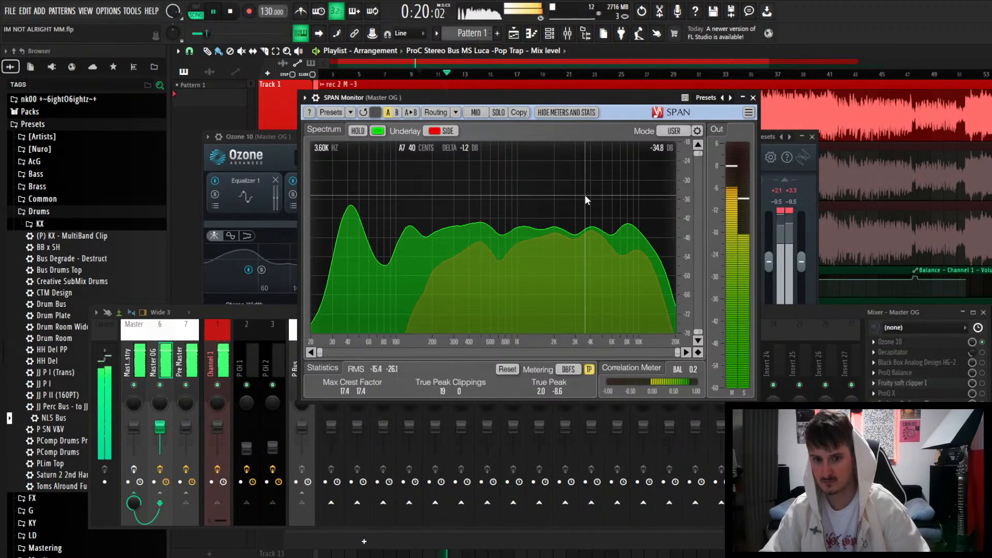
key("space")
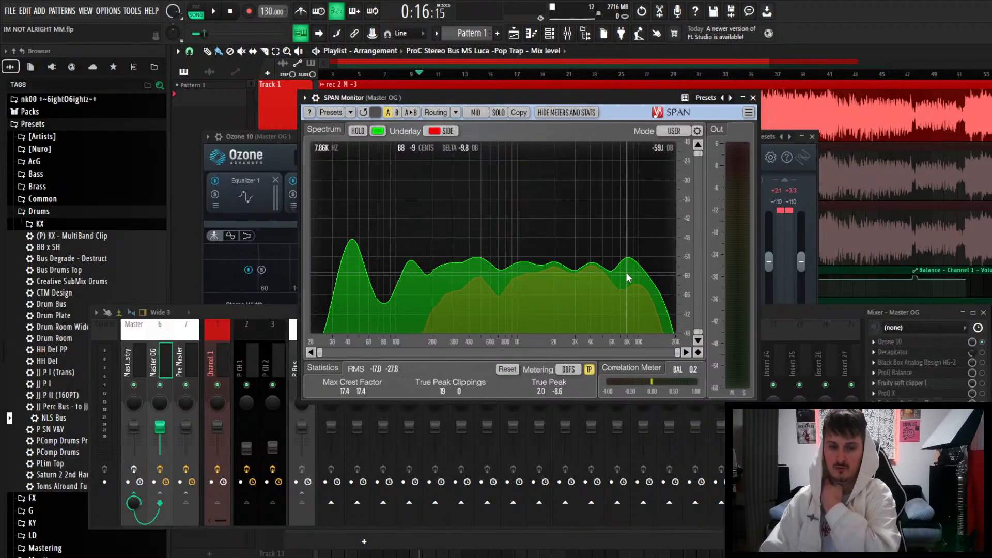
left_click_drag(580, 94, 583, 89)
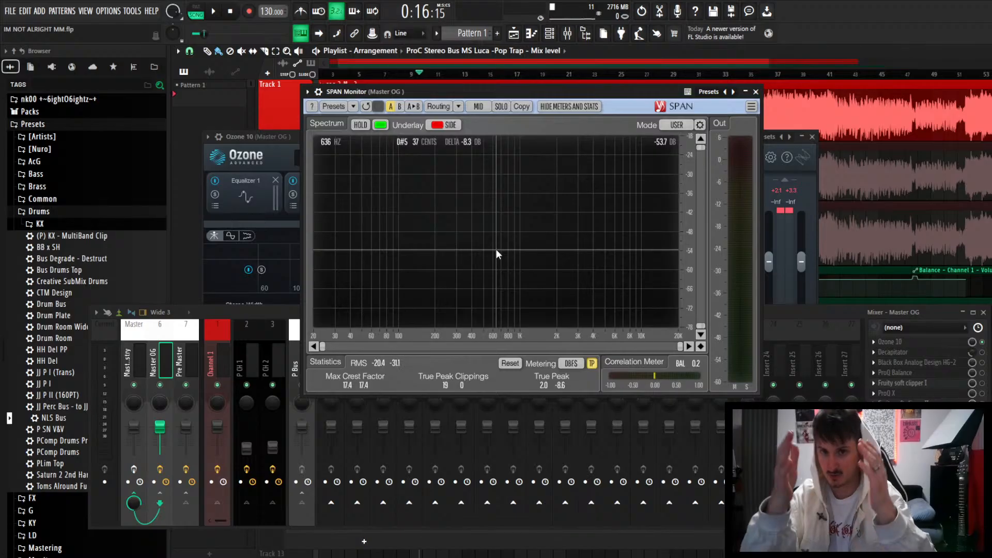
key("space")
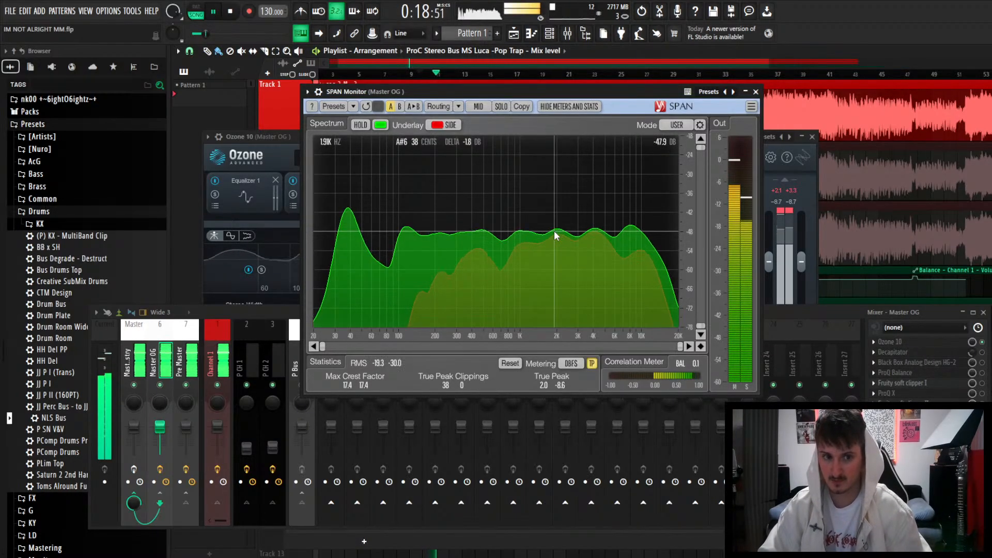
key("space")
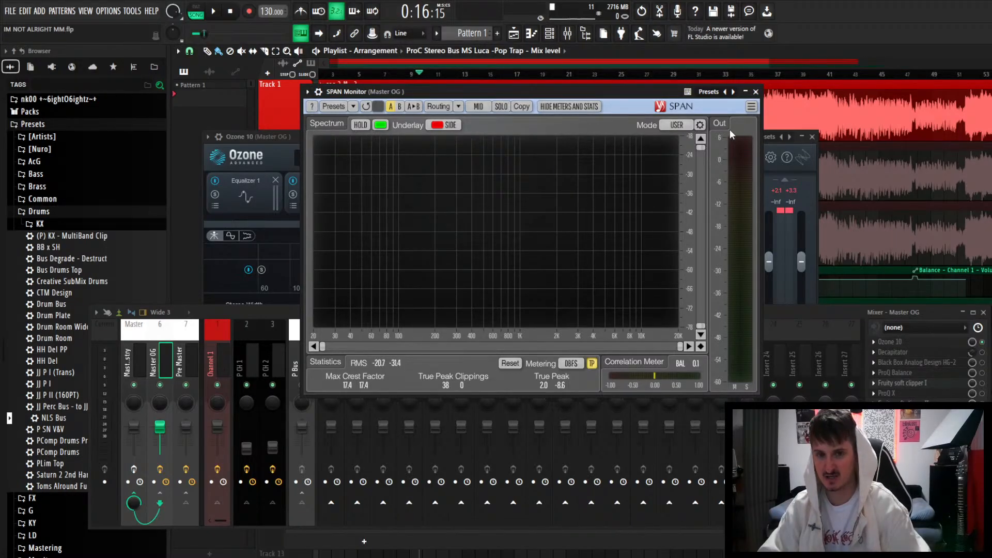
left_click(755, 91)
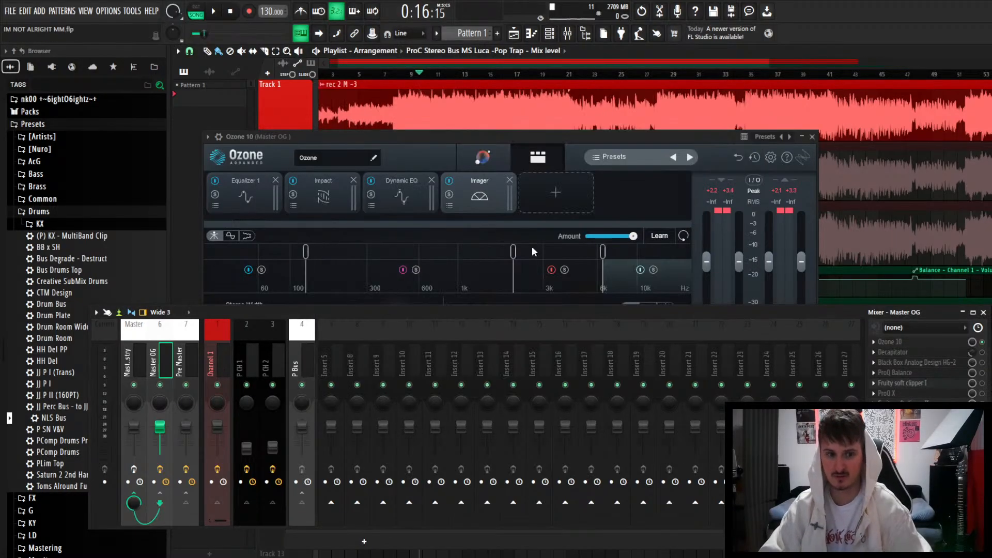
Close Ozone 10, check Decapitator while leaving it off, and enable Black Box Analog Design HG-2 to show its settings.
left_click(811, 136)
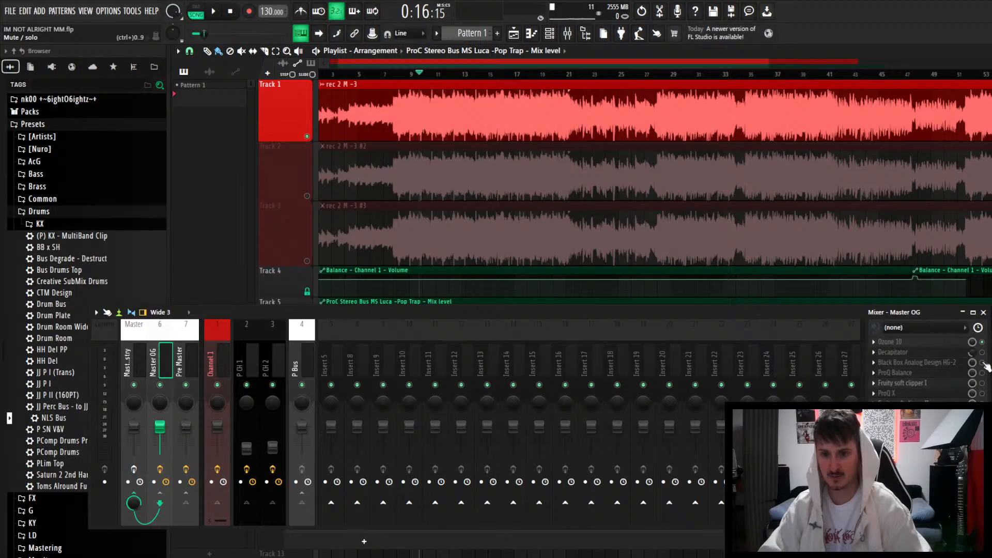
left_click(943, 354)
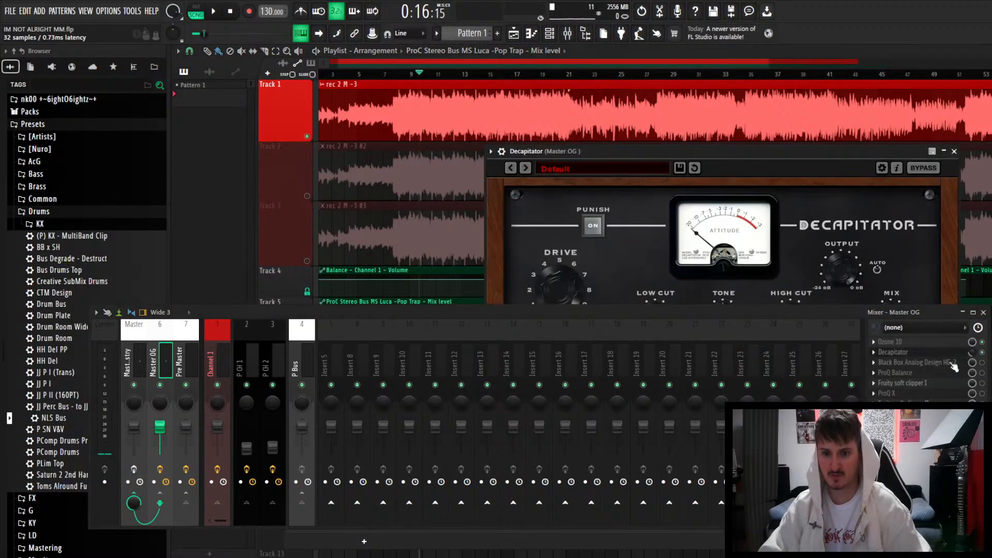
left_click(954, 151)
left_click(924, 362)
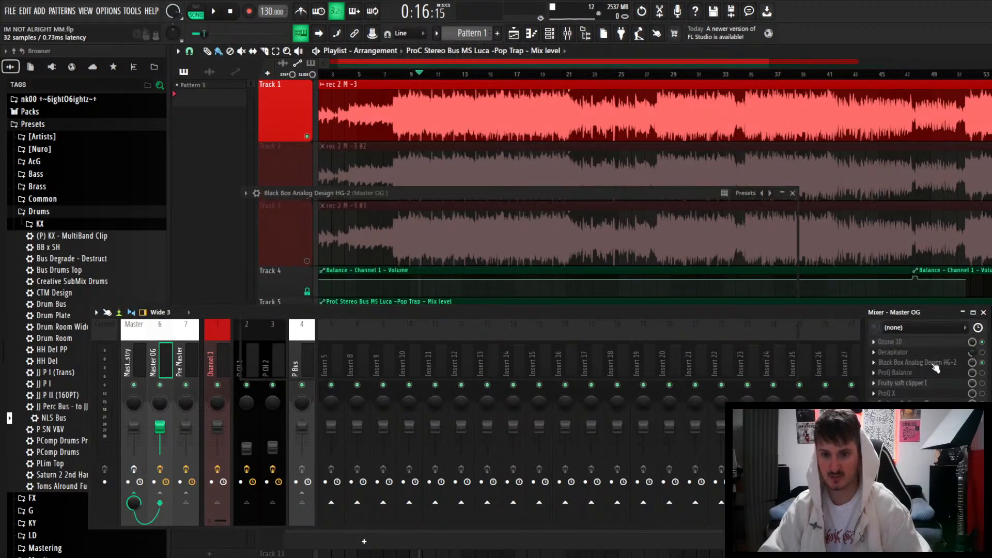
left_click_drag(659, 122, 661, 115)
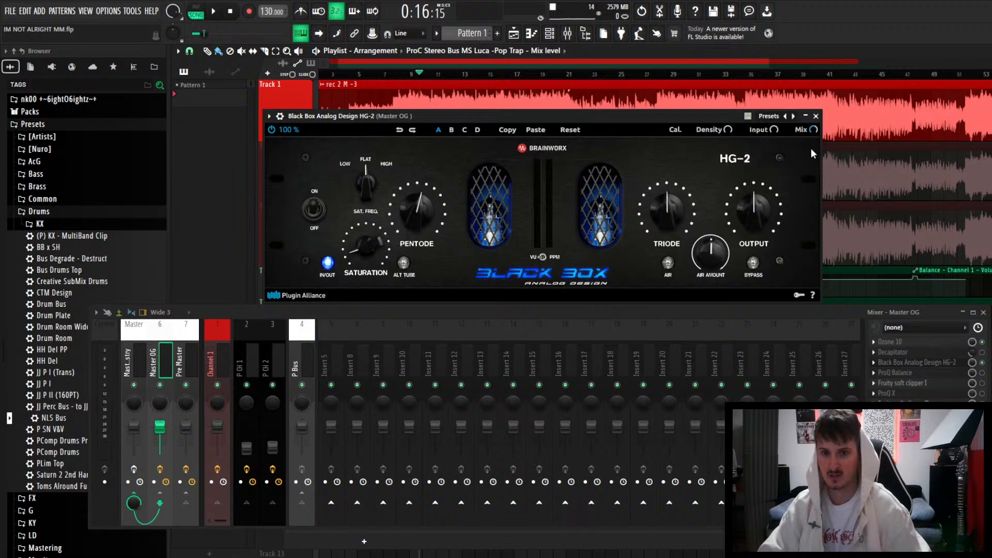
left_click(816, 116)
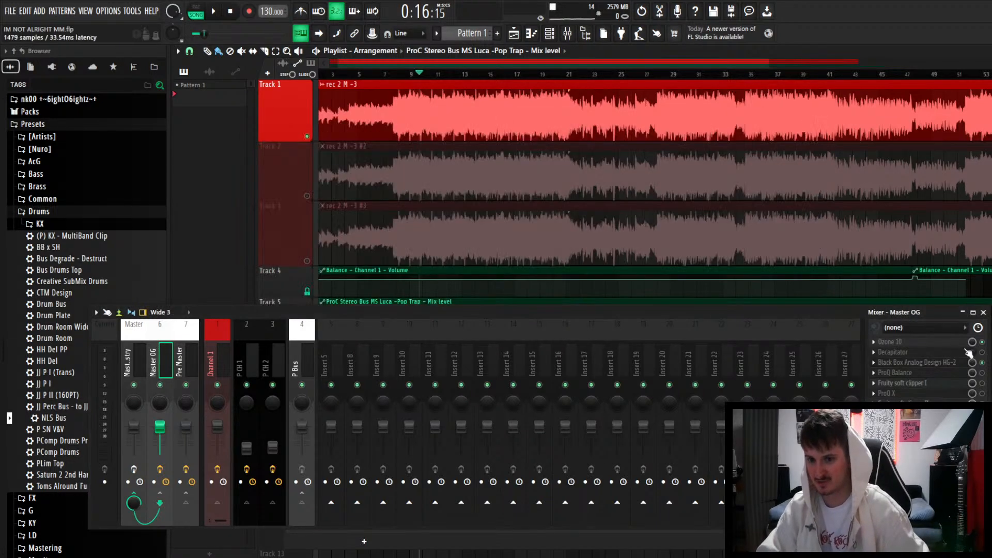
Enable ProQ Balance on Master OG and review its two dynamic bands and output gain with the mixer moved clear.
left_click(925, 373)
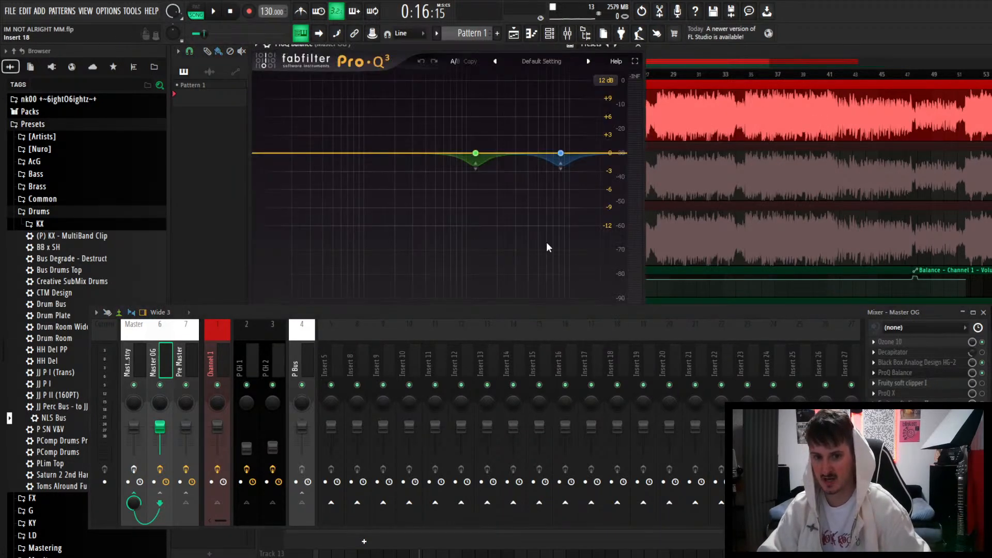
left_click_drag(562, 314, 541, 306)
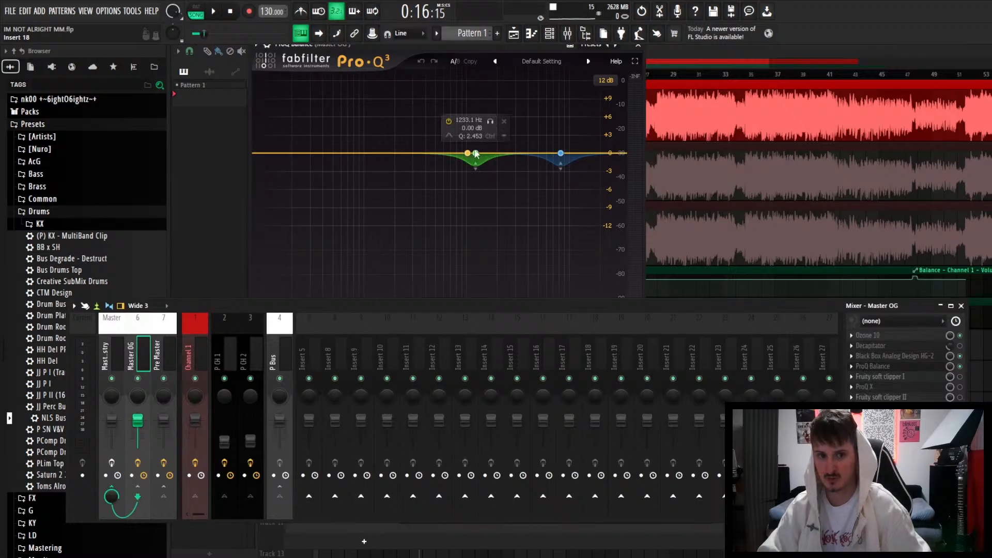
mouse_move(562, 154)
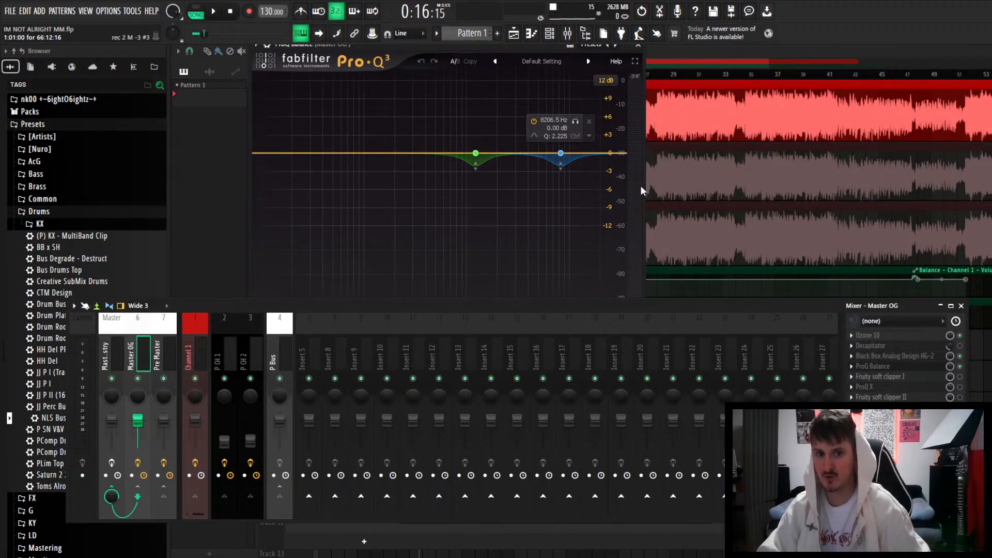
left_click_drag(677, 305, 656, 350)
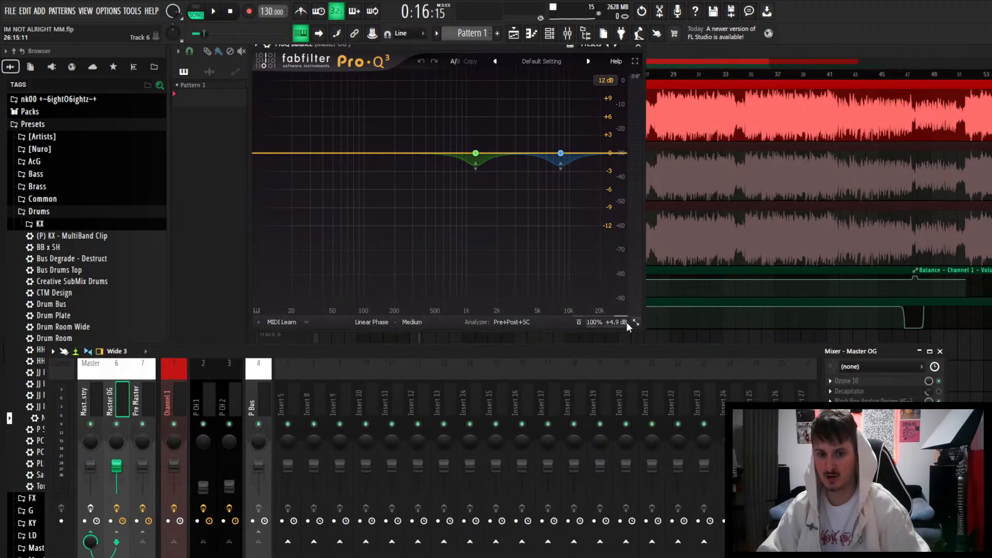
mouse_move(613, 322)
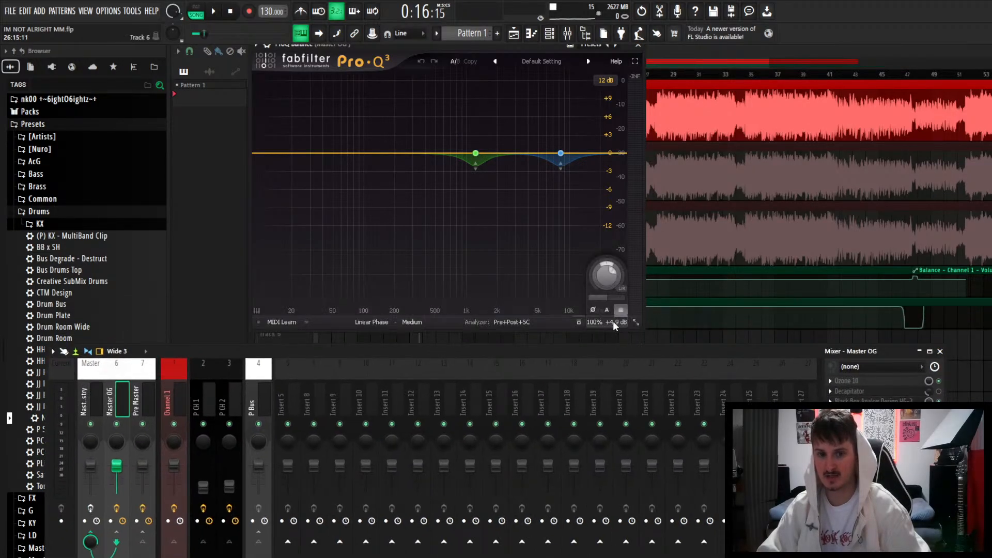
left_click(638, 44)
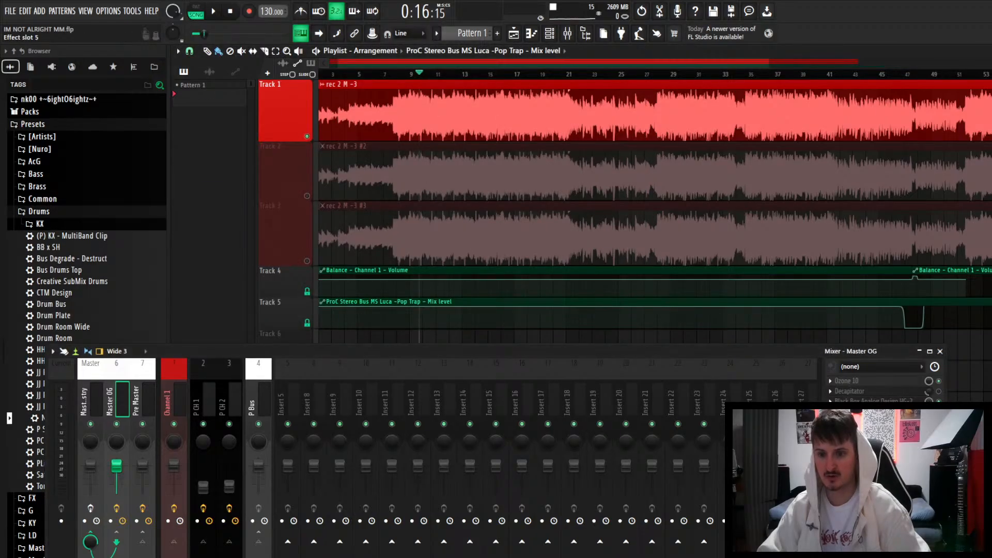
Open the first Fruity soft clipper in the Master OG chain and play the song to examine its clipping.
left_click(858, 421)
key("space")
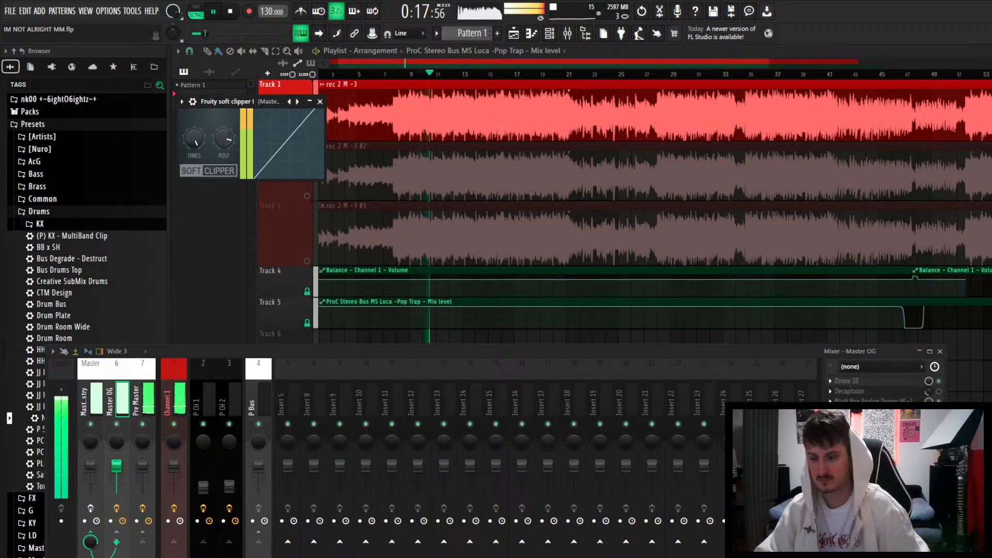
key("space")
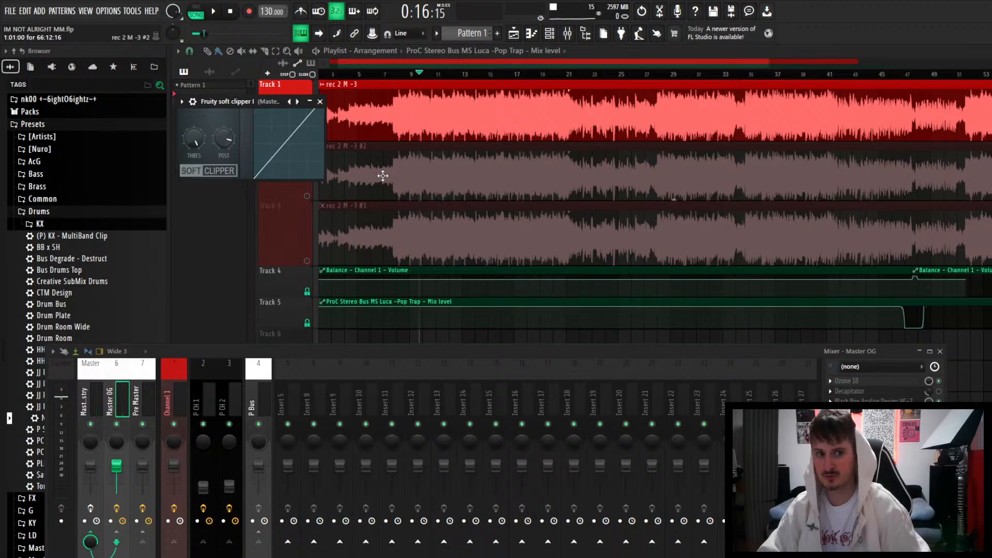
key("space")
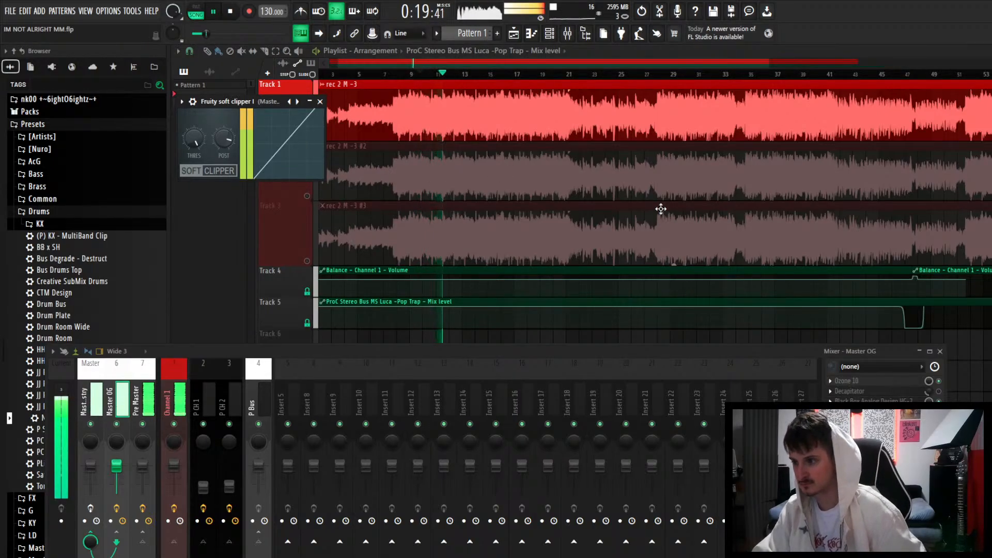
key("space")
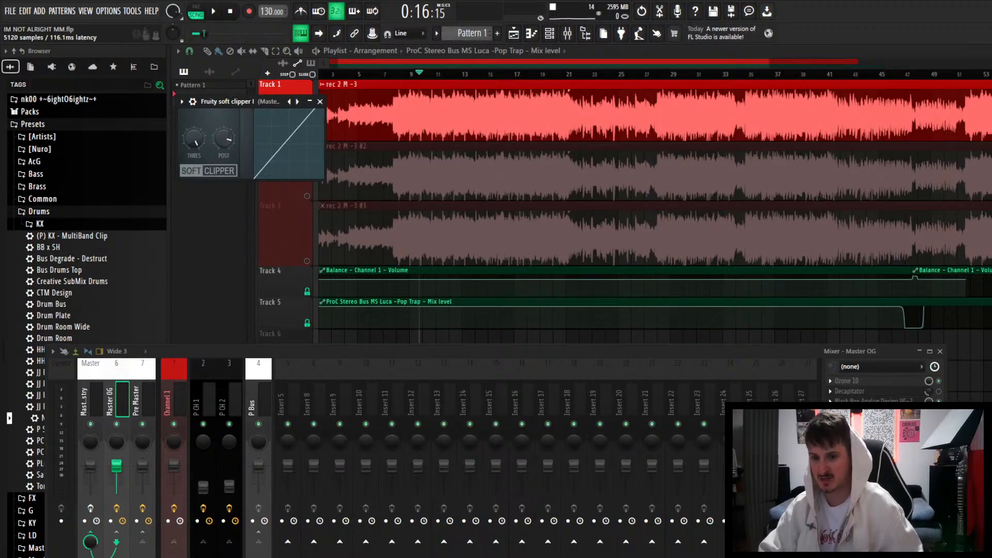
Show ProQ X on Master OG, review its bands including the high-frequency bell, and play the song briefly through it.
left_click(858, 431)
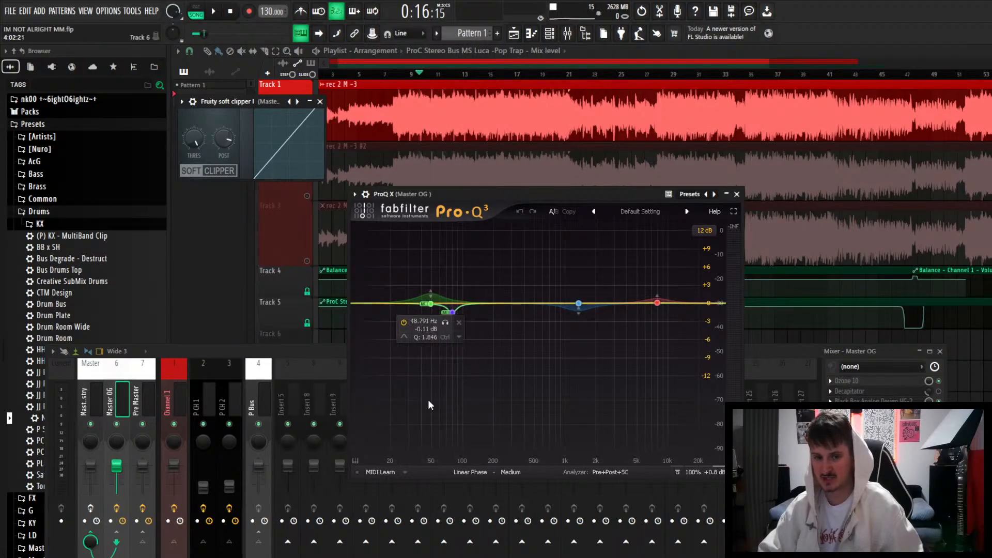
left_click_drag(587, 193, 621, 175)
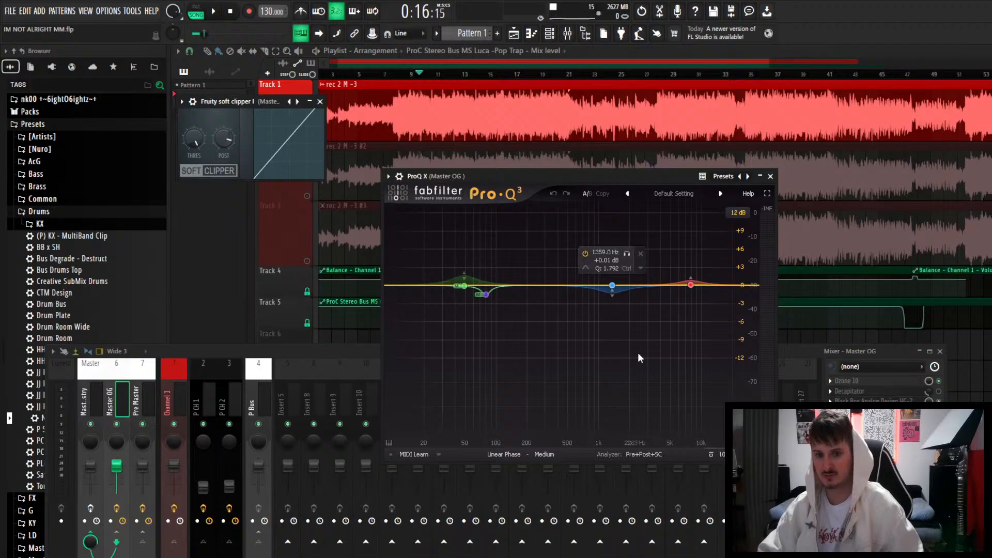
left_click(691, 284)
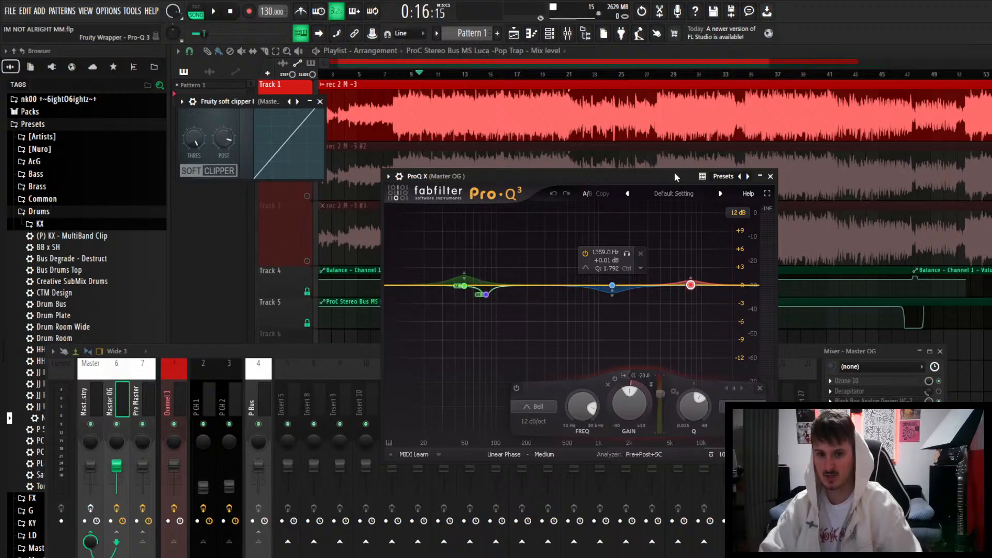
left_click_drag(674, 172, 680, 167)
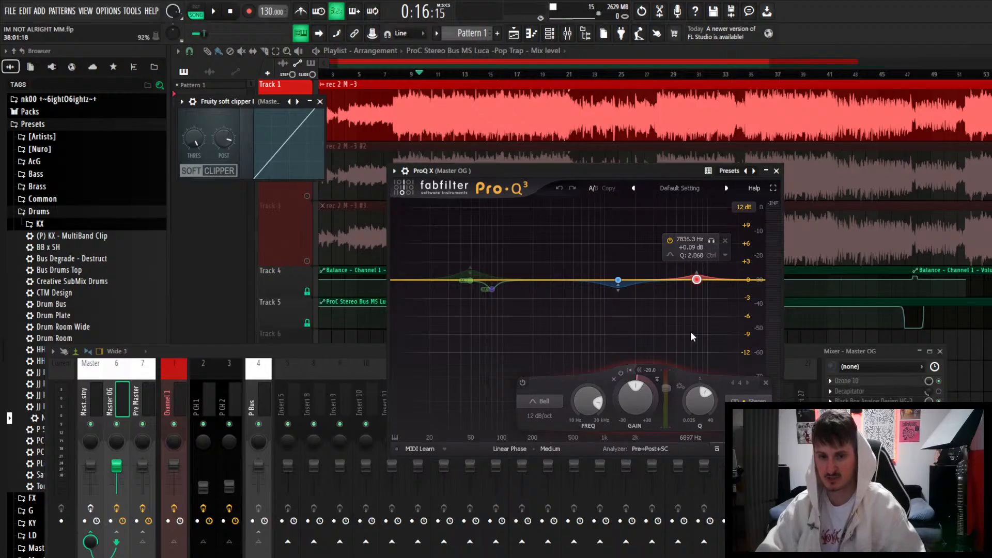
key("space")
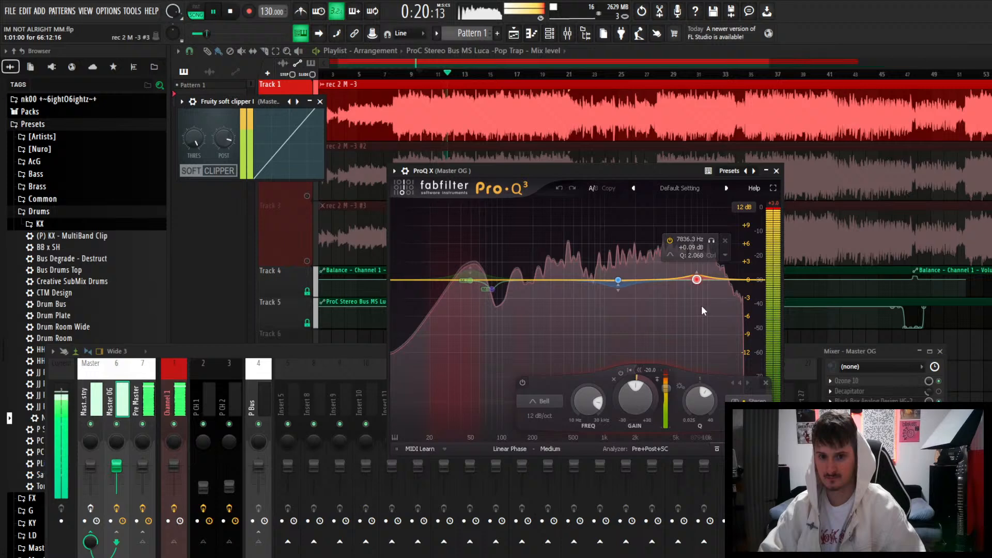
key("space")
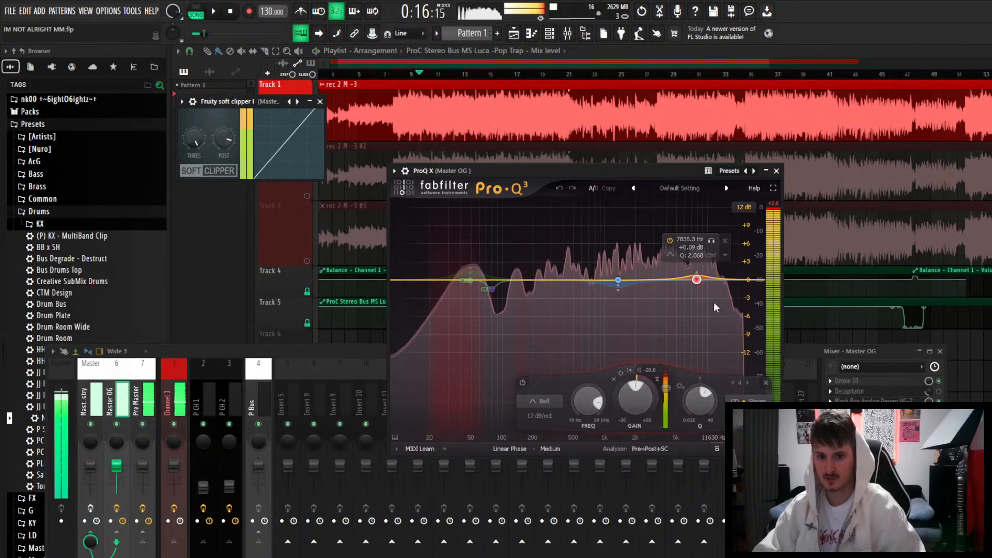
Enlarge the ProQ X window and play the song to examine how its dynamic bands and low-end cut react.
double_click(686, 170)
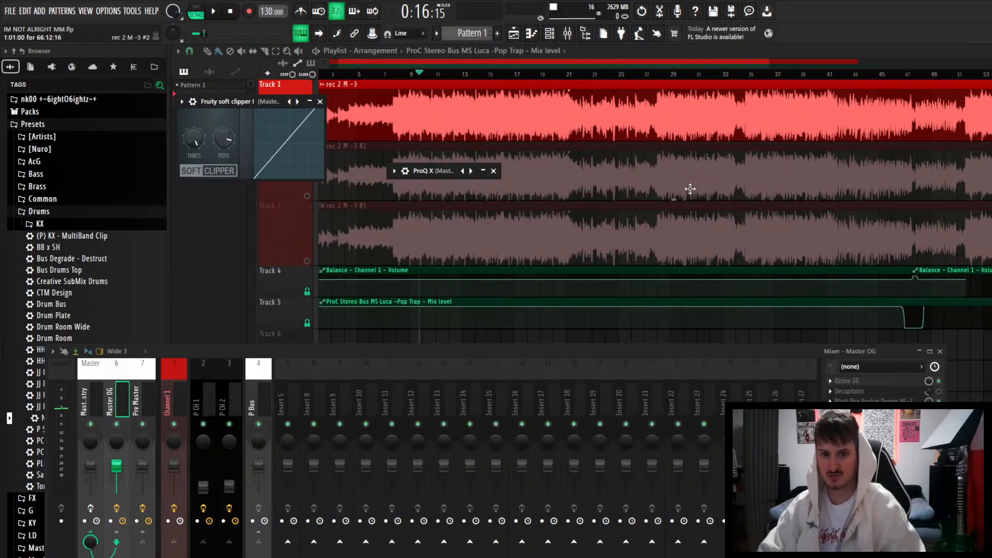
double_click(478, 171)
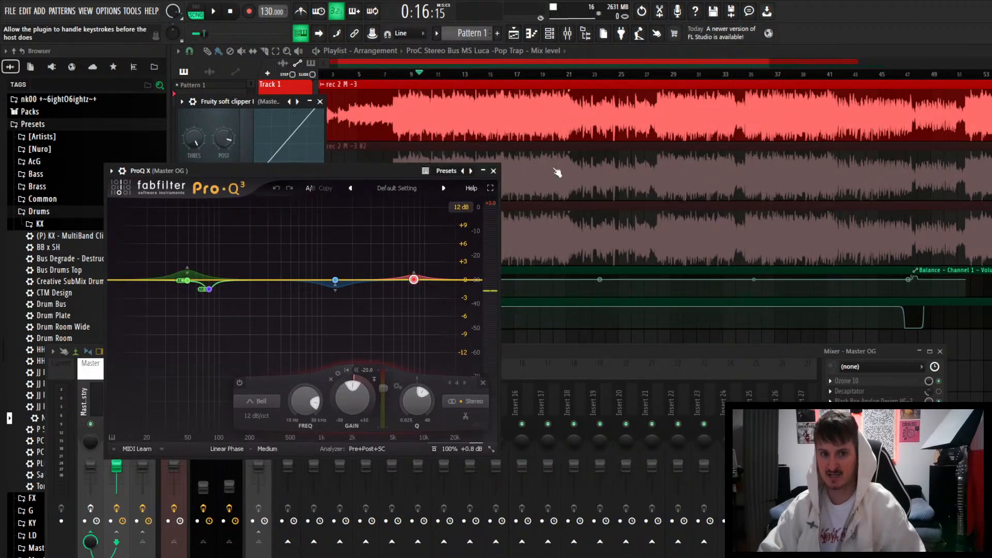
left_click_drag(379, 173, 528, 77)
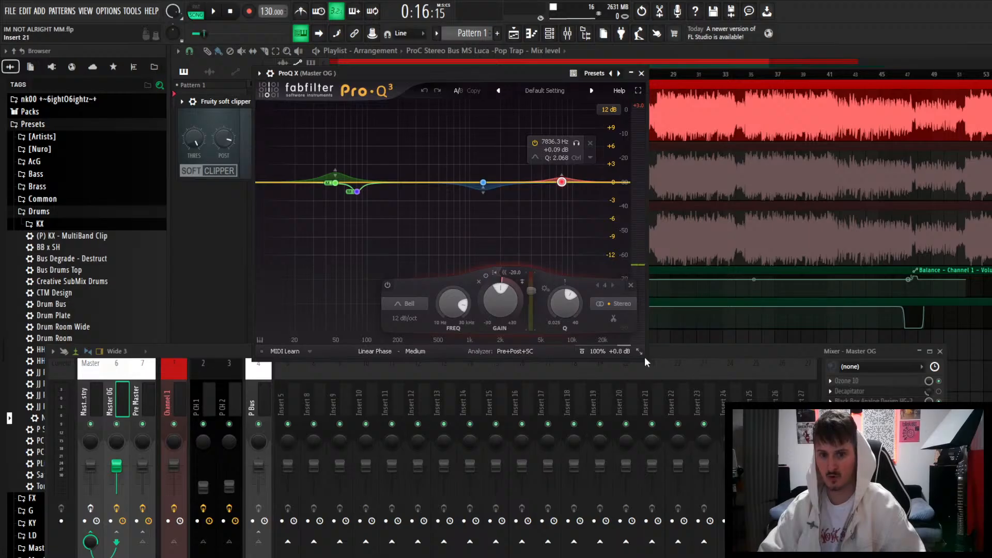
left_click_drag(639, 351, 965, 552)
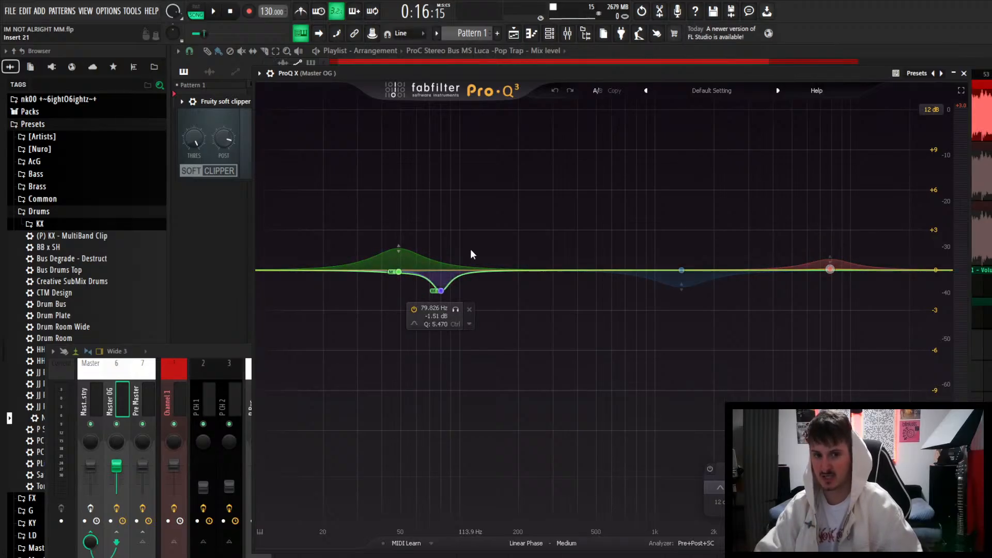
key("space")
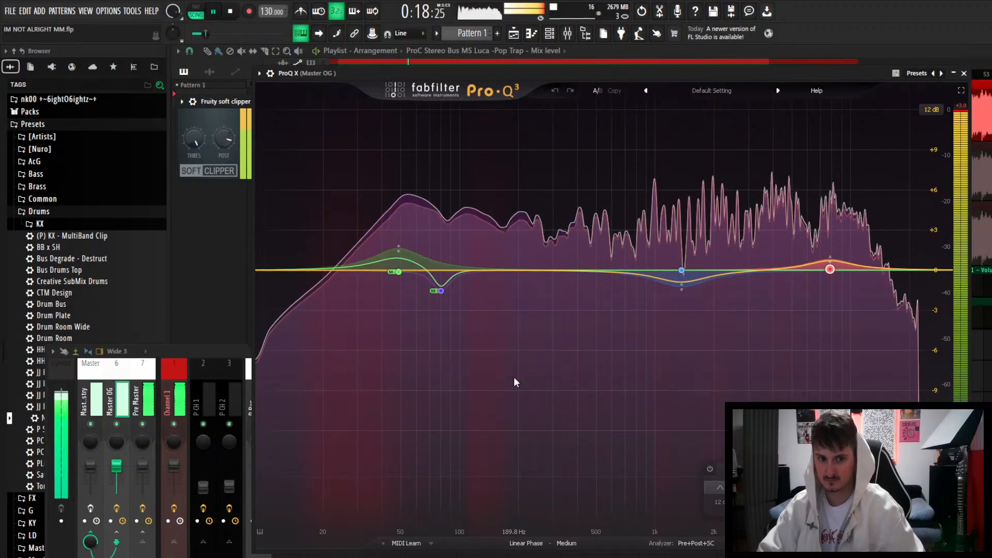
left_click_drag(514, 377, 513, 382)
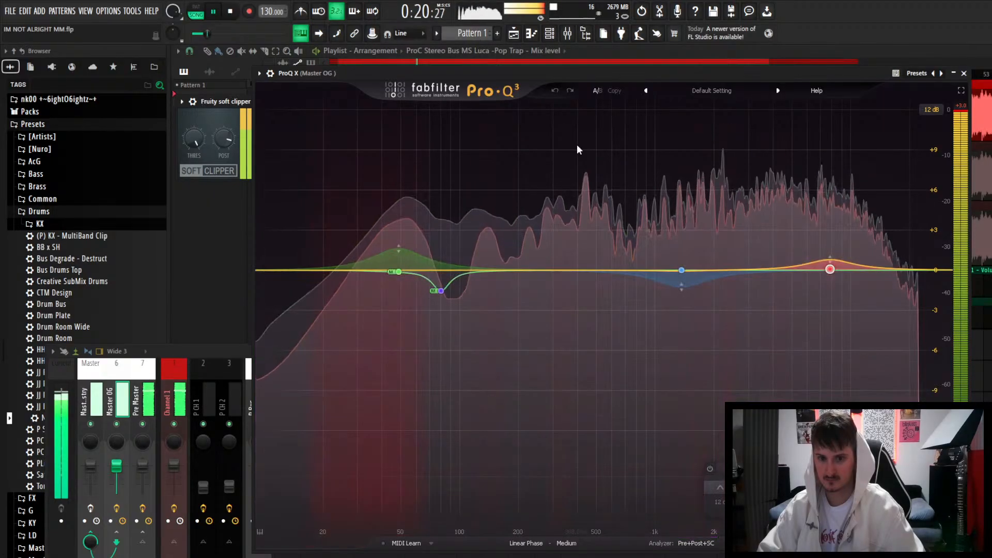
Stop playback, review the ProQ X high-frequency bell and the 1359 Hz band's dynamic range, and close the equalizer.
key("space")
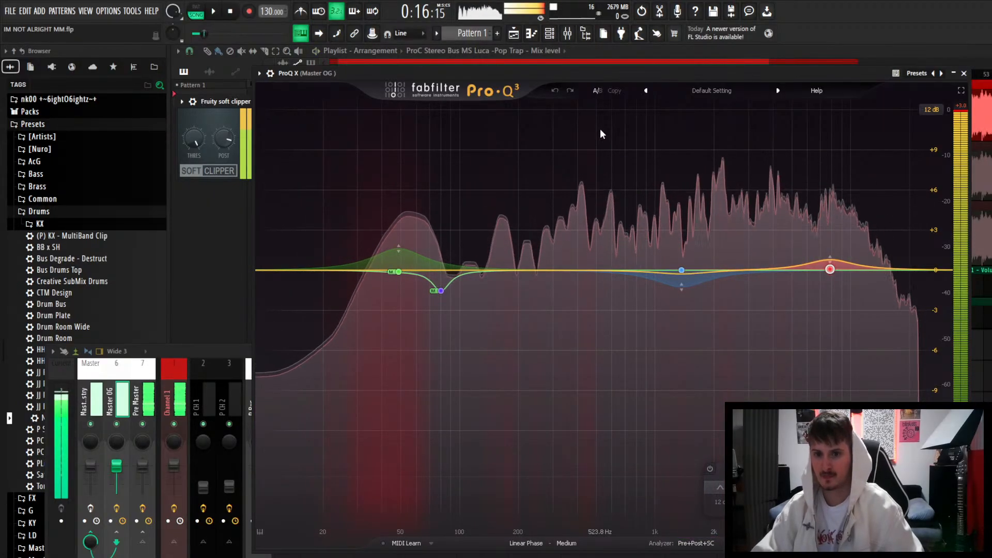
mouse_move(822, 268)
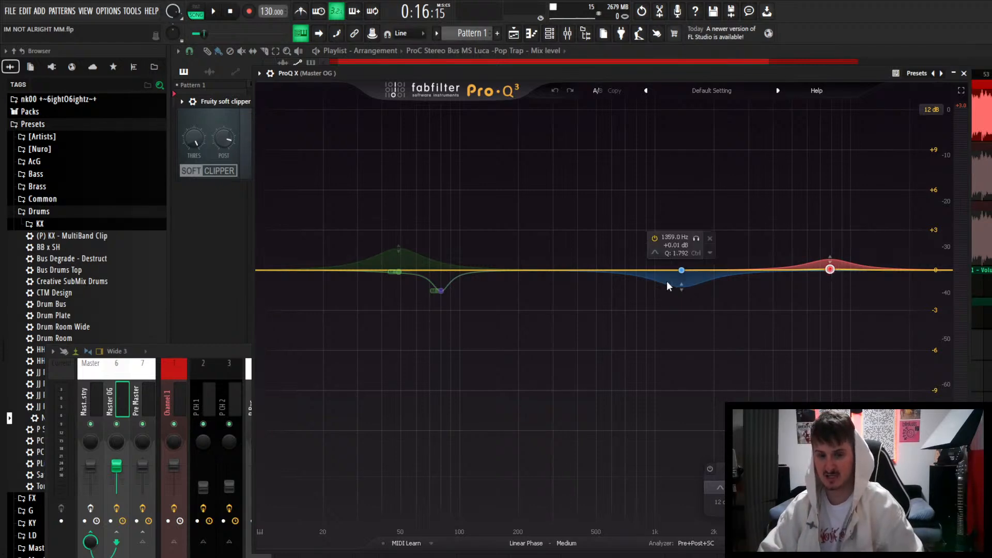
left_click(681, 271)
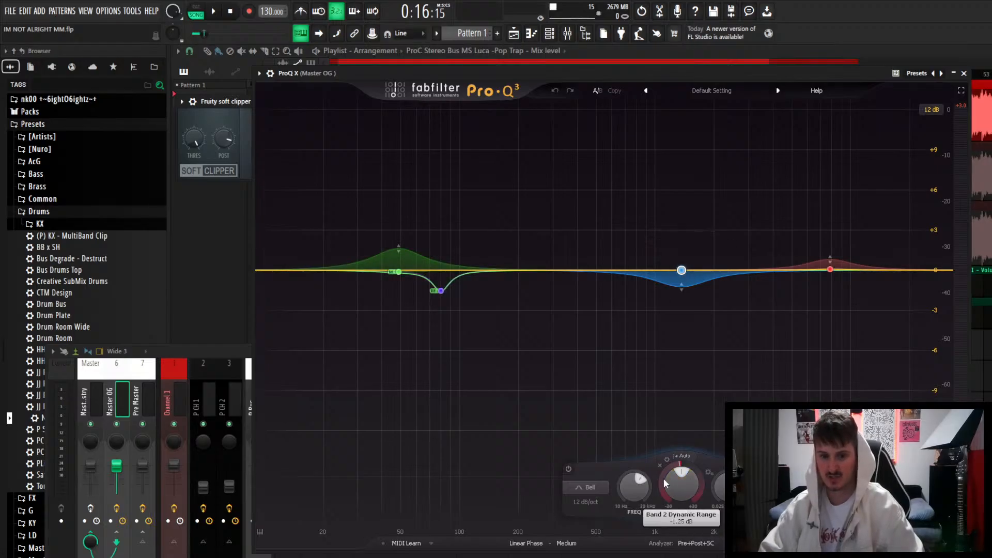
left_click(963, 74)
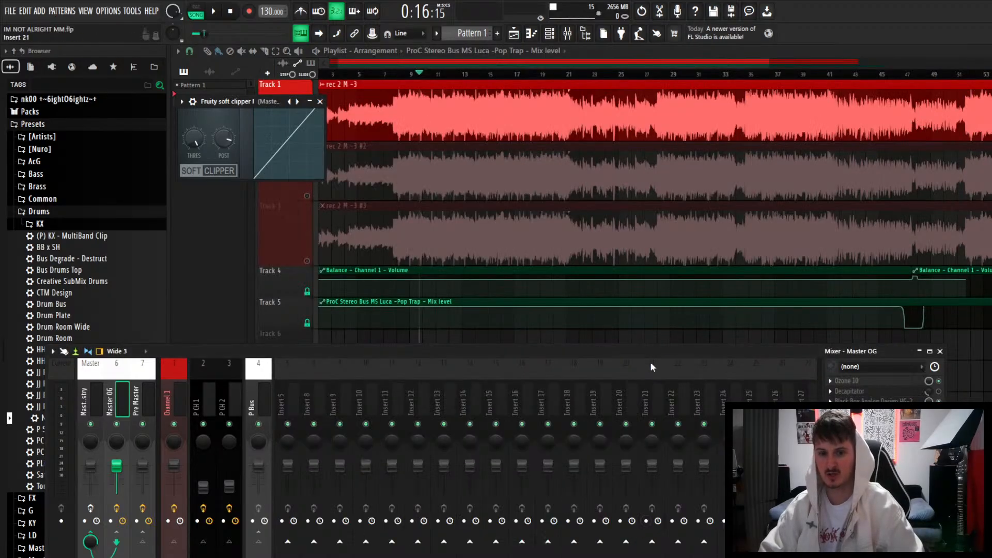
Open Fruity soft clipper II on Master OG beside the first clipper, play the song to compare them, and close both.
left_click_drag(678, 356, 707, 306)
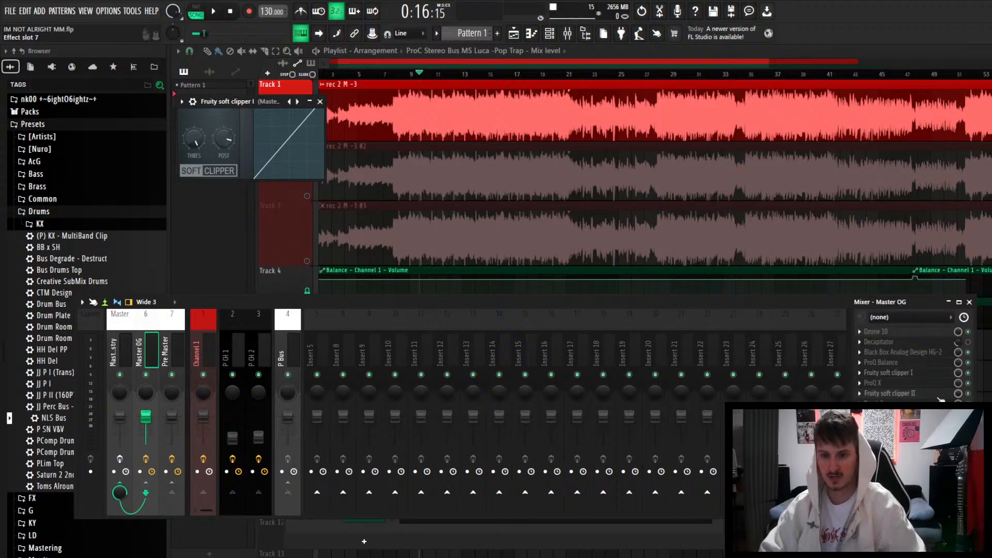
left_click(889, 393)
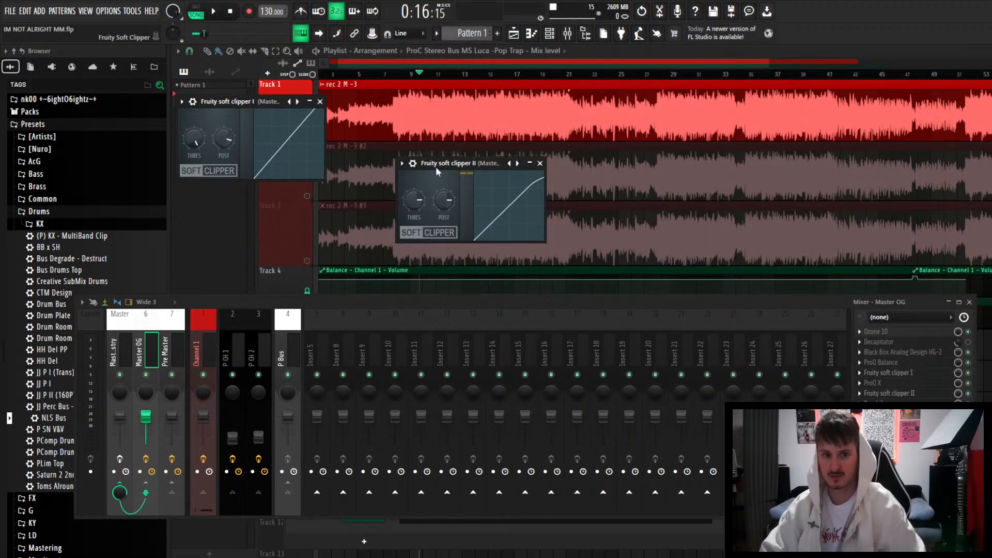
left_click_drag(440, 166, 370, 105)
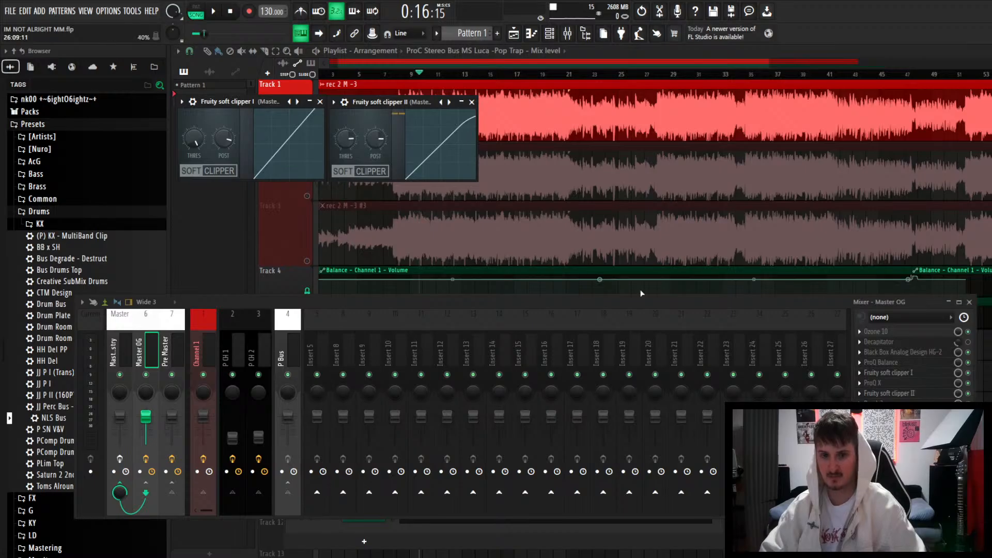
key("space")
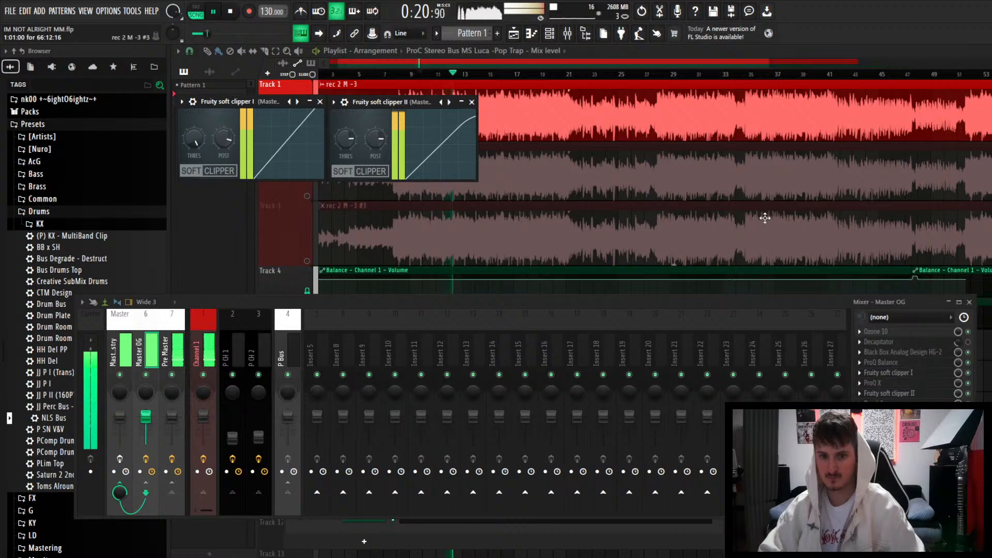
scroll(763, 217, "down", 1)
key("space")
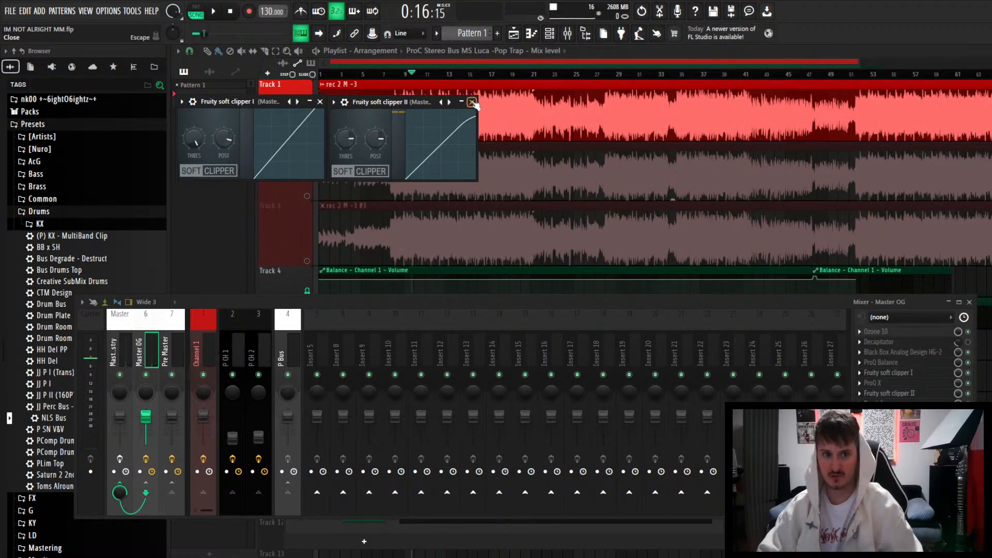
left_click(471, 101)
left_click(320, 101)
Unmute playlist tracks 2 and 3 so the two duplicate recordings play alongside track 1.
scroll(352, 194, "down", 5)
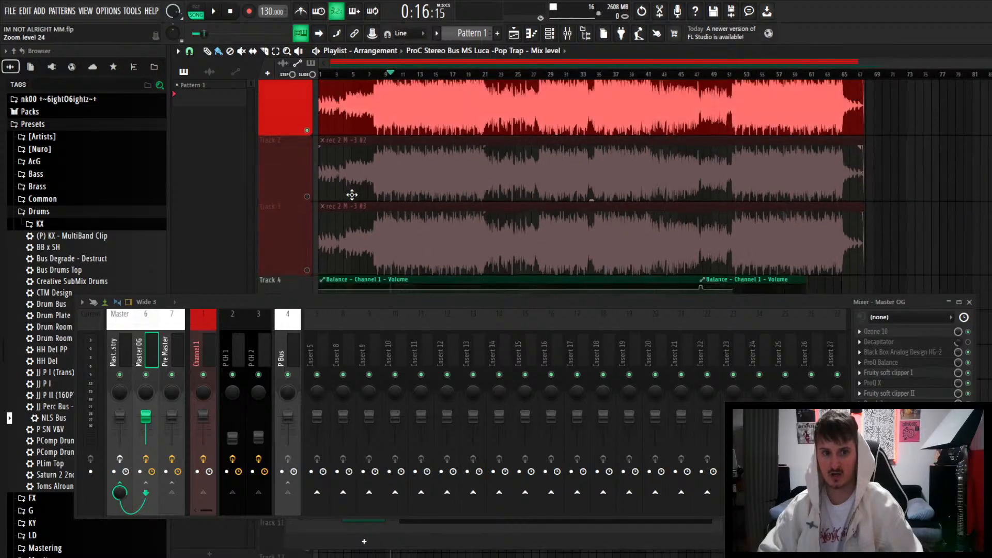
scroll(352, 195, "up", 5)
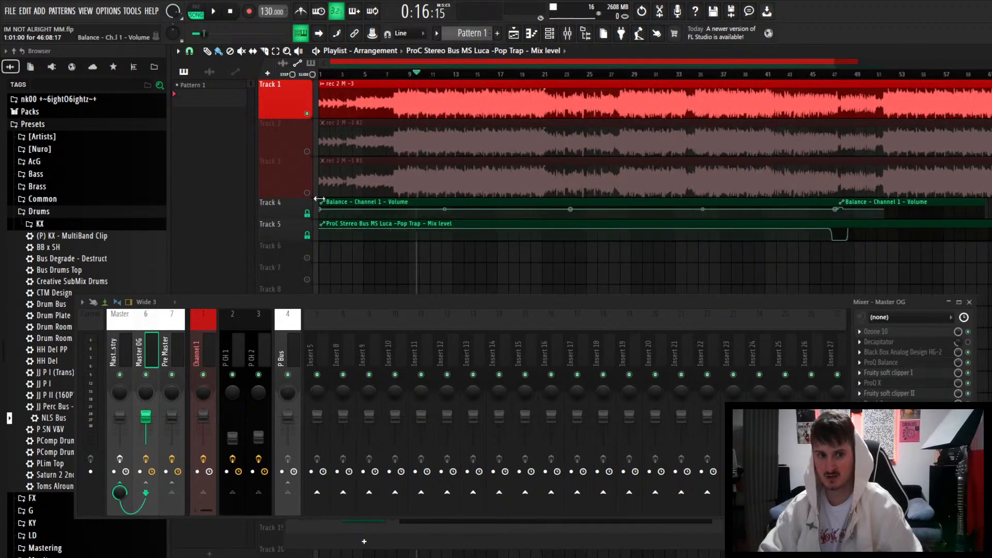
left_click(307, 181)
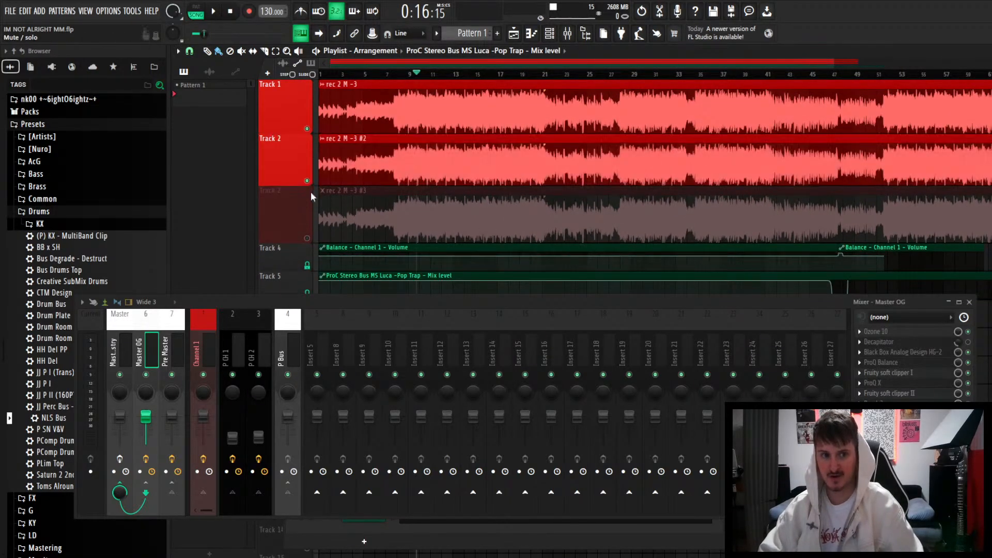
left_click(308, 238)
Move Decapitator and Pro-Q 3 up one slot on P CH 1, and examine the soloed channel and its SPL Transient Designer Plus.
left_click(243, 353)
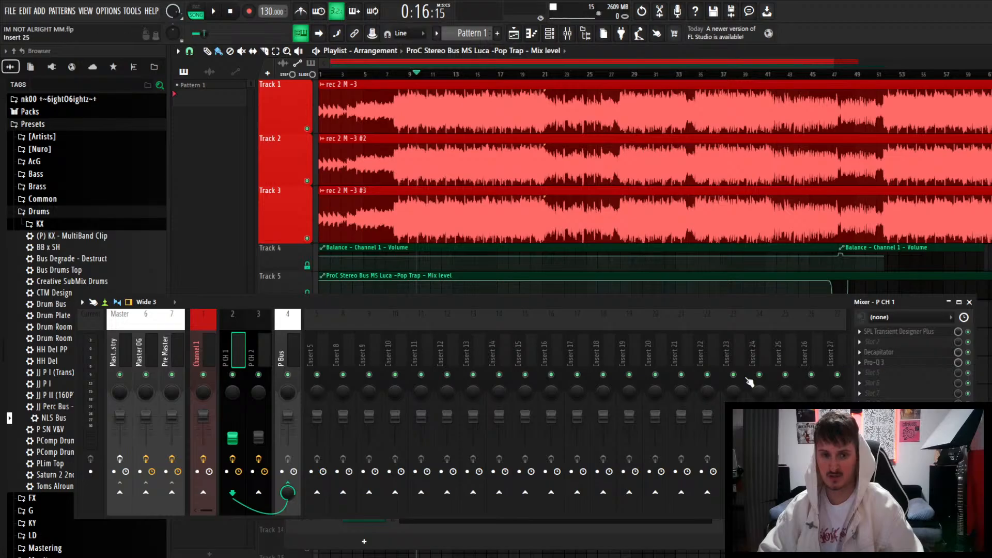
mouse_move(879, 352)
left_mouse_down()
mouse_move(896, 344)
mouse_move(880, 352)
left_mouse_up()
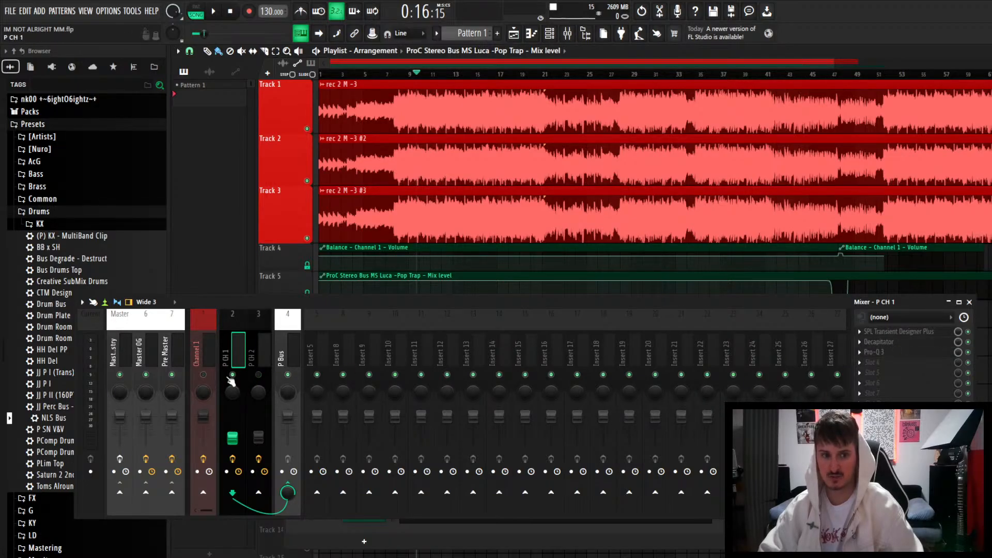
key("space")
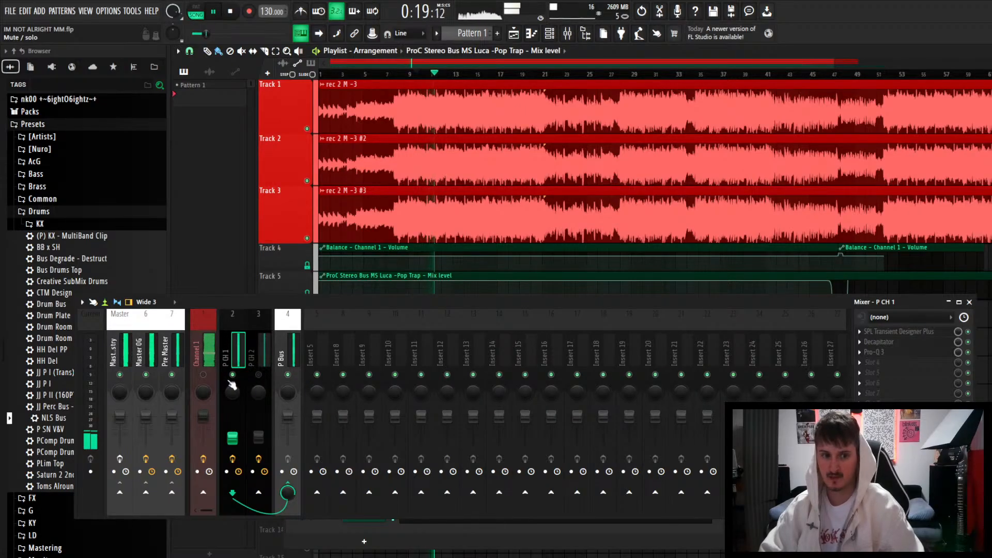
key("space")
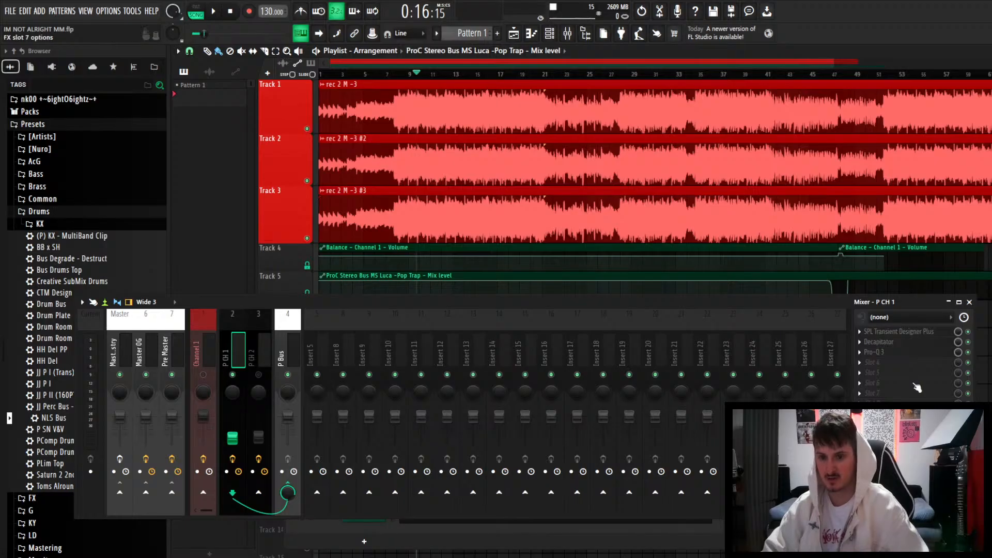
left_click(899, 331)
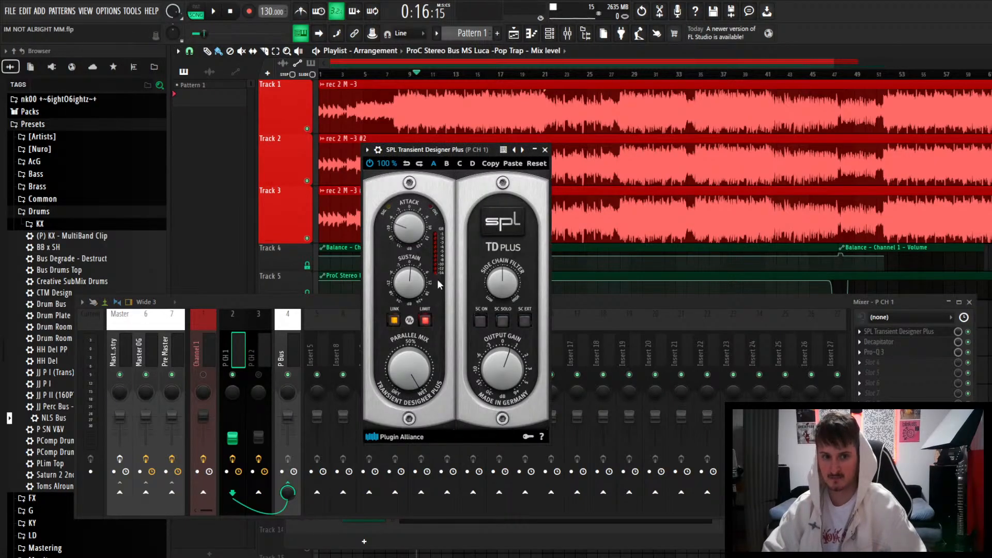
left_click(541, 150)
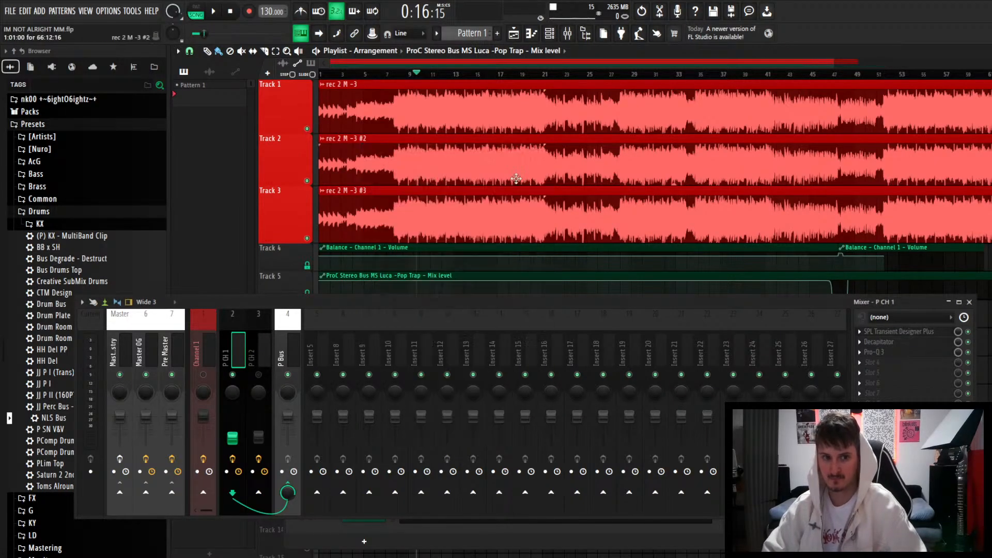
Solo P CH 2 and play the song to hear that parallel channel on its own.
left_click(259, 371)
key("space")
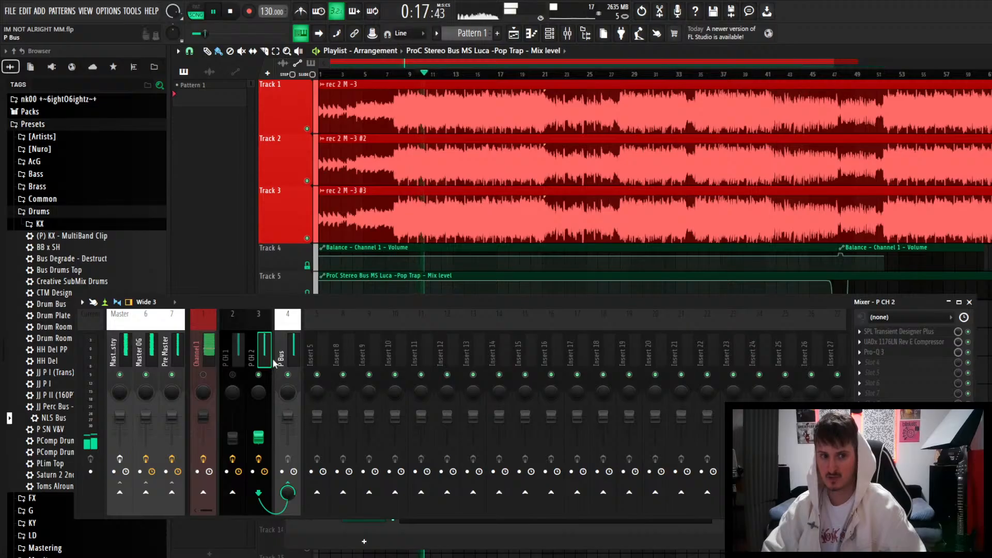
key("space")
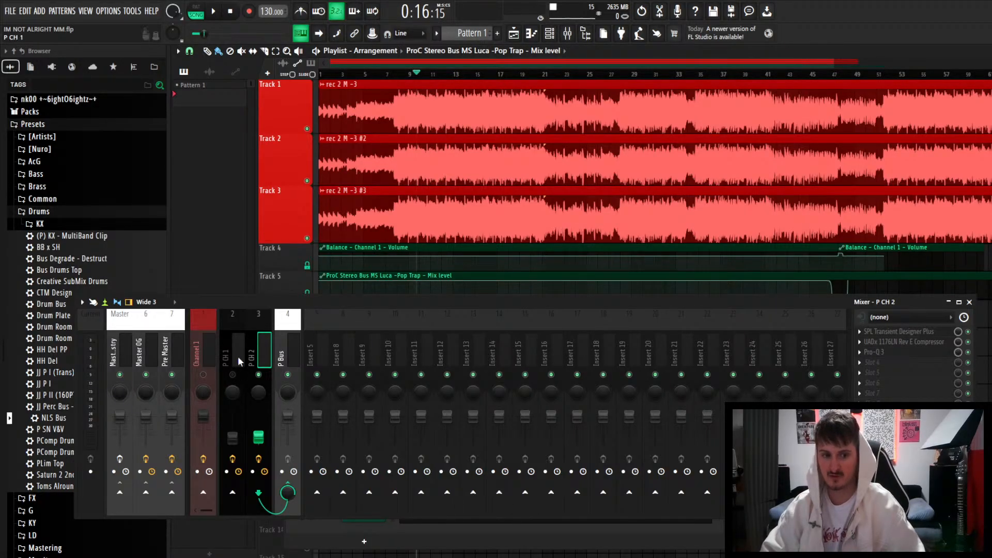
Unmute all the channels and play the song with P Bus muted and again with it enabled to compare.
left_click(232, 374)
left_click(286, 348)
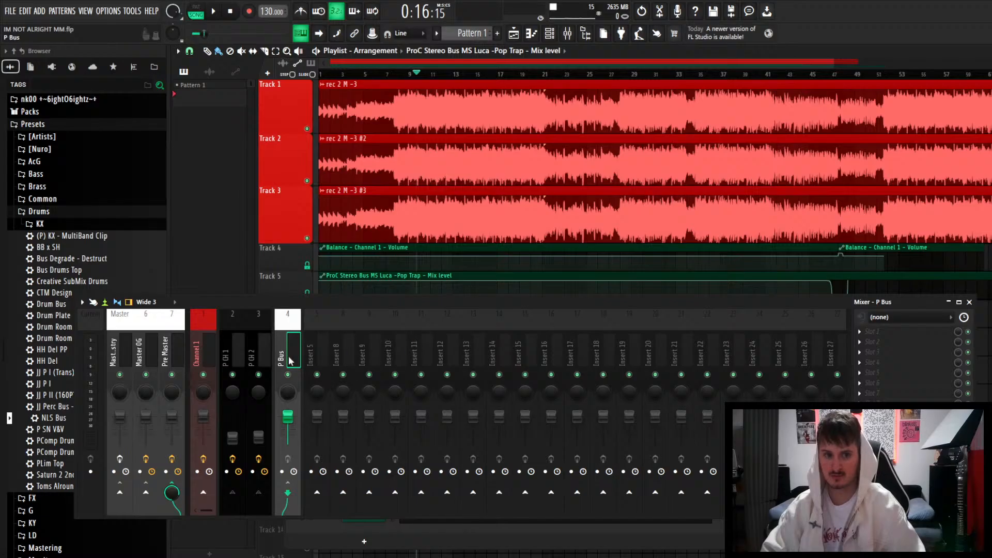
left_click(288, 374)
scroll(586, 202, "down", 1)
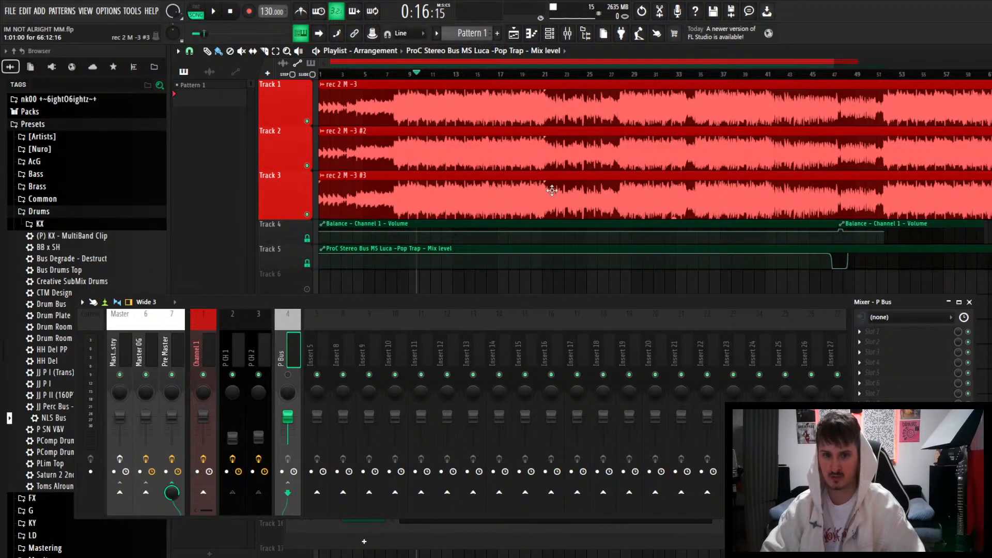
key("space")
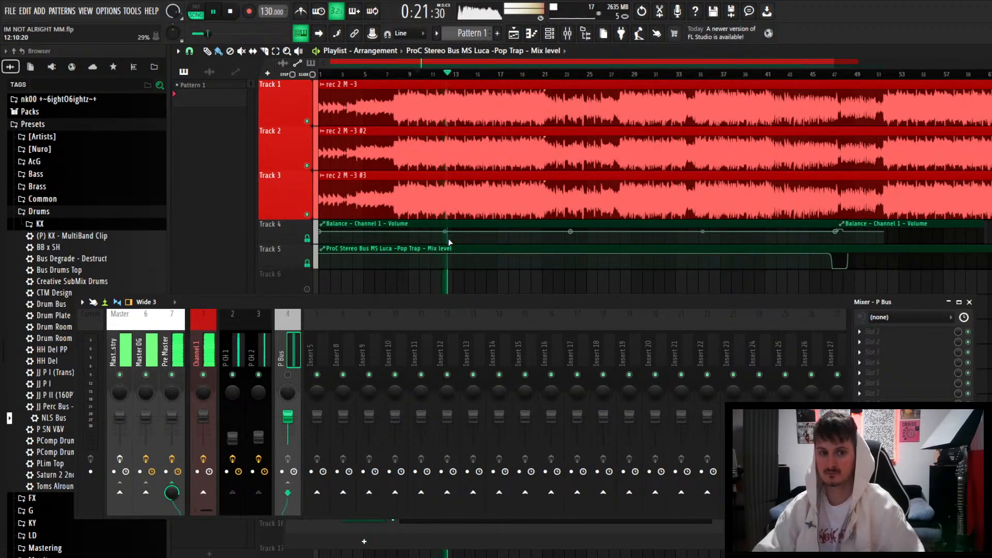
key("space")
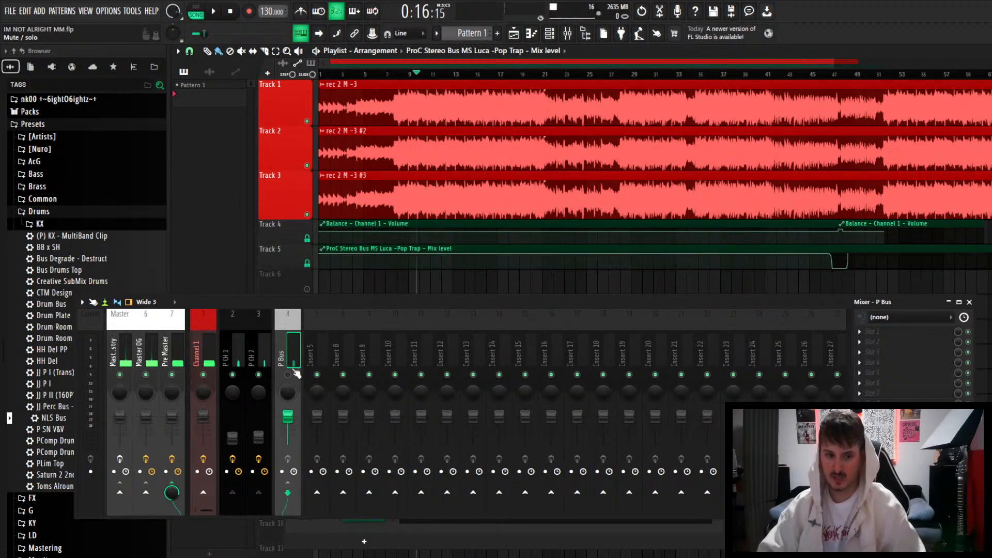
key("space")
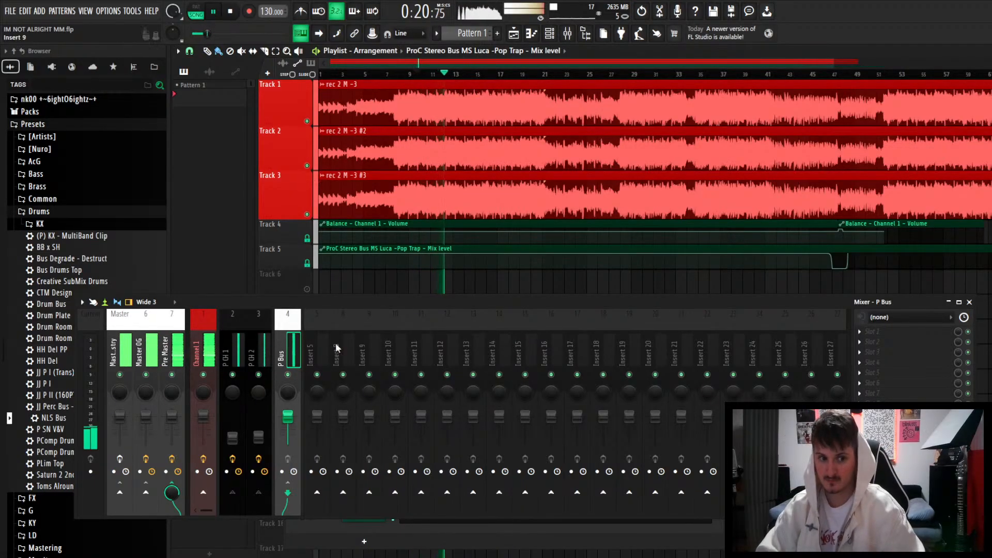
key("space")
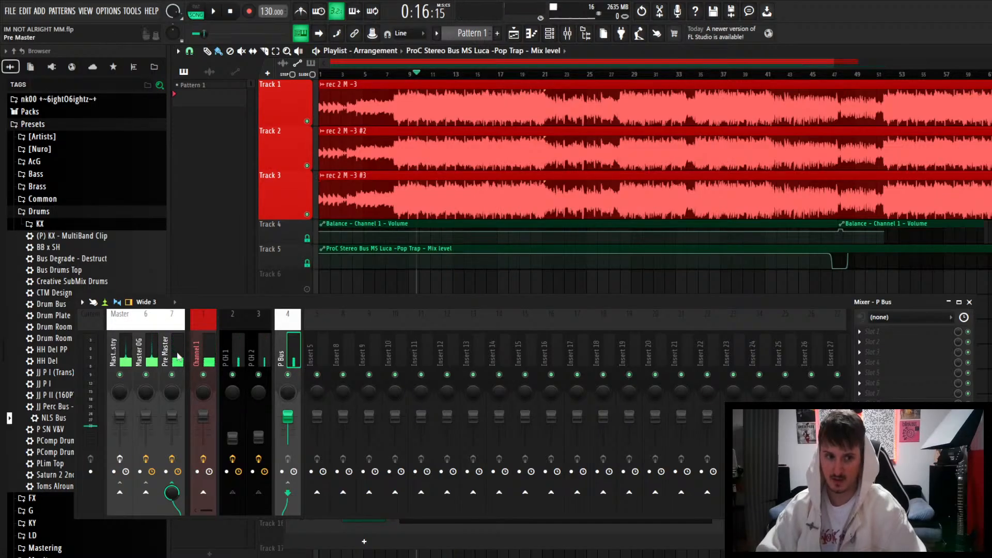
Open Pro-L 2 on Master OG, review its gain and style, and play the song to examine its limiting before closing it.
left_click(154, 351)
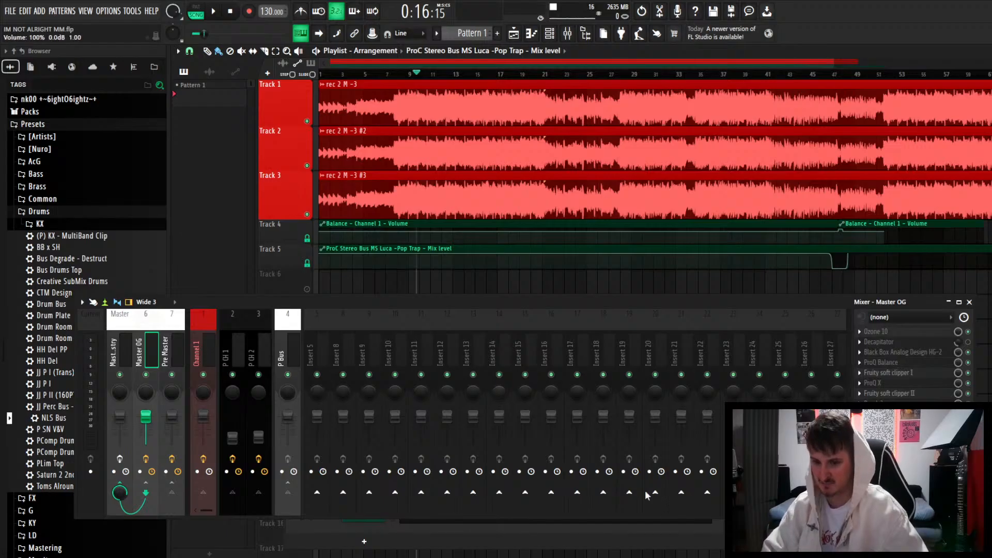
left_click(887, 403)
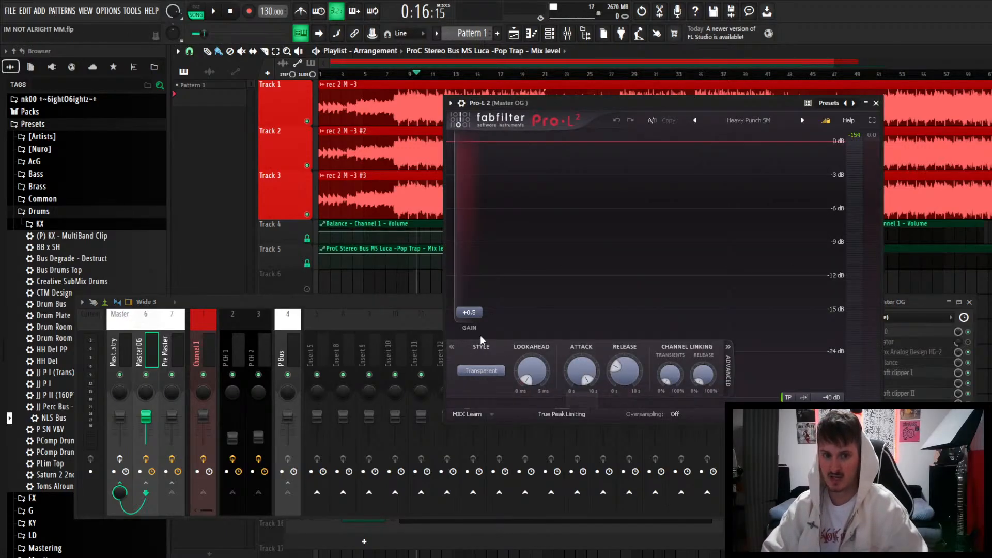
mouse_move(469, 316)
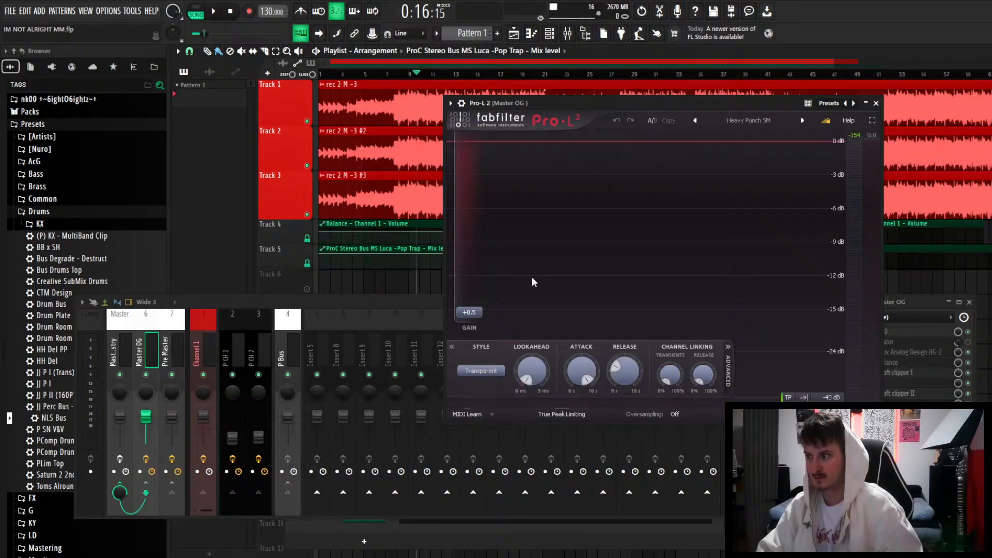
key("space")
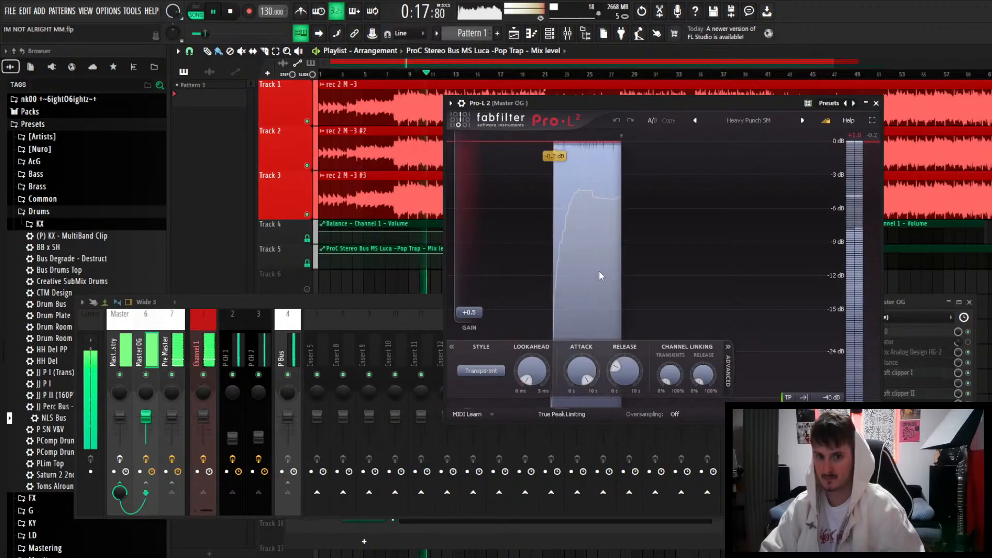
key("space")
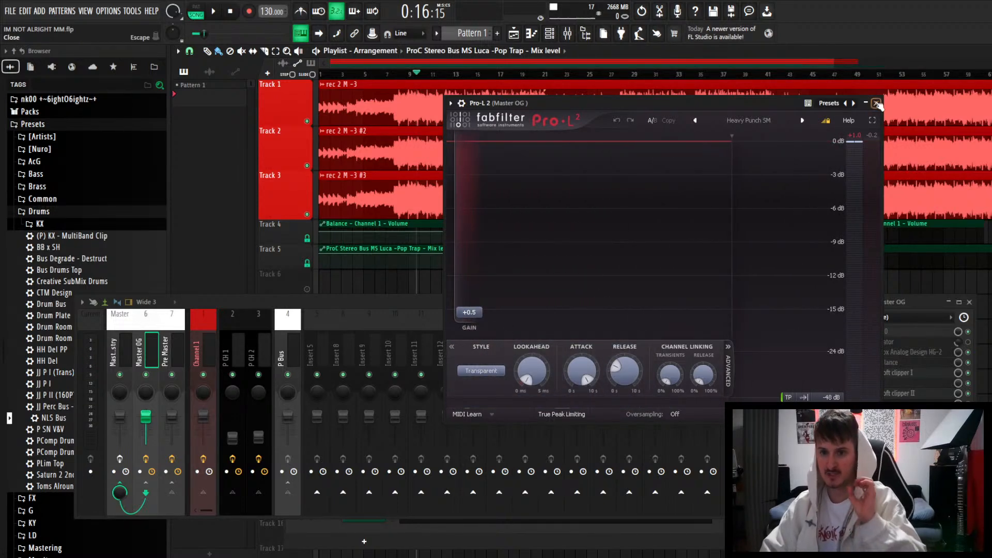
left_click(877, 104)
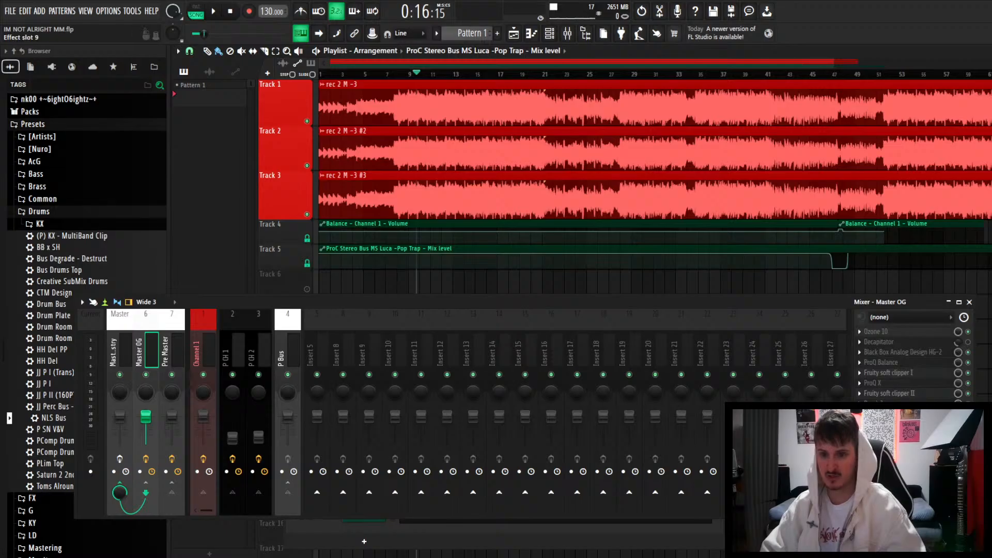
Open Insight 2 on Master OG and play the song to measure its loudness and peak levels.
left_click(888, 413)
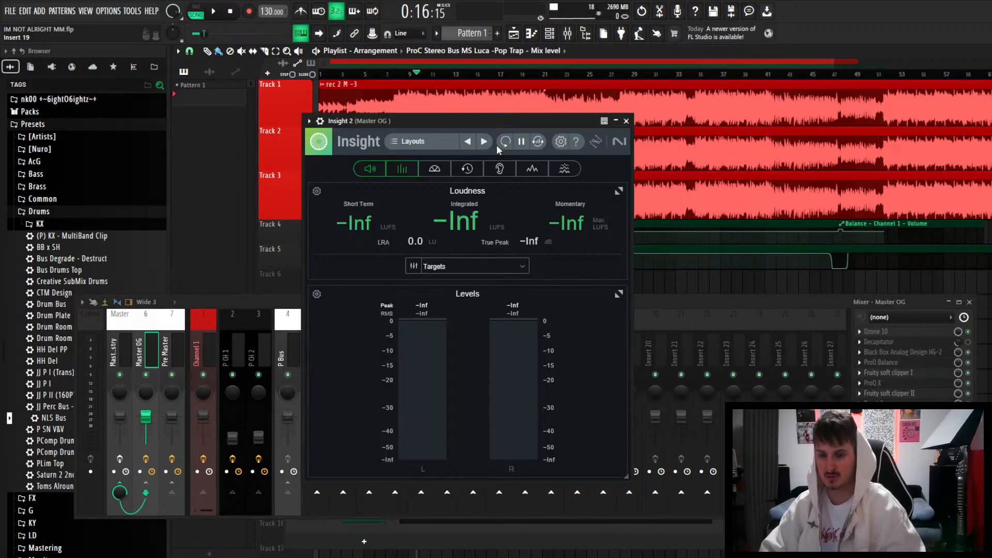
key("space")
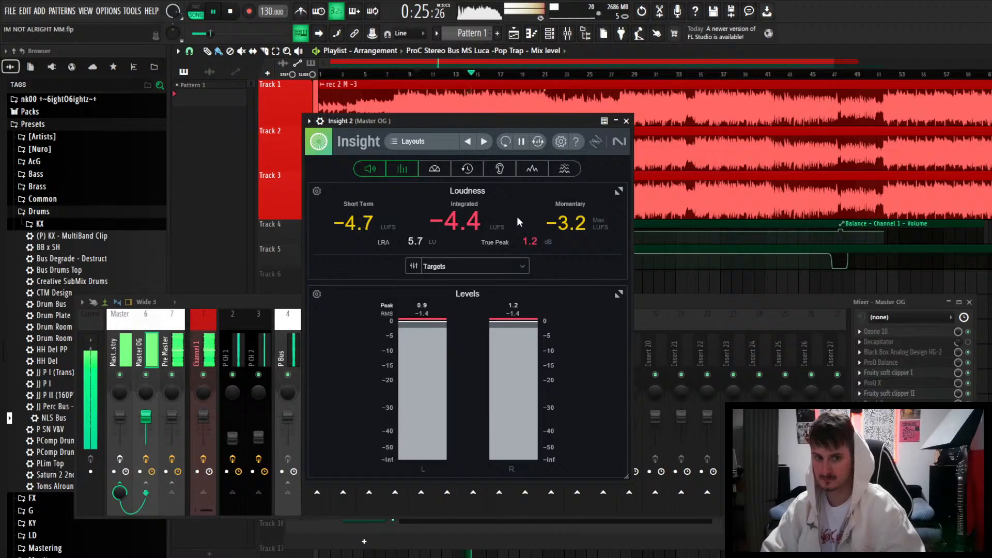
key("space")
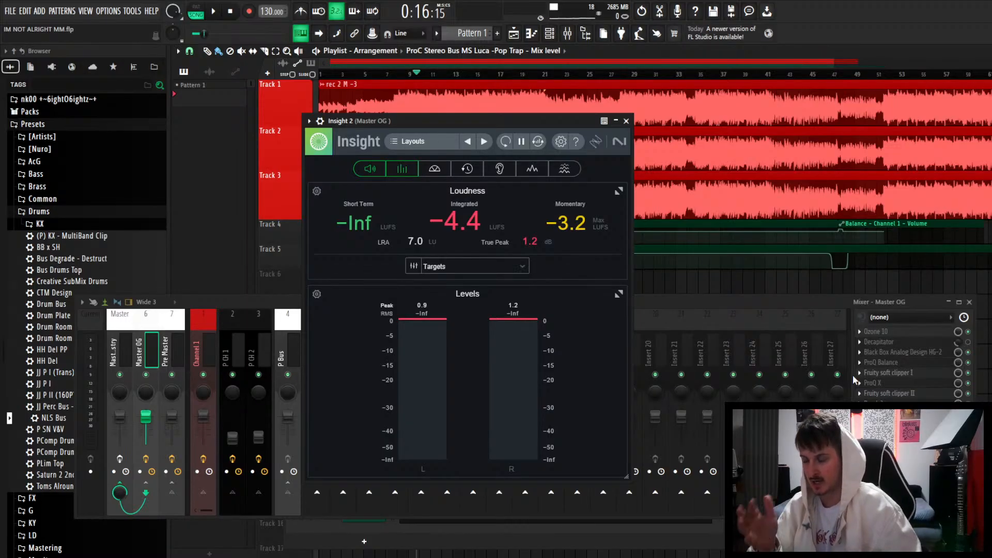
Open ProQ X on Master OG to review its EQ bands, including the mid-frequency bell cut, and close it.
left_click(873, 383)
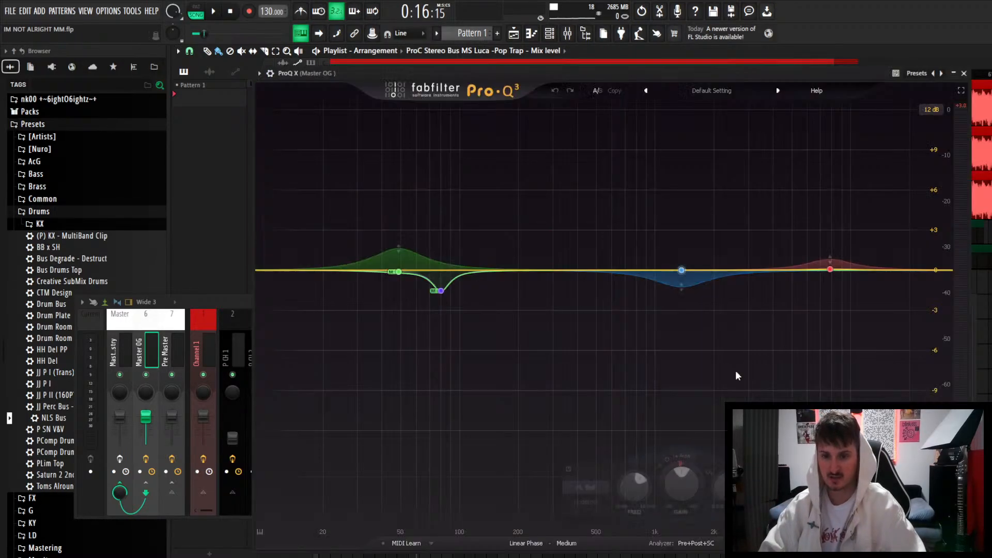
left_click(681, 270)
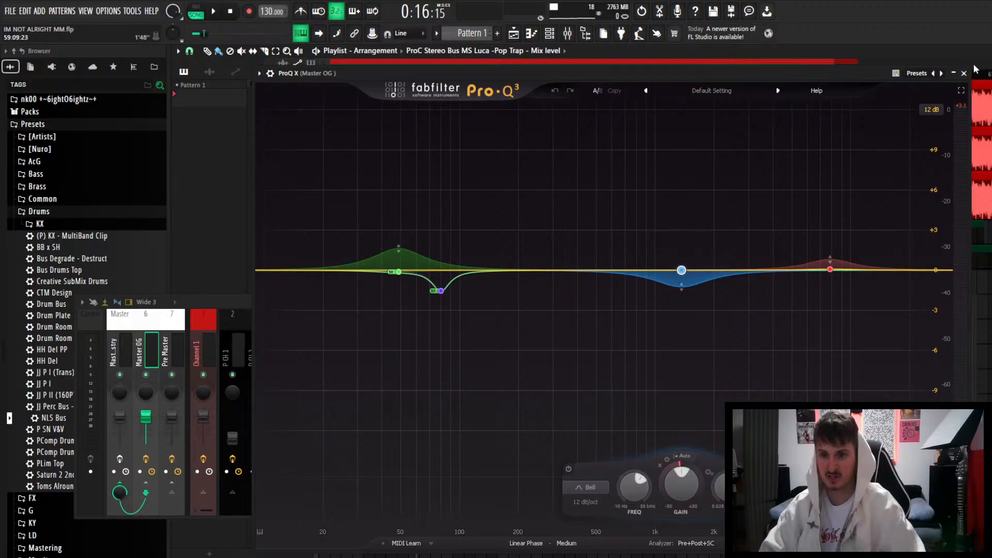
left_click_drag(967, 69, 766, 239)
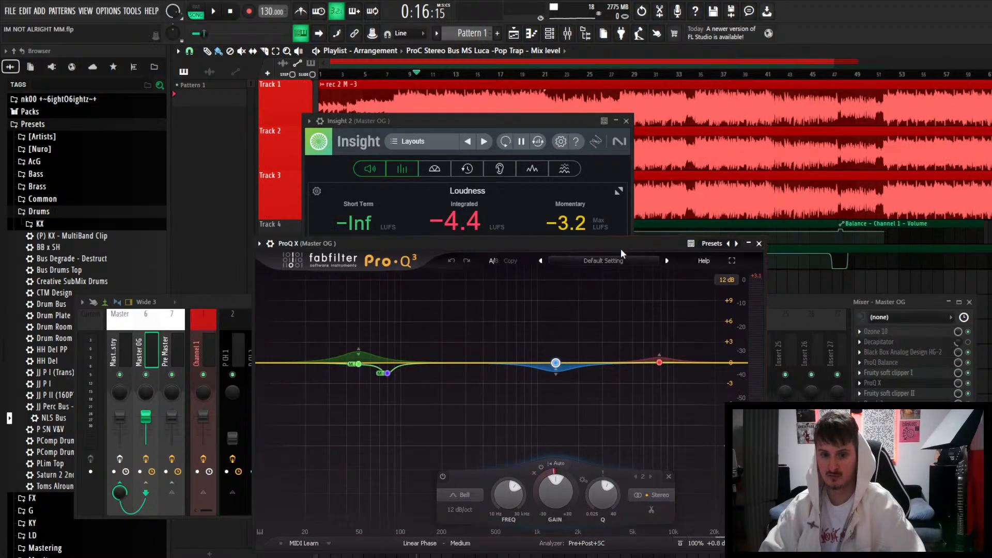
left_click_drag(621, 249, 679, 211)
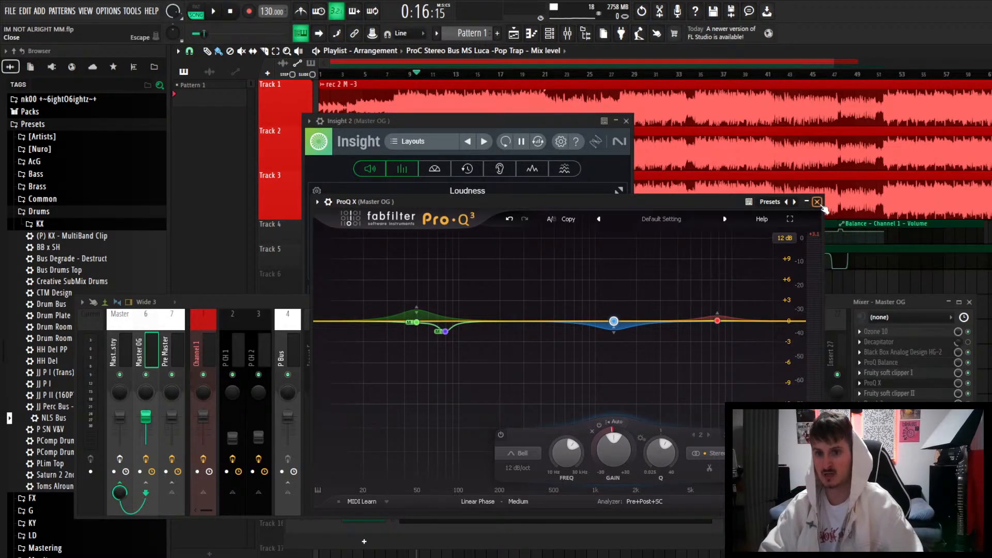
left_click(817, 202)
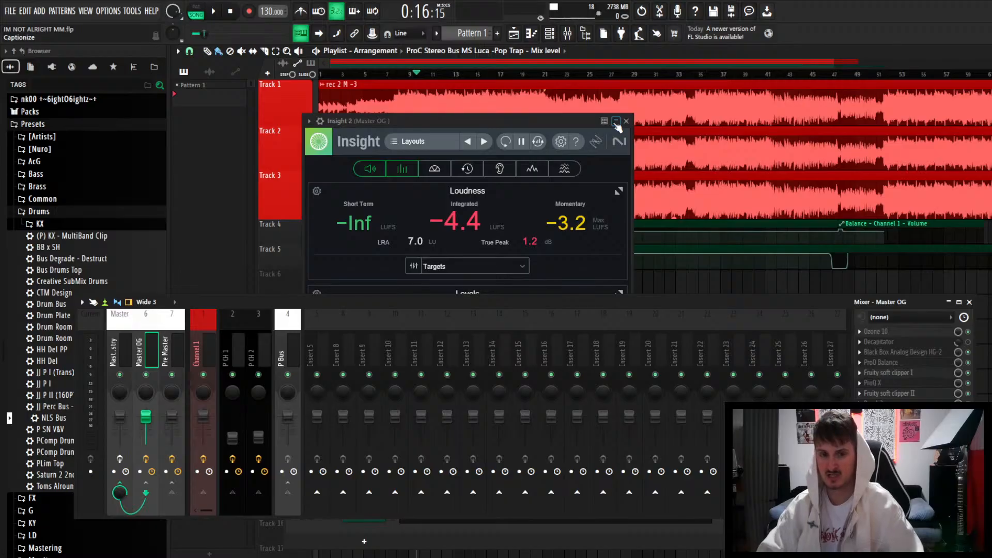
Reset the Insight 2 meters and play the song to measure its loudness afresh.
left_click(504, 145)
key("space")
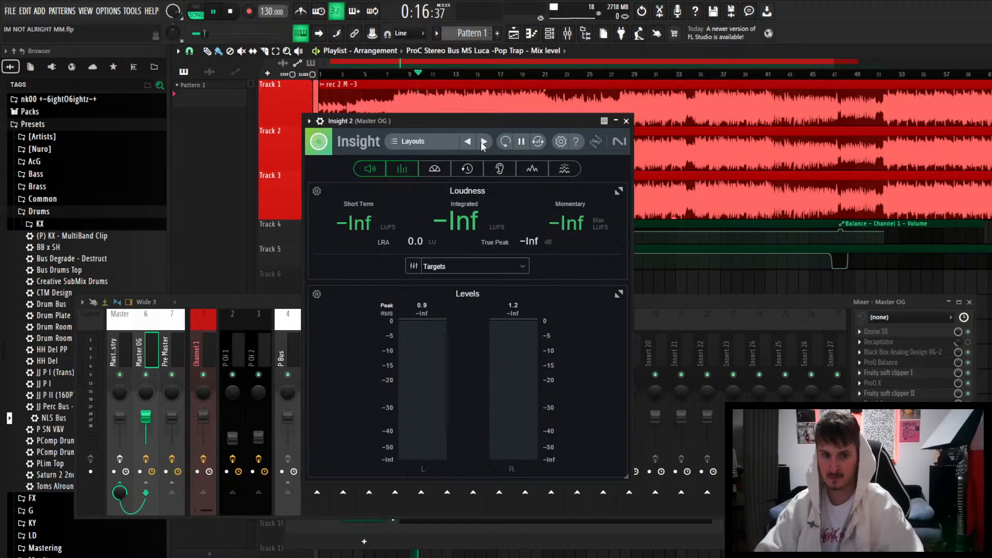
left_click(504, 144)
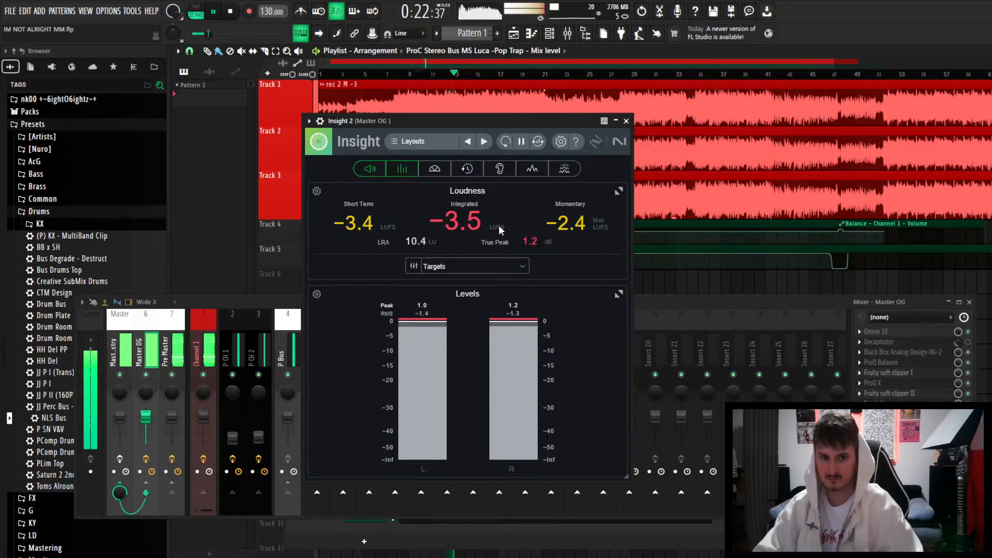
key("space")
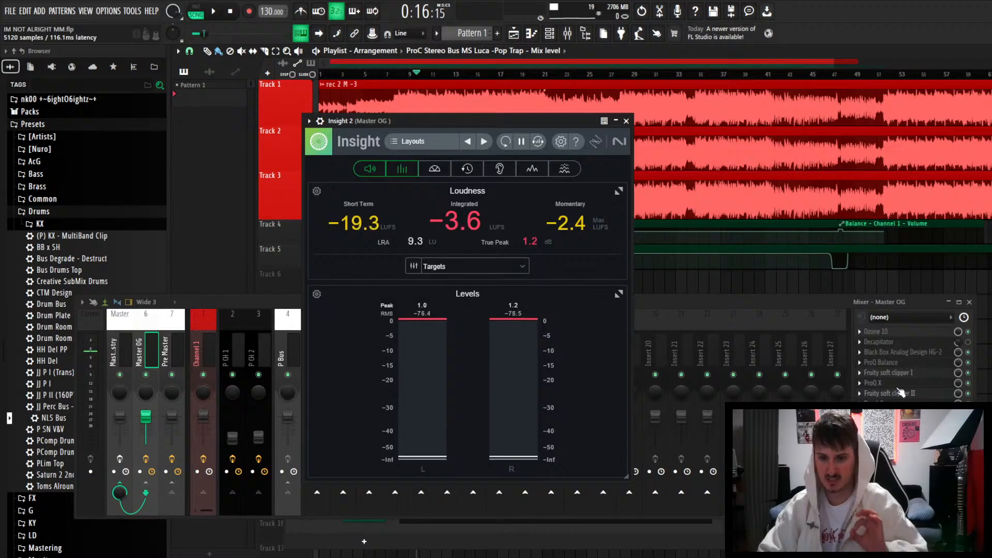
Check ProQ X on Master OG once more, close it, and replay the song to re-measure loudness and peaks in Insight 2.
left_click(874, 382)
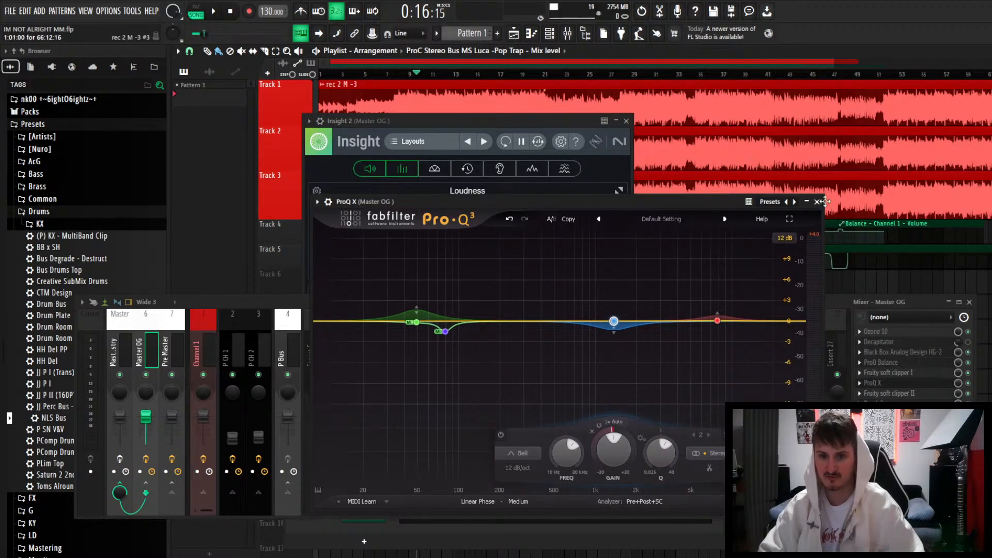
left_click(817, 202)
key("space")
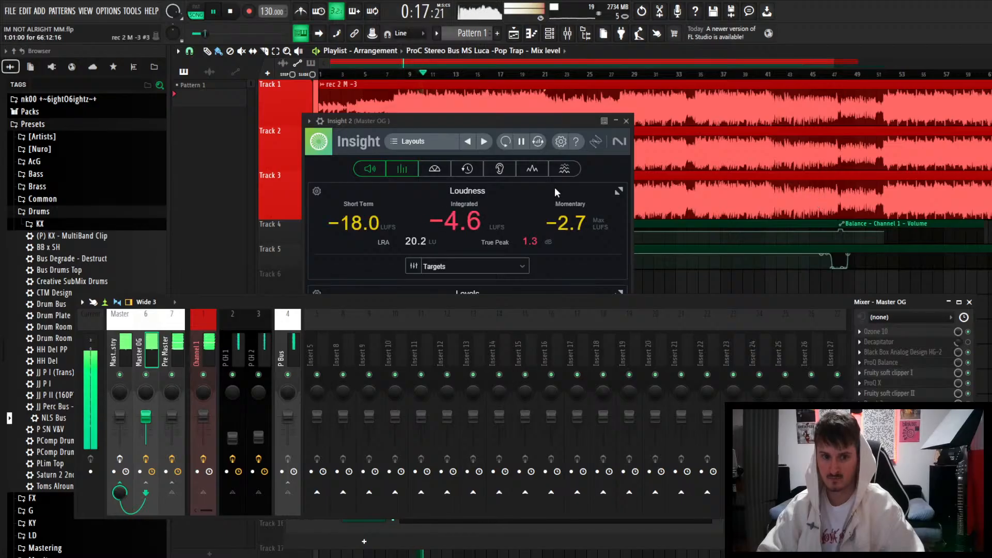
left_click(486, 219)
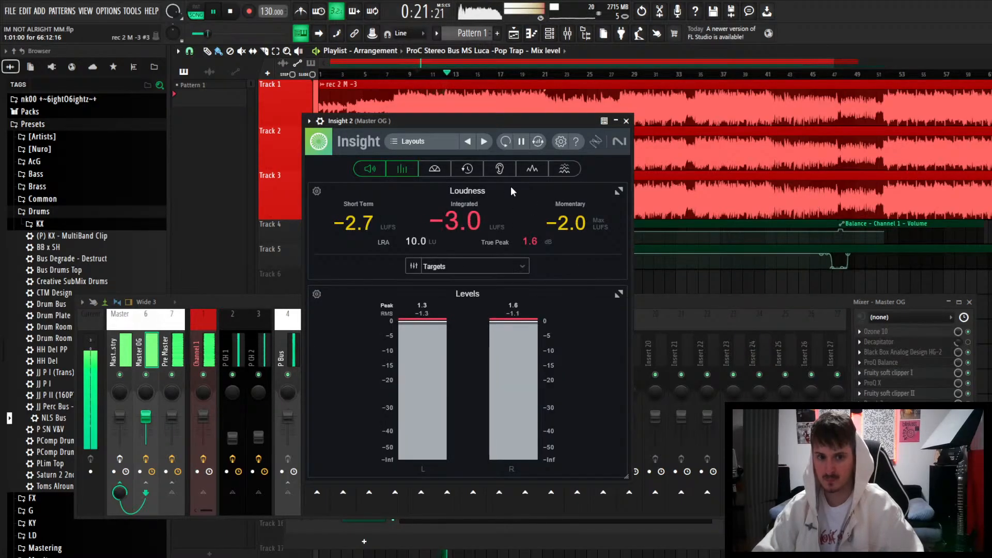
key("space")
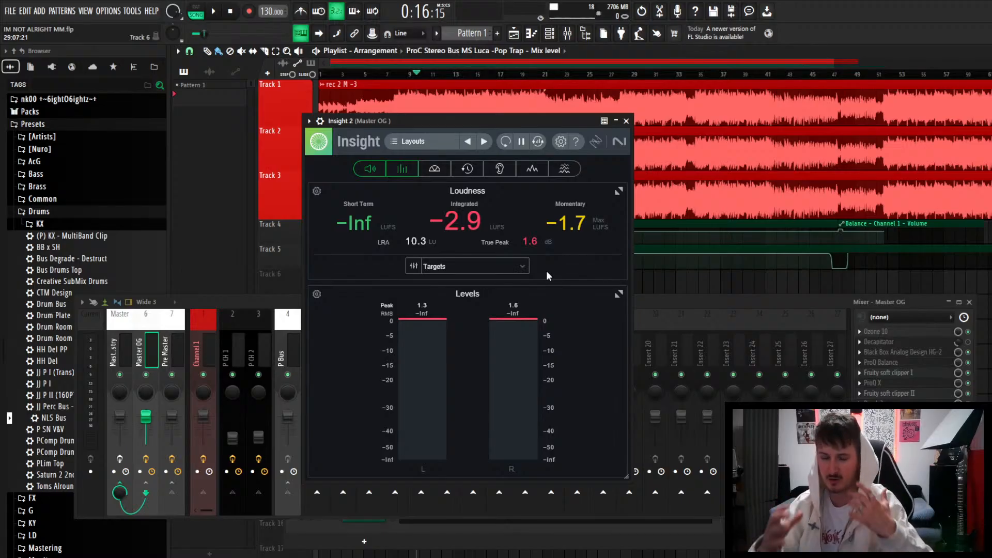
Close Insight 2 and select the Master Industry mixer track to show its effect chain.
left_click(626, 121)
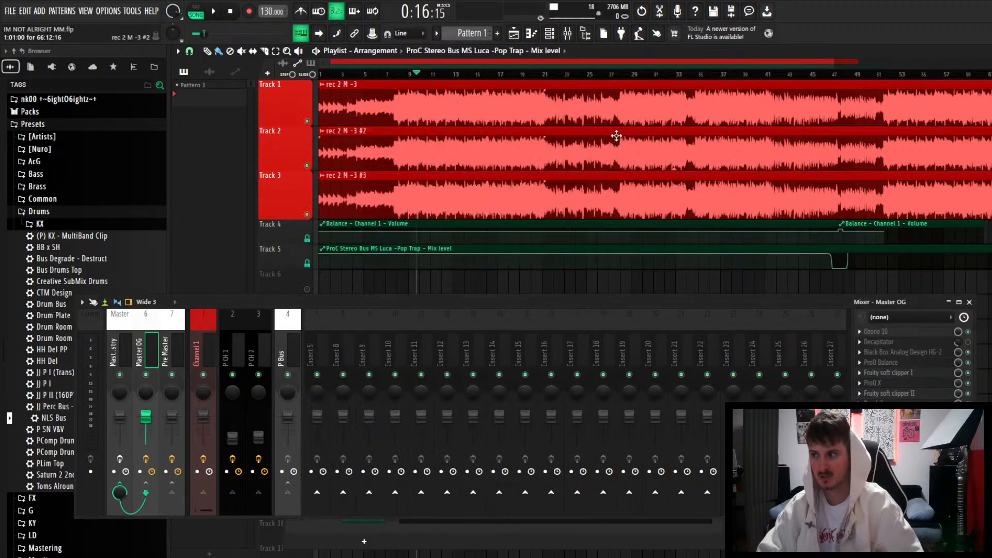
scroll(607, 165, "down", 1)
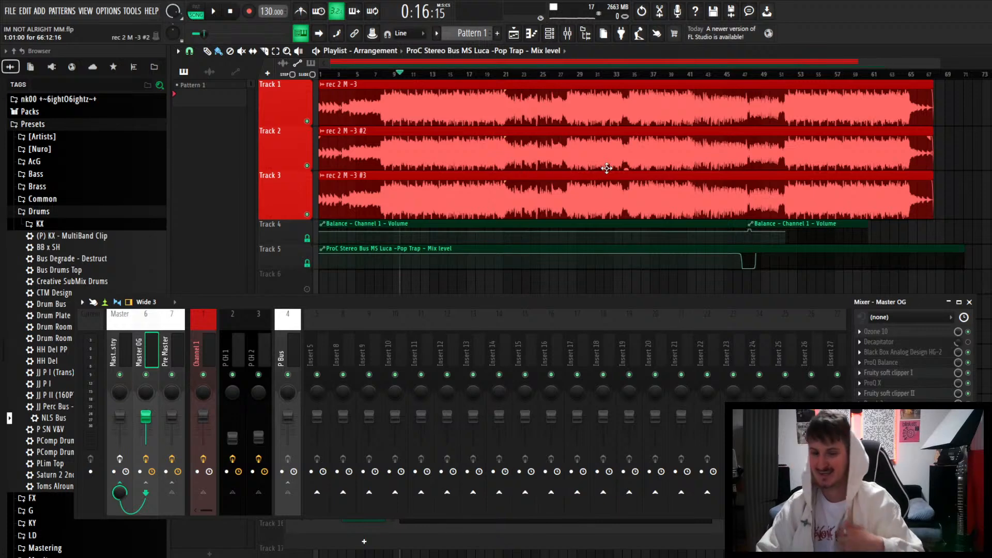
left_click(124, 357)
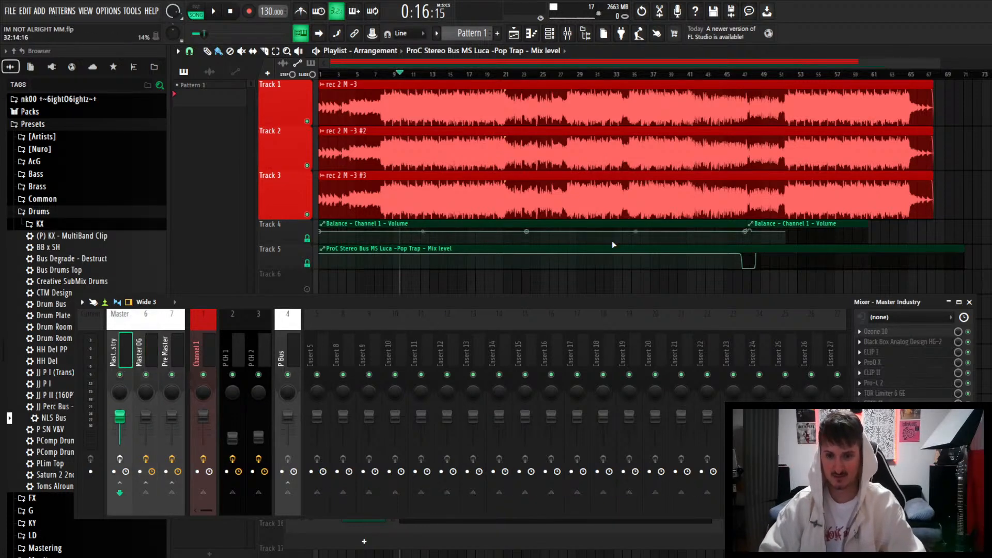
Examine the Channel 1 volume and ProC Stereo Bus mix-level automation clips beneath the three audio tracks in the playlist.
scroll(612, 240, "down", 1)
scroll(423, 240, "down", 1)
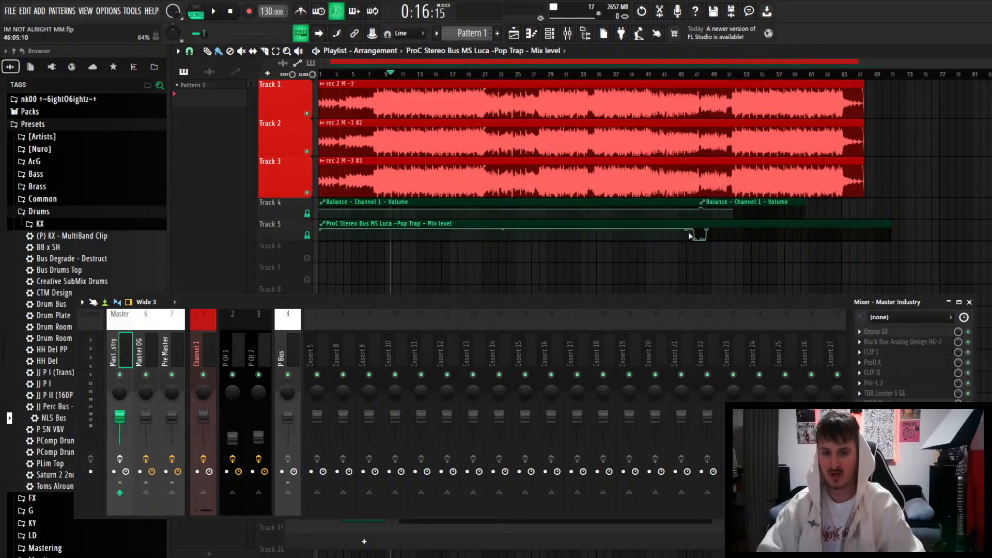
scroll(689, 235, "up", 2)
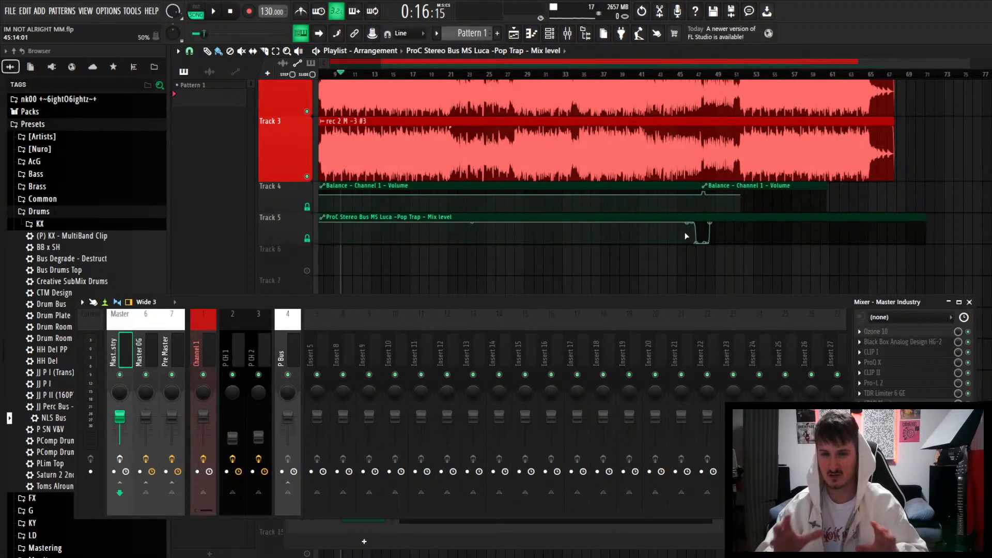
scroll(591, 255, "down", 1)
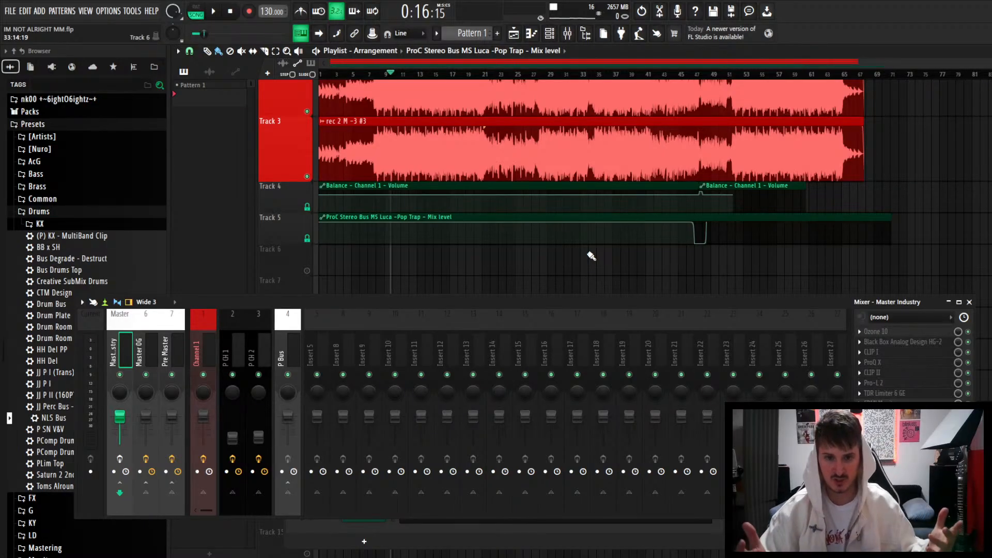
scroll(590, 238, "up", 2)
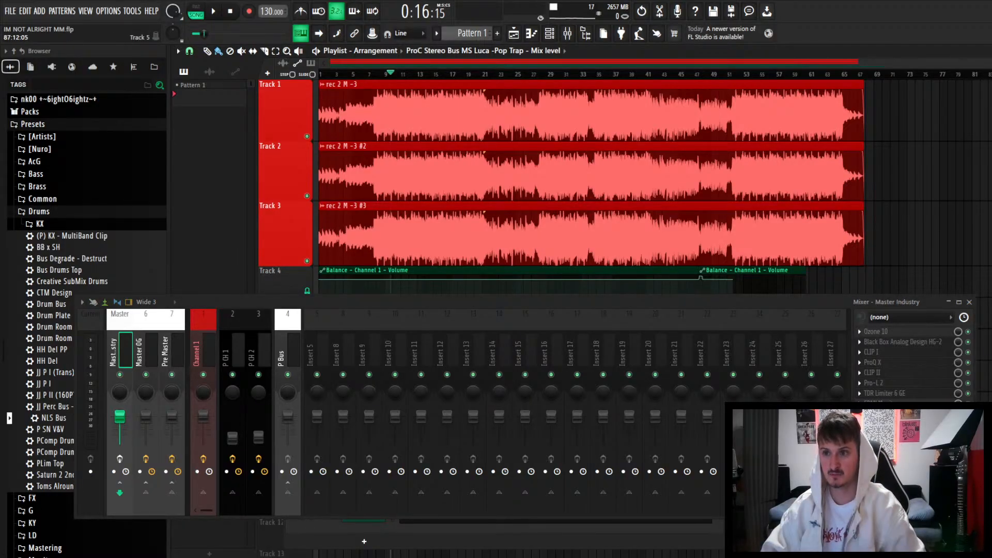
Switch to YouTube in the browser and open the artist's own channel page.
key("alt+Tab")
left_click(543, 282)
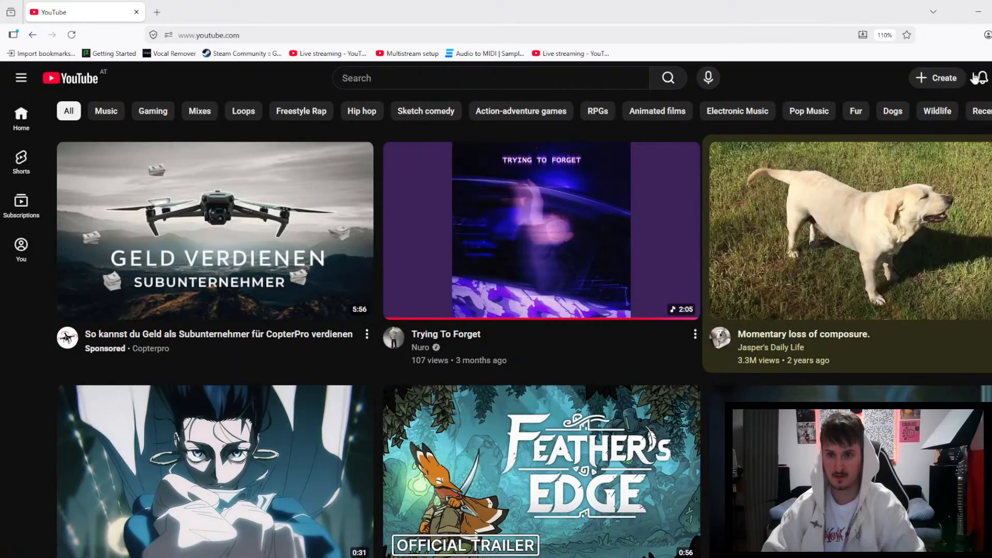
left_click(990, 77)
left_click(945, 136)
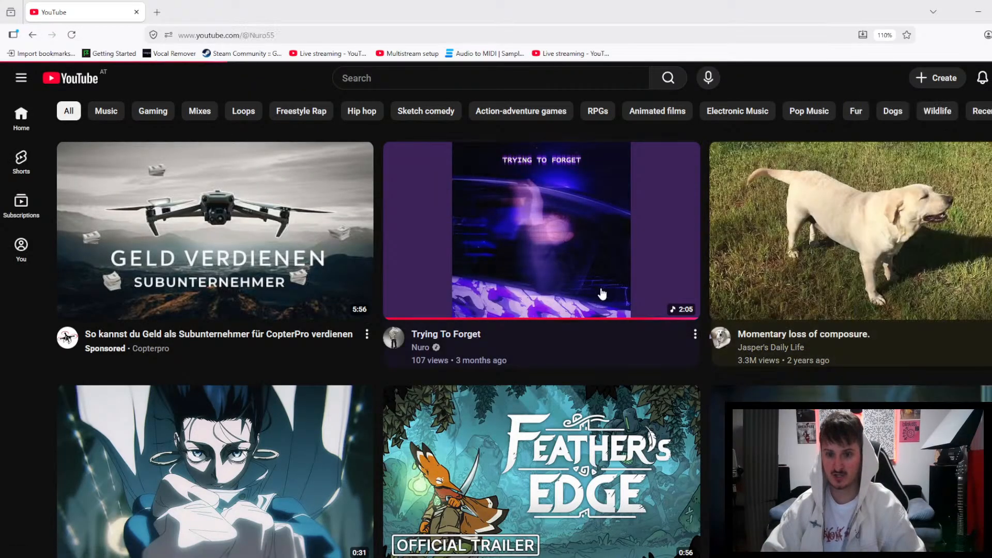
Open the "I'm not Alright [Official Lyric Video]" from the channel, pause it, and look through its description and comments.
scroll(359, 328, "down", 5)
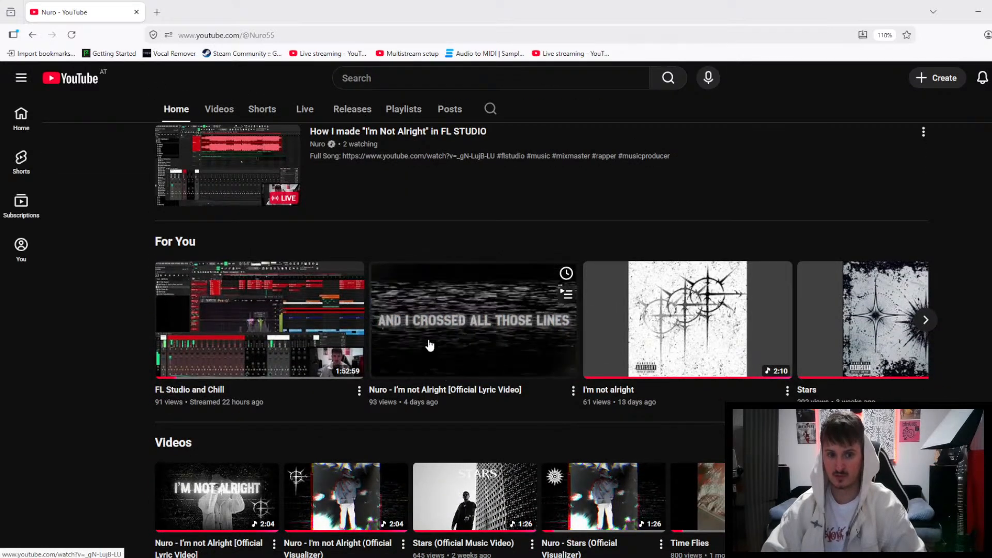
left_click(455, 332)
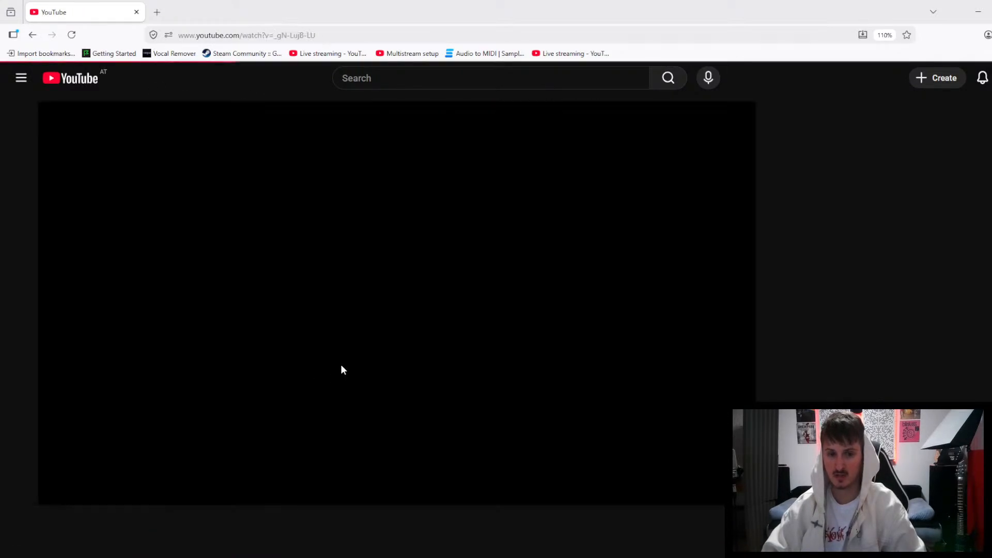
left_click(354, 364)
scroll(364, 201, "down", 4)
scroll(287, 324, "up", 3)
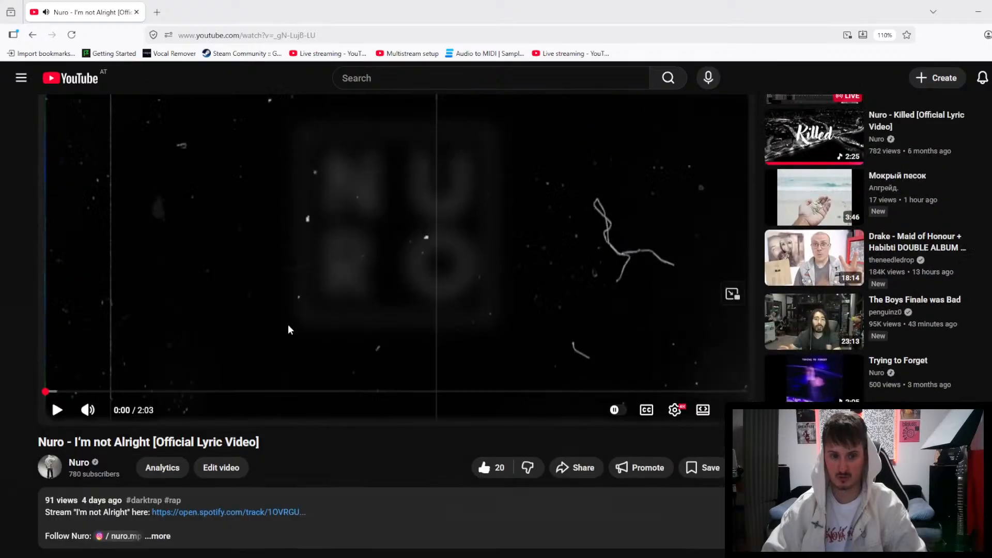
scroll(252, 321, "down", 6)
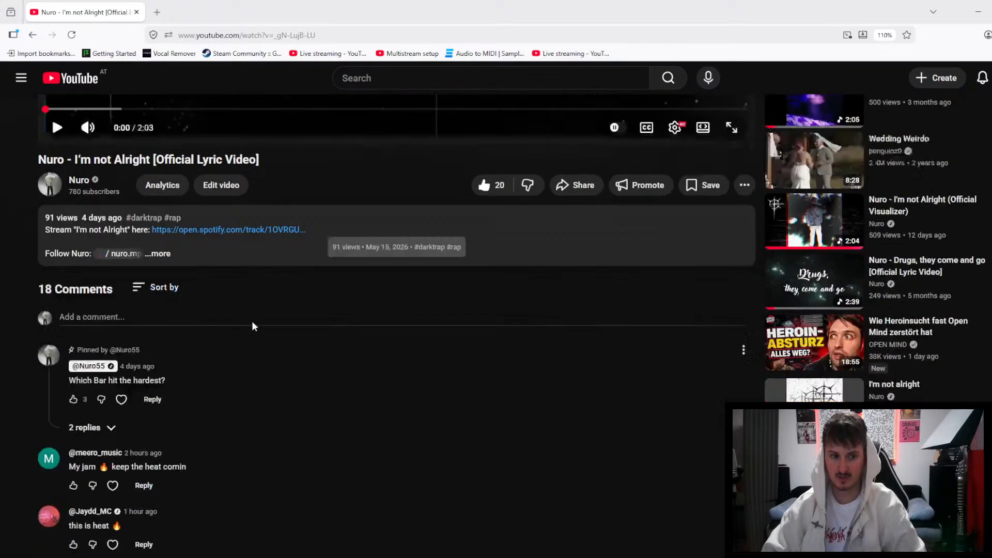
scroll(369, 462, "up", 6)
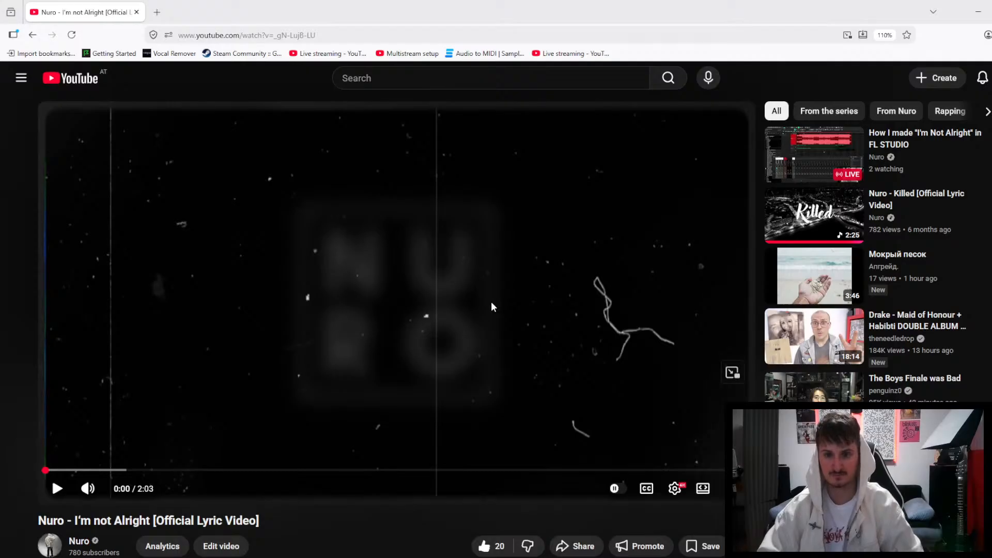
scroll(395, 343, "down", 3)
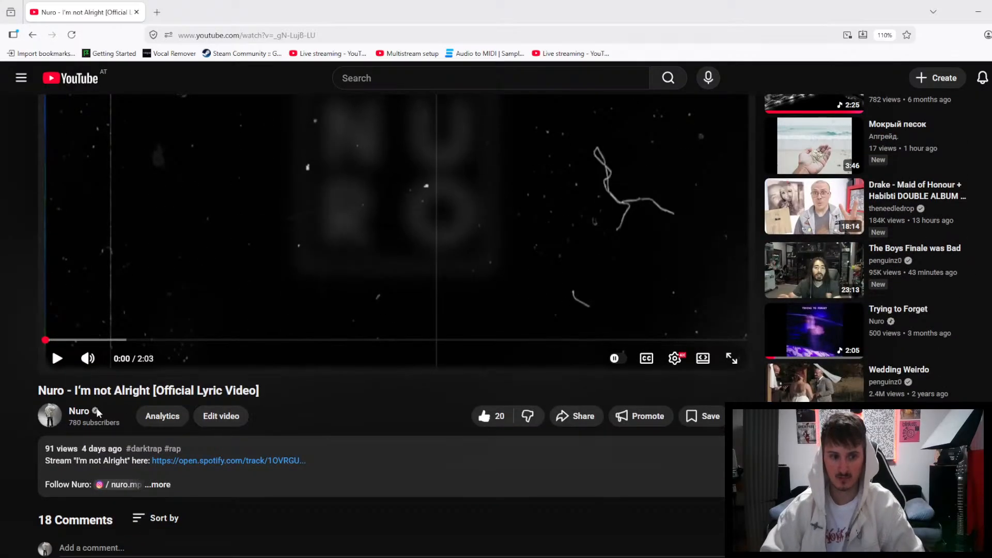
Return to the artist's channel and open the post revealing the "ALCHEMY" tracklist and art.
left_click(80, 411)
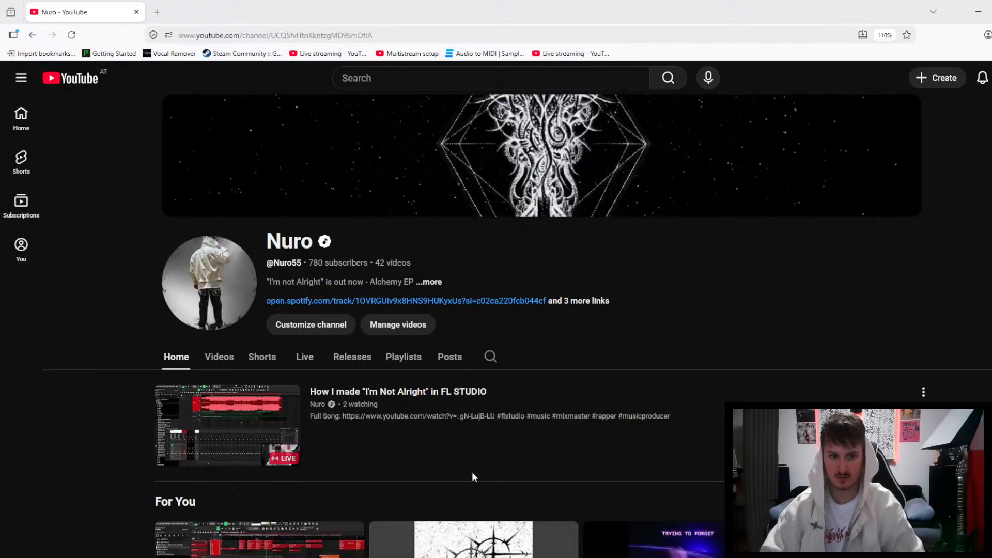
scroll(495, 426, "down", 1)
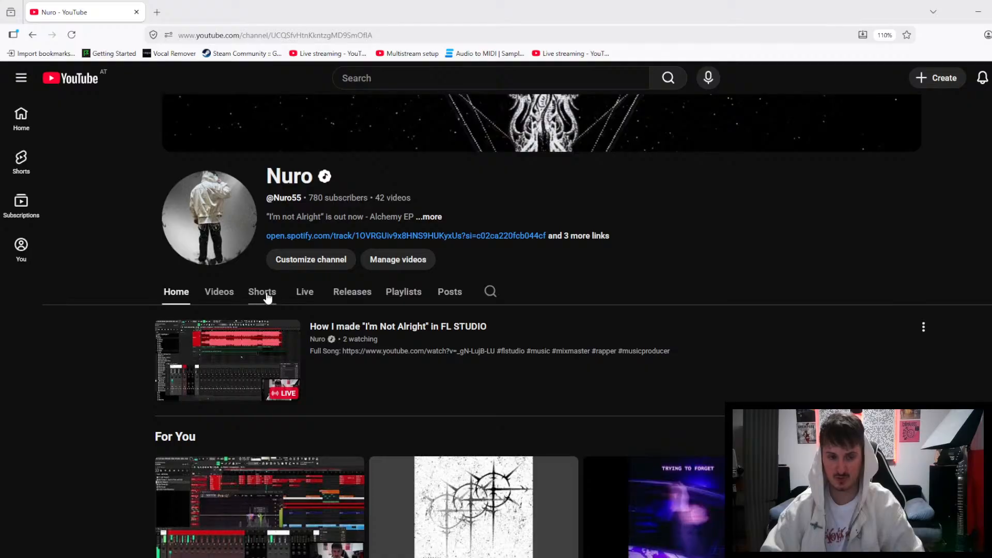
left_click(449, 292)
scroll(404, 405, "down", 6)
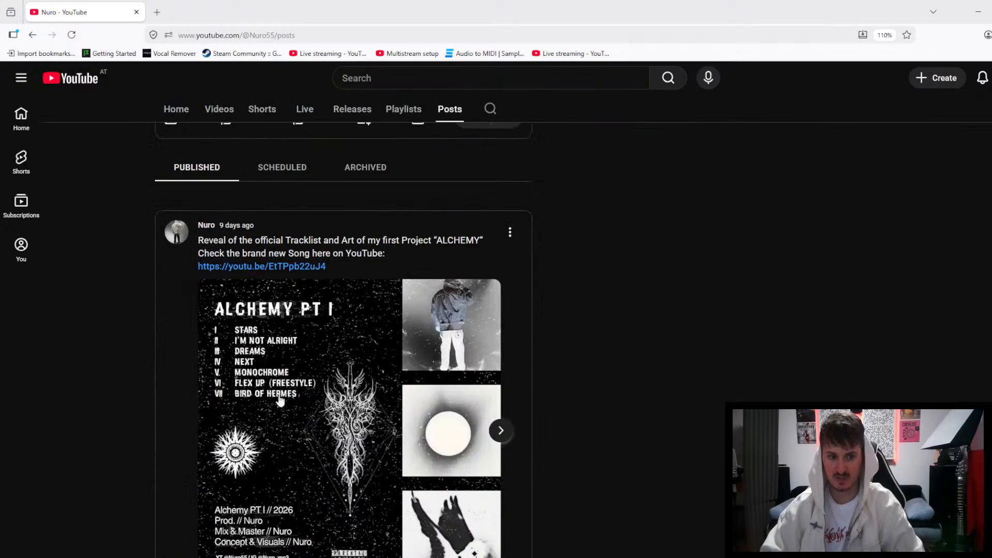
scroll(279, 400, "down", 3)
left_click(314, 337)
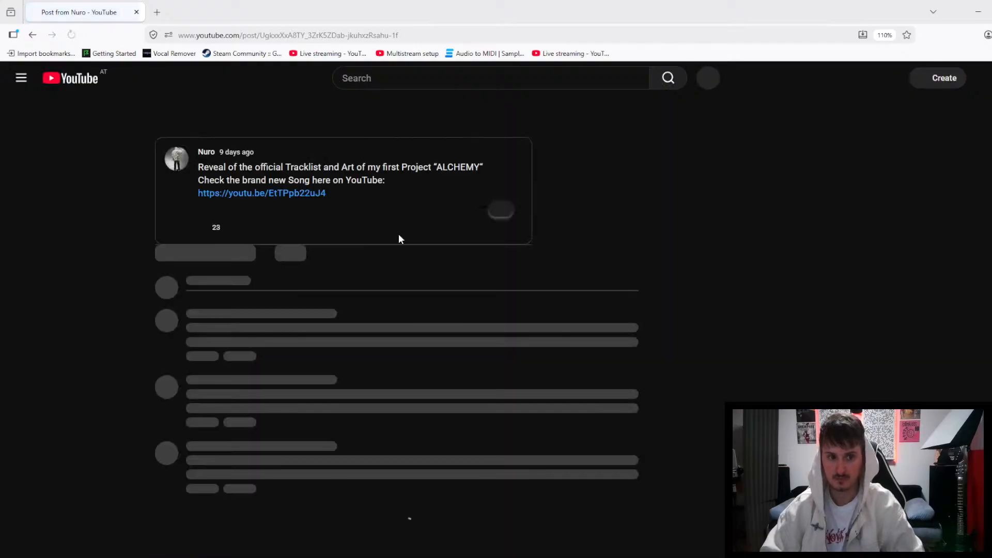